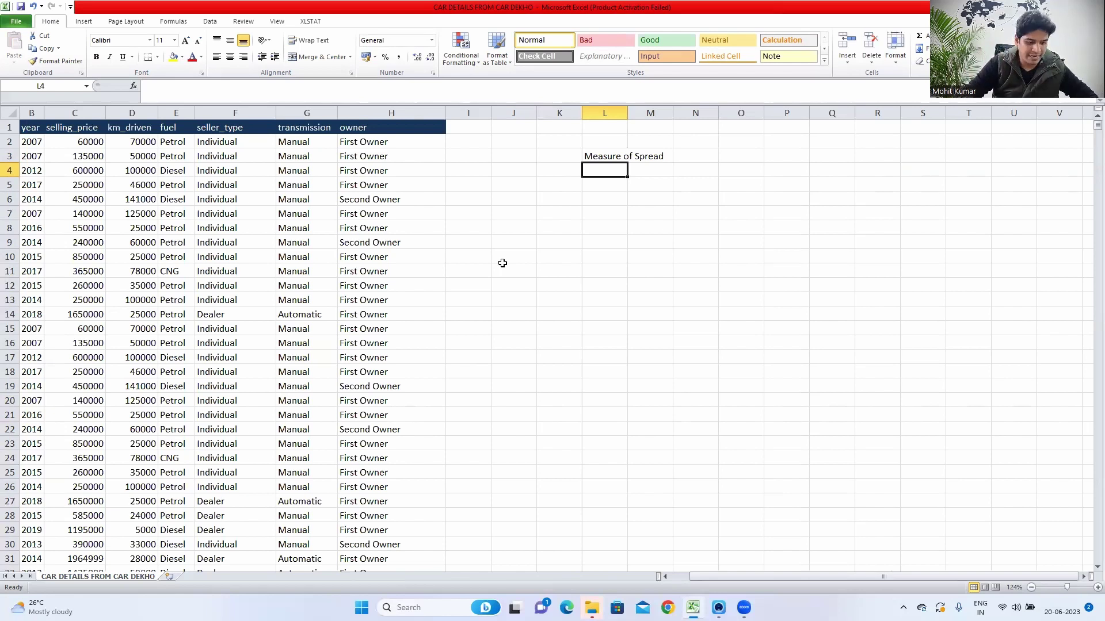
Number the rows under the "Measure of Spread" heading 1 to 4 in cells L4 through L7
{"action": "type", "text": "1"}
{"action": "key", "text": "Return"}
{"action": "type", "text": "2"}
{"action": "key", "text": "Return"}
{"action": "type", "text": "3"}
{"action": "key", "text": "Return"}
{"action": "type", "text": "4"}
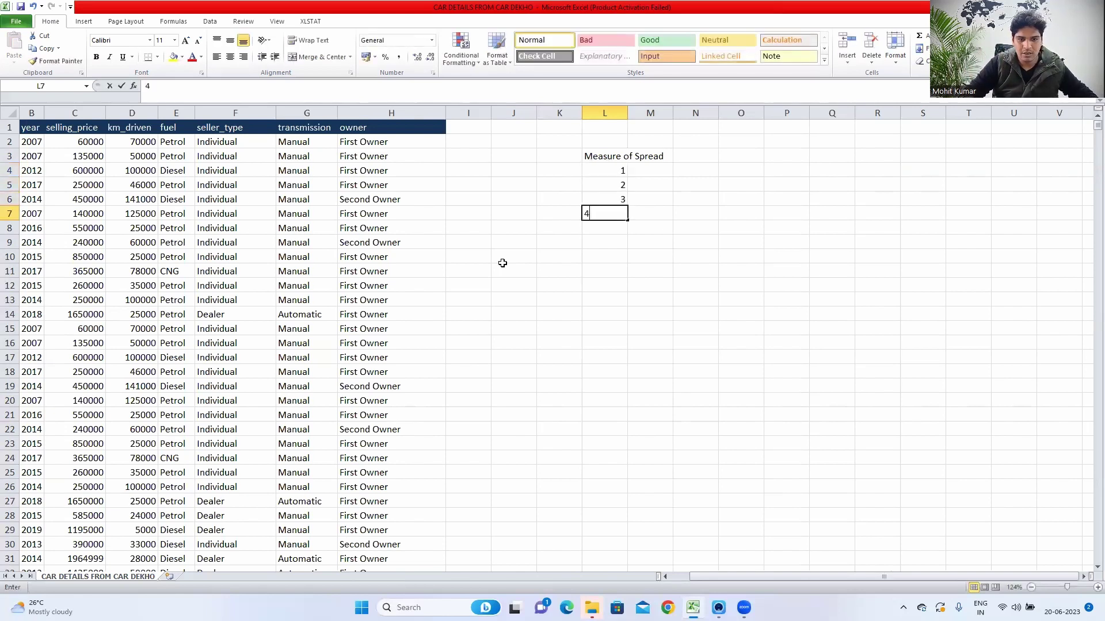
{"action": "key", "text": "Return"}
Label the numbered rows Range, SD, Variance and IQR in cells M4 through M7
{"action": "key", "text": "Up"}
{"action": "key", "text": "Up"}
{"action": "key", "text": "Up"}
{"action": "key", "text": "Up"}
{"action": "key", "text": "Right"}
{"action": "type", "text": "Ra"}
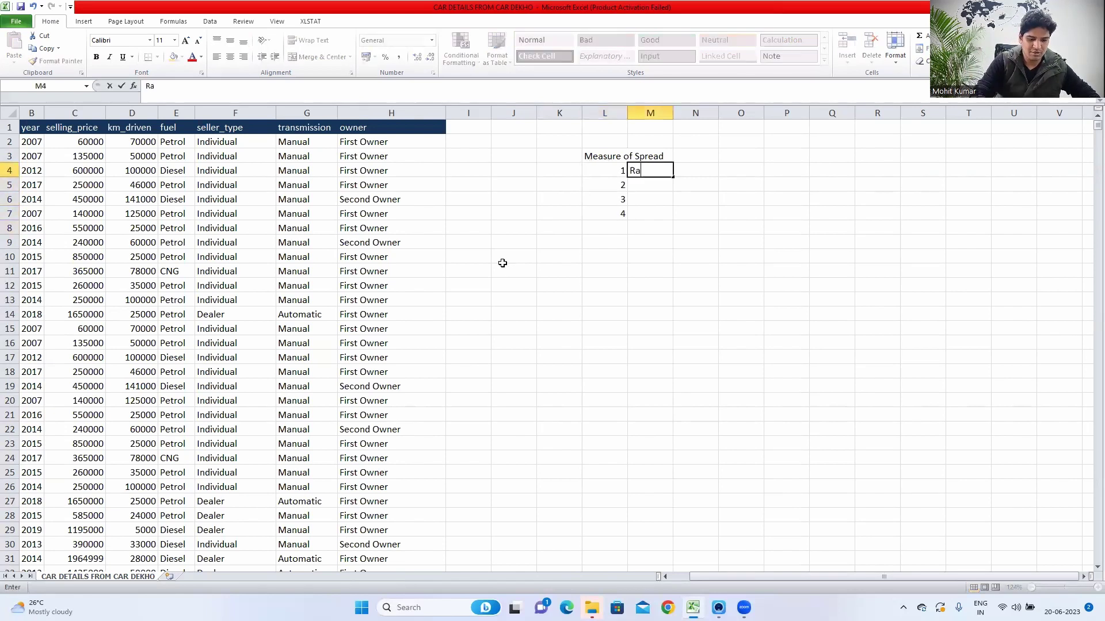
{"action": "type", "text": "nge"}
{"action": "key", "text": "Return"}
{"action": "type", "text": "SD"}
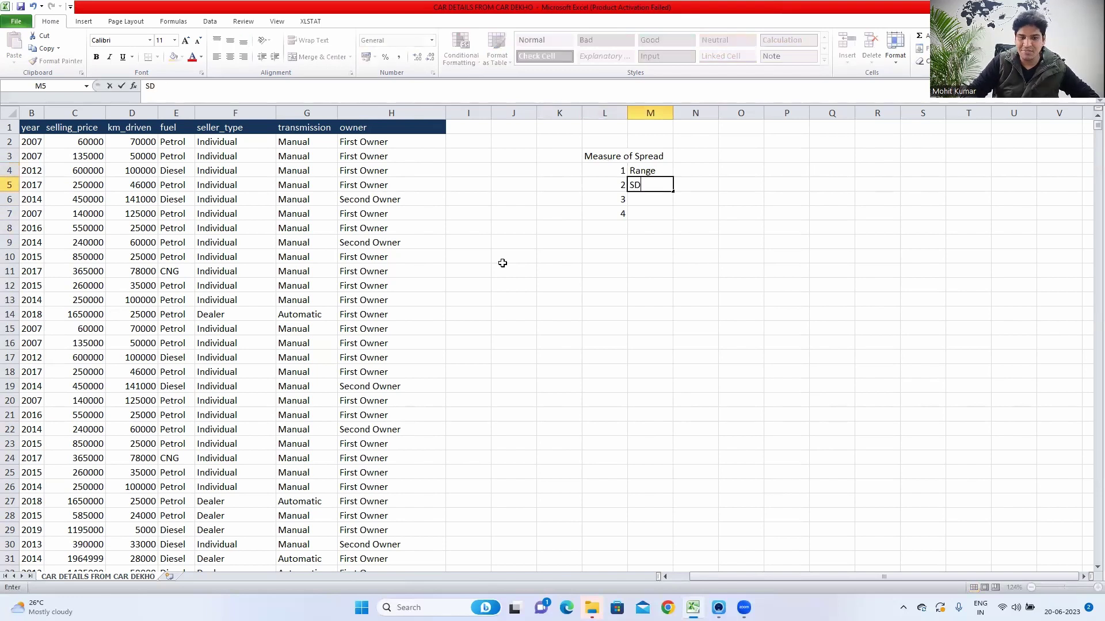
{"action": "key", "text": "Return"}
{"action": "type", "text": "Variance"}
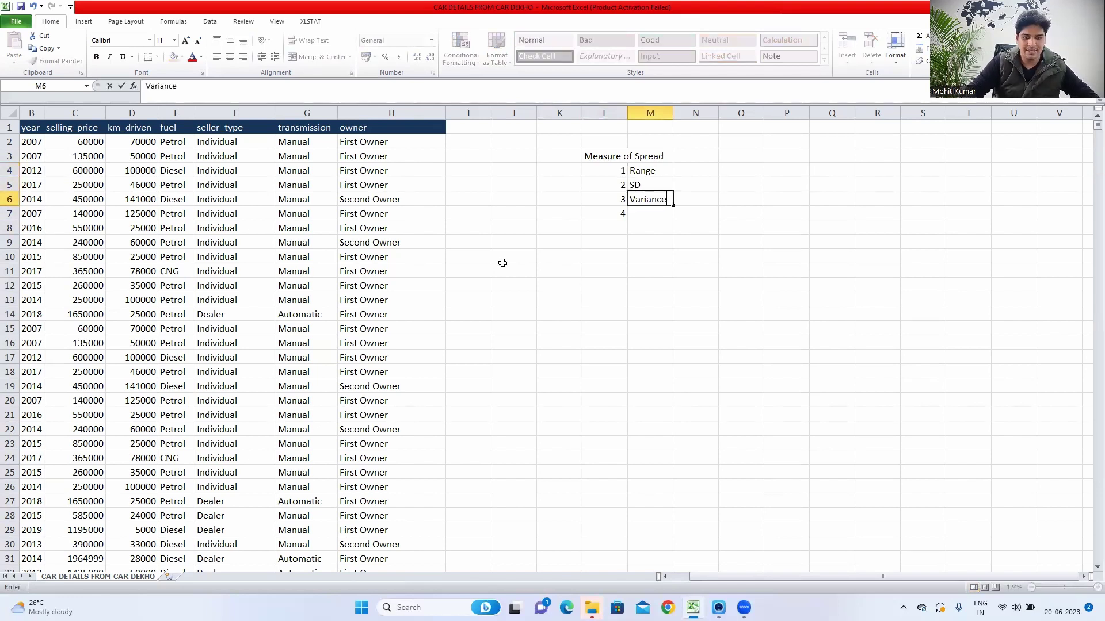
{"action": "key", "text": "Return"}
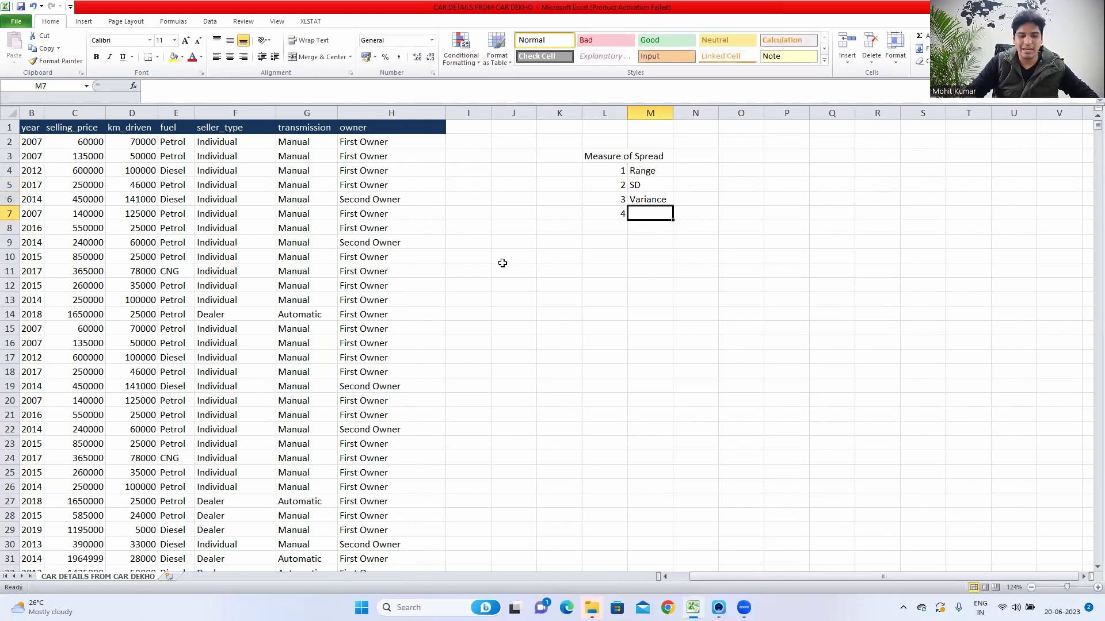
{"action": "type", "text": "IQR"}
{"action": "key", "text": "Return"}
Enter the description "Max - Min" in N4, beside the Range label
{"action": "key", "text": "Up"}
{"action": "key", "text": "Up"}
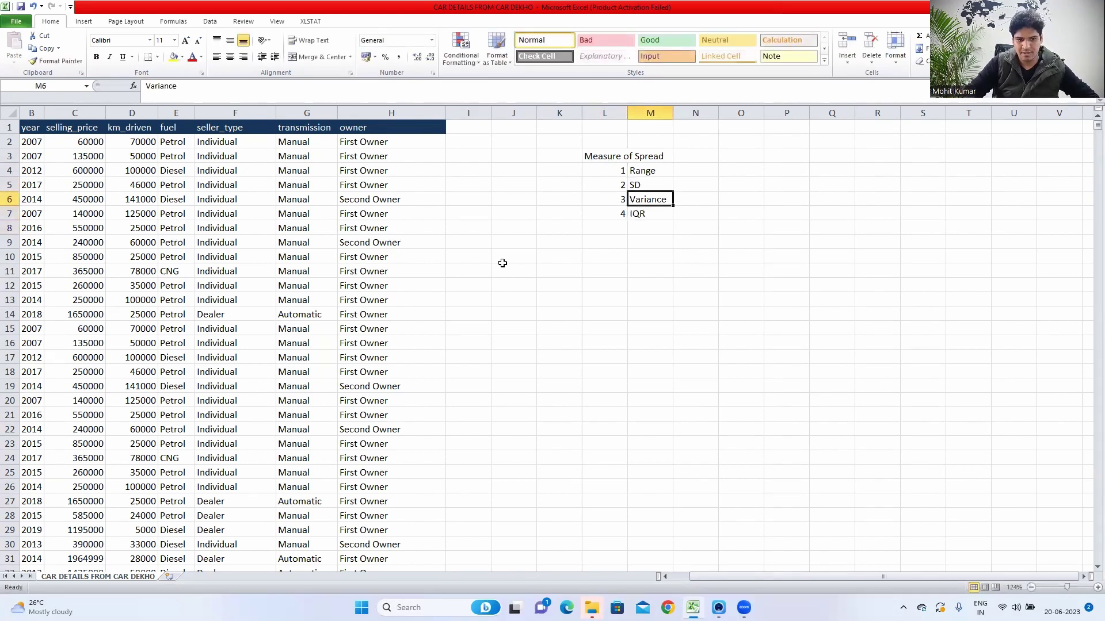
{"action": "key", "text": "Up"}
{"action": "key", "text": "Up"}
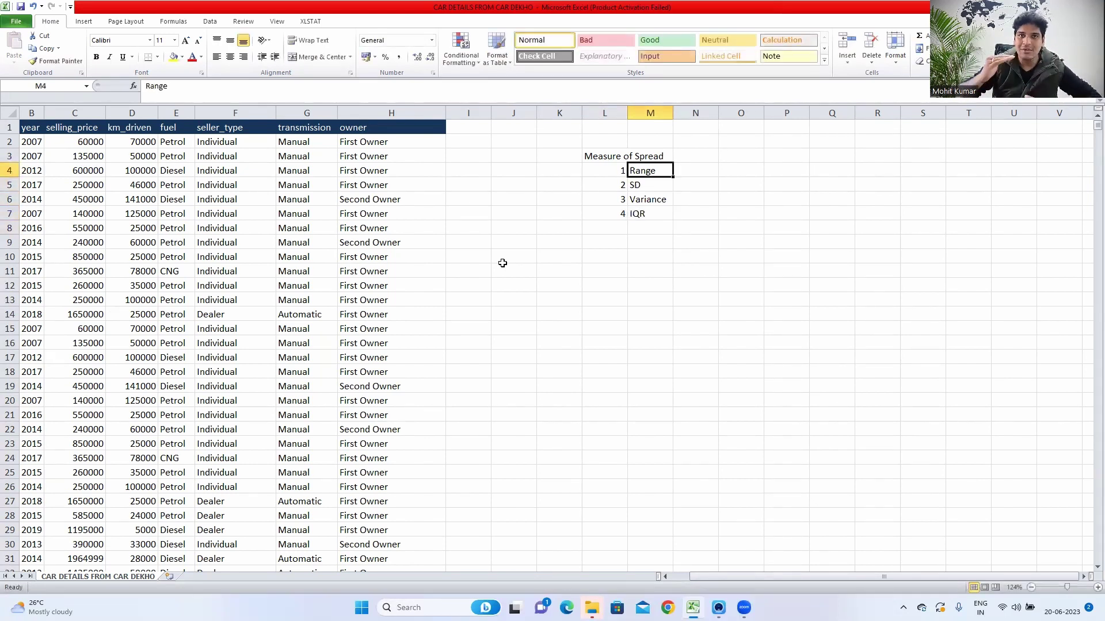
{"action": "key", "text": "Right"}
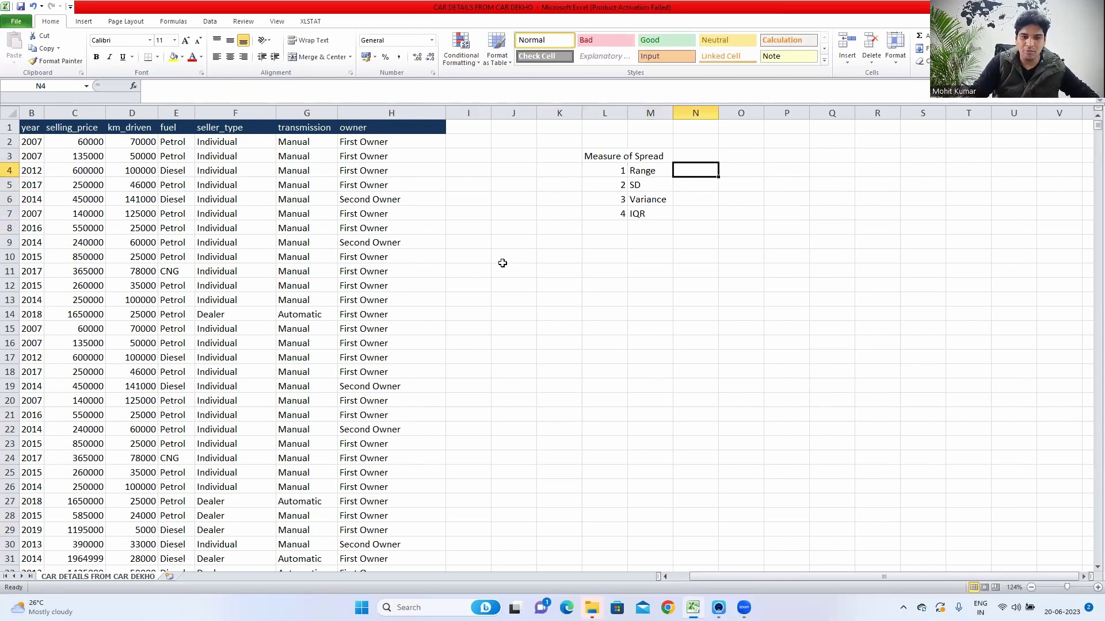
{"action": "type", "text": "Max - "}
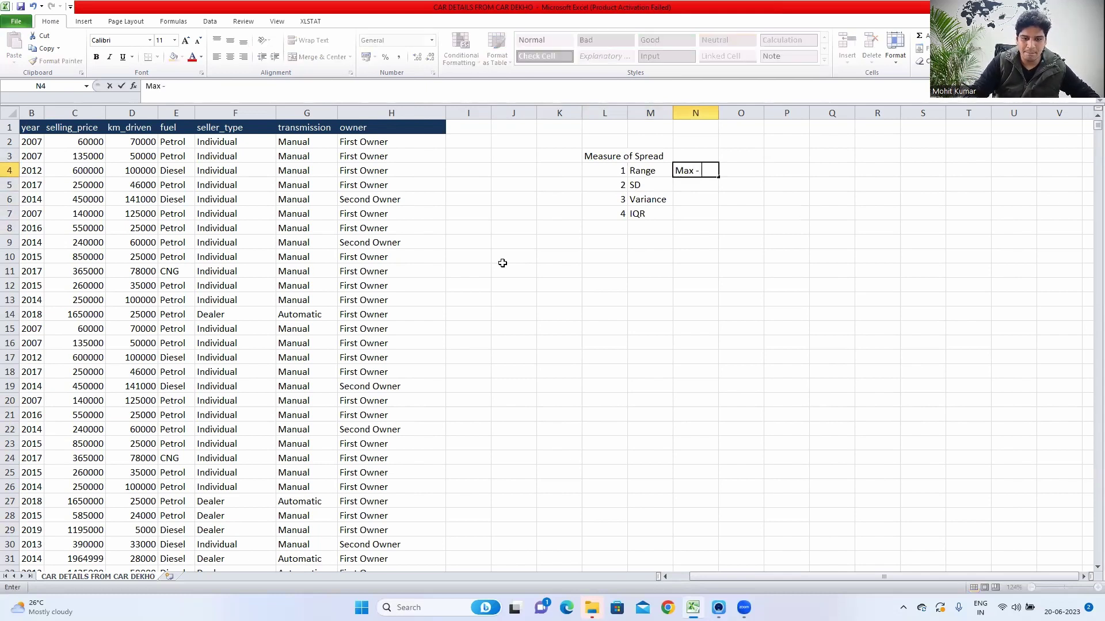
{"action": "type", "text": "Min"}
{"action": "key", "text": "ctrl+Return"}
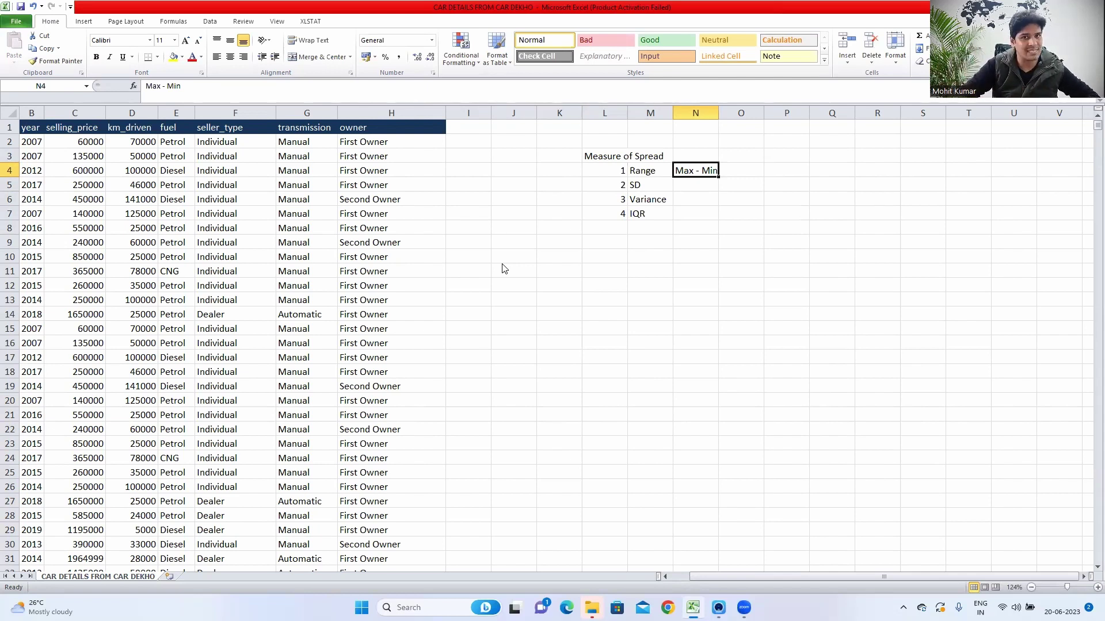
Calculate the selling price range in O4 with the formula =MAX(C2:C4341) - MIN(C2:C4341)
{"action": "key", "text": "Tab"}
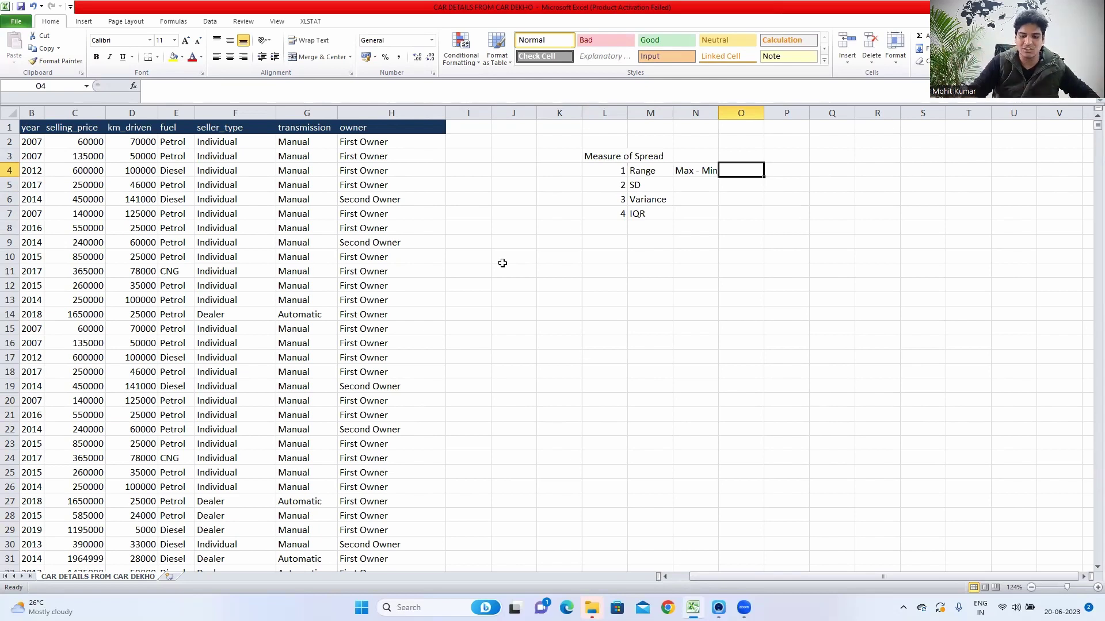
{"action": "type", "text": "="}
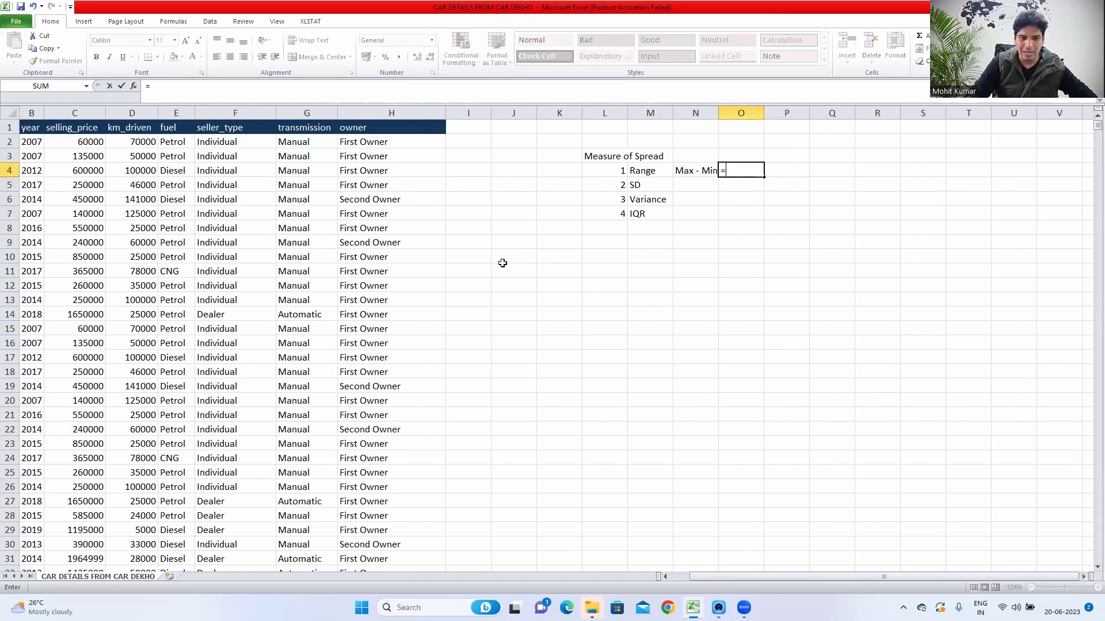
{"action": "type", "text": "Max"}
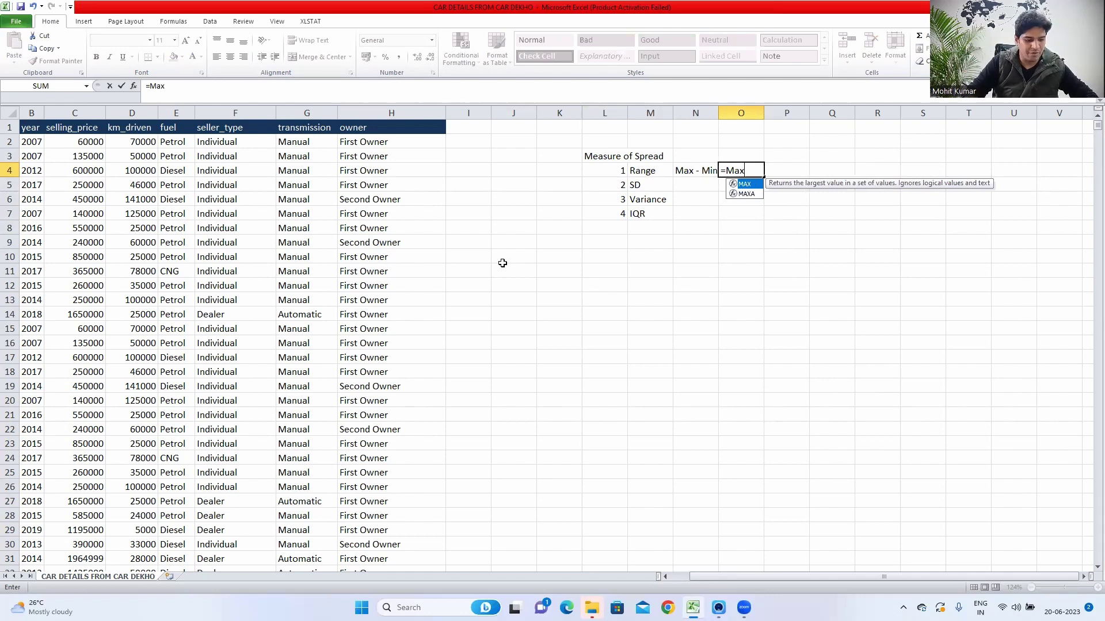
{"action": "key", "text": "Tab"}
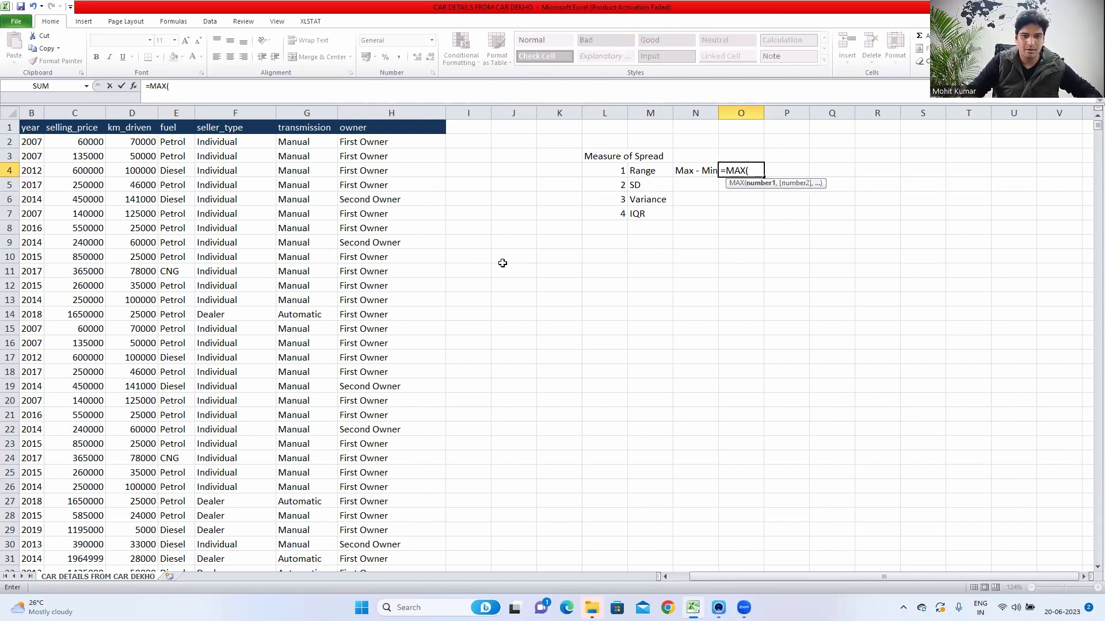
{"action": "left_click", "coordinate": [85, 141]}
{"action": "key", "text": "ctrl+shift+Down"}
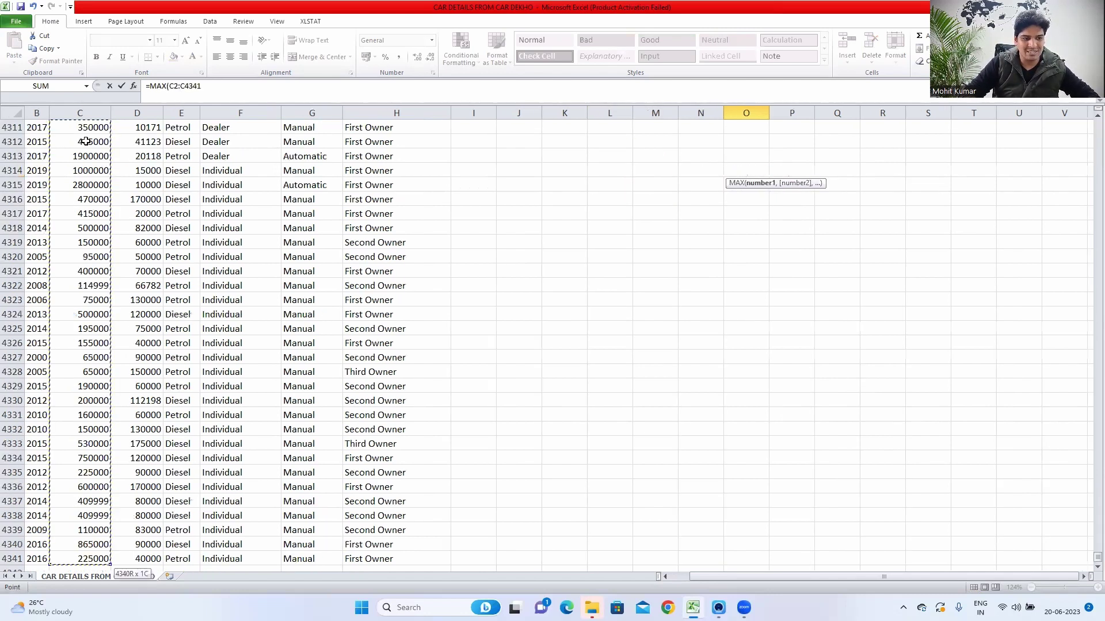
{"action": "left_click", "coordinate": [215, 86]}
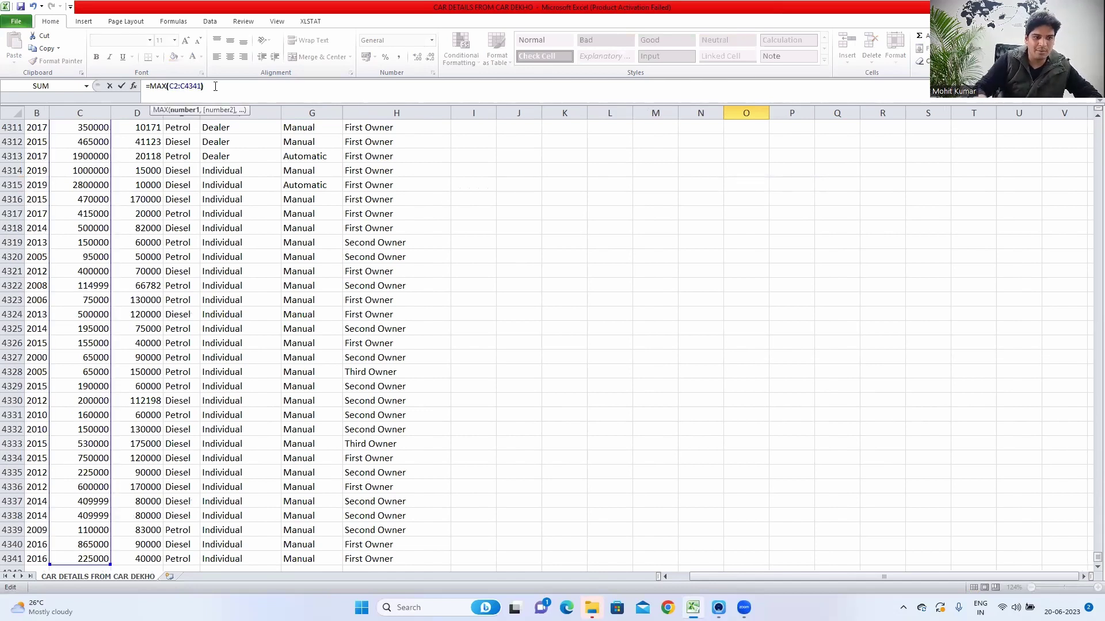
{"action": "type", "text": ") - "}
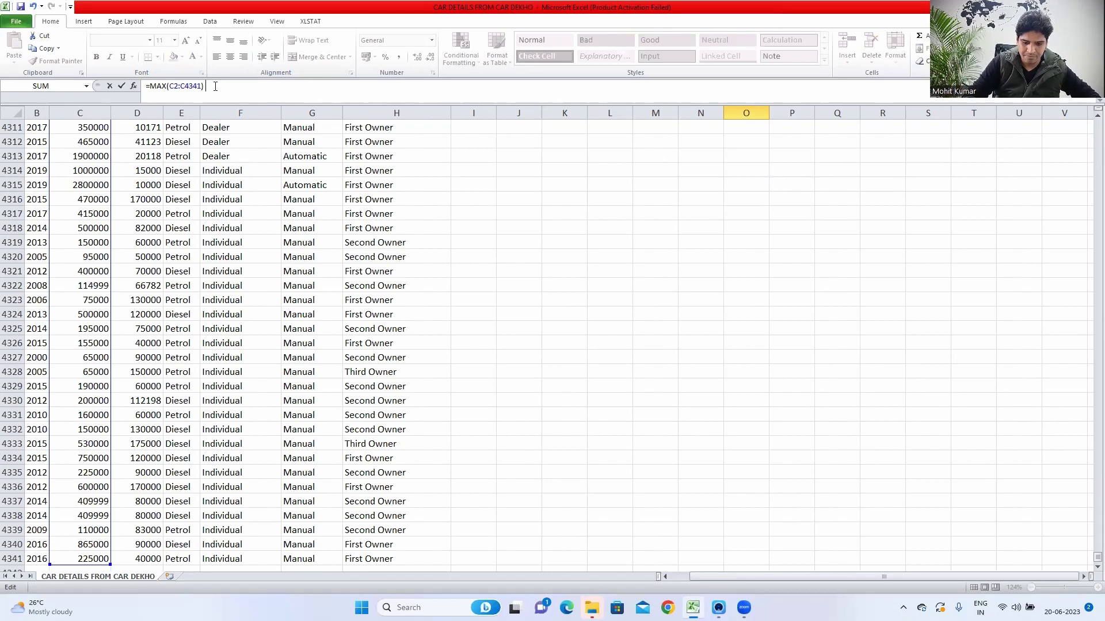
{"action": "type", "text": "MIN("}
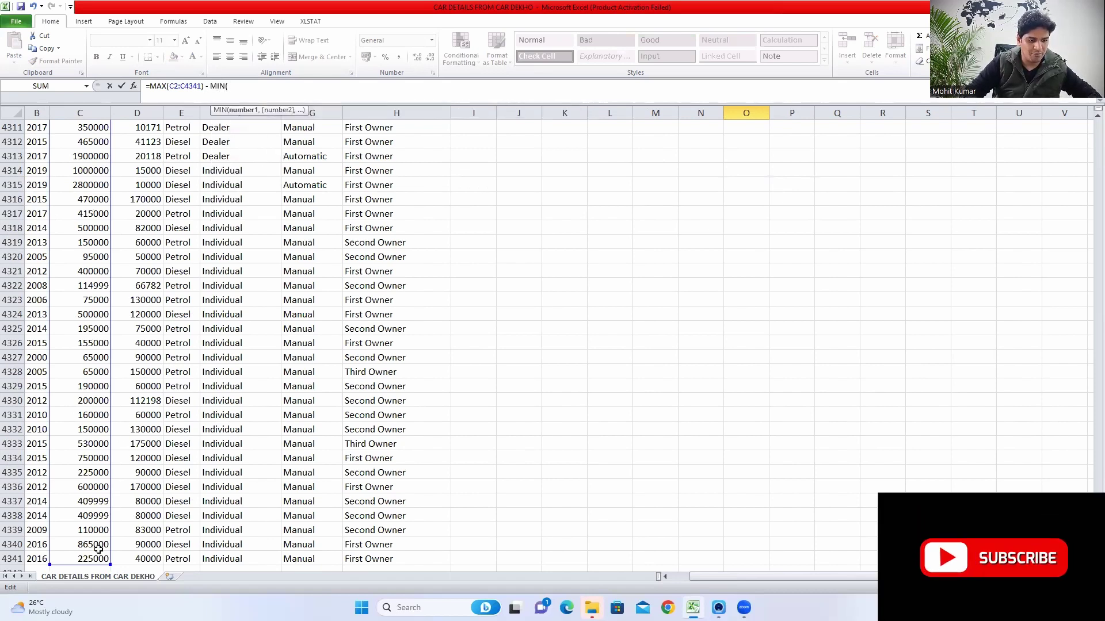
{"action": "left_click", "coordinate": [98, 558]}
{"action": "key", "text": "ctrl+shift+Up"}
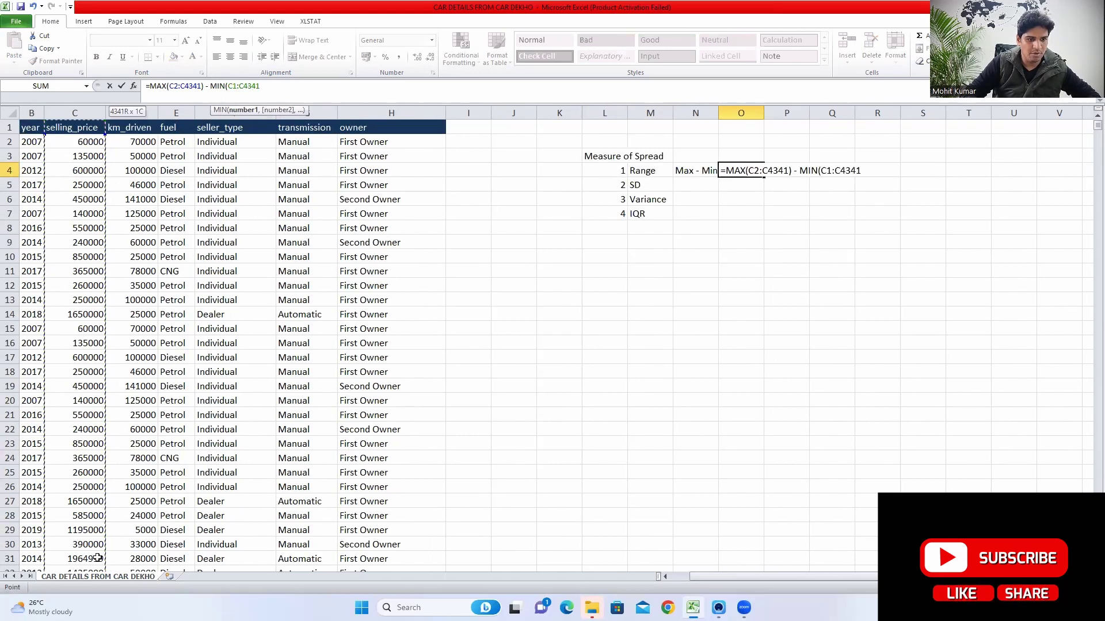
{"action": "type", "text": ")"}
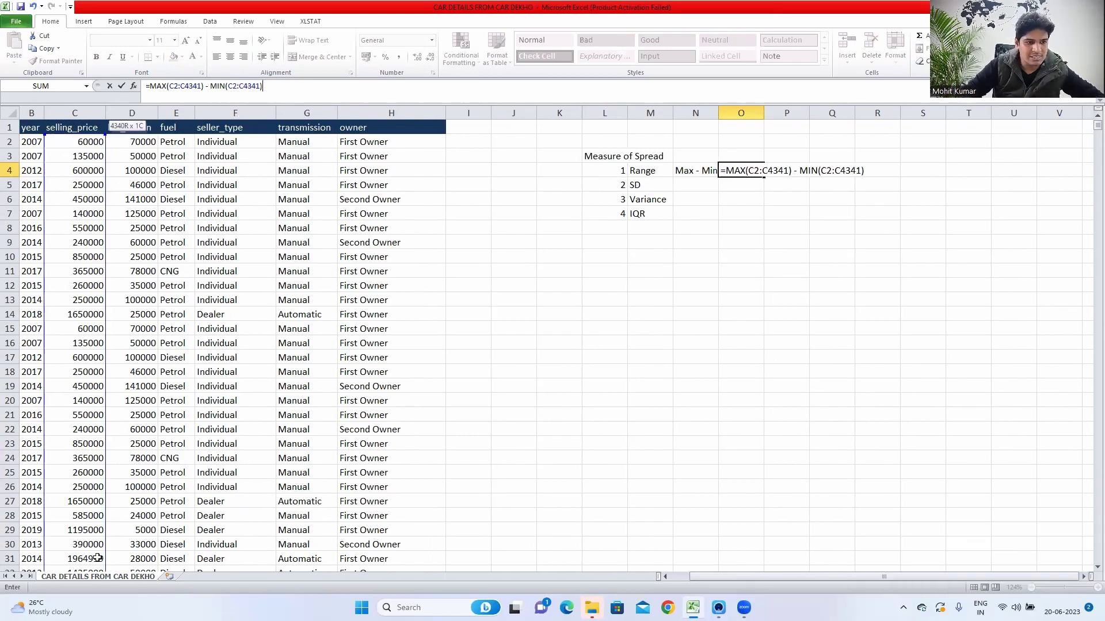
{"action": "left_click_drag", "start_coordinate": [289, 87], "coordinate": [163, 72]}
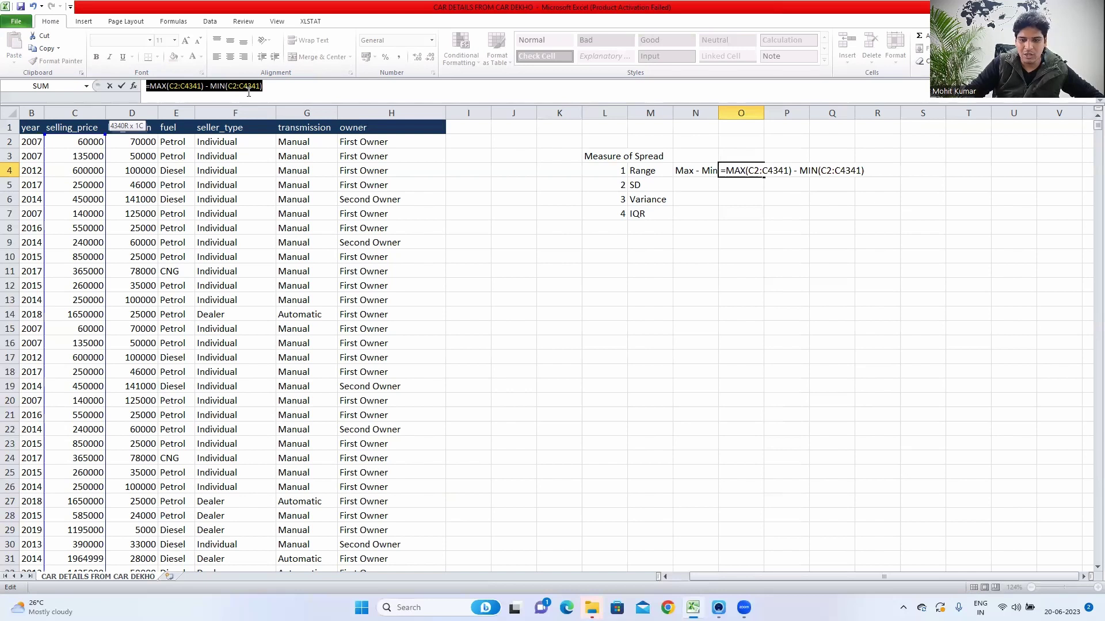
{"action": "key", "text": "ctrl+Return"}
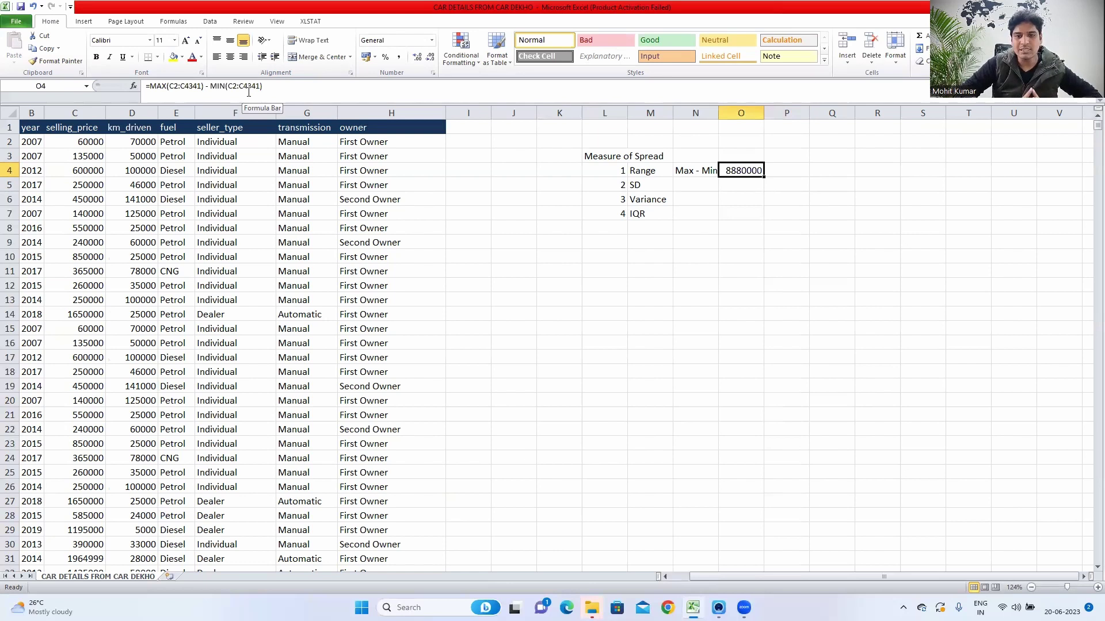
Calculate the maximum selling price in P4 with the formula =MAX(C2:C4341)
{"action": "key", "text": "Right"}
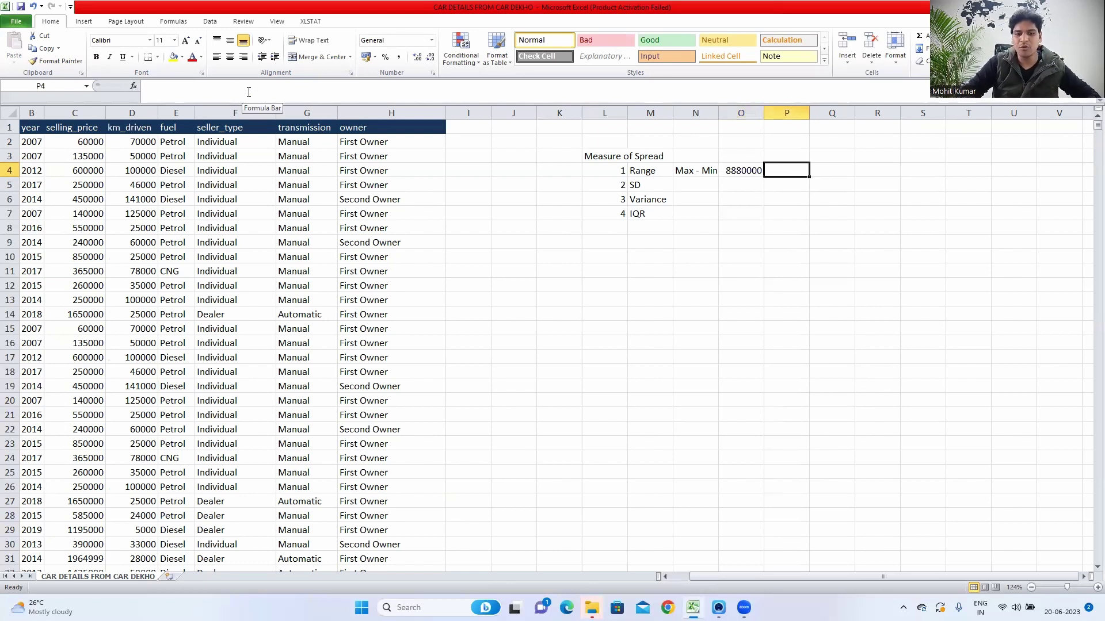
{"action": "type", "text": "=max"}
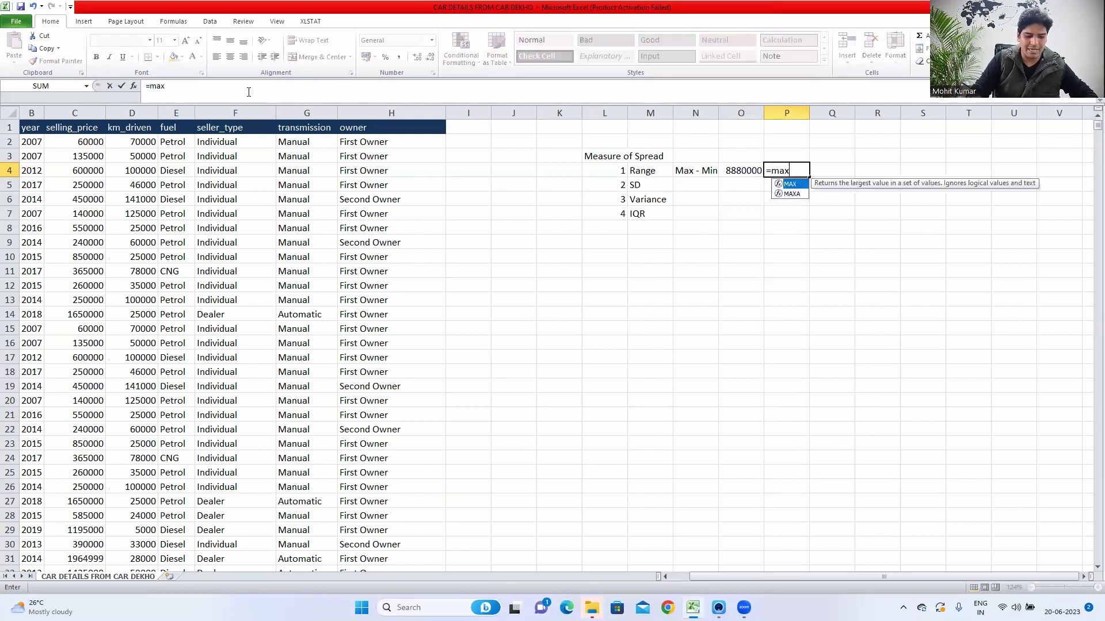
{"action": "key", "text": "Tab"}
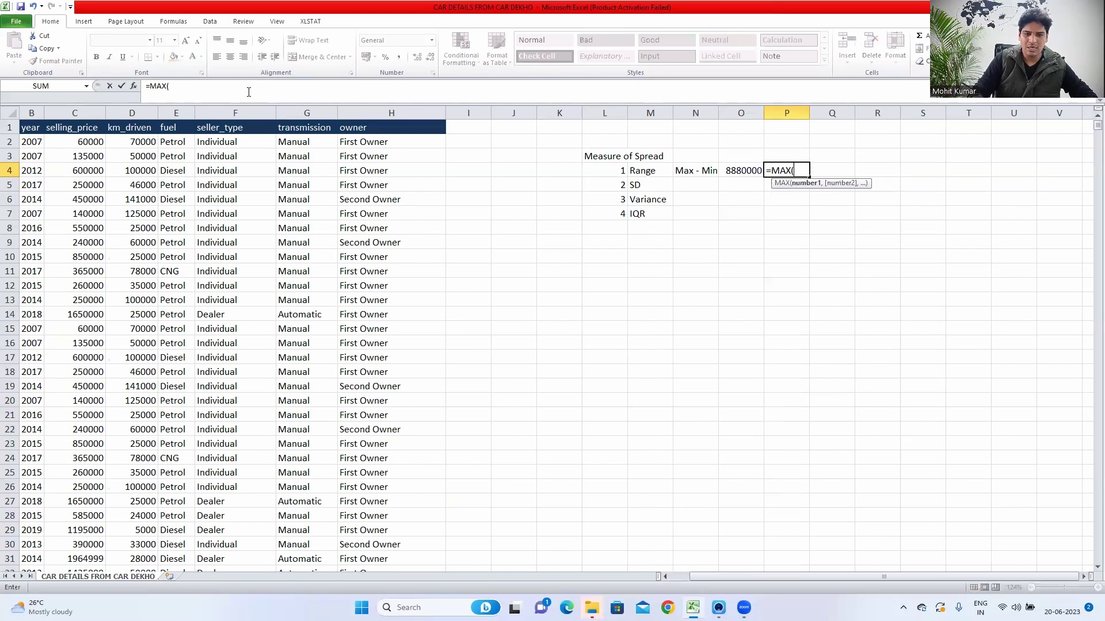
{"action": "left_click", "coordinate": [74, 141]}
{"action": "key", "text": "ctrl+shift+Down"}
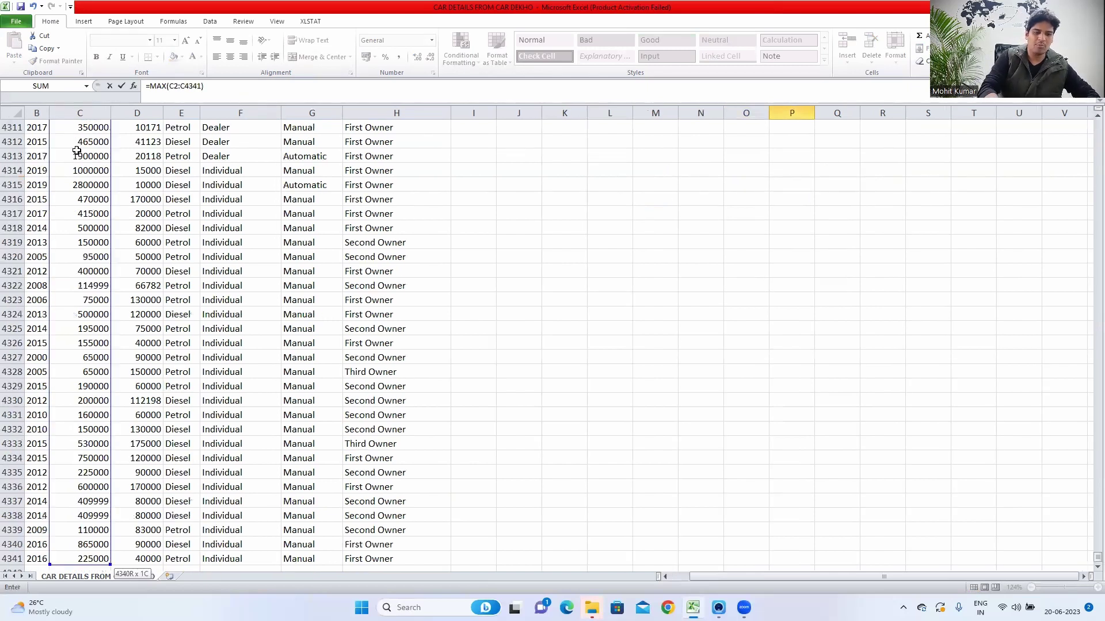
{"action": "key", "text": "Return"}
{"action": "key", "text": "Up"}
{"action": "key", "text": "Up"}
{"action": "key", "text": "Up"}
{"action": "key", "text": "Up"}
{"action": "key", "text": "Down"}
{"action": "key", "text": "Down"}
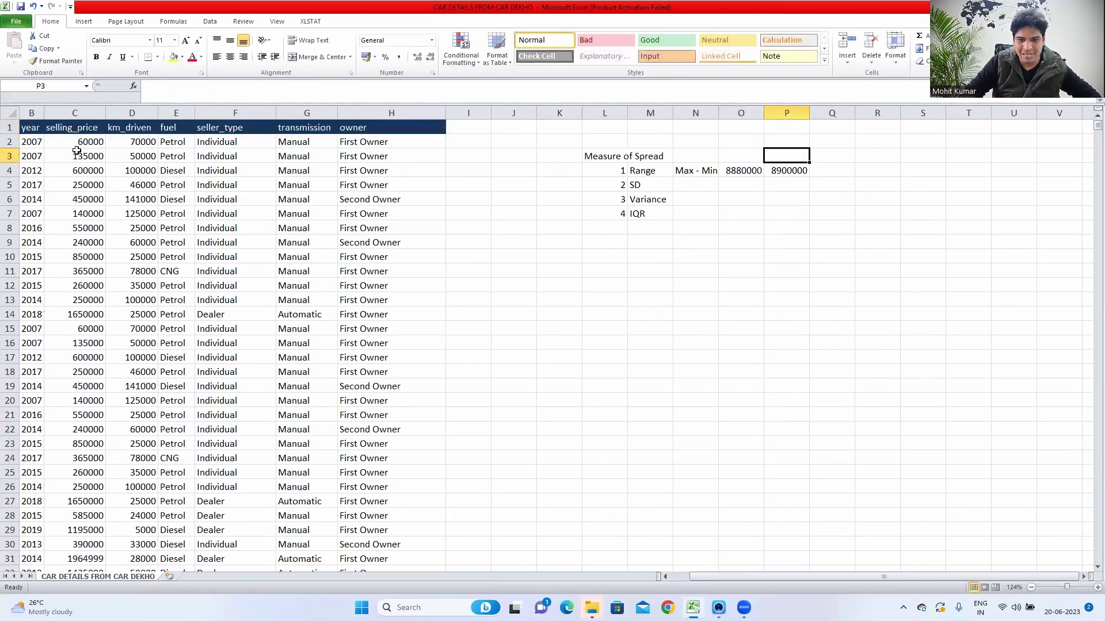
{"action": "key", "text": "Down"}
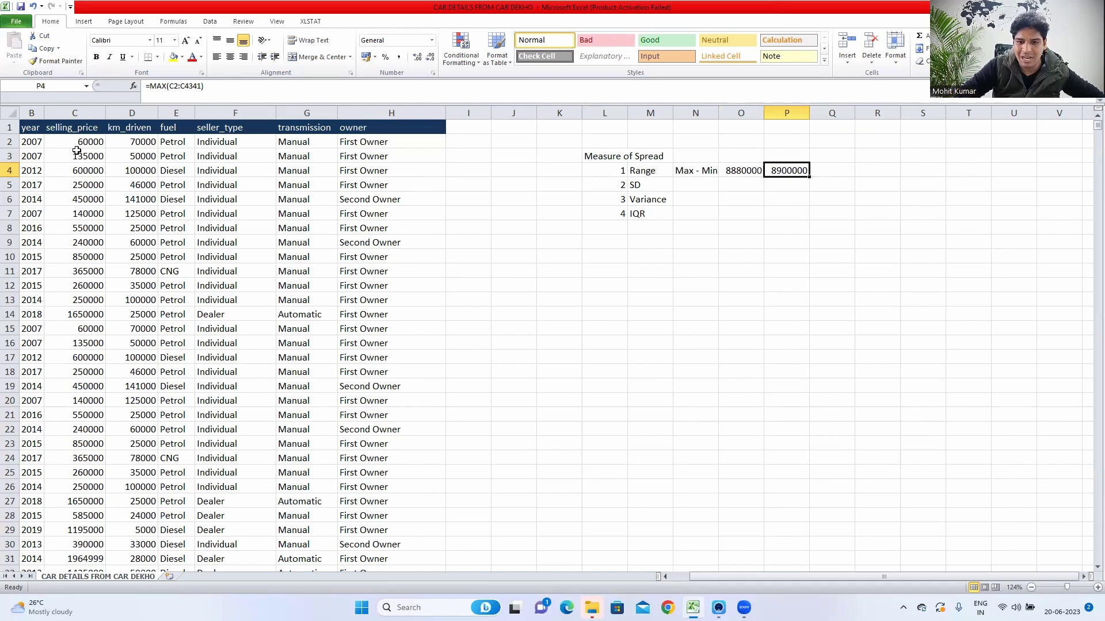
{"action": "key", "text": "Left"}
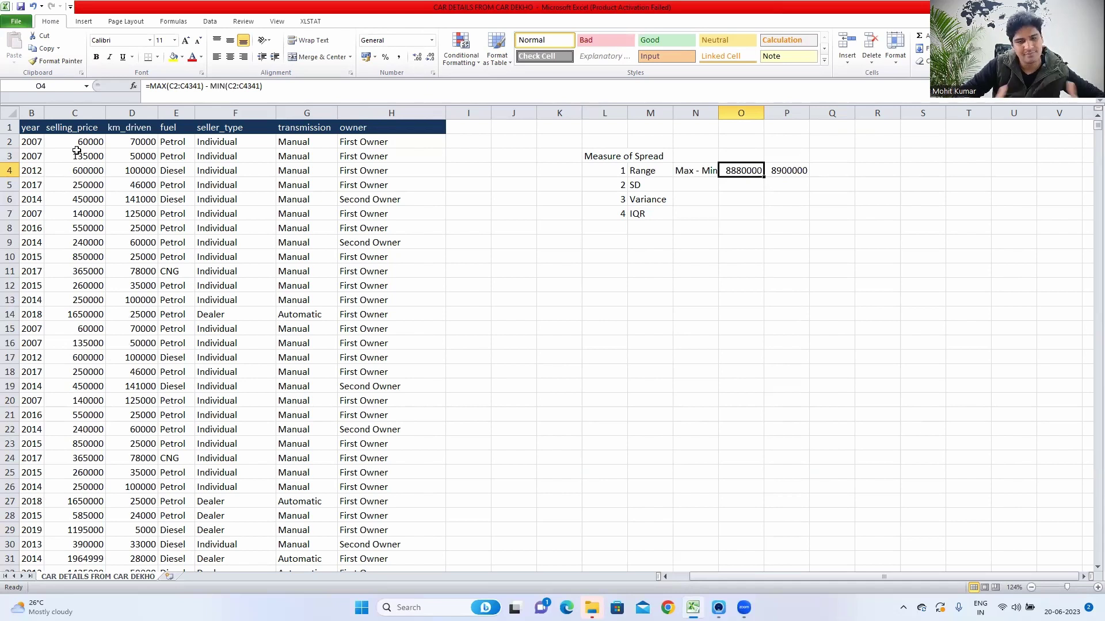
Subtract the range from the maximum price in Q4 with the formula =P4-O4
{"action": "key", "text": "Right"}
{"action": "key", "text": "Right"}
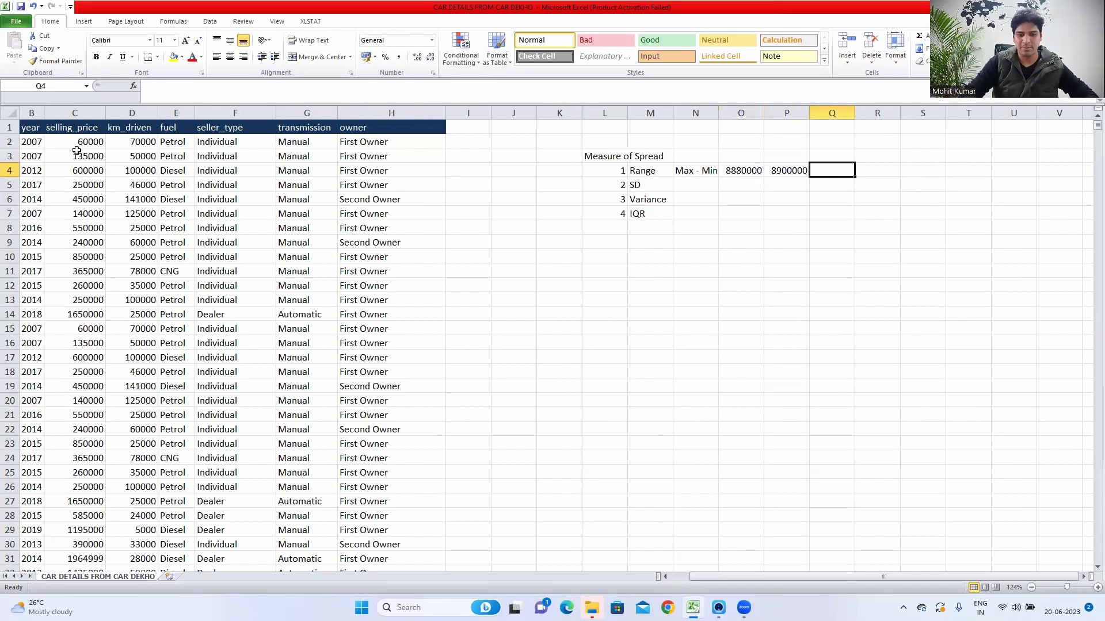
{"action": "type", "text": "="}
{"action": "key", "text": "Left"}
{"action": "type", "text": "-"}
{"action": "key", "text": "Left"}
{"action": "key", "text": "Left"}
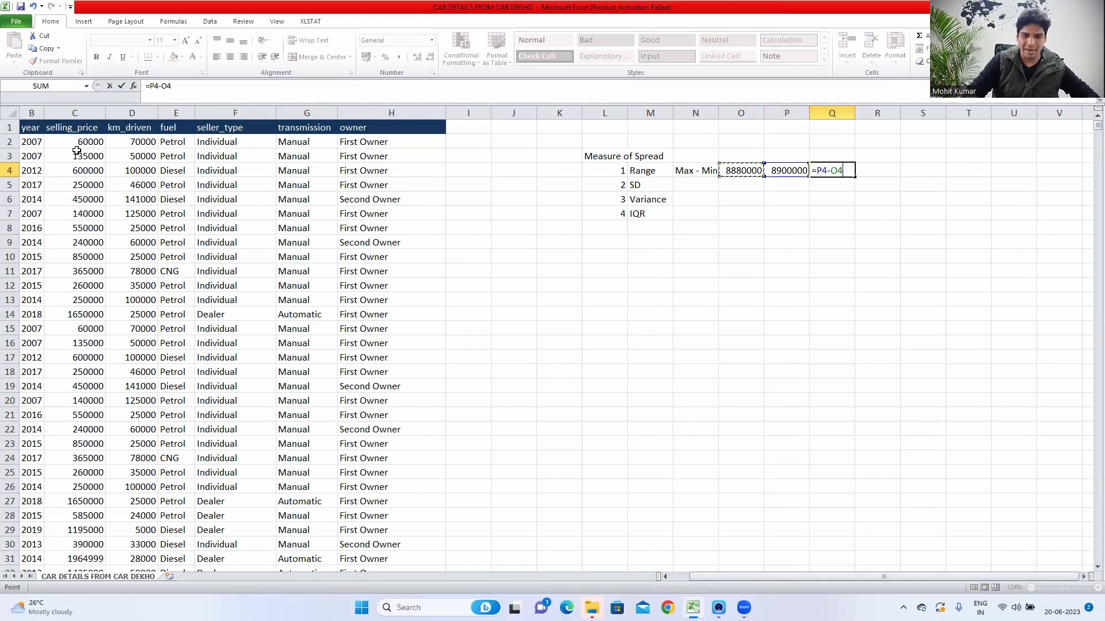
{"action": "key", "text": "ctrl+Return"}
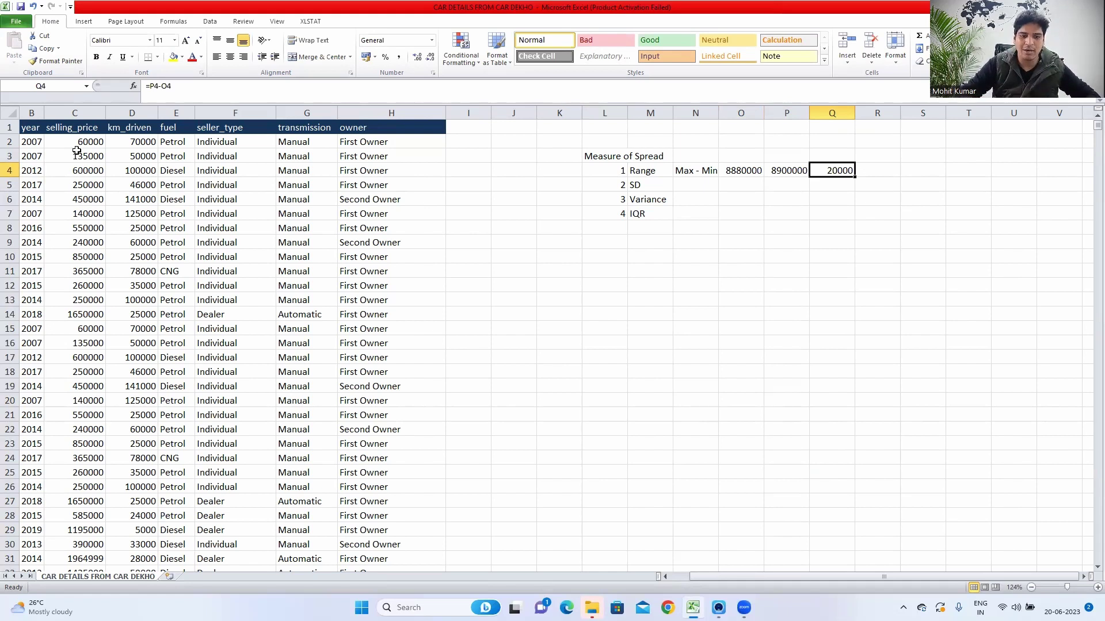
{"action": "key", "text": "Down"}
{"action": "key", "text": "Left"}
{"action": "key", "text": "Left"}
{"action": "key", "text": "Left"}
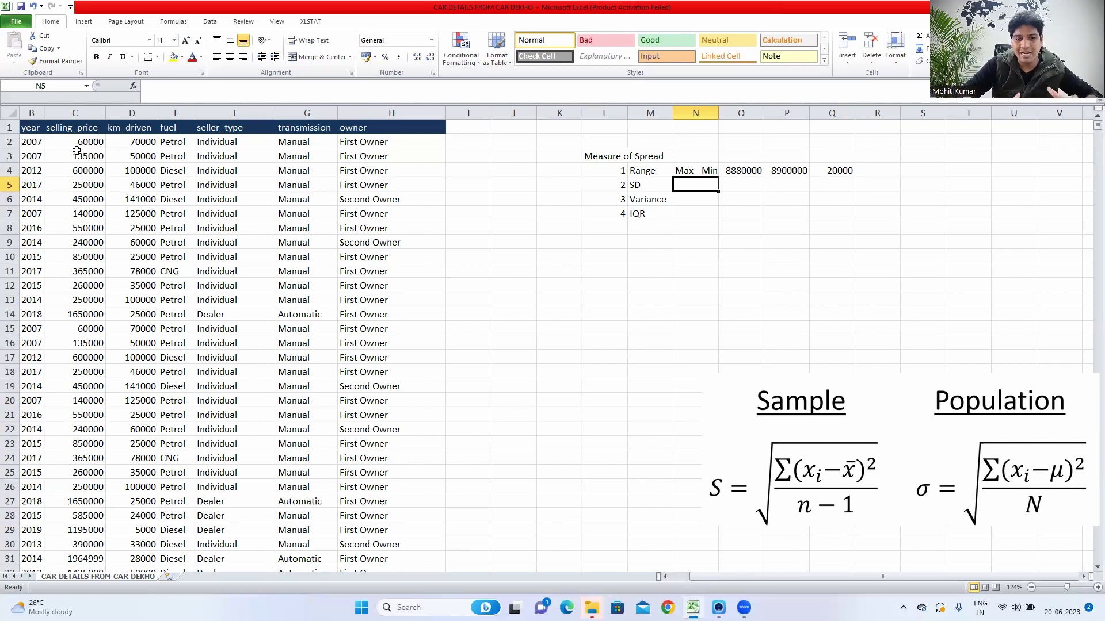
{"action": "key", "text": "Left"}
{"action": "key", "text": "Left"}
{"action": "key", "text": "Left"}
{"action": "key", "text": "Left"}
{"action": "key", "text": "Left"}
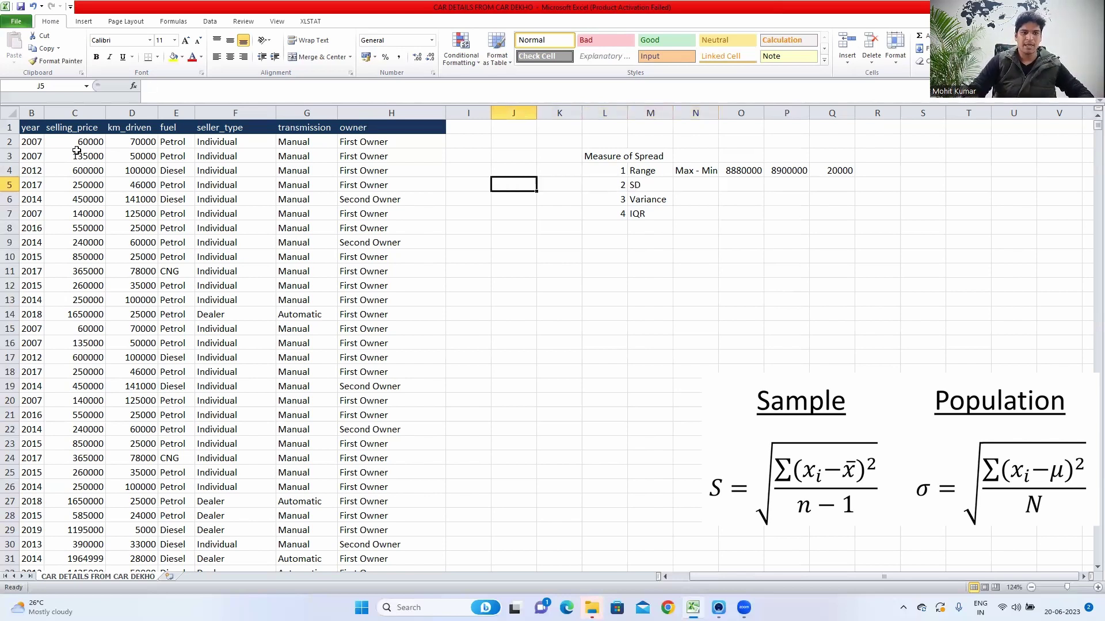
{"action": "key", "text": "Up"}
{"action": "key", "text": "Up"}
{"action": "key", "text": "Up"}
{"action": "key", "text": "Right"}
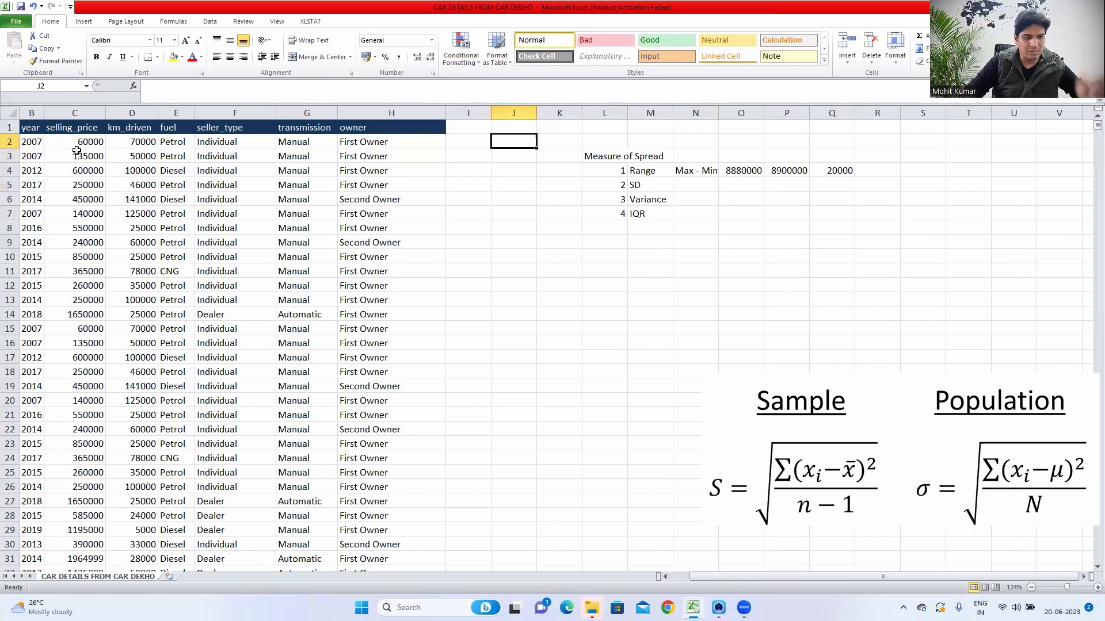
Calculate the average selling price in M11 with the formula =AVERAGE(C2:C4341)
{"action": "key", "text": "Right"}
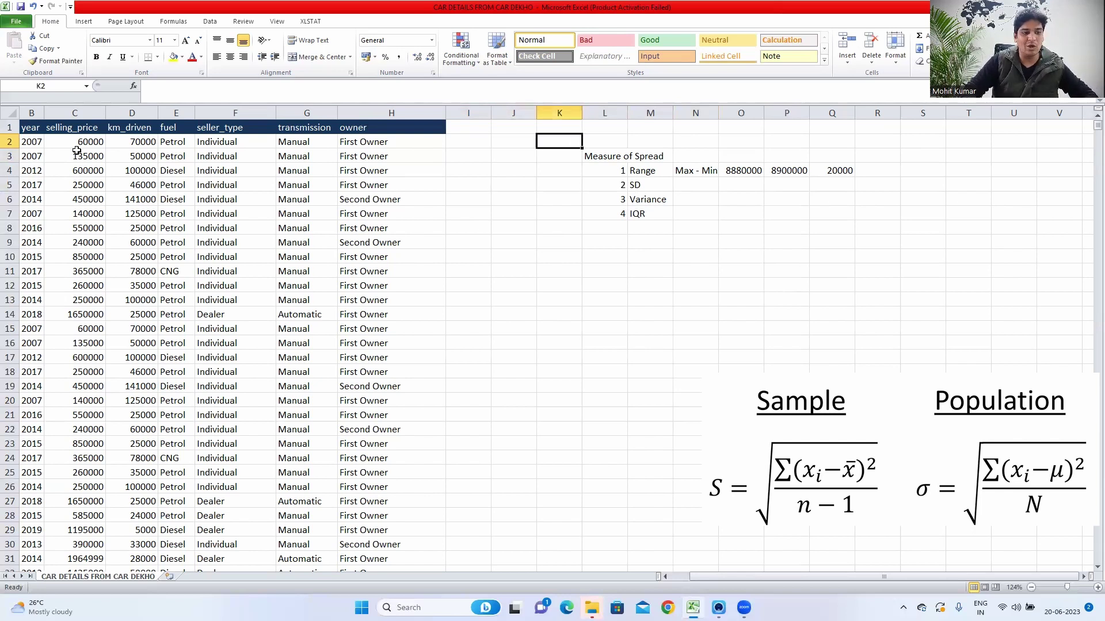
{"action": "scroll", "coordinate": [225, 271], "scroll_direction": "left", "scroll_amount": 2}
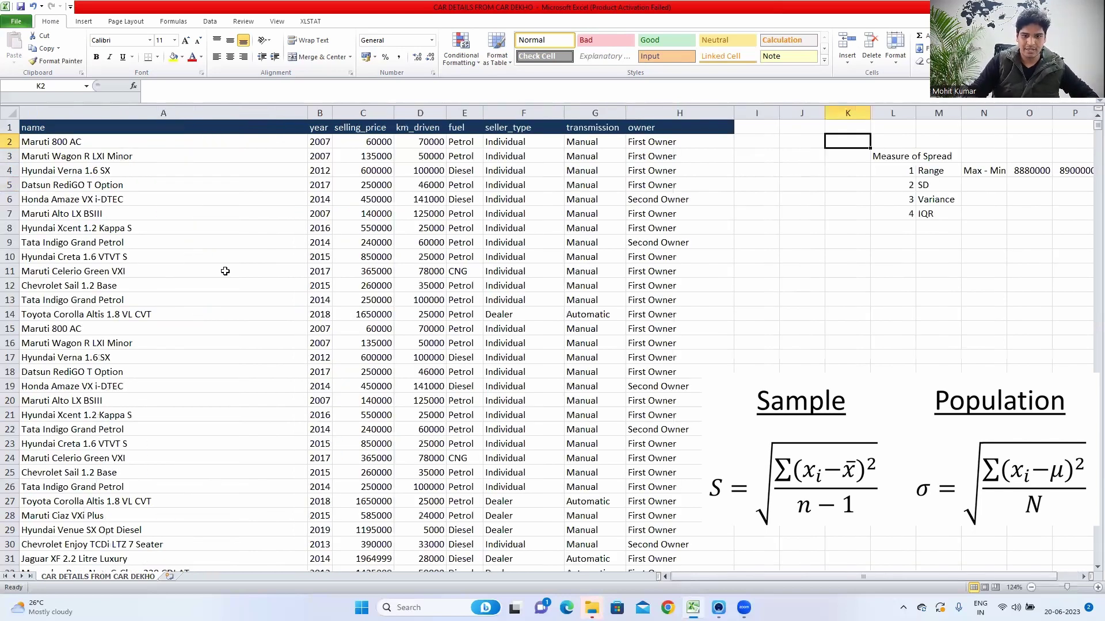
{"action": "key", "text": "Left"}
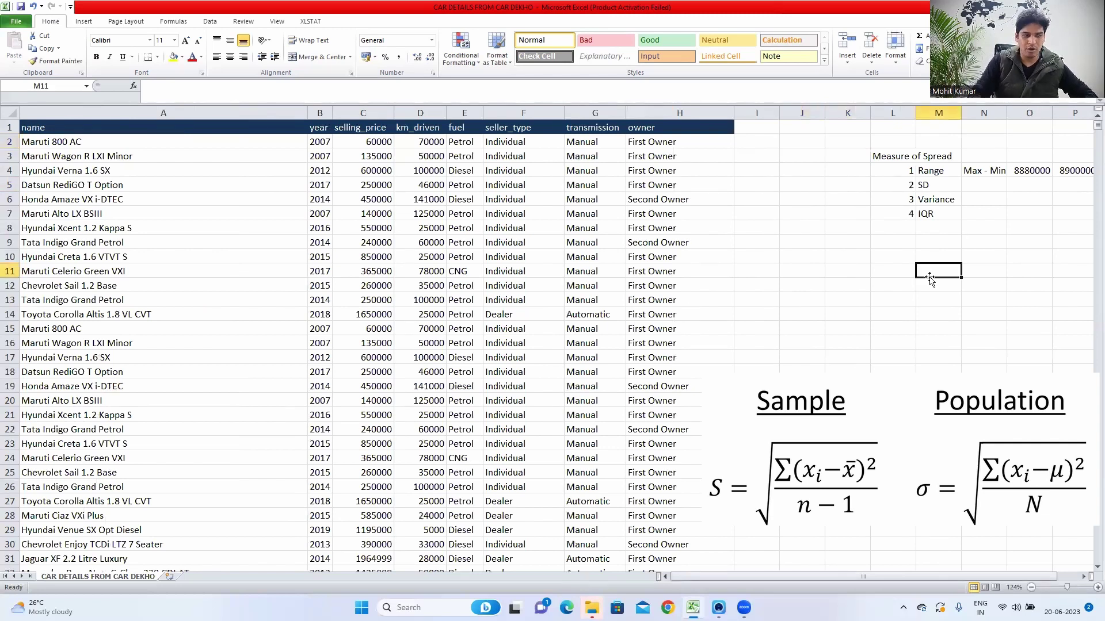
{"action": "type", "text": "="}
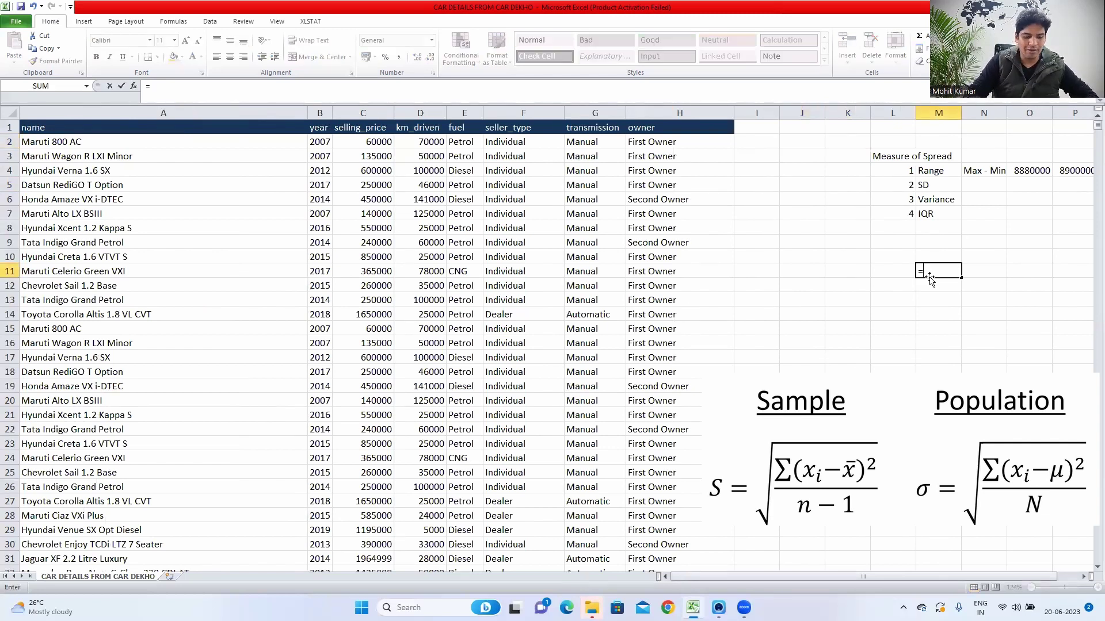
{"action": "type", "text": "aver"}
{"action": "key", "text": "Tab"}
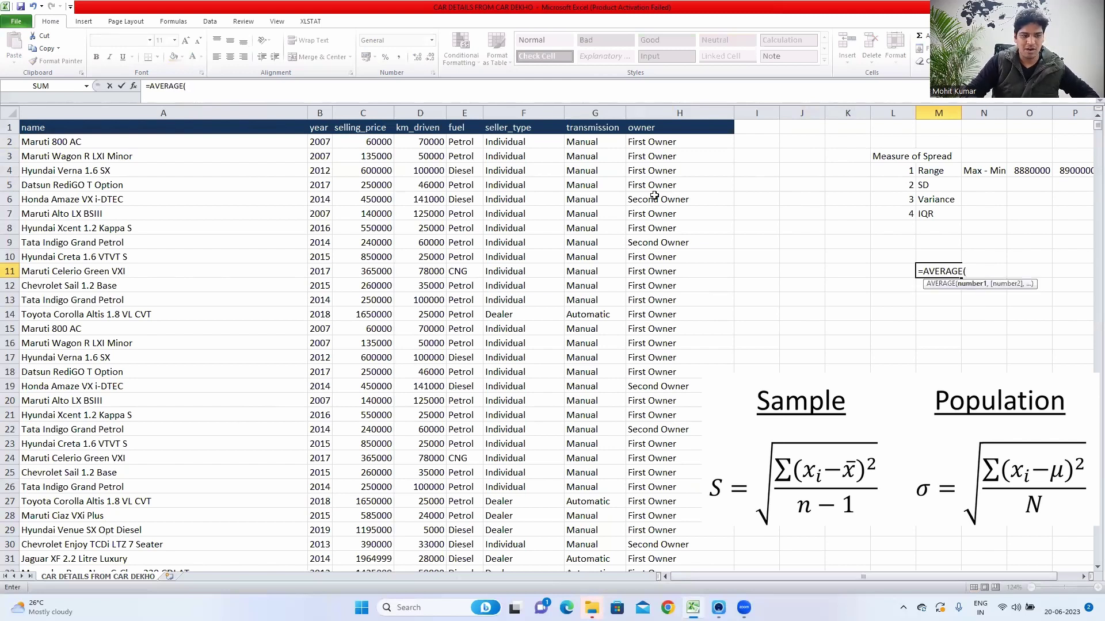
{"action": "left_click", "coordinate": [389, 142]}
{"action": "key", "text": "ctrl+shift+Down"}
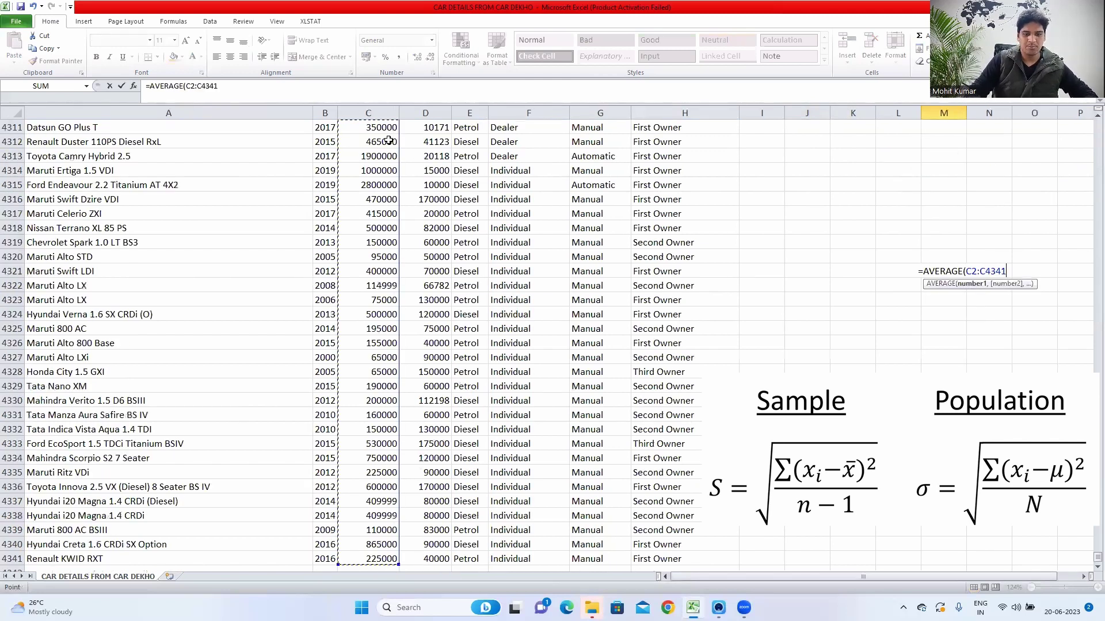
{"action": "key", "text": "Return"}
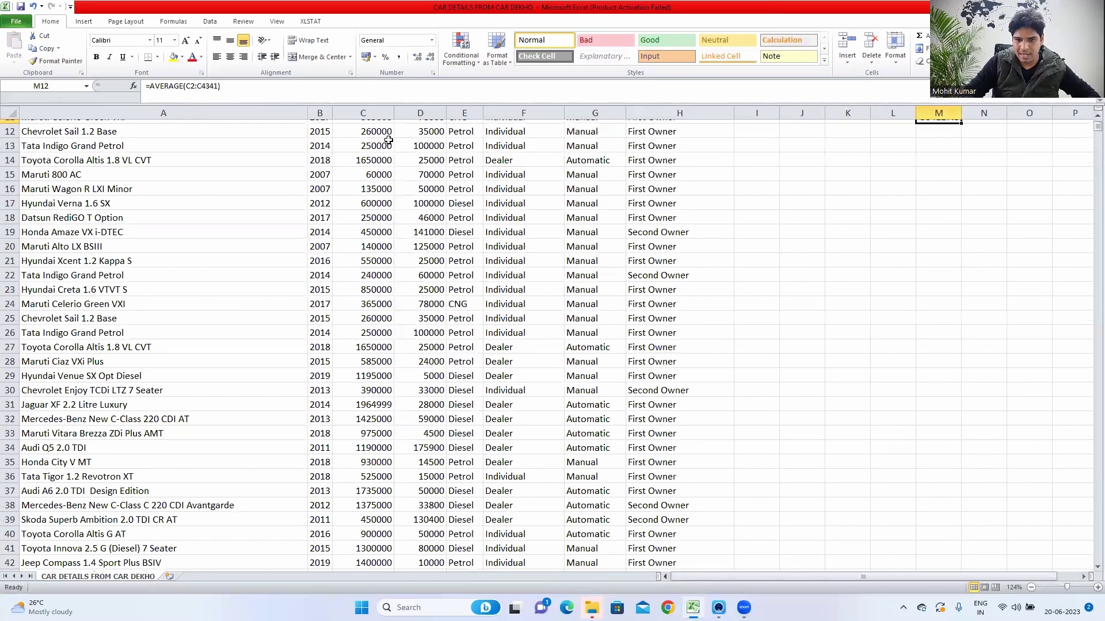
{"action": "key", "text": "Up"}
{"action": "key", "text": "Up"}
{"action": "key", "text": "Up"}
{"action": "key", "text": "Up"}
{"action": "key", "text": "Up"}
{"action": "key", "text": "Up"}
{"action": "key", "text": "Up"}
{"action": "key", "text": "Up"}
{"action": "key", "text": "Up"}
{"action": "key", "text": "Up"}
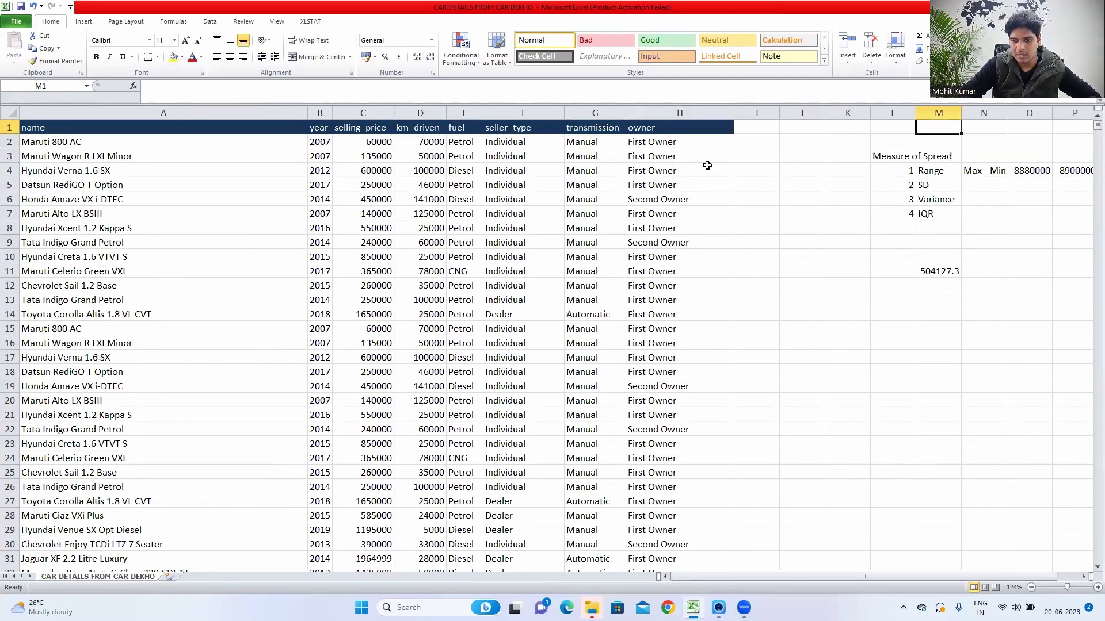
{"action": "left_click", "coordinate": [925, 269]}
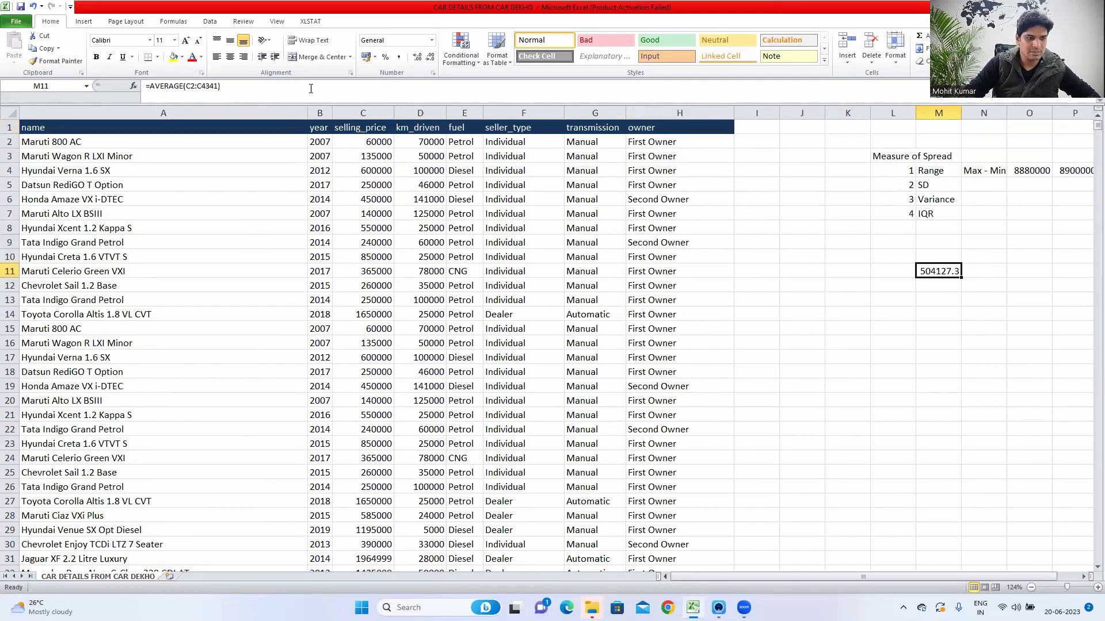
Calculate the first car's deviation from the average selling price in I2 with the formula =C2-M11
{"action": "key", "text": "Down"}
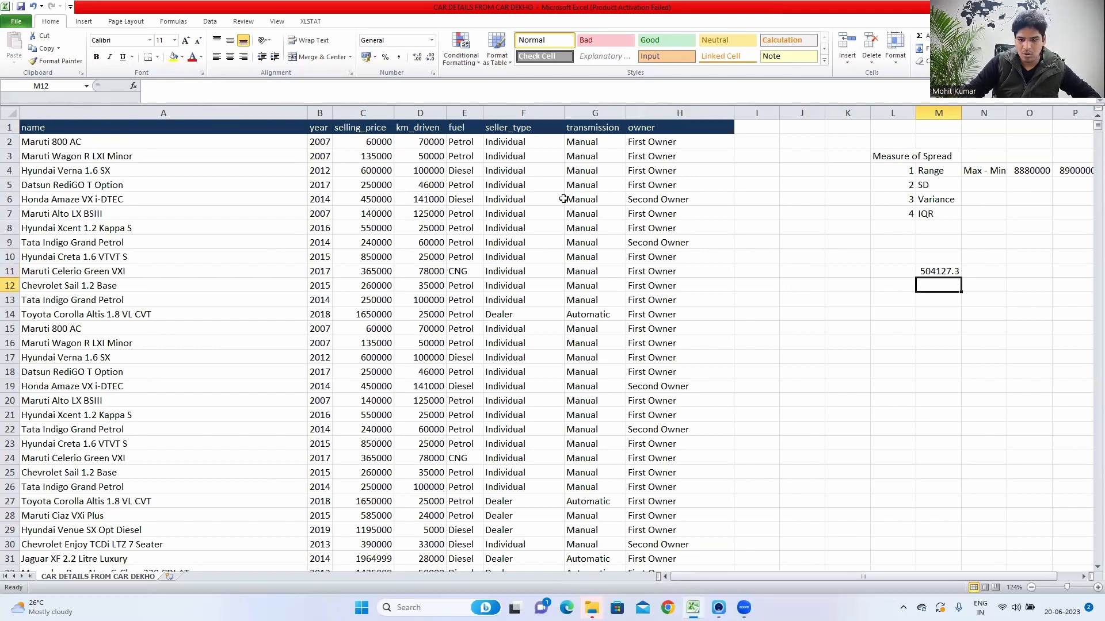
{"action": "key", "text": "Up"}
{"action": "key", "text": "Up"}
{"action": "key", "text": "Up"}
{"action": "key", "text": "Up"}
{"action": "key", "text": "Up"}
{"action": "key", "text": "Up"}
{"action": "key", "text": "Up"}
{"action": "key", "text": "Up"}
{"action": "key", "text": "Up"}
{"action": "key", "text": "Up"}
{"action": "key", "text": "Left"}
{"action": "key", "text": "Left"}
{"action": "key", "text": "Left"}
{"action": "key", "text": "Left"}
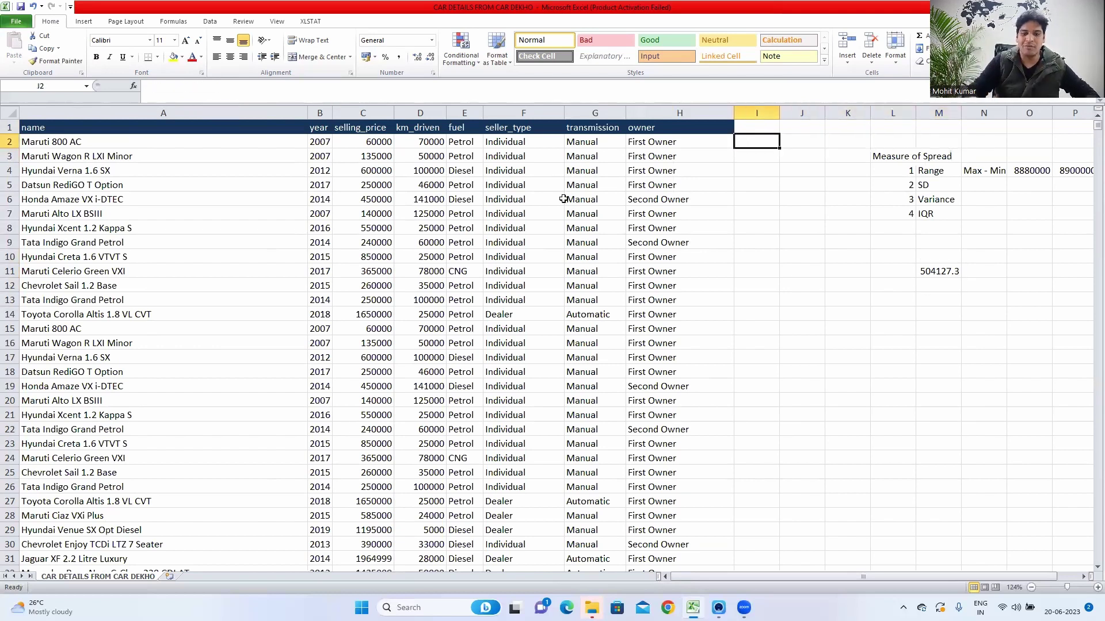
{"action": "type", "text": "="}
{"action": "key", "text": "Left"}
{"action": "key", "text": "Left"}
{"action": "key", "text": "Left"}
{"action": "key", "text": "Left"}
{"action": "key", "text": "Left"}
{"action": "key", "text": "Left"}
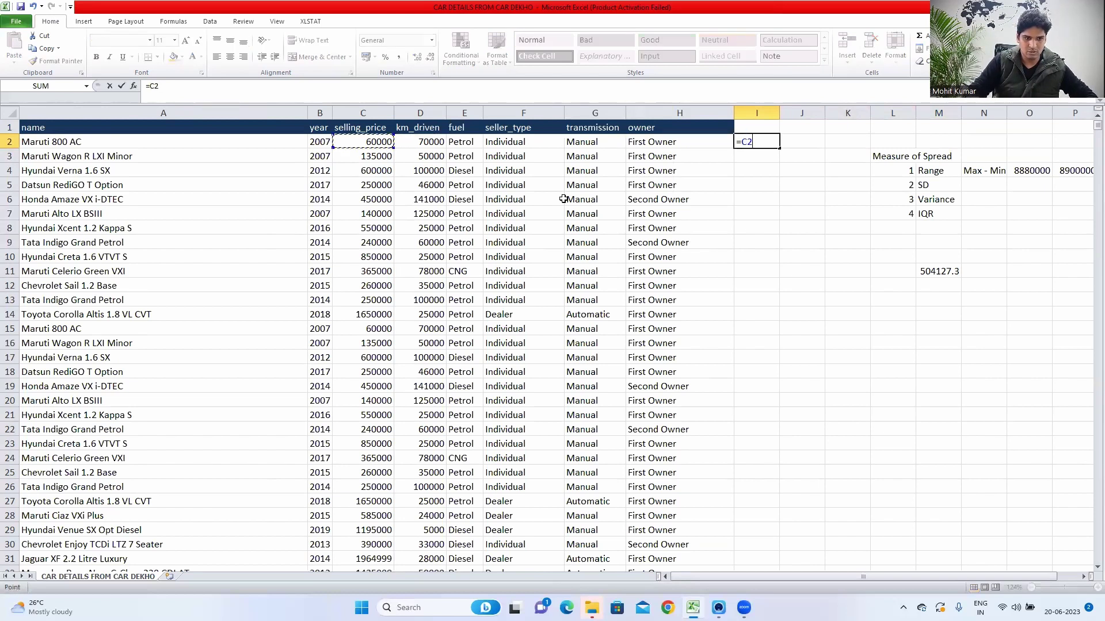
{"action": "type", "text": "-"}
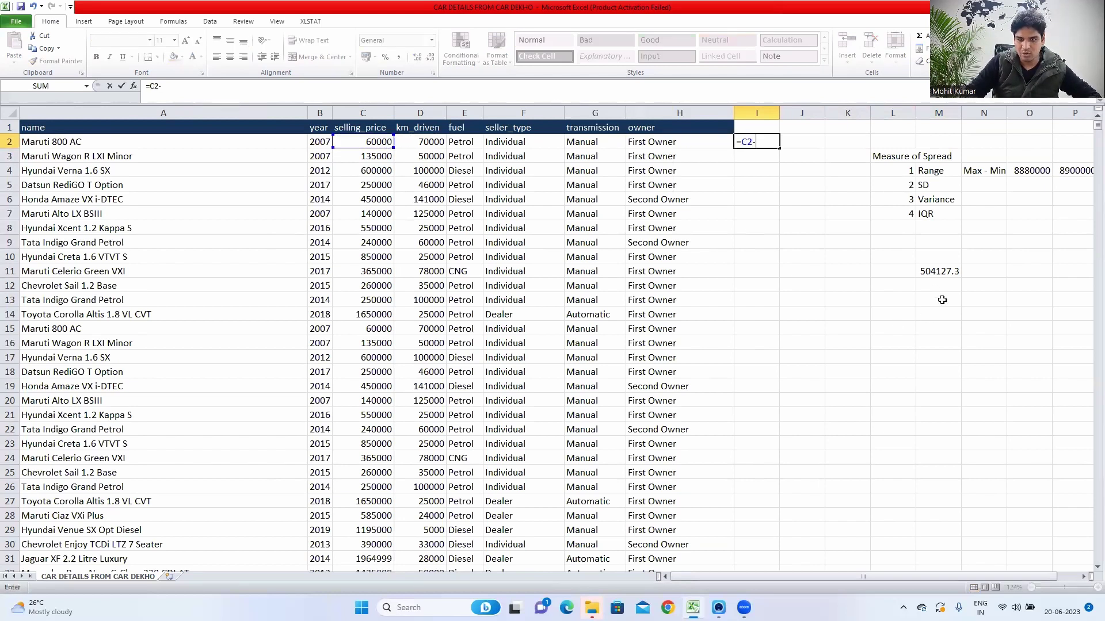
{"action": "left_click", "coordinate": [925, 271]}
{"action": "key", "text": "Return"}
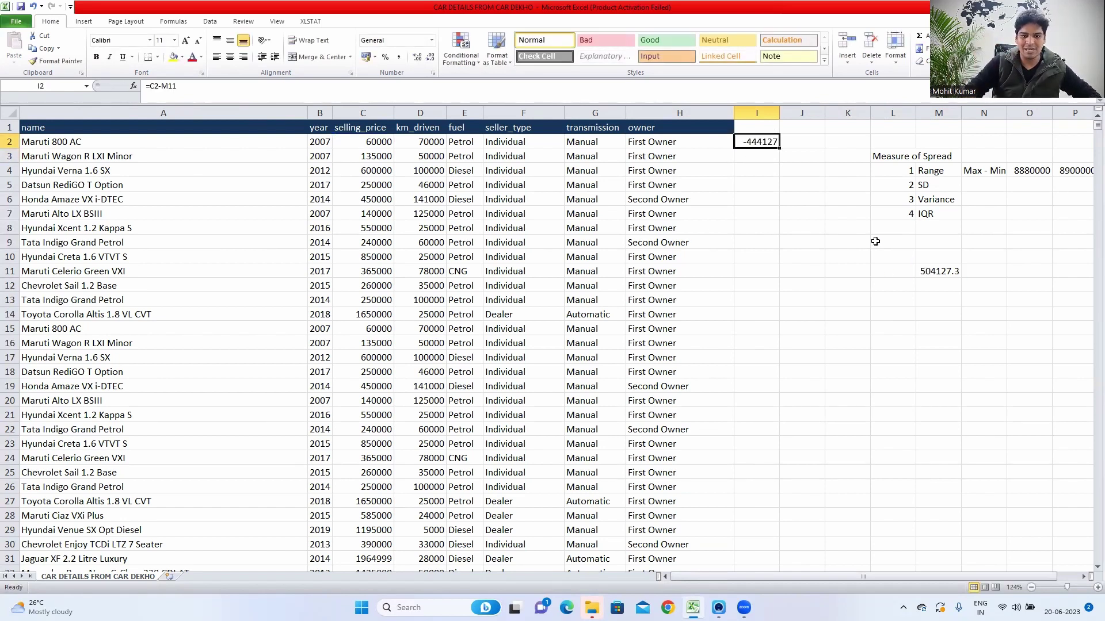
Enter the header "Dev" in I1 above the deviation value
{"action": "key", "text": "Up"}
{"action": "type", "text": "Dev"}
{"action": "key", "text": "Return"}
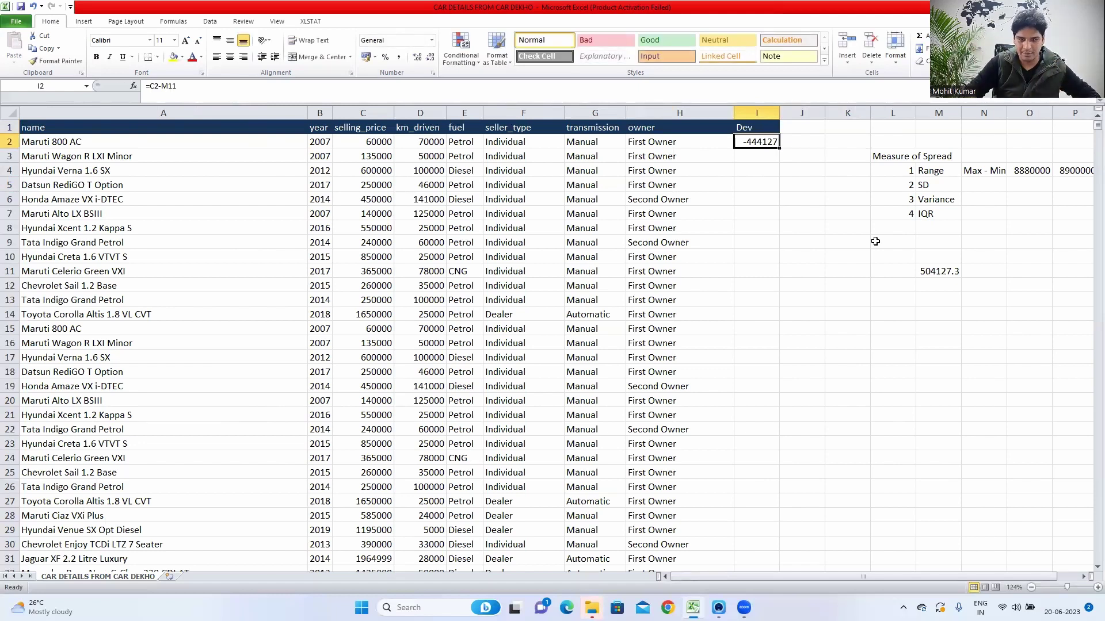
{"action": "left_click", "coordinate": [171, 85]}
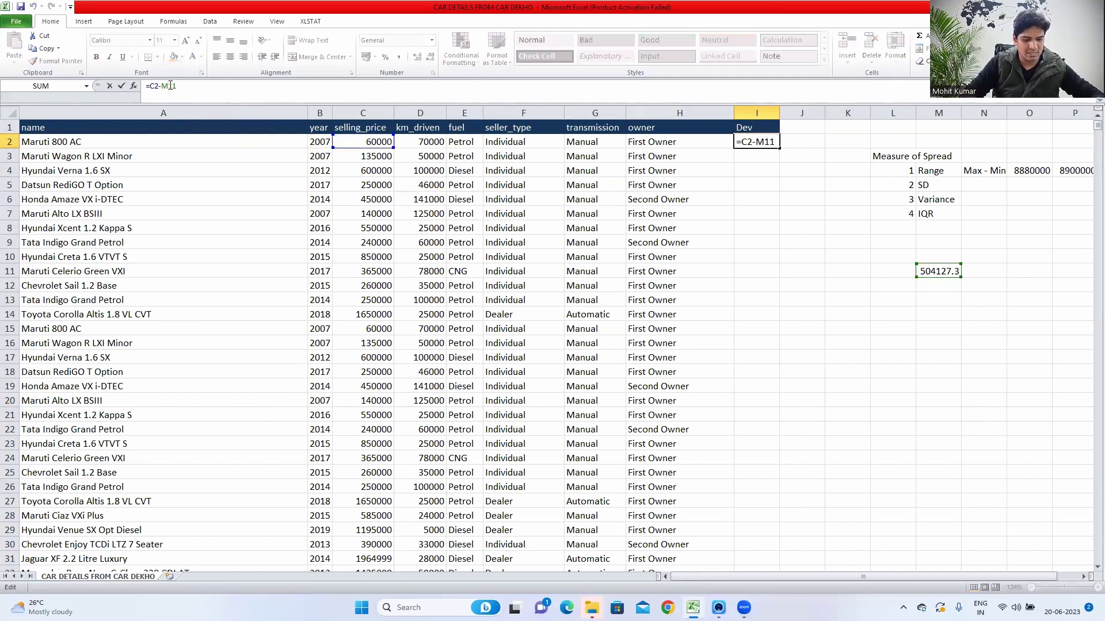
{"action": "key", "text": "F5"}
{"action": "key", "text": "Escape"}
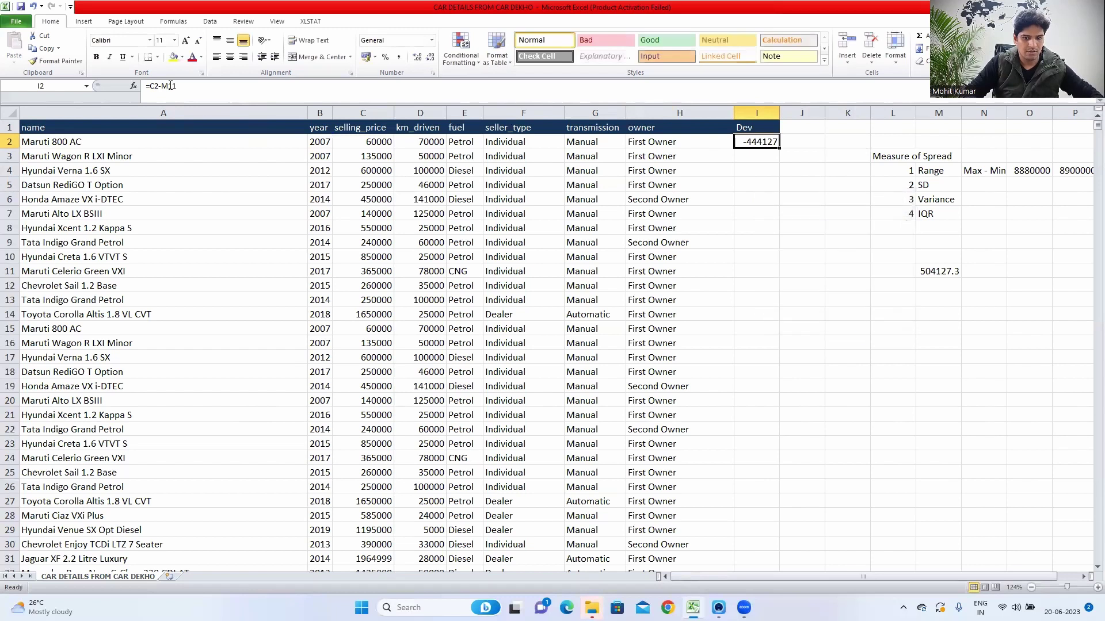
Make the average's reference absolute in the I2 deviation formula so that it reads =C2-$M$11
{"action": "left_click", "coordinate": [167, 86]}
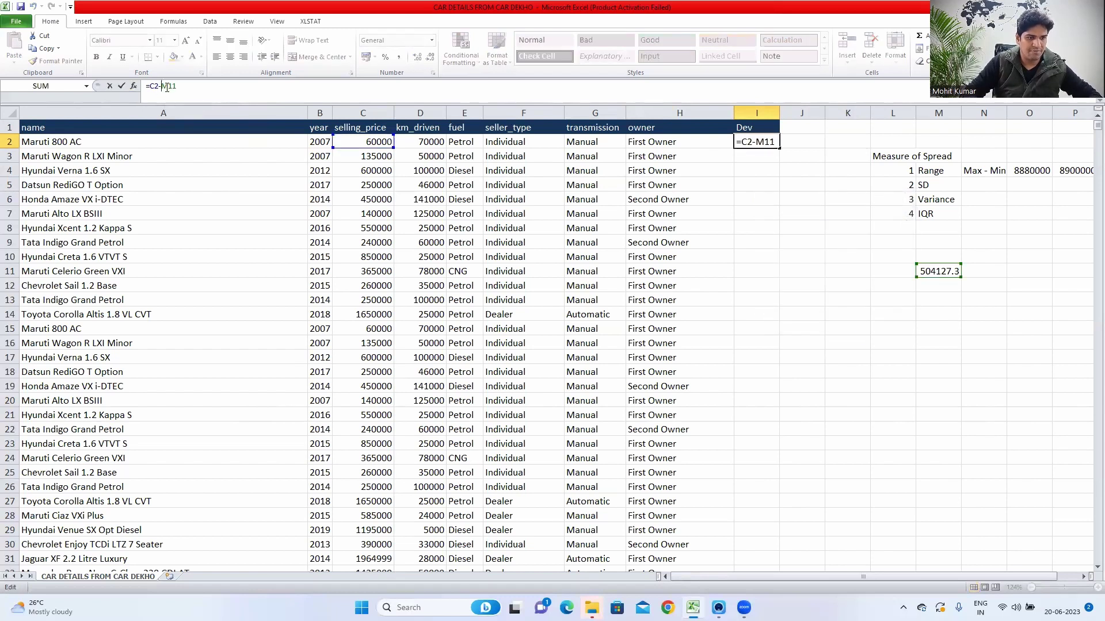
{"action": "type", "text": "$"}
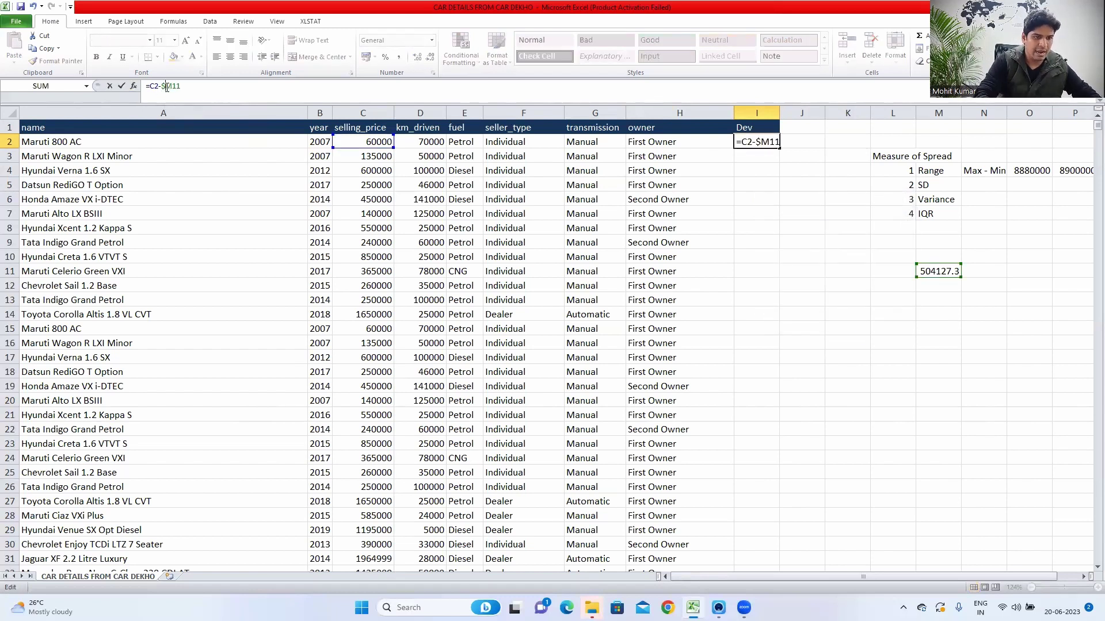
{"action": "key", "text": "Right"}
{"action": "type", "text": "$"}
{"action": "key", "text": "ctrl+Return"}
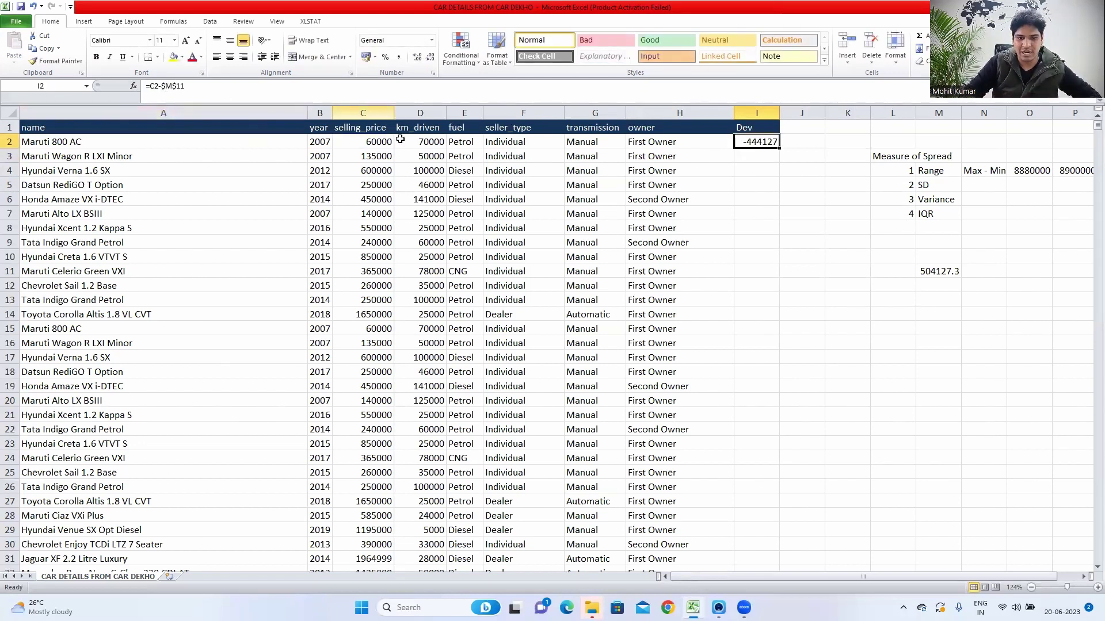
Fill the deviation formula from I2 down the Dev column and check the end of the filled data
{"action": "double_click", "coordinate": [779, 148]}
{"action": "left_click", "coordinate": [762, 225]}
{"action": "key", "text": "ctrl+Down"}
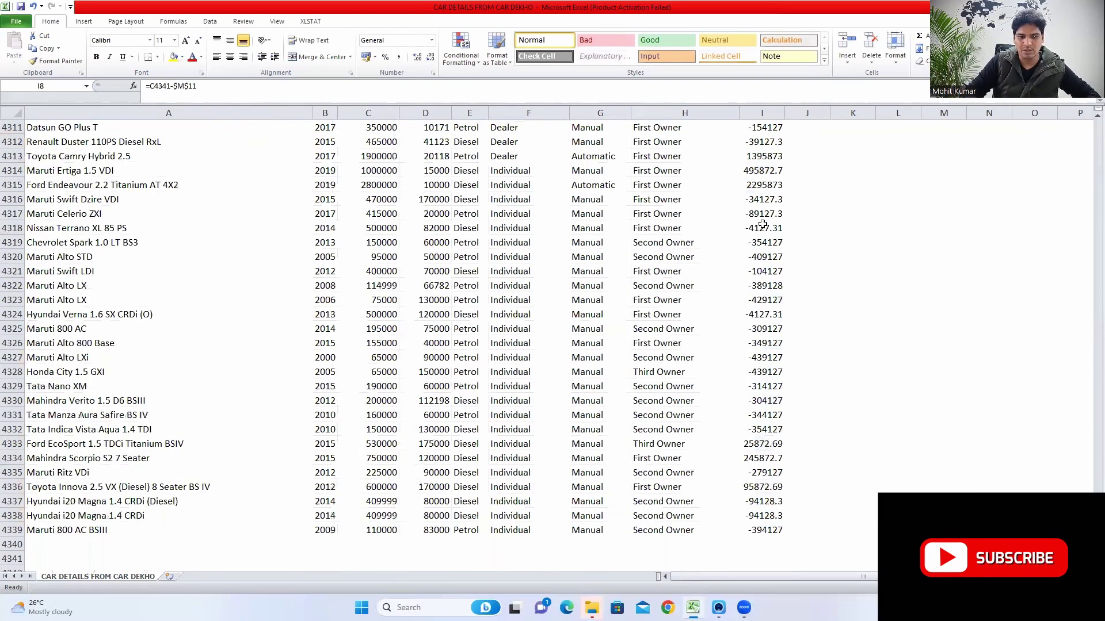
{"action": "key", "text": "ctrl+Up"}
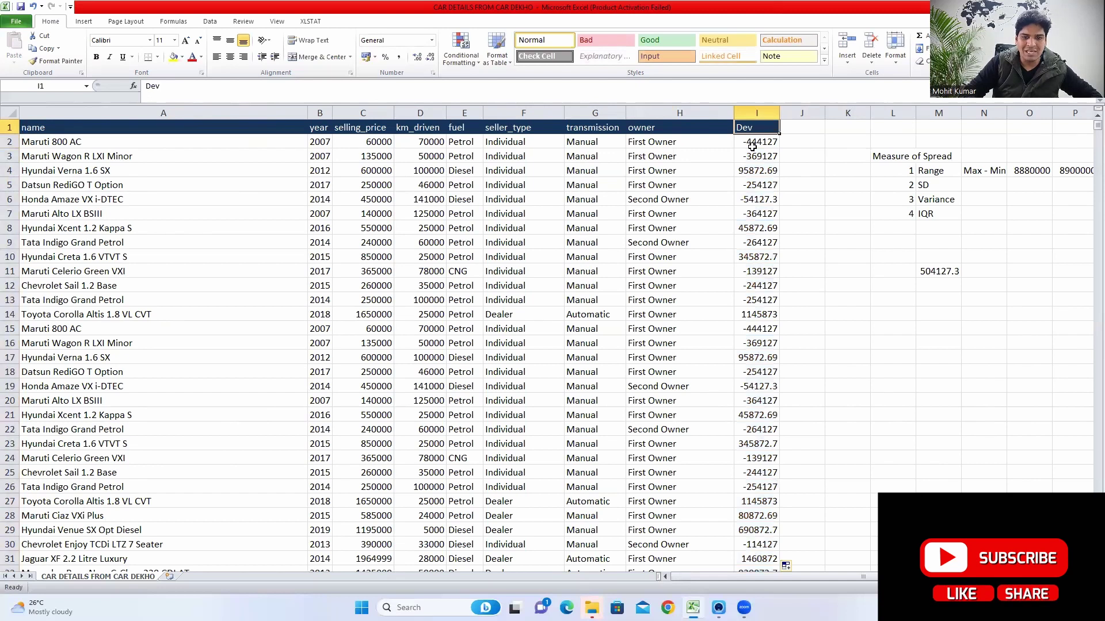
Enter the header "Dev^2" in J1, beside the Dev header
{"action": "left_click", "coordinate": [753, 148]}
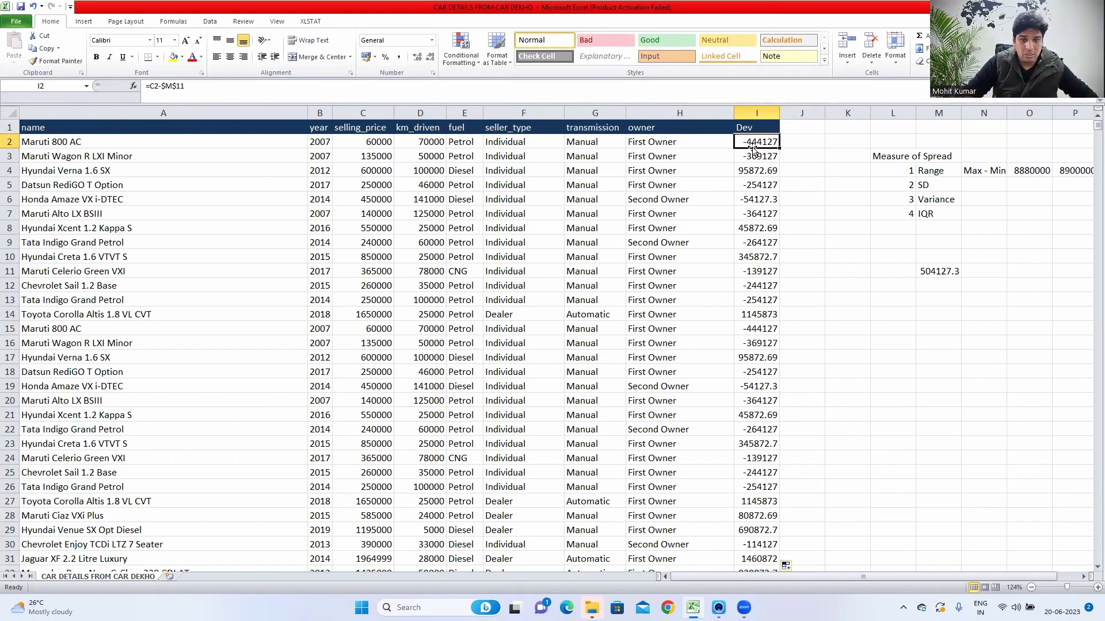
{"action": "key", "text": "Up"}
{"action": "key", "text": "Right"}
{"action": "type", "text": "Dev"}
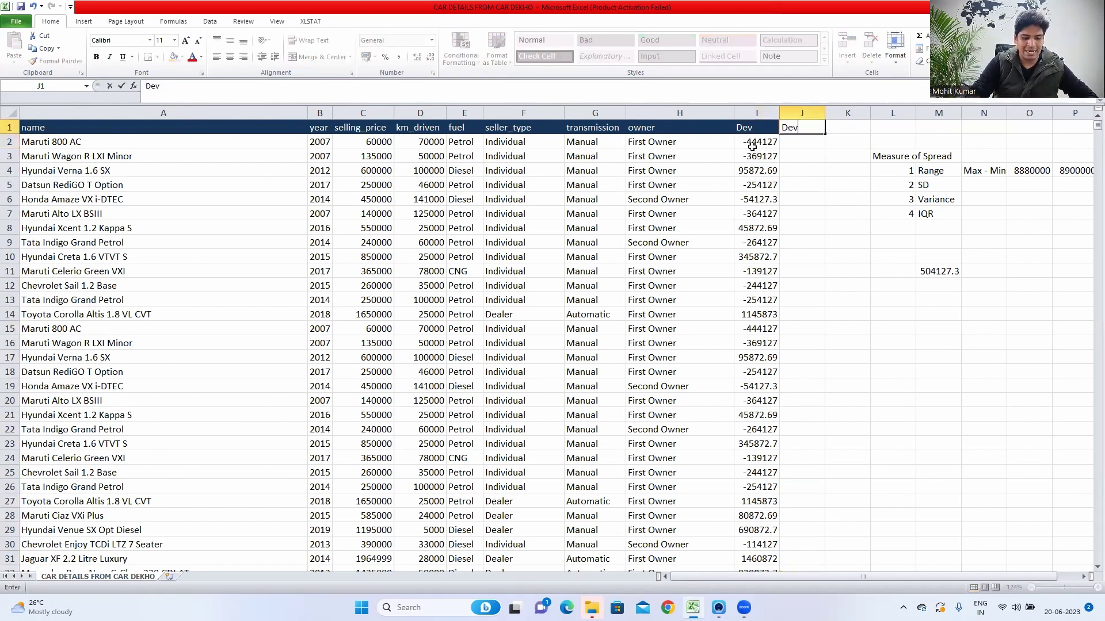
{"action": "type", "text": "^2"}
{"action": "key", "text": "Return"}
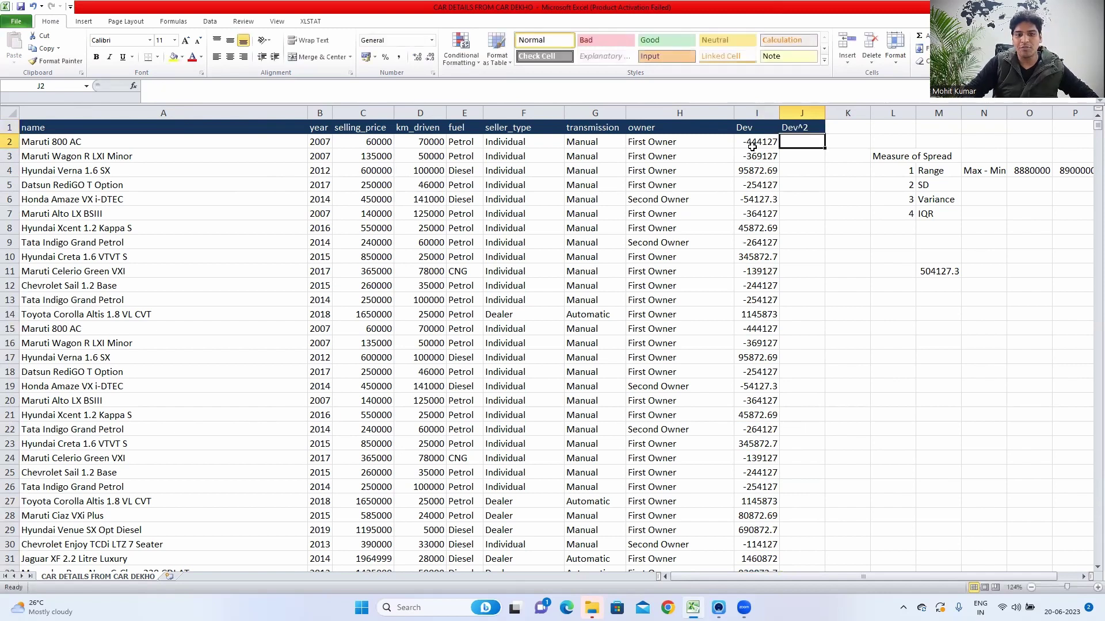
Square the first deviation in J2 with the formula =I2^2
{"action": "type", "text": "="}
{"action": "left_click", "coordinate": [753, 146]}
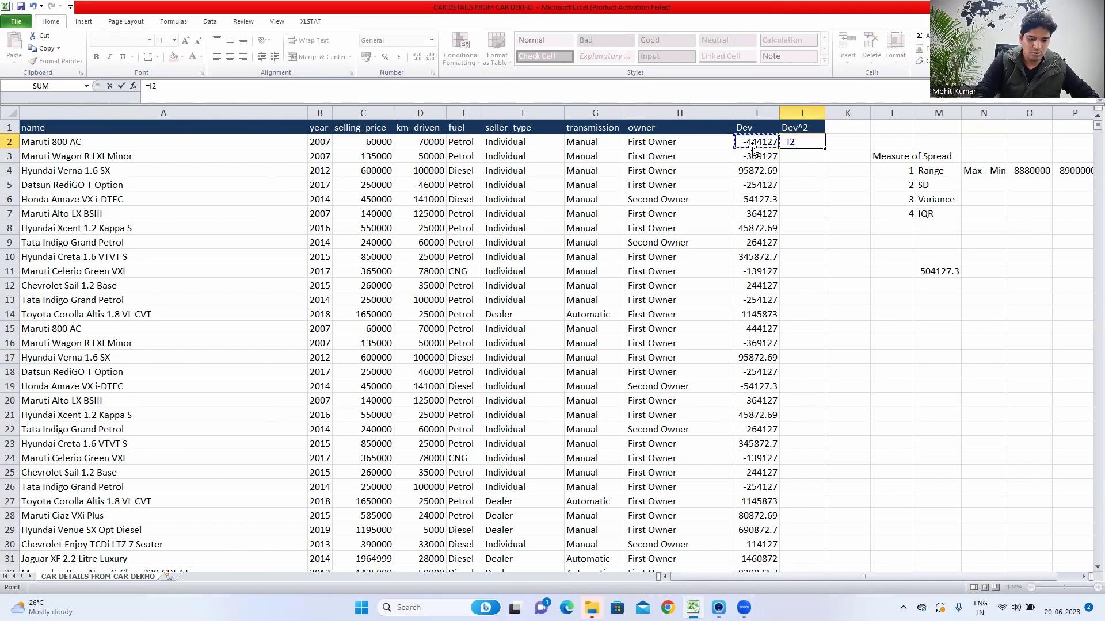
{"action": "type", "text": "^"}
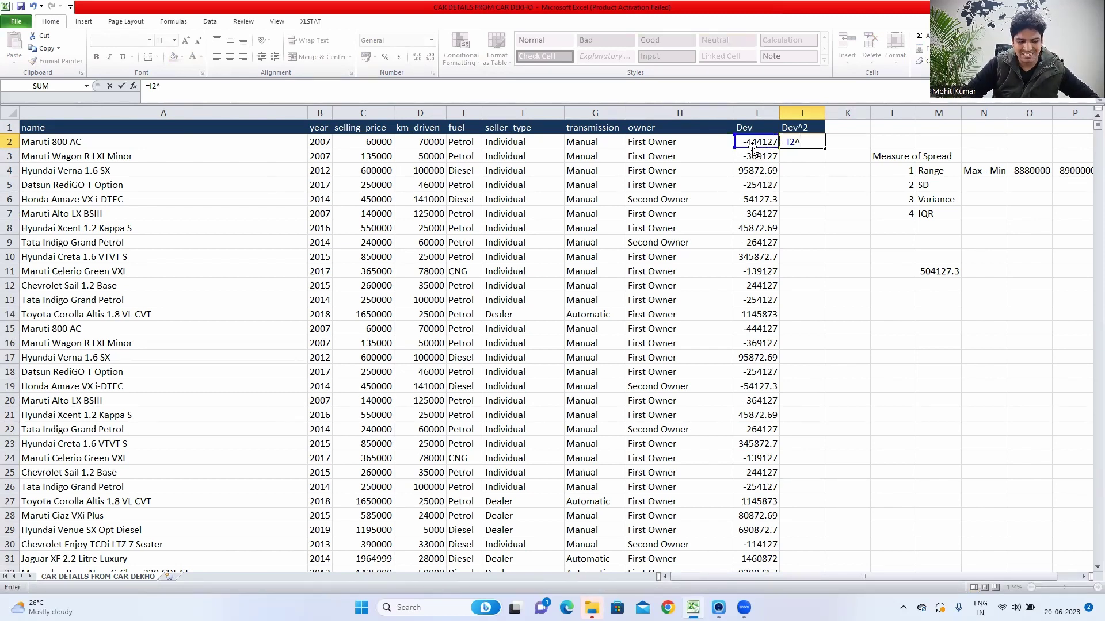
{"action": "type", "text": "2"}
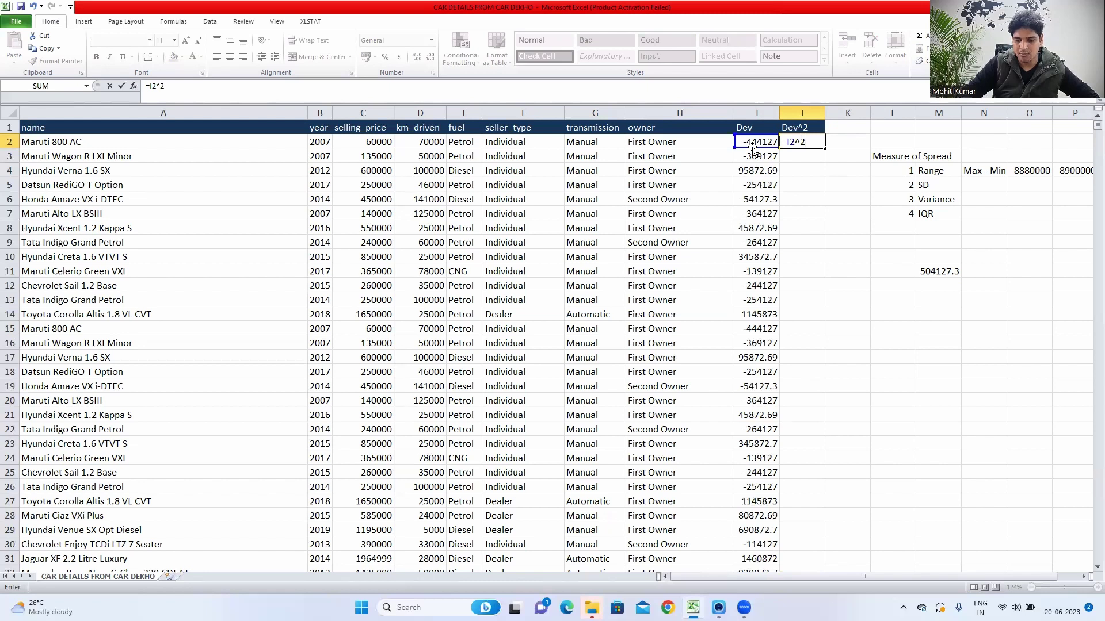
{"action": "key", "text": "ctrl+Return"}
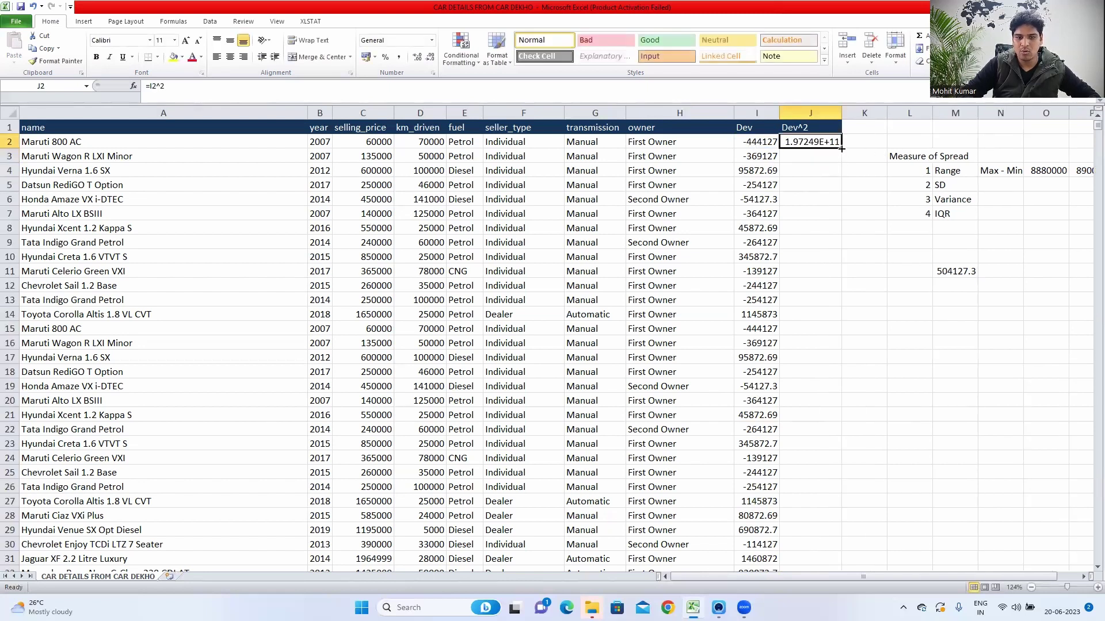
Fill the squared deviation formula from J2 down the Dev^2 column for all data rows
{"action": "double_click", "coordinate": [841, 149]}
{"action": "left_click", "coordinate": [817, 159]}
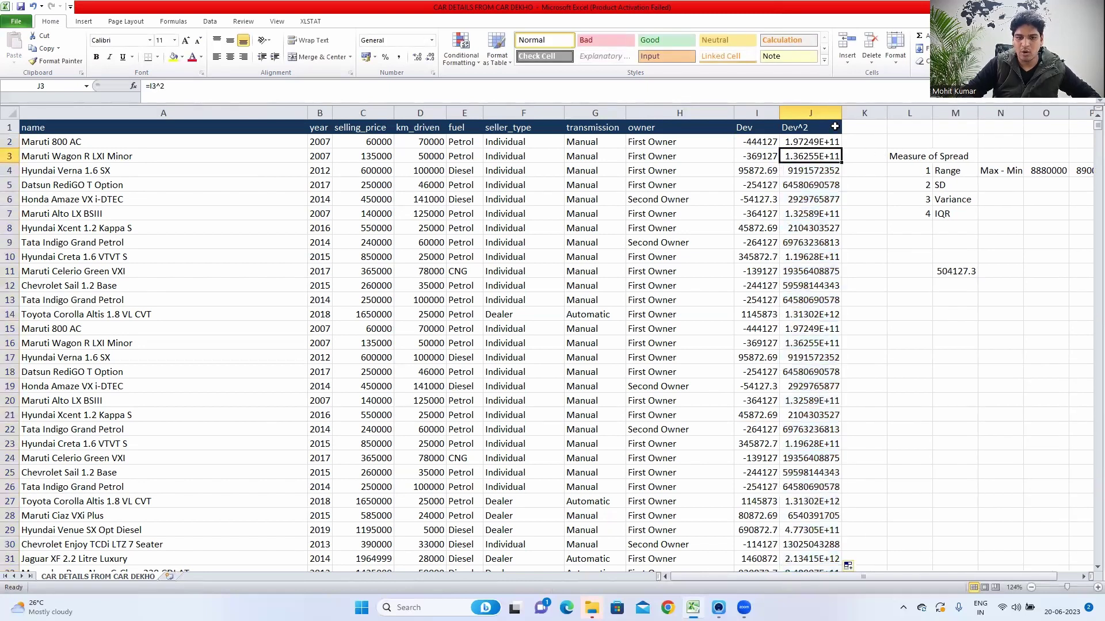
{"action": "left_click", "coordinate": [851, 140]}
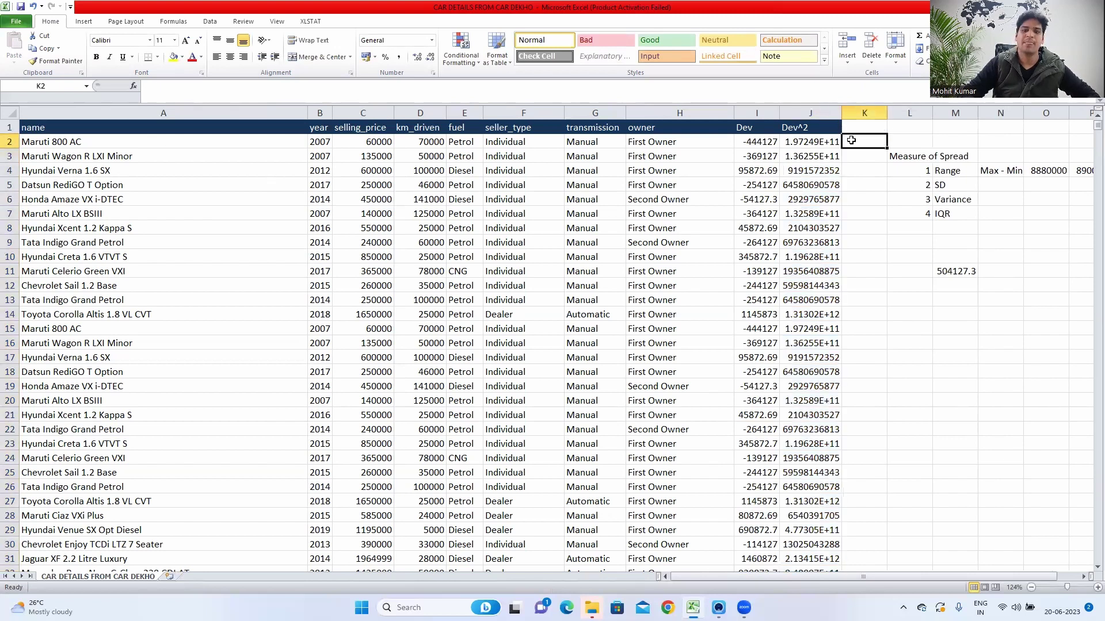
Sum the squared deviations in M12 with the formula =SUM(J2:J4341)
{"action": "scroll", "coordinate": [855, 254], "scroll_direction": "right", "scroll_amount": 1}
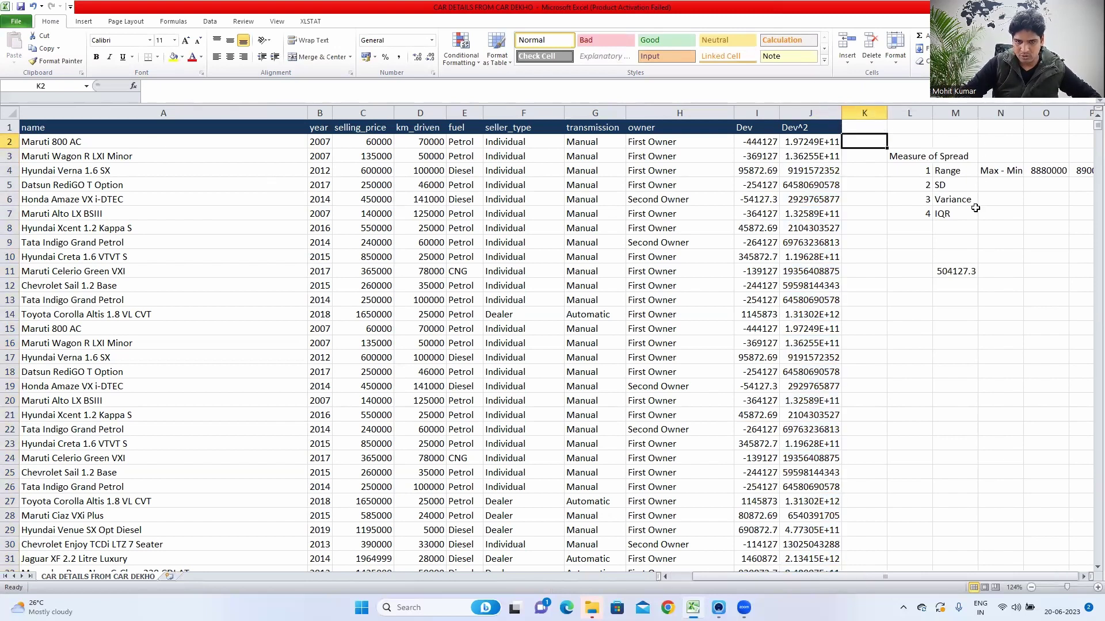
{"action": "left_click", "coordinate": [713, 186]}
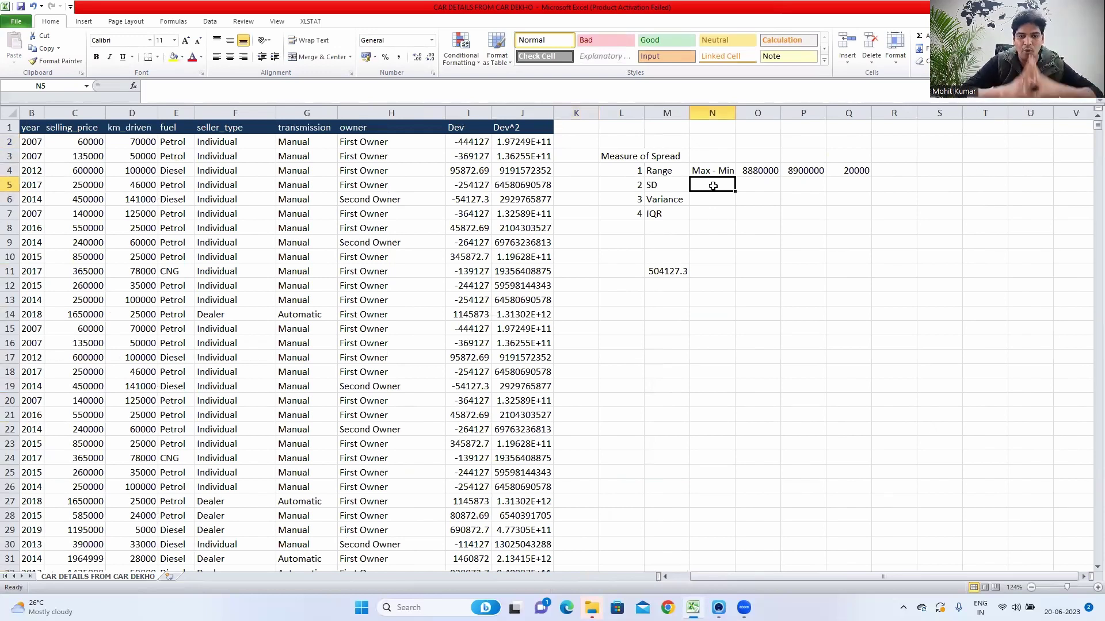
{"action": "key", "text": "Up"}
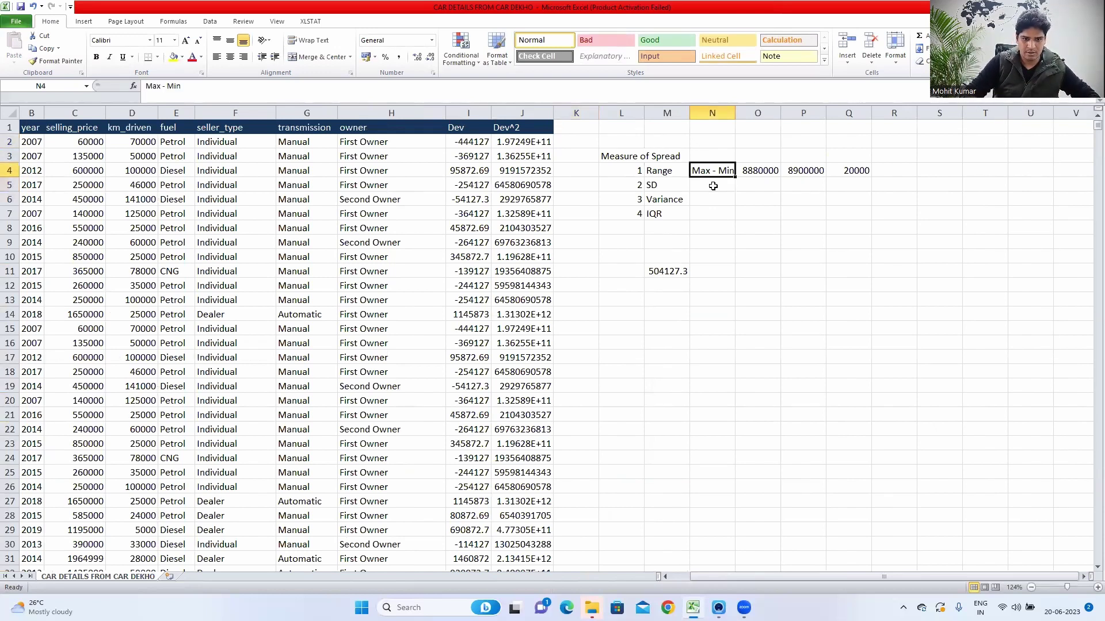
{"action": "key", "text": "Down"}
{"action": "key", "text": "Down"}
{"action": "key", "text": "Down"}
{"action": "key", "text": "Down"}
{"action": "key", "text": "Down"}
{"action": "key", "text": "Down"}
{"action": "key", "text": "Down"}
{"action": "key", "text": "Down"}
{"action": "key", "text": "Left"}
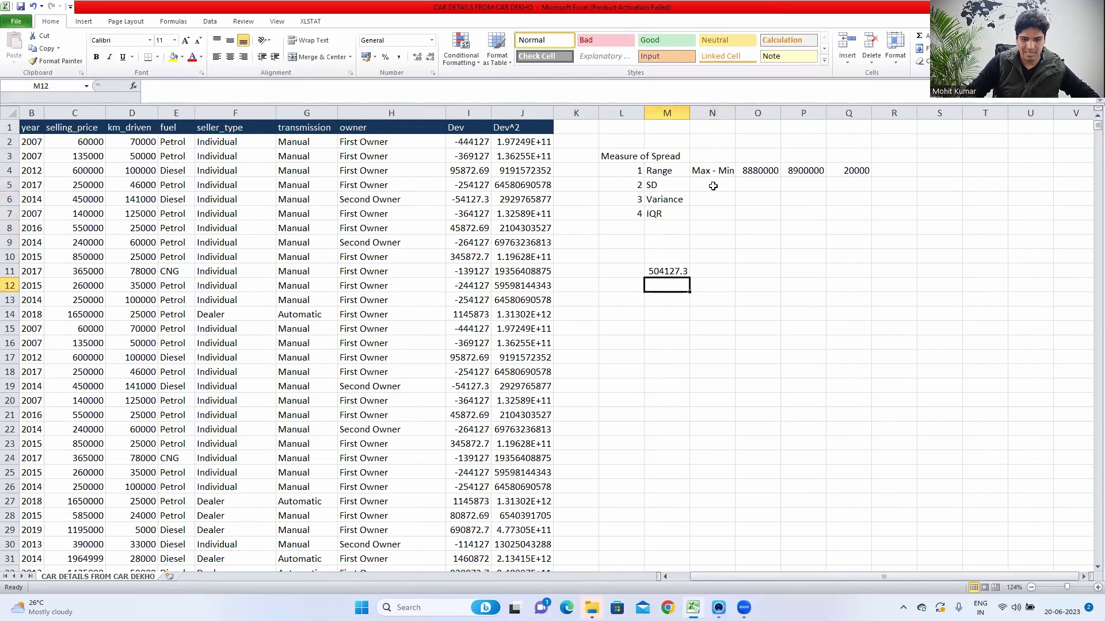
{"action": "type", "text": "=sum("}
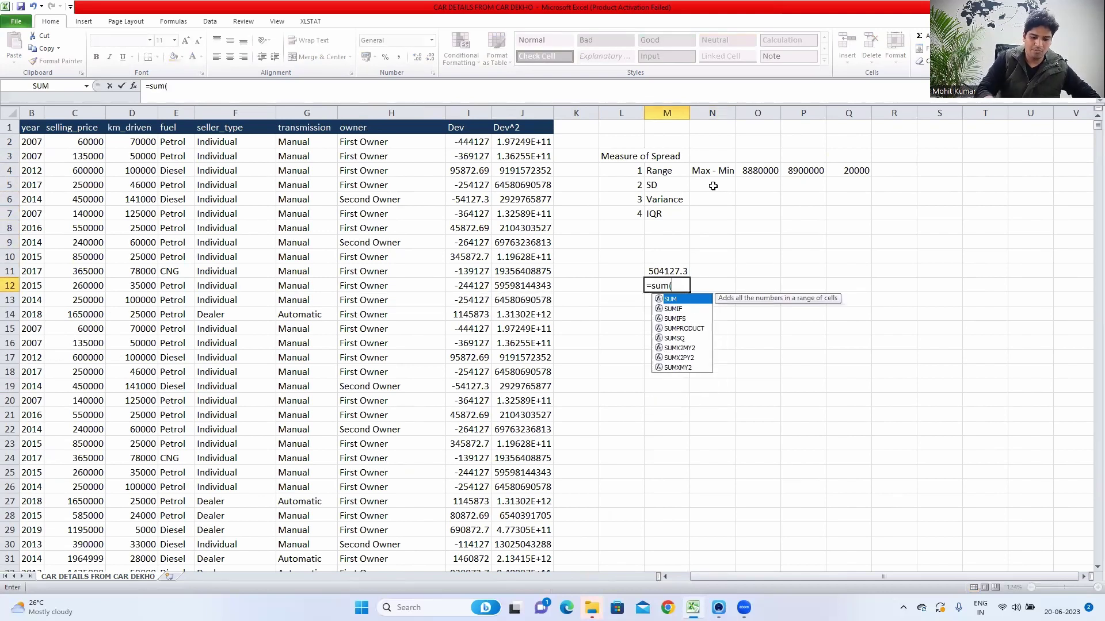
{"action": "left_click", "coordinate": [544, 143]}
{"action": "key", "text": "ctrl+shift+Down"}
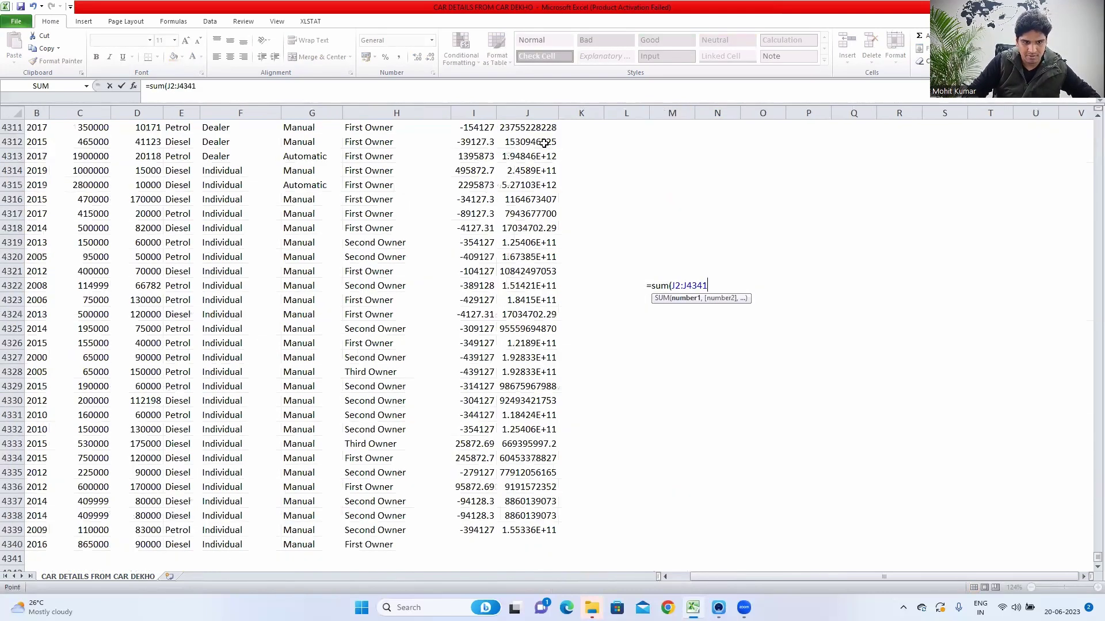
{"action": "key", "text": "Return"}
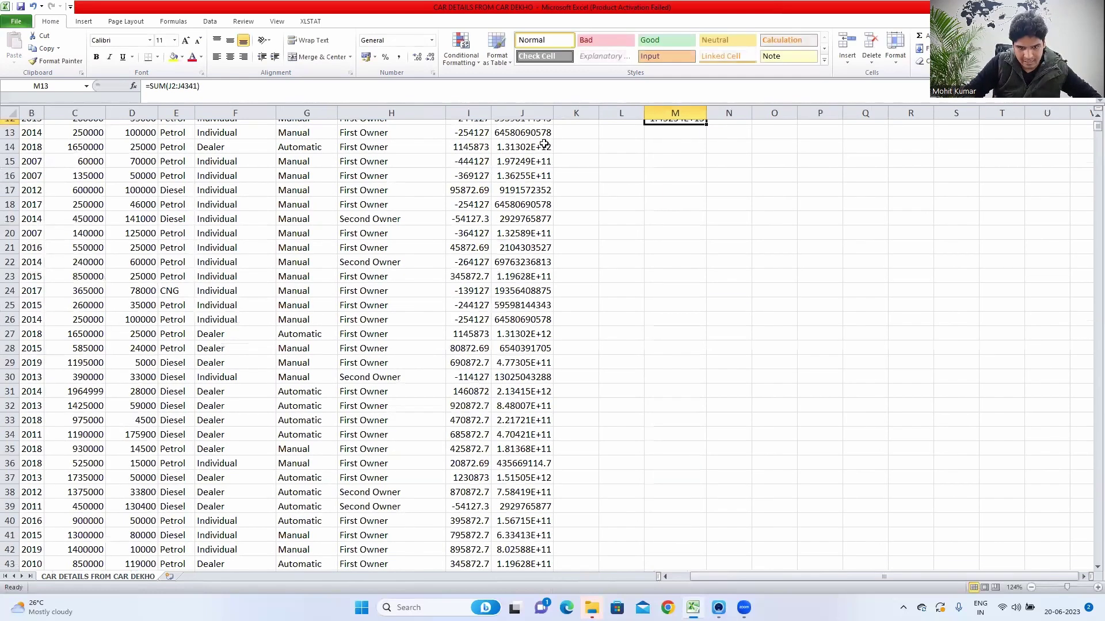
Examine the sum of squared deviations in M12 below the Measure of Spread list
{"action": "key", "text": "Up"}
{"action": "key", "text": "Up"}
{"action": "key", "text": "Up"}
{"action": "key", "text": "Up"}
{"action": "key", "text": "Up"}
{"action": "key", "text": "Up"}
{"action": "key", "text": "Up"}
{"action": "key", "text": "Up"}
{"action": "key", "text": "Up"}
{"action": "key", "text": "Up"}
{"action": "key", "text": "Down"}
{"action": "key", "text": "Down"}
{"action": "key", "text": "Down"}
{"action": "key", "text": "Down"}
{"action": "key", "text": "Down"}
{"action": "key", "text": "Down"}
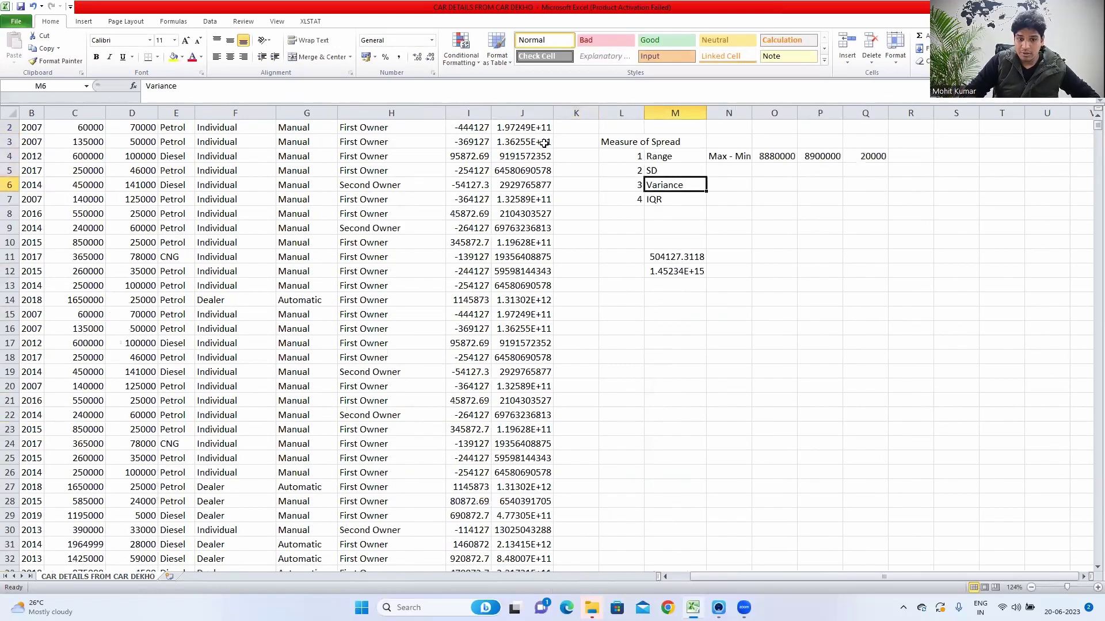
{"action": "key", "text": "Down"}
{"action": "key", "text": "Down"}
{"action": "key", "text": "Down"}
{"action": "key", "text": "Down"}
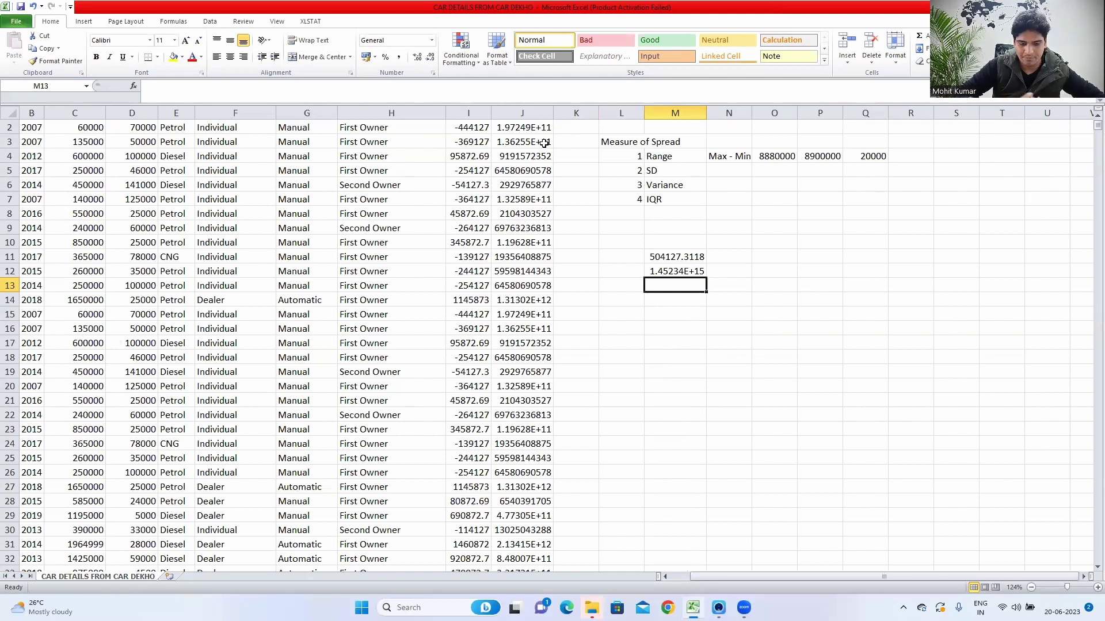
Divide the sum of squared deviations by the number of selling prices in N12 with =M12/COUNT(C2:C4341)
{"action": "key", "text": "Up"}
{"action": "key", "text": "Right"}
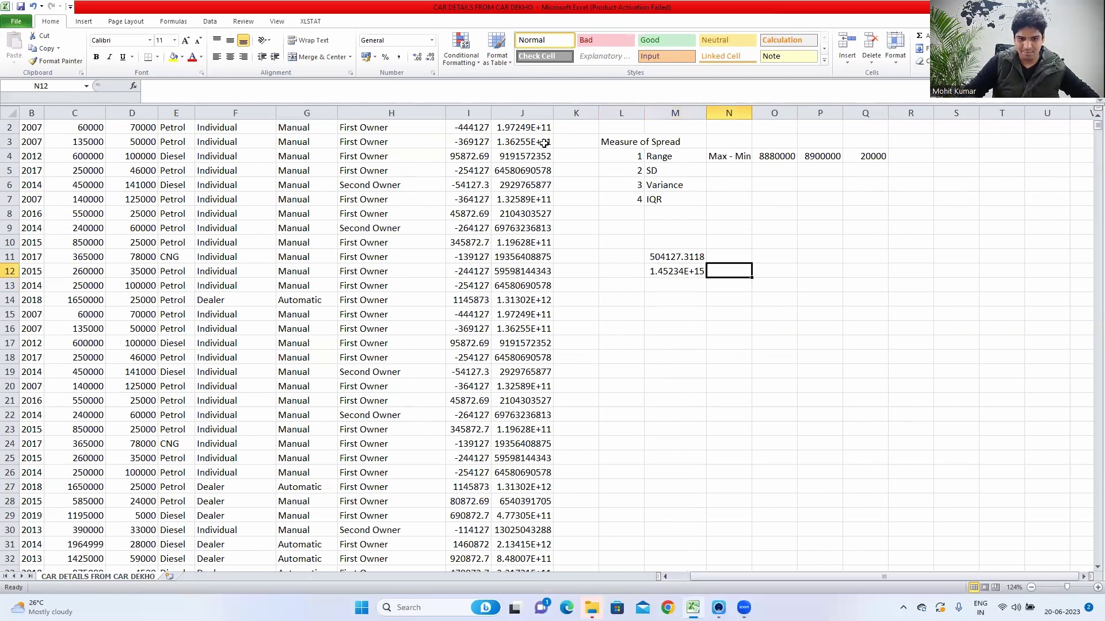
{"action": "type", "text": "="}
{"action": "key", "text": "Left"}
{"action": "type", "text": "/"}
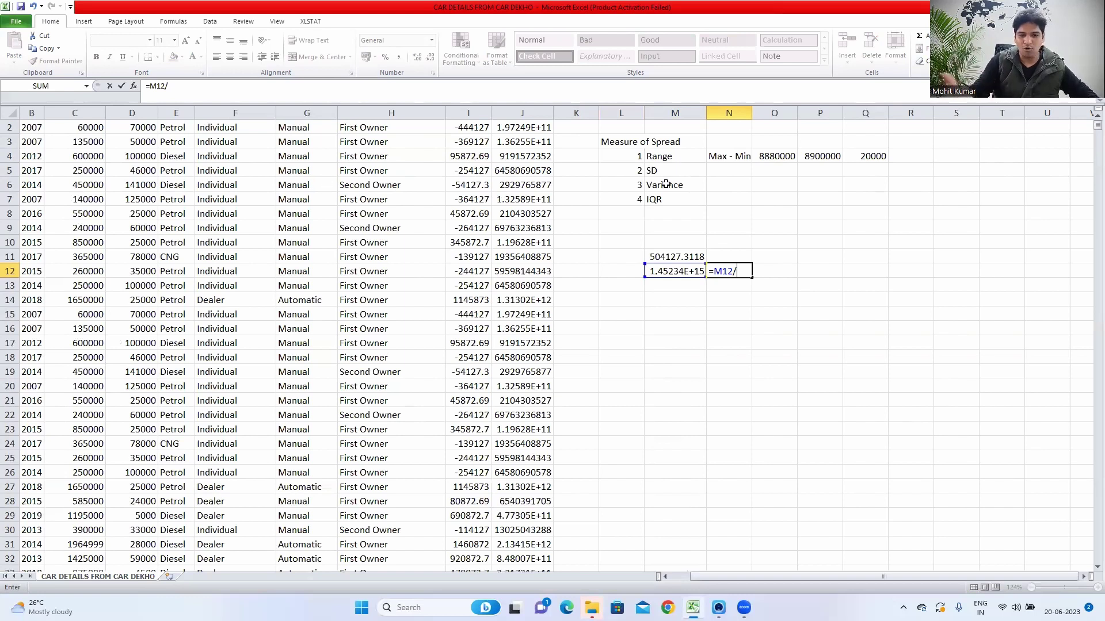
{"action": "type", "text": "43"}
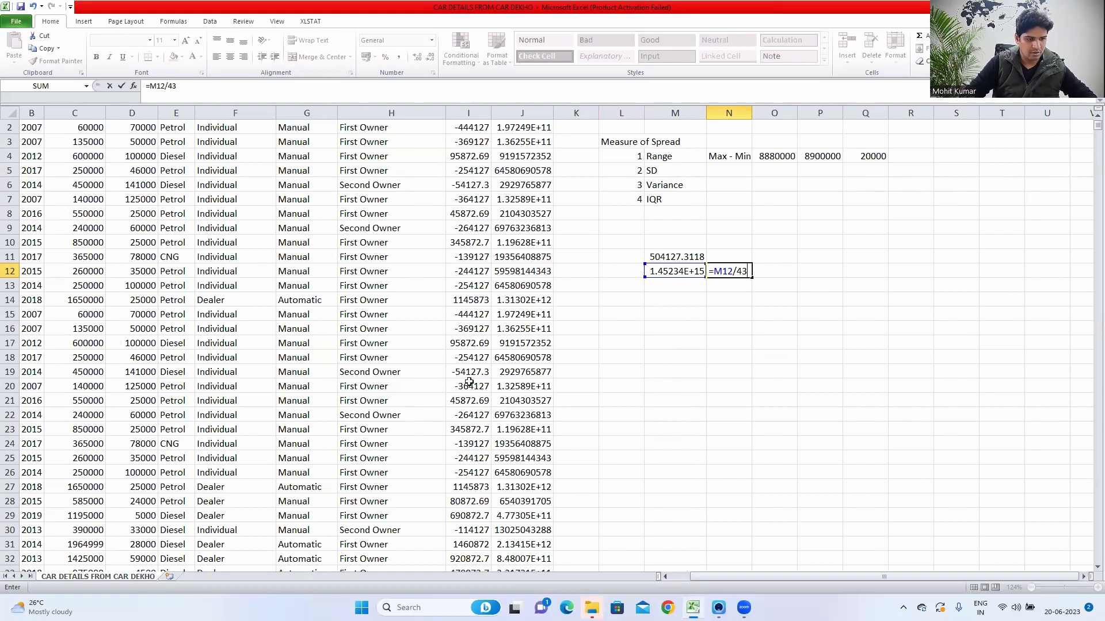
{"action": "key", "text": "BackSpace"}
{"action": "key", "text": "BackSpace"}
{"action": "type", "text": "count("}
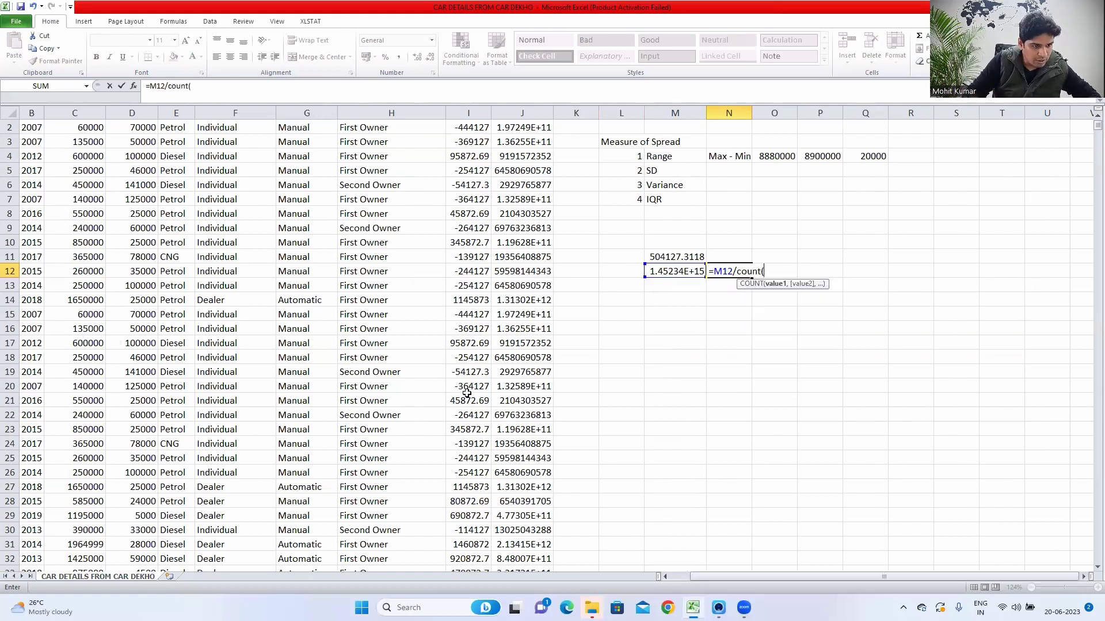
{"action": "left_click", "coordinate": [95, 128]}
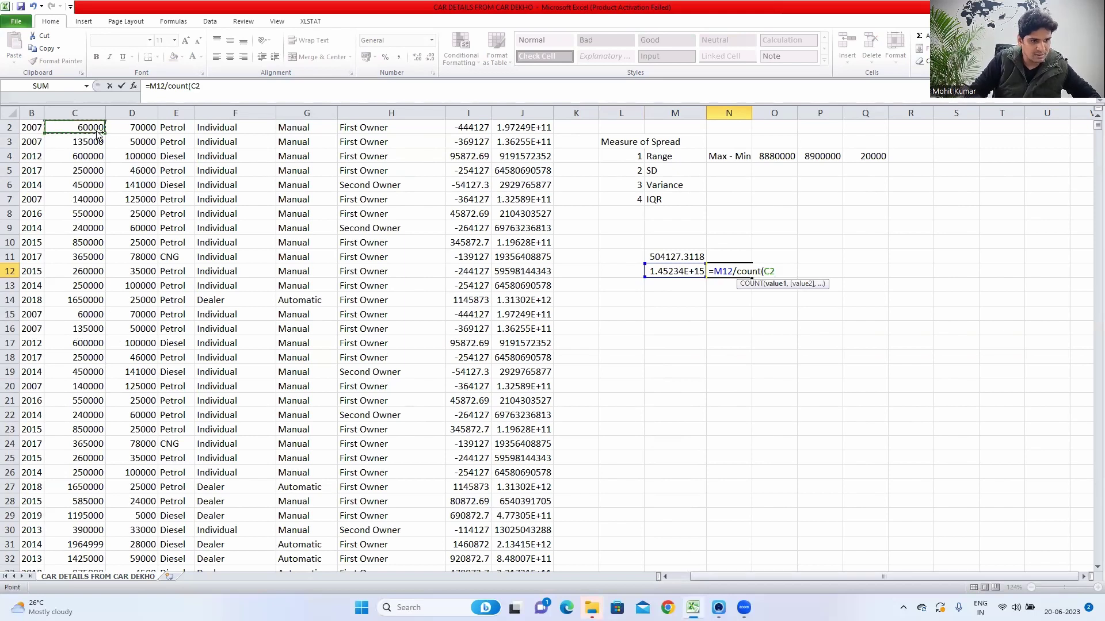
{"action": "key", "text": "ctrl+shift+Down"}
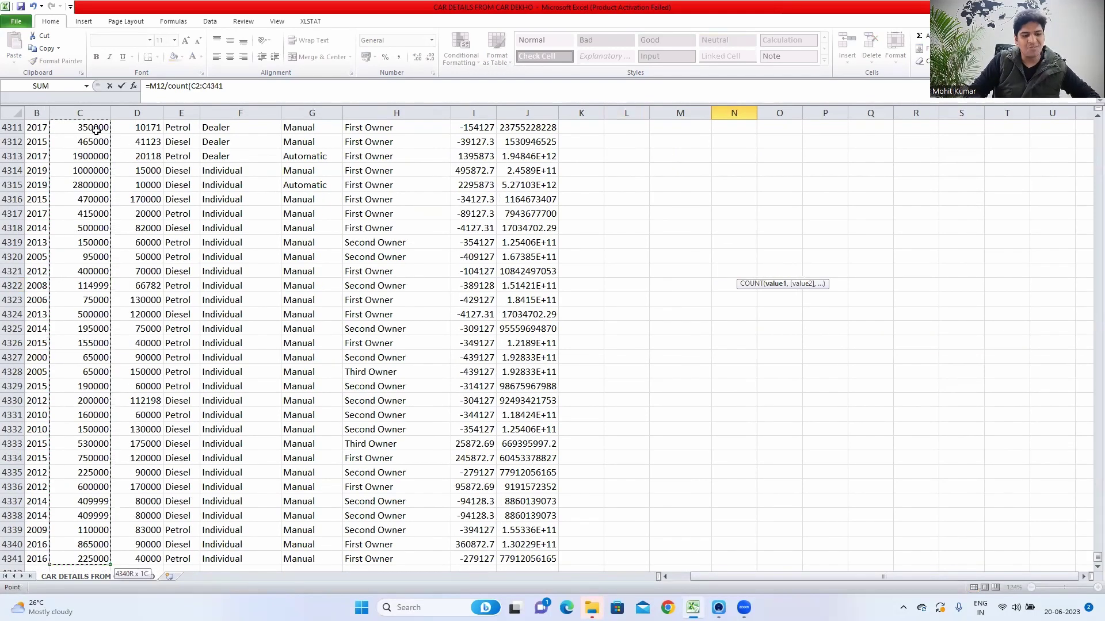
{"action": "key", "text": "Return"}
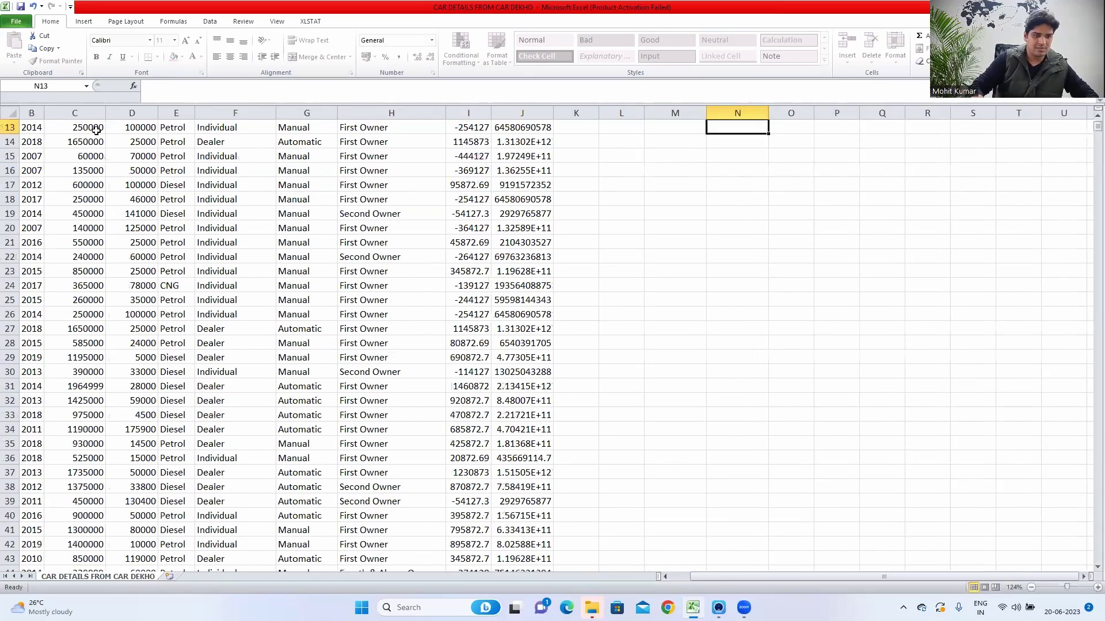
Return to the Measure of Spread list and select the empty cell N5 beside SD
{"action": "key", "text": "Up"}
{"action": "key", "text": "Up"}
{"action": "scroll", "coordinate": [96, 130], "scroll_direction": "up", "scroll_amount": 1}
{"action": "key", "text": "Down"}
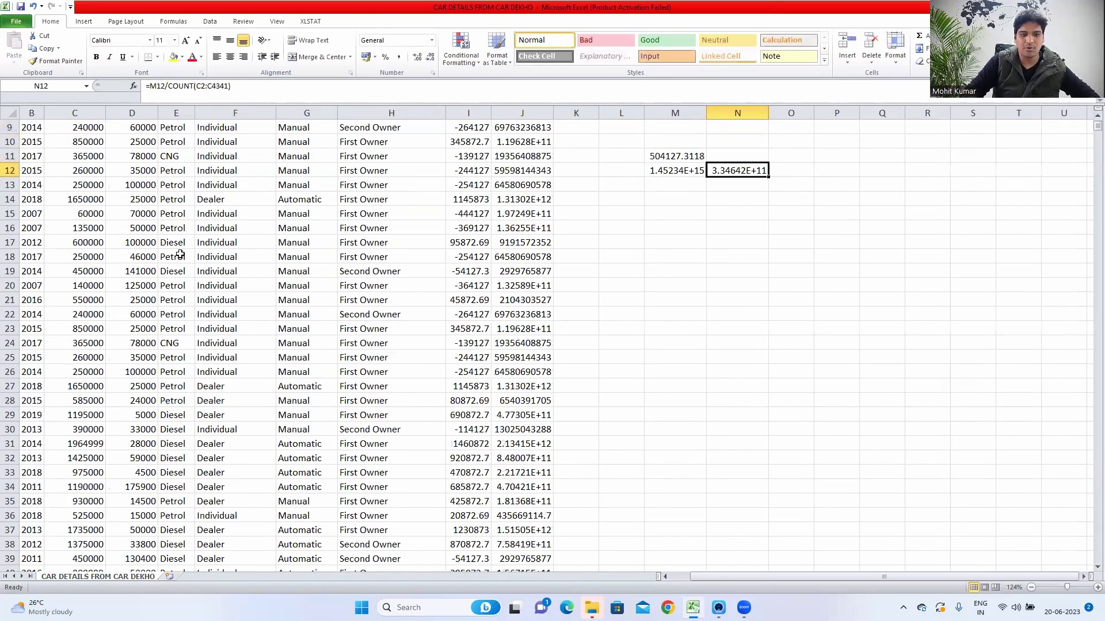
{"action": "scroll", "coordinate": [169, 270], "scroll_direction": "up", "scroll_amount": 3}
{"action": "scroll", "coordinate": [169, 270], "scroll_direction": "left", "scroll_amount": 2}
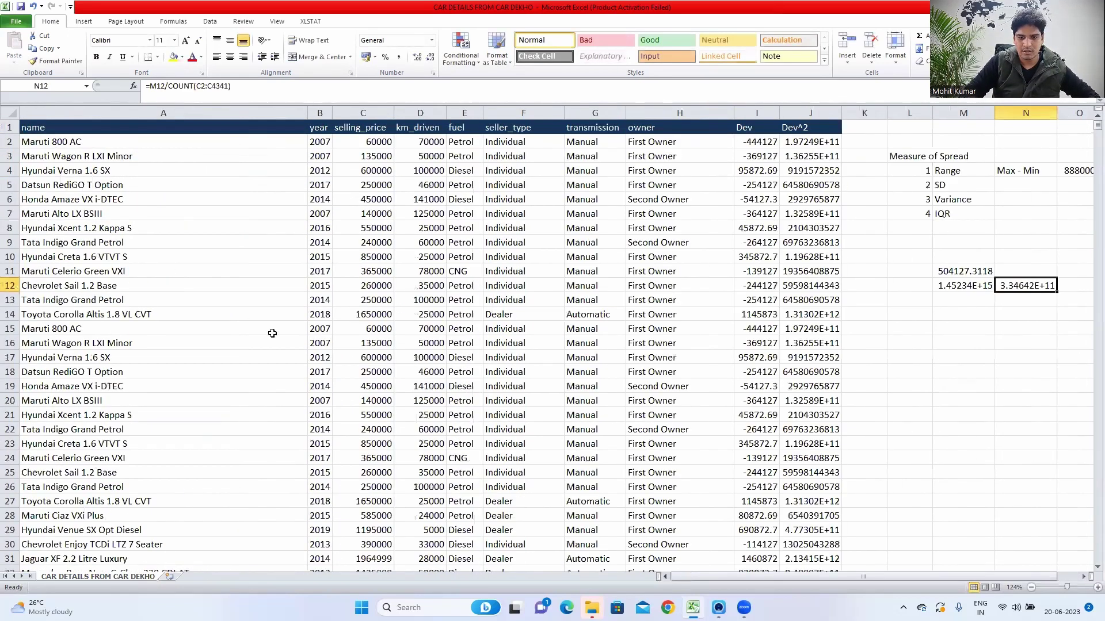
{"action": "scroll", "coordinate": [873, 311], "scroll_direction": "right", "scroll_amount": 1}
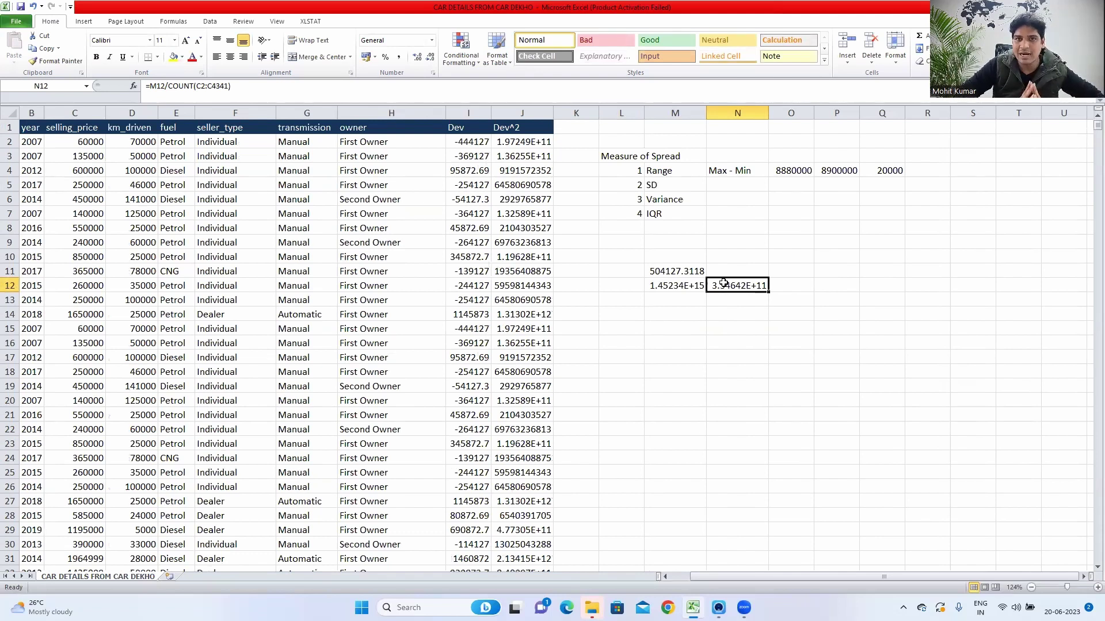
{"action": "key", "text": "Up"}
{"action": "key", "text": "Up"}
{"action": "key", "text": "Up"}
{"action": "key", "text": "Up"}
{"action": "key", "text": "Up"}
{"action": "key", "text": "Up"}
{"action": "key", "text": "Up"}
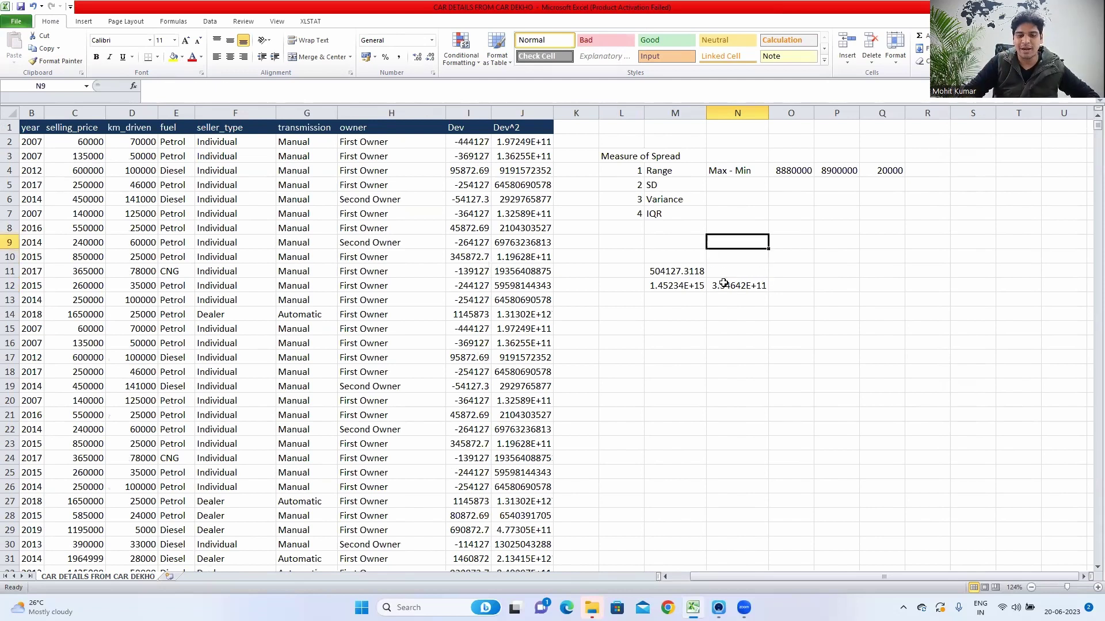
{"action": "type", "text": "="}
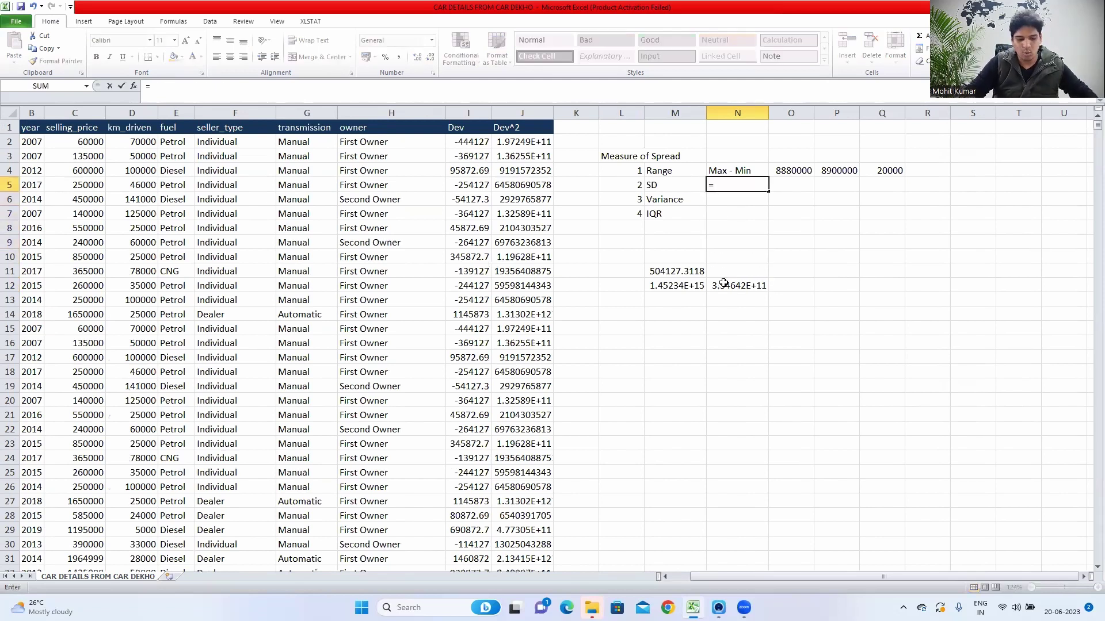
{"action": "type", "text": "sqrt"}
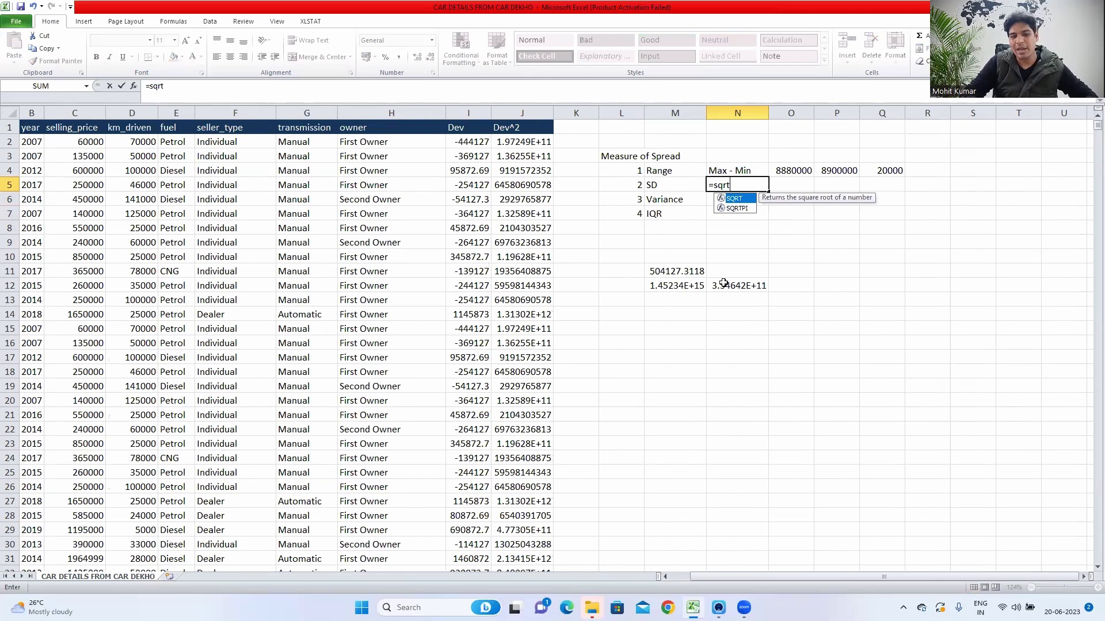
{"action": "key", "text": "Escape"}
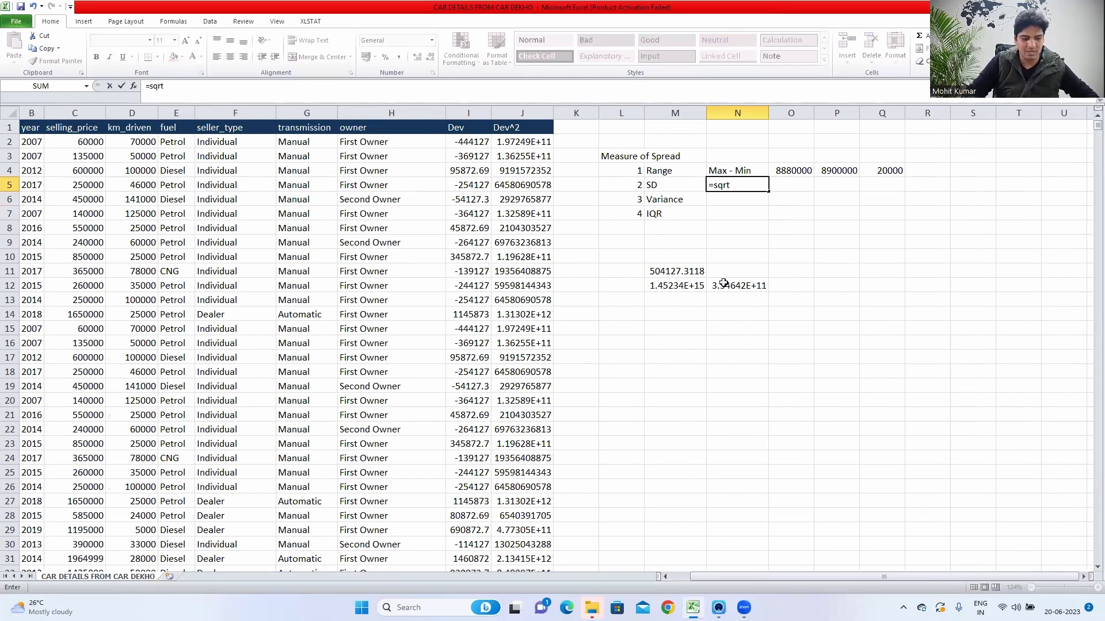
{"action": "key", "text": "ctrl+Return"}
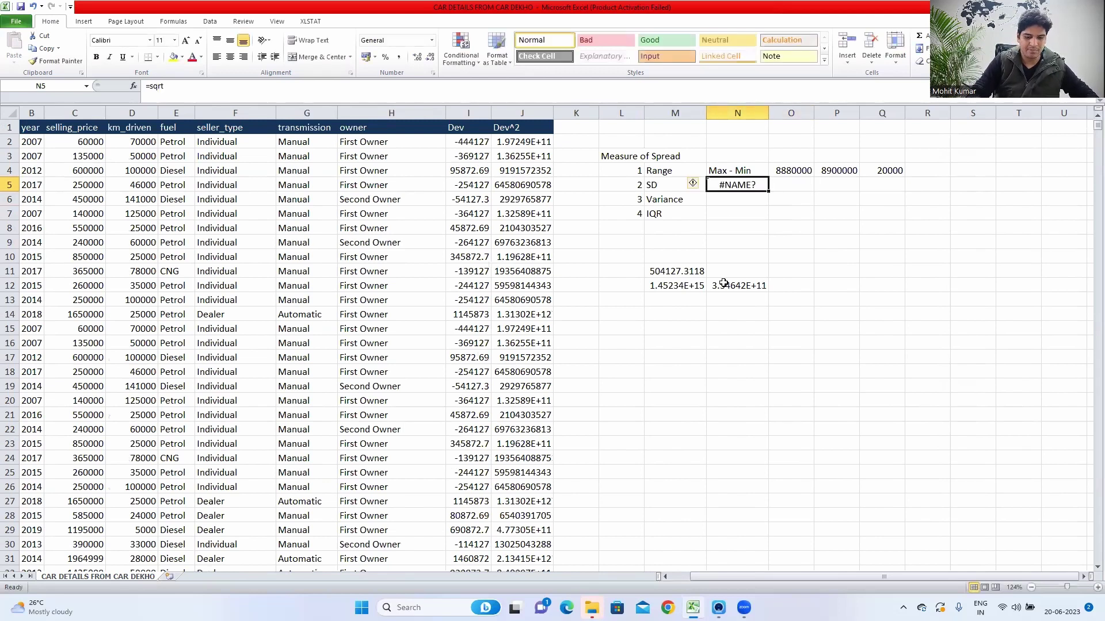
Calculate the standard deviation in N5 as the square root of N12 with =SQRT(N12)
{"action": "type", "text": "=sq"}
{"action": "key", "text": "Tab"}
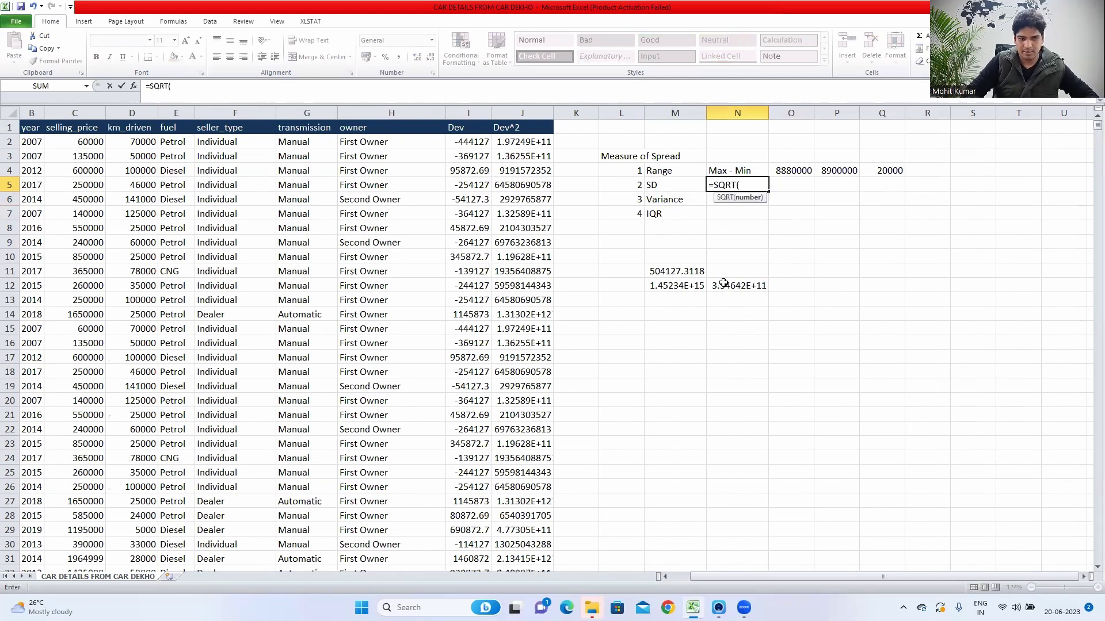
{"action": "left_click", "coordinate": [735, 285]}
{"action": "type", "text": ")"}
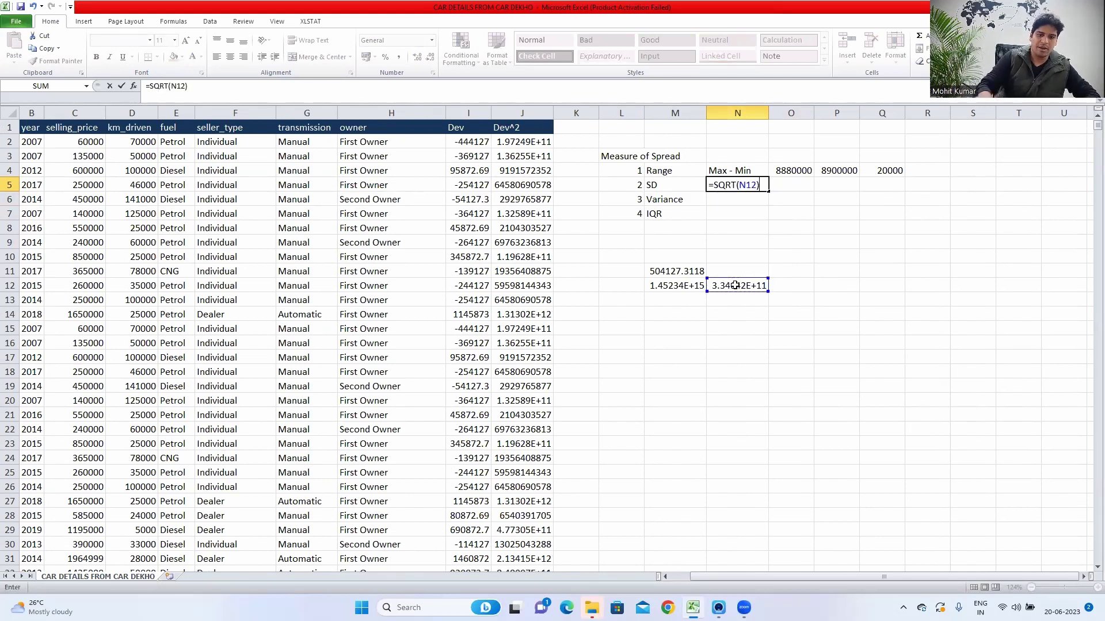
{"action": "key", "text": "ctrl+Return"}
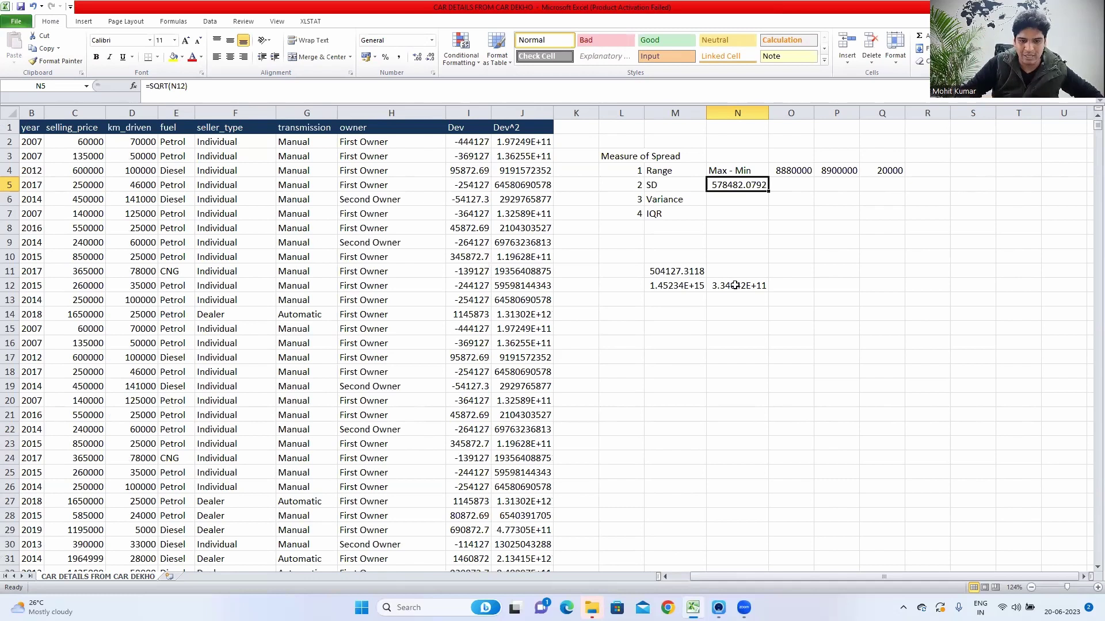
Review the formula in N12 and its COUNT divisor without changing it
{"action": "left_click", "coordinate": [735, 286]}
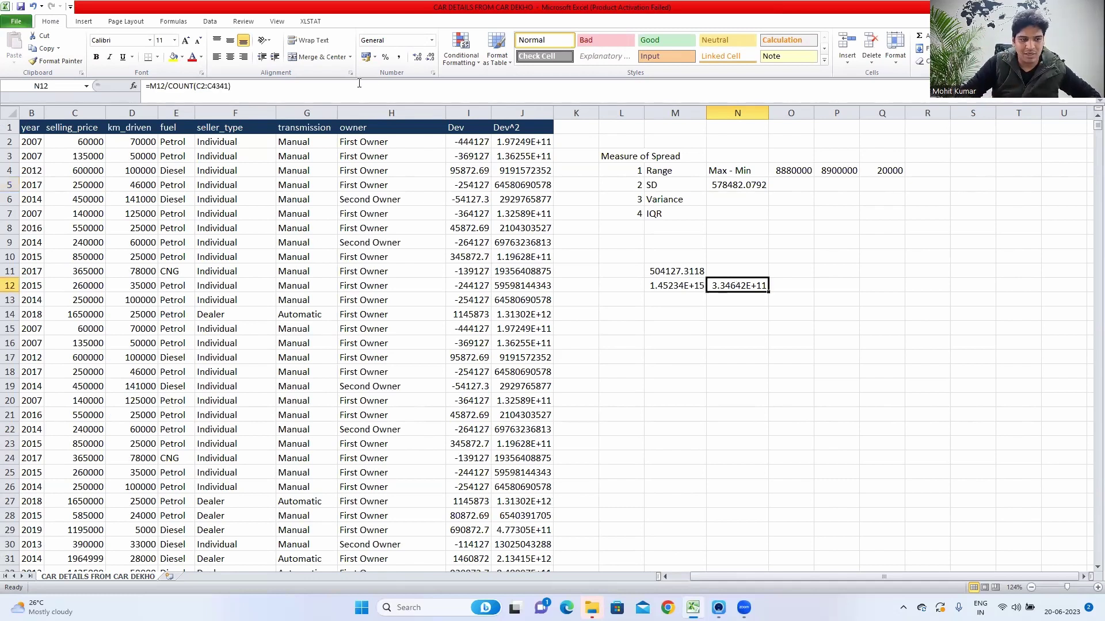
{"action": "left_click", "coordinate": [253, 86]}
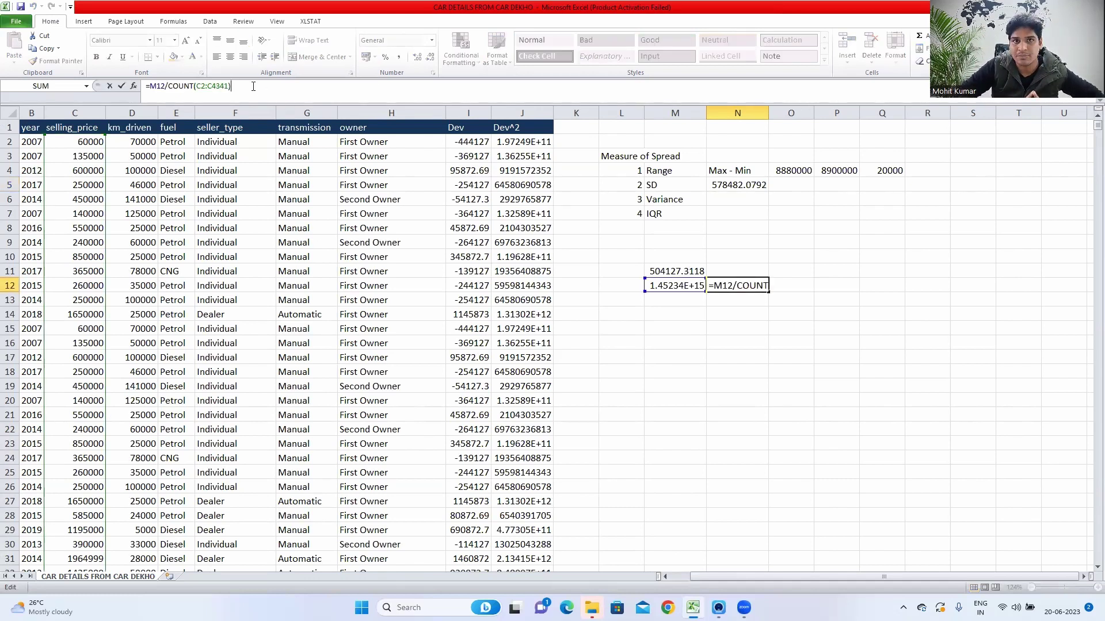
{"action": "left_click", "coordinate": [167, 85]}
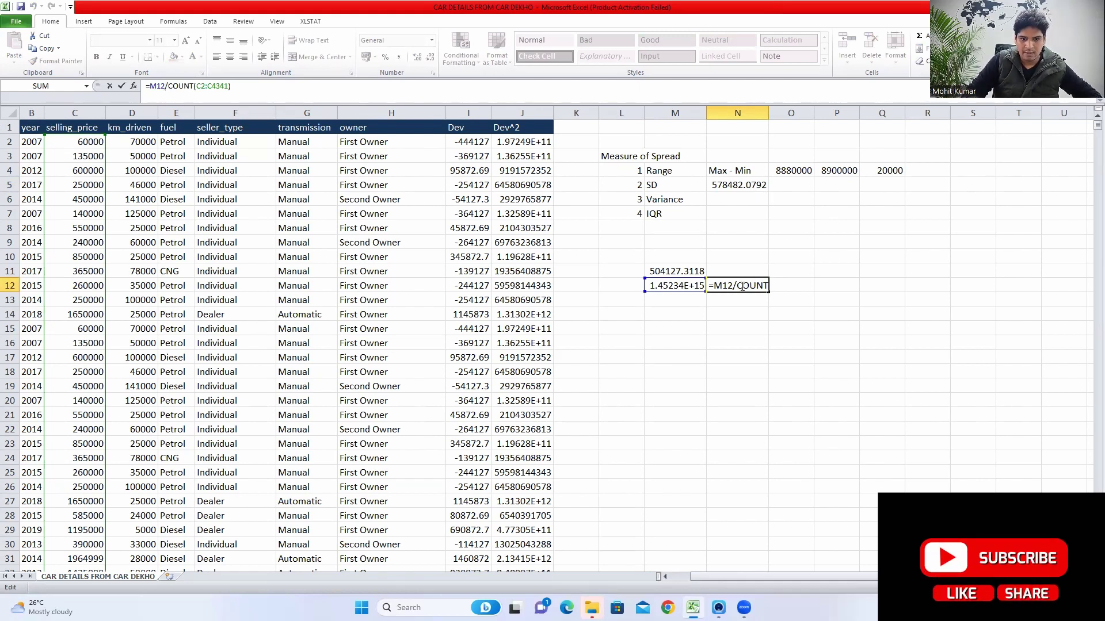
{"action": "key", "text": "Return"}
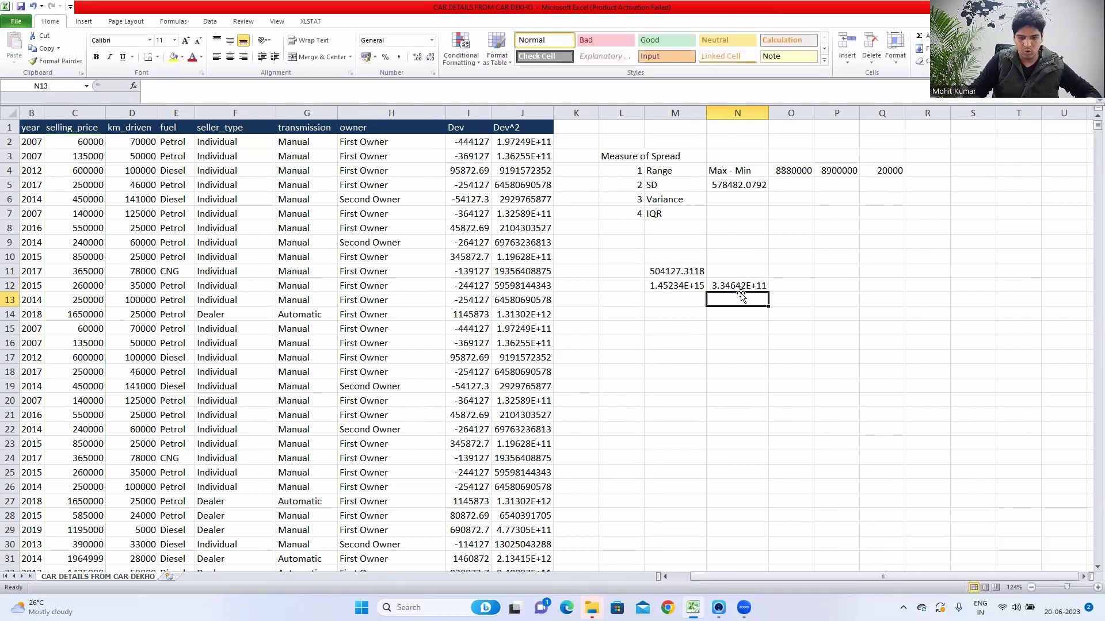
Divide the sum of squared deviations by the selling-price count minus one in N13 with =M12/(COUNT(C2:C4341)-1)
{"action": "type", "text": "="}
{"action": "key", "text": "Left"}
{"action": "key", "text": "Up"}
{"action": "type", "text": "/"}
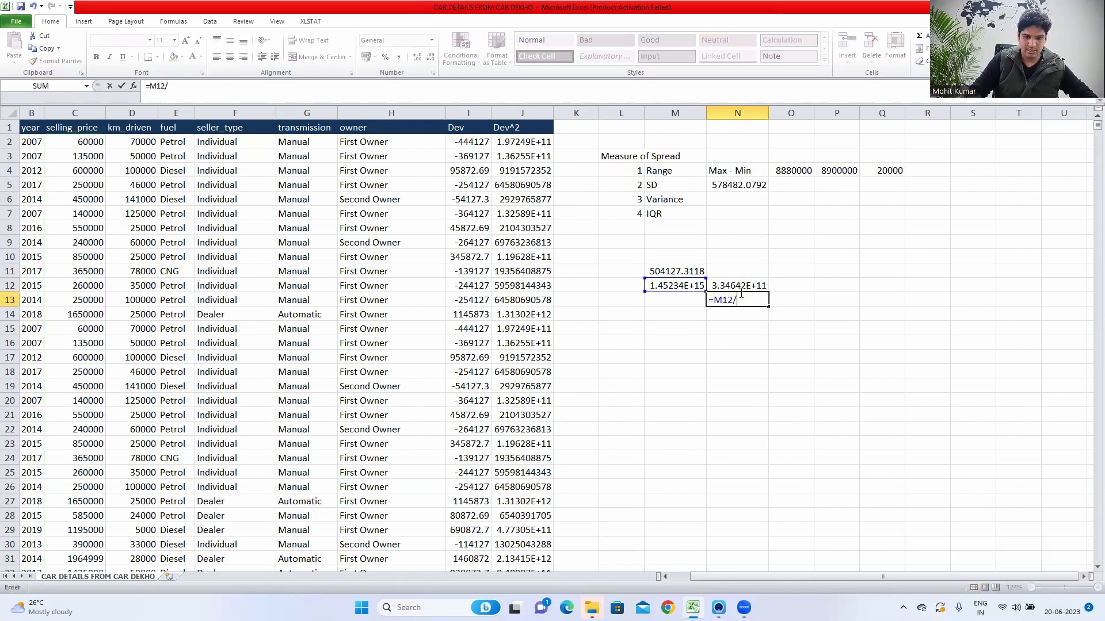
{"action": "type", "text": "("}
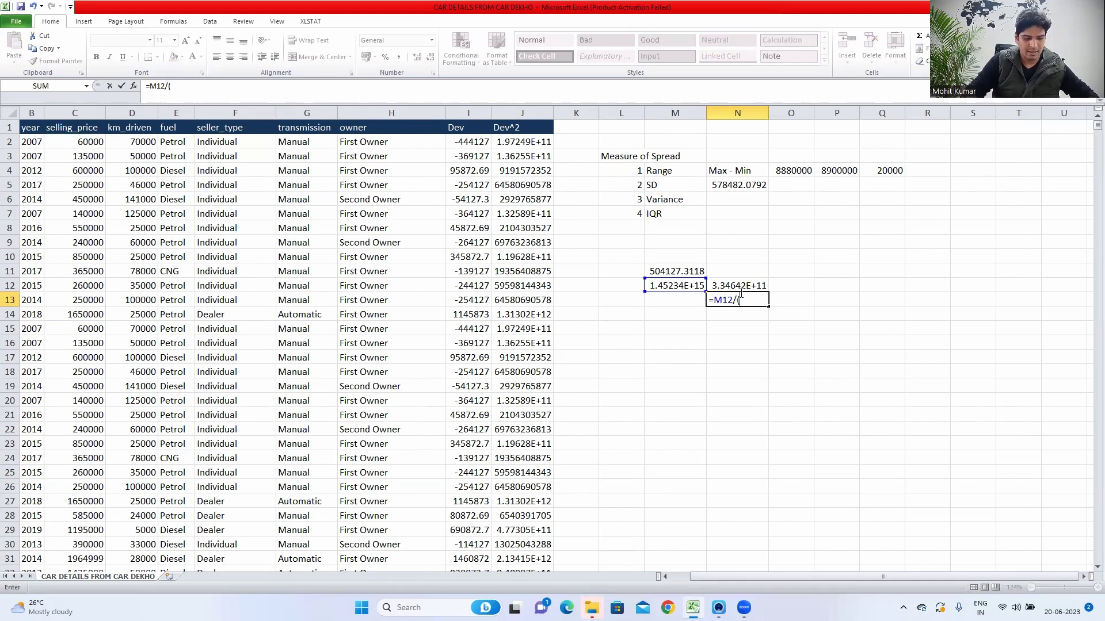
{"action": "type", "text": "count("}
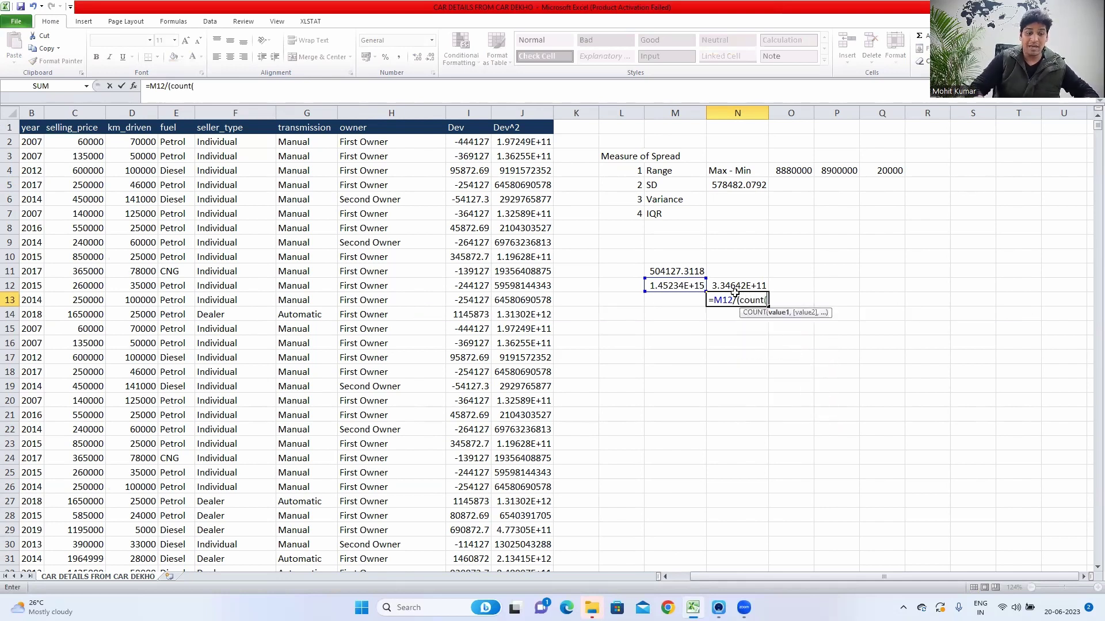
{"action": "left_click", "coordinate": [84, 144]}
{"action": "key", "text": "ctrl+shift+Down"}
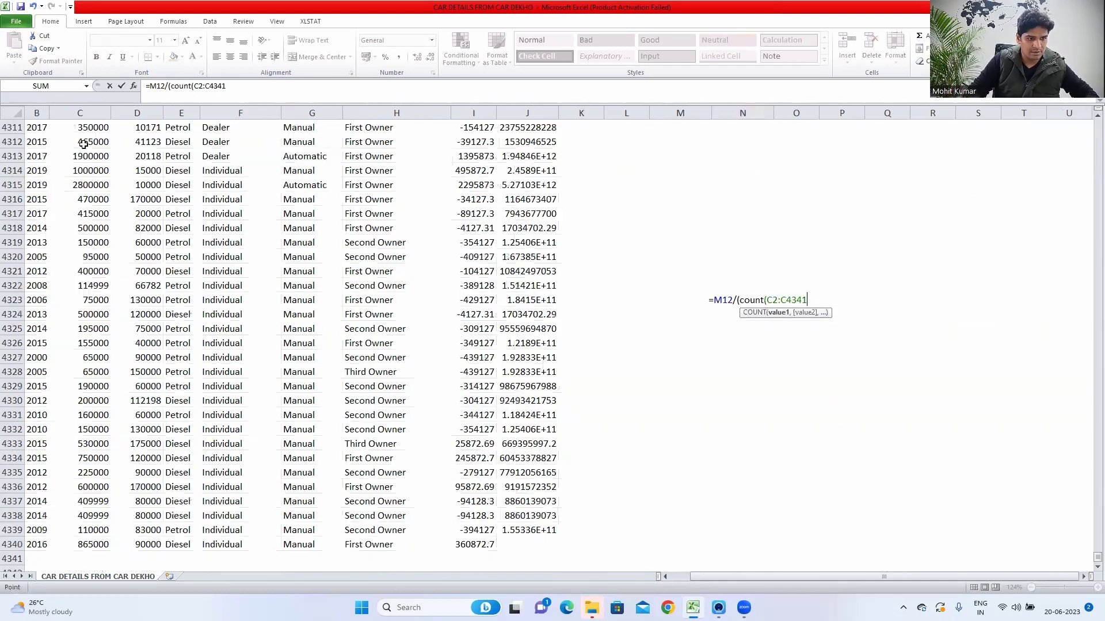
{"action": "type", "text": ")-1"}
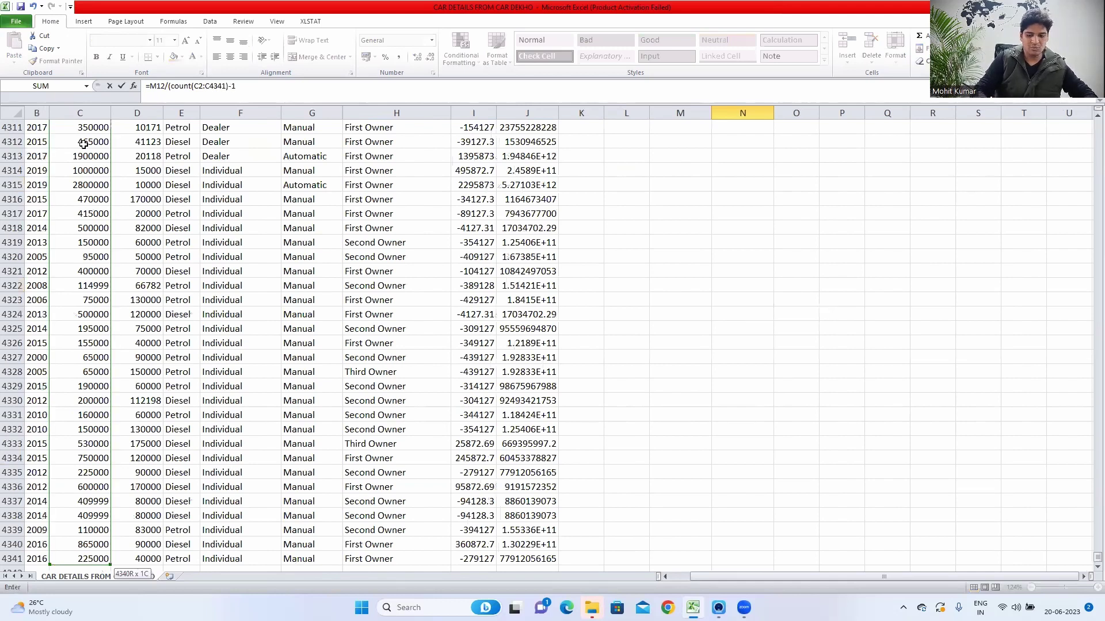
{"action": "key", "text": "Return"}
Return to the Measure of Spread list and inspect the standard deviation formula in N5
{"action": "key", "text": "Up"}
{"action": "key", "text": "Up"}
{"action": "key", "text": "Up"}
{"action": "key", "text": "Up"}
{"action": "key", "text": "Up"}
{"action": "key", "text": "Up"}
{"action": "key", "text": "Up"}
{"action": "key", "text": "Up"}
{"action": "key", "text": "Up"}
{"action": "key", "text": "Up"}
{"action": "key", "text": "Up"}
{"action": "key", "text": "Up"}
{"action": "key", "text": "Up"}
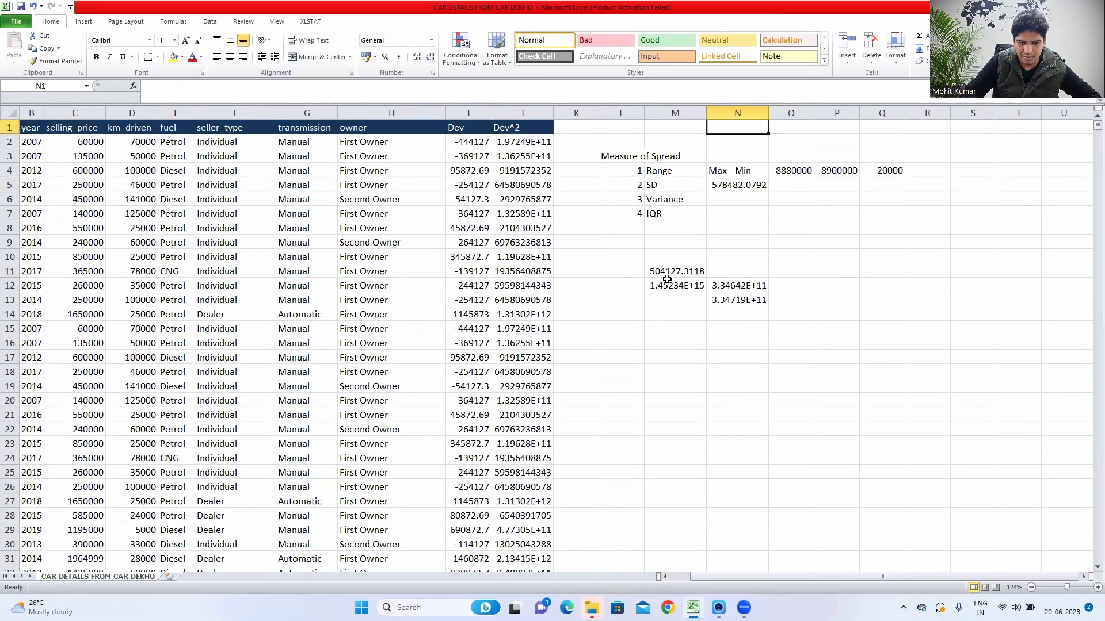
{"action": "left_click", "coordinate": [729, 299]}
{"action": "left_click", "coordinate": [737, 186]}
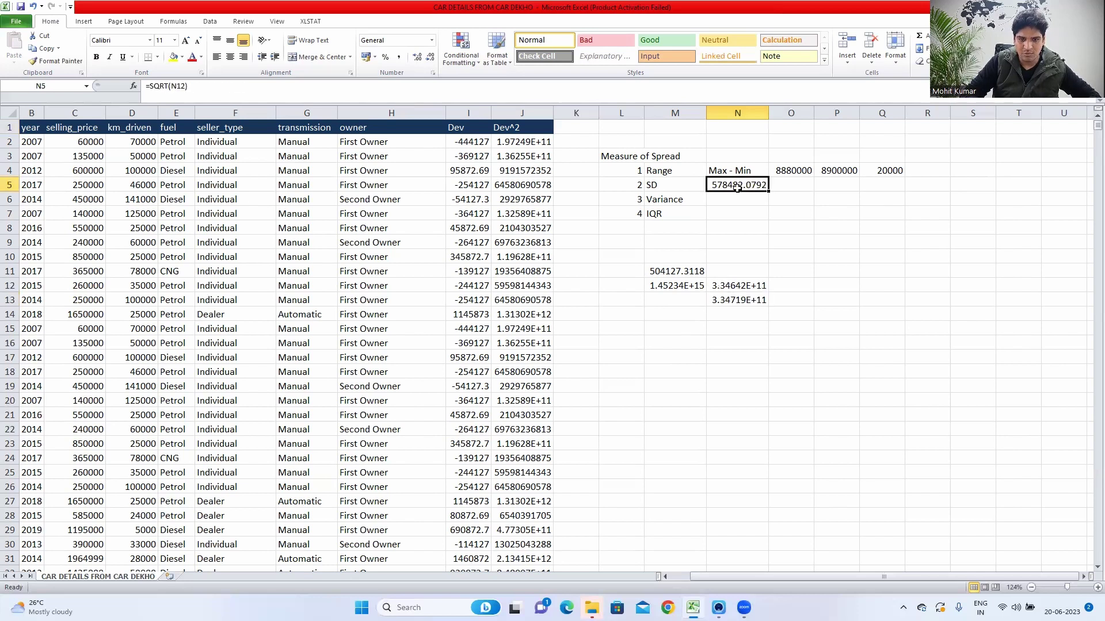
Calculate the alternative standard deviation in O5 as the square root of N13 with =SQRT(N13)
{"action": "left_click", "coordinate": [775, 184]}
{"action": "type", "text": "="}
{"action": "key", "text": "Down"}
{"action": "key", "text": "Down"}
{"action": "key", "text": "Down"}
{"action": "key", "text": "Down"}
{"action": "key", "text": "Down"}
{"action": "key", "text": "Down"}
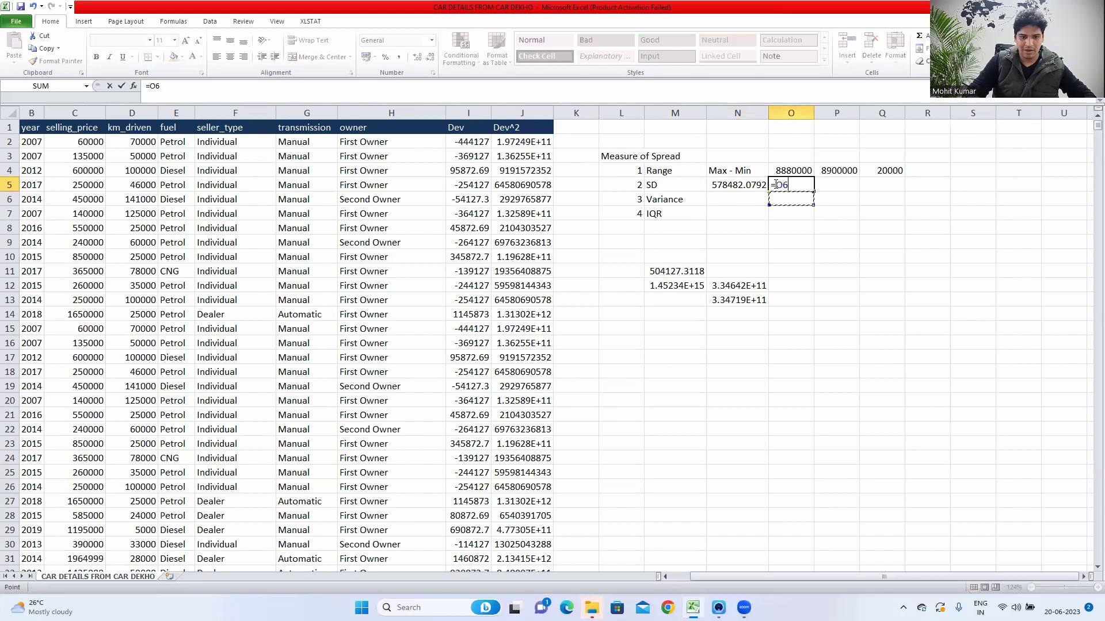
{"action": "key", "text": "Up"}
{"action": "key", "text": "Up"}
{"action": "key", "text": "Up"}
{"action": "key", "text": "Up"}
{"action": "key", "text": "Up"}
{"action": "key", "text": "Up"}
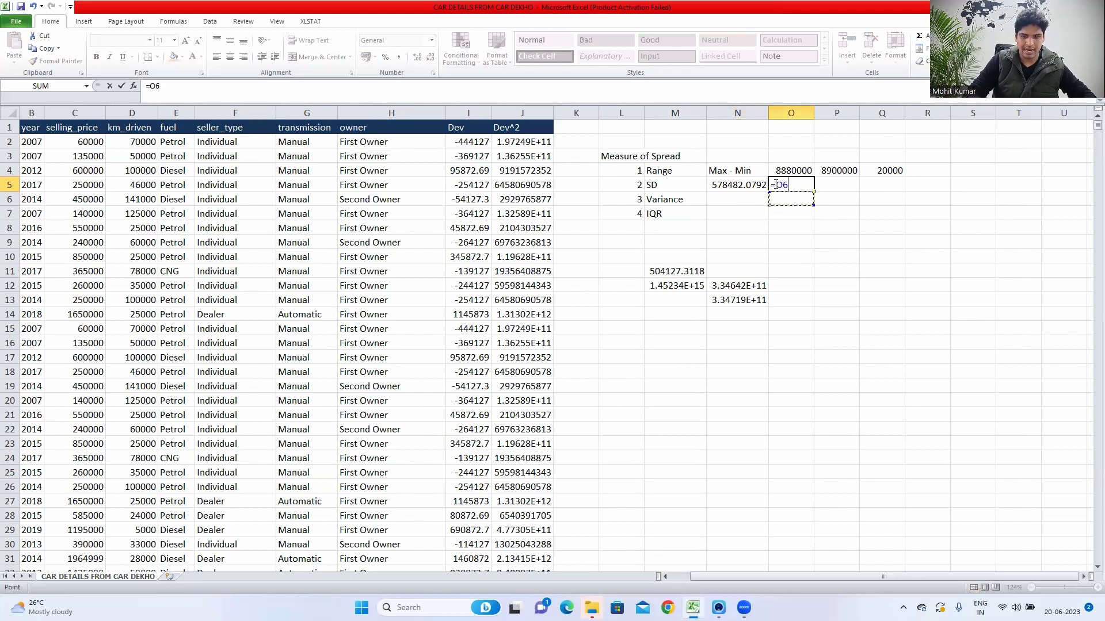
{"action": "key", "text": "BackSpace"}
{"action": "key", "text": "BackSpace"}
{"action": "type", "text": "SQRT("}
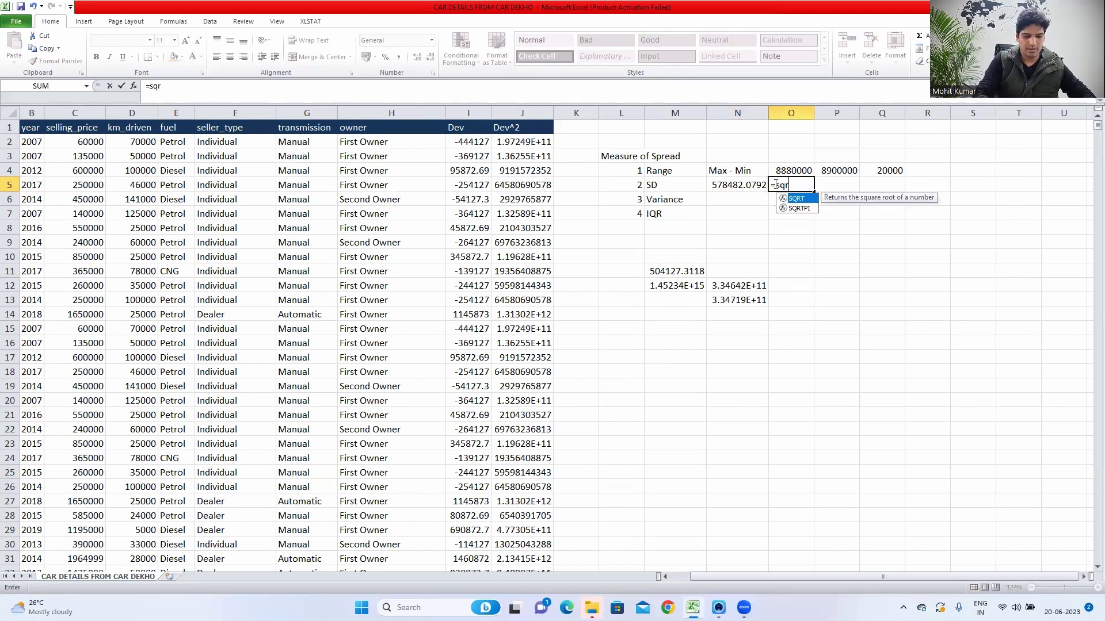
{"action": "left_click", "coordinate": [747, 296]}
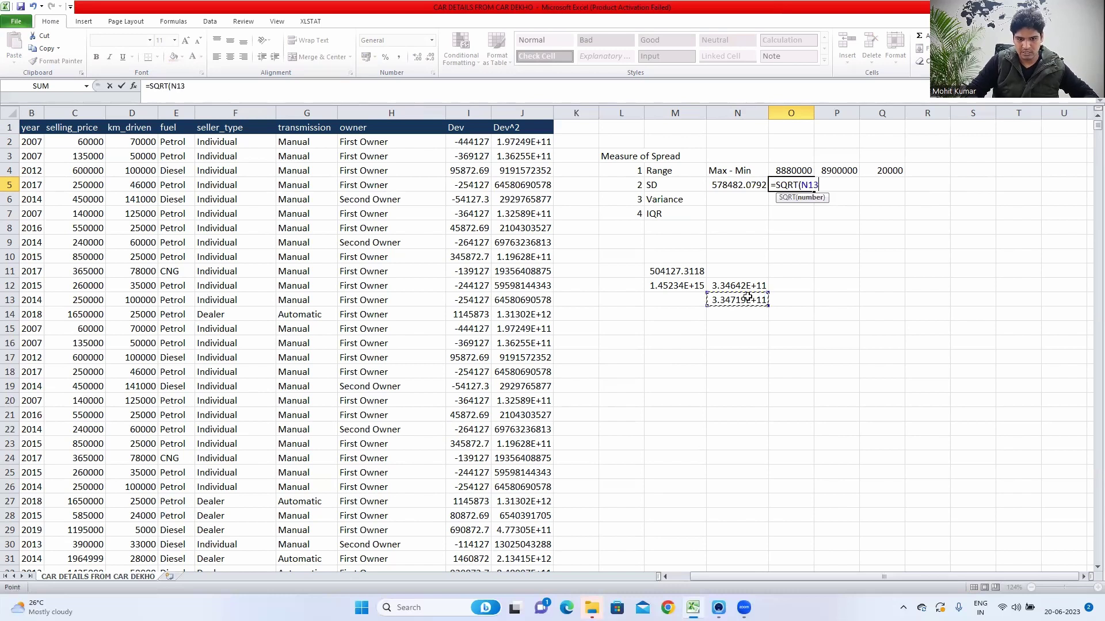
{"action": "type", "text": ")"}
{"action": "key", "text": "ctrl+Return"}
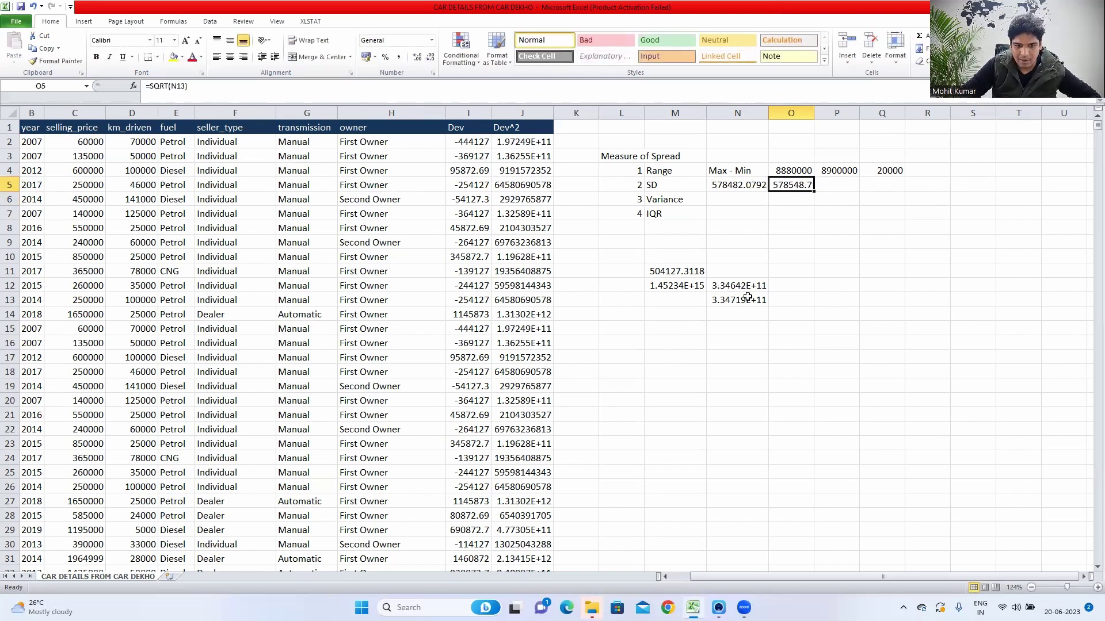
Try to copy the formula from N12 into the Variance cell N6
{"action": "left_click", "coordinate": [760, 192]}
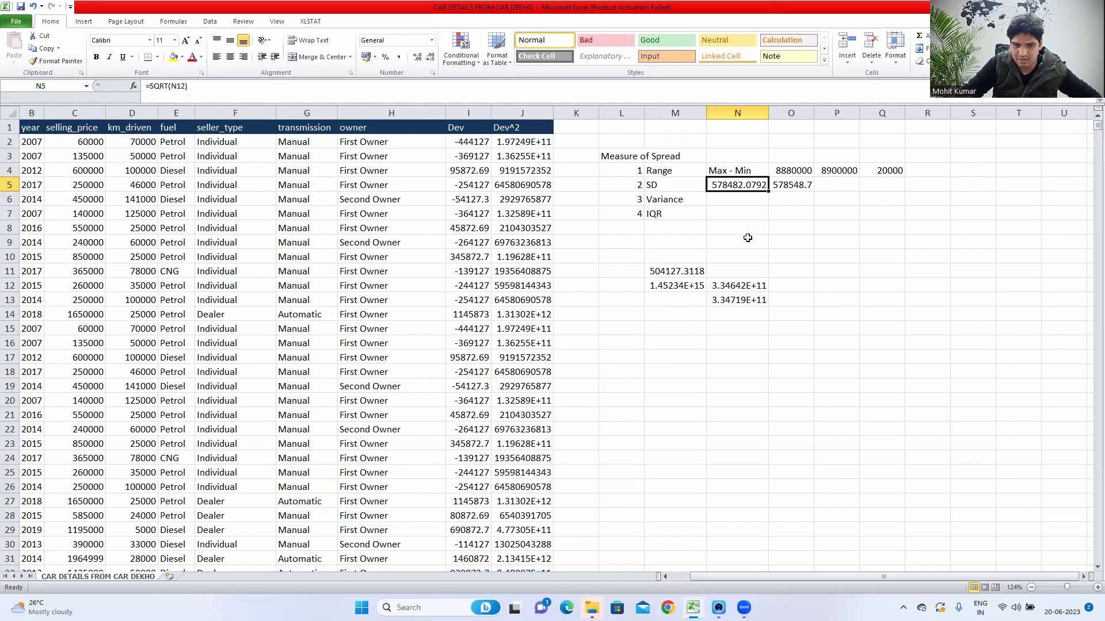
{"action": "left_click", "coordinate": [739, 286]}
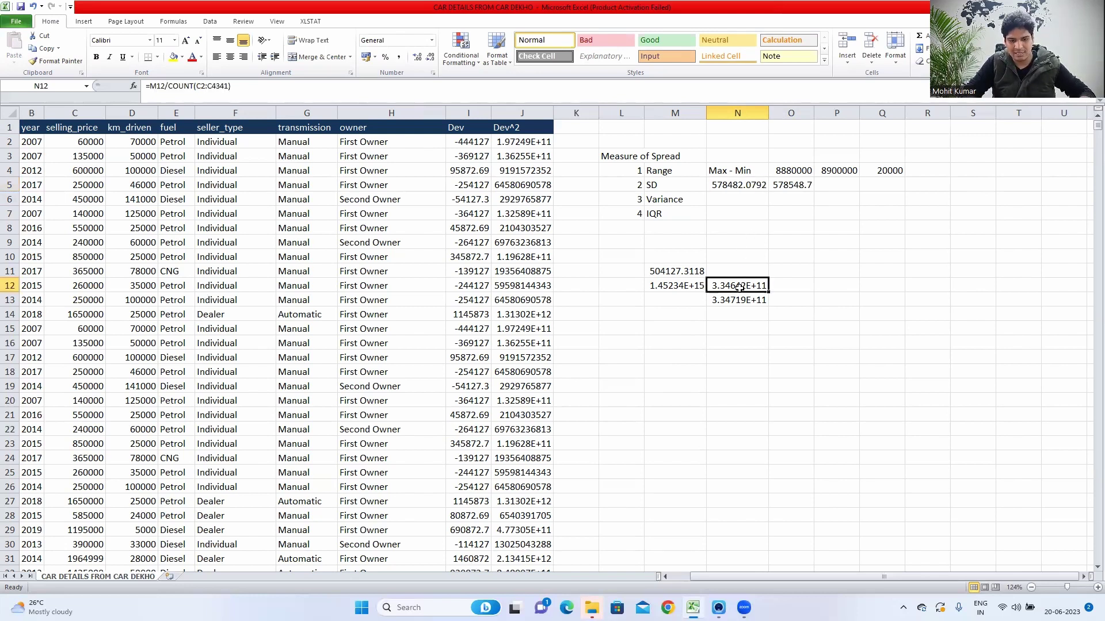
{"action": "key", "text": "ctrl+c"}
{"action": "key", "text": "Up"}
{"action": "key", "text": "Up"}
{"action": "key", "text": "Up"}
{"action": "key", "text": "Up"}
{"action": "key", "text": "Up"}
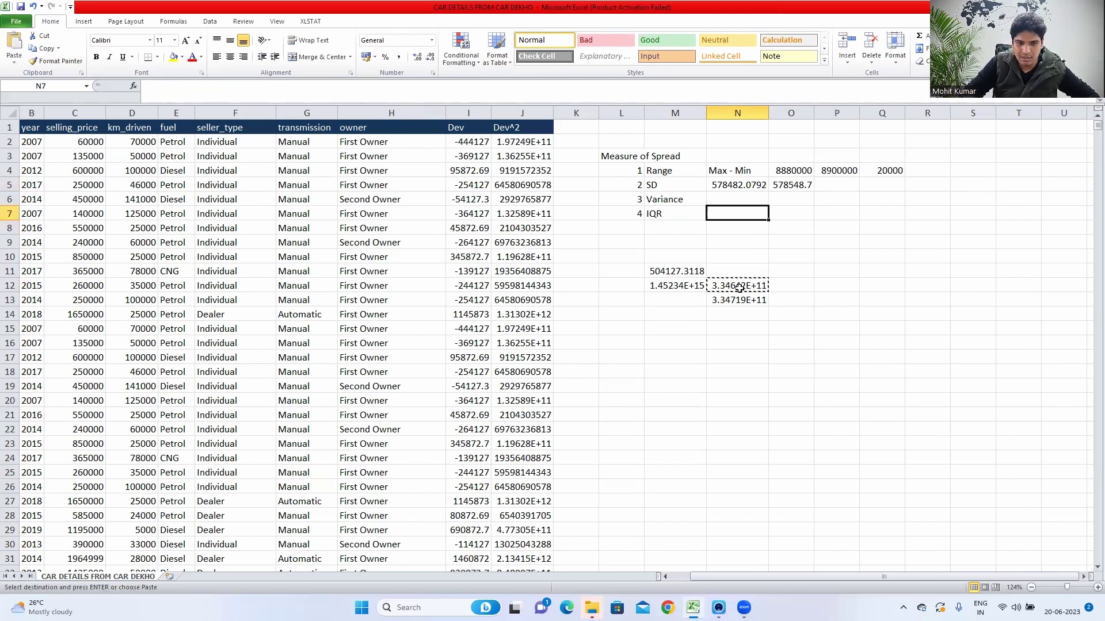
{"action": "key", "text": "Up"}
{"action": "key", "text": "ctrl+v"}
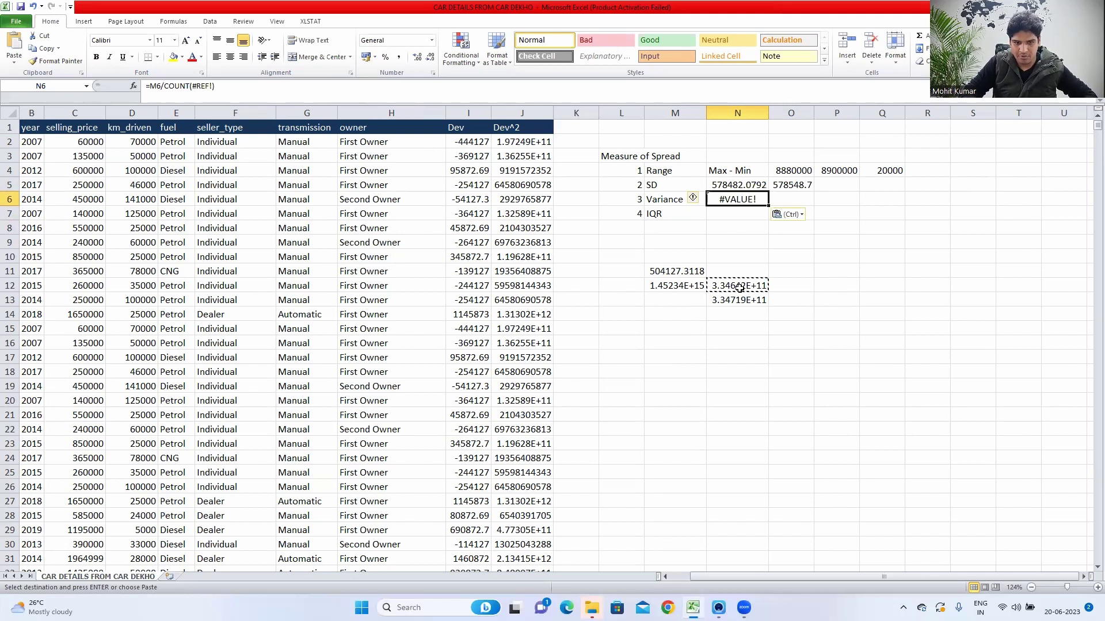
{"action": "key", "text": "Escape"}
{"action": "key", "text": "BackSpace"}
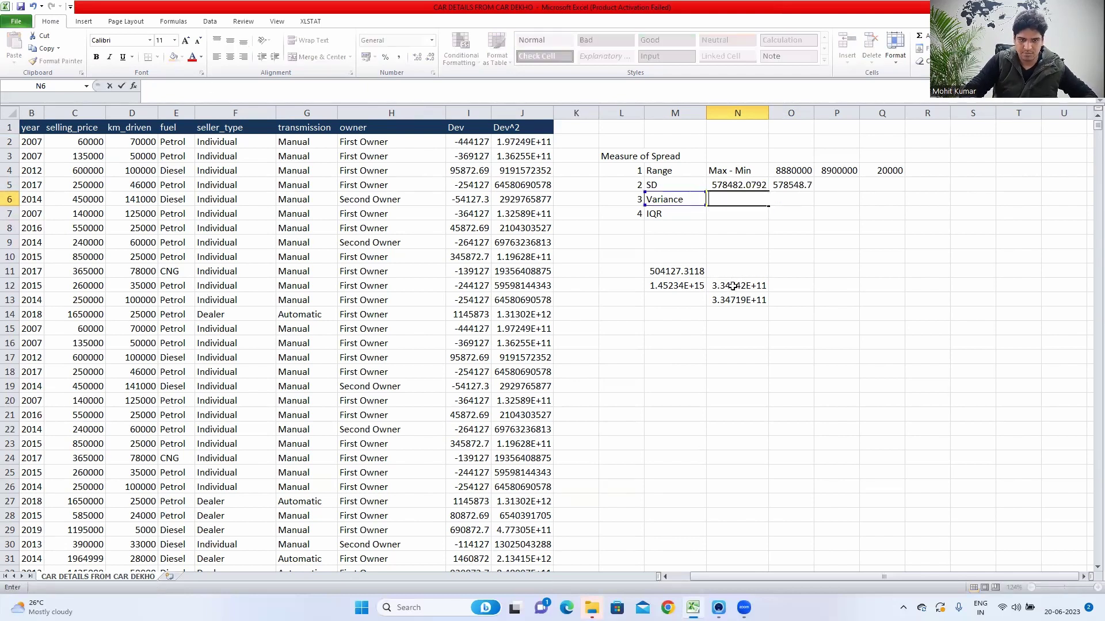
Copy N12 and paste only its value into N6 as the variance
{"action": "left_click", "coordinate": [733, 283]}
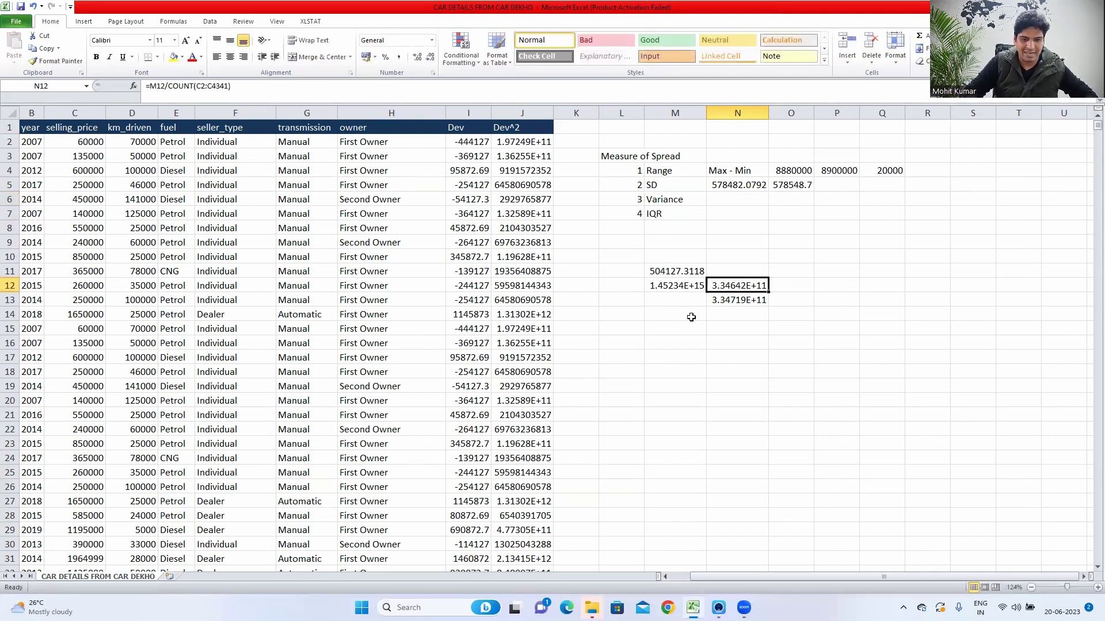
{"action": "key", "text": "ctrl+c"}
{"action": "left_click", "coordinate": [730, 201]}
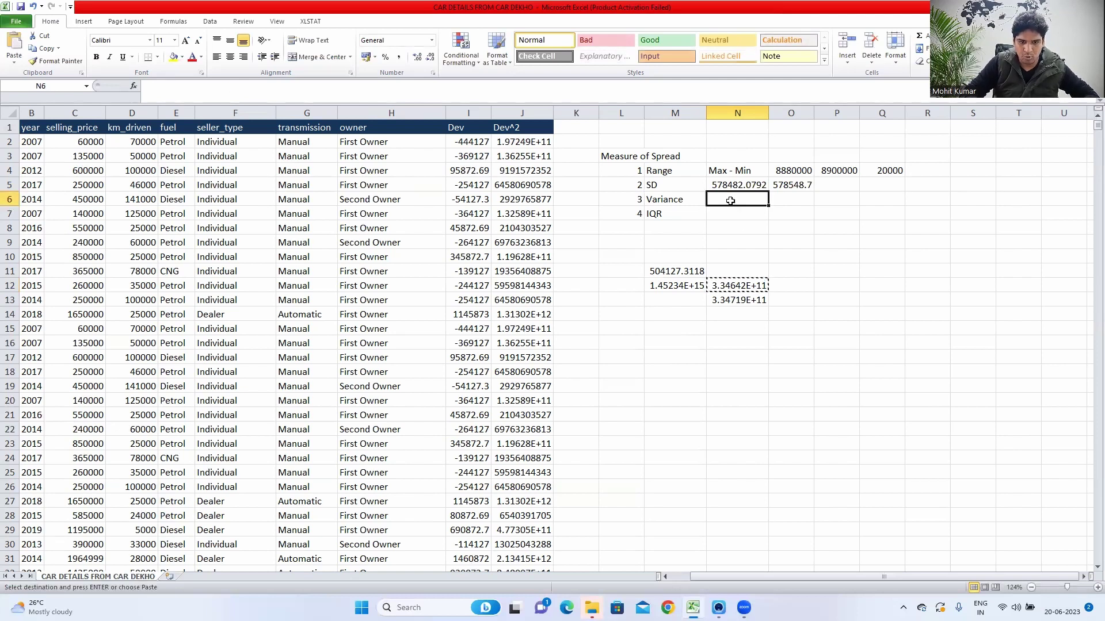
{"action": "right_click", "coordinate": [730, 201]}
{"action": "left_click", "coordinate": [756, 248]}
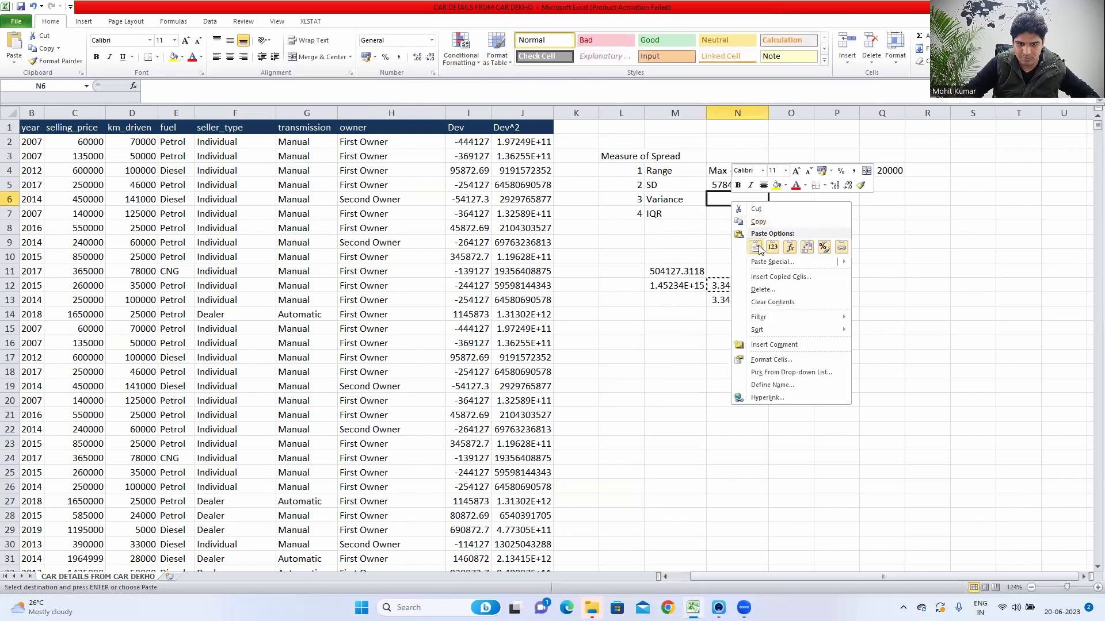
{"action": "mouse_move", "coordinate": [805, 261]}
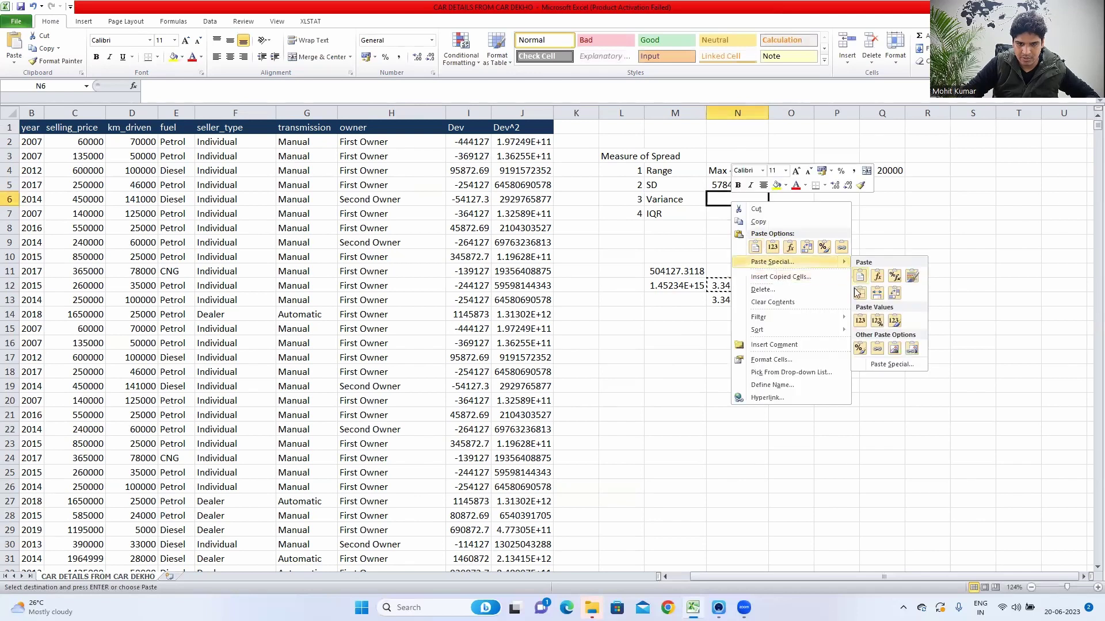
{"action": "left_click", "coordinate": [859, 320]}
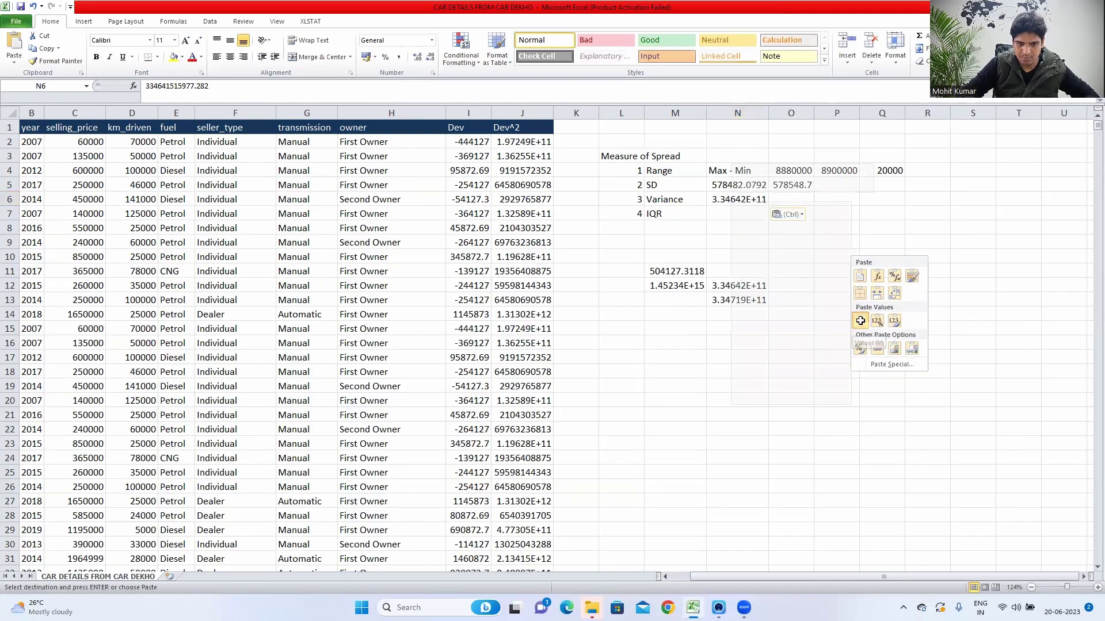
Try to paste only the value of N13 into O6 beside the first variance
{"action": "left_click", "coordinate": [743, 295]}
{"action": "key", "text": "ctrl+c"}
{"action": "left_click", "coordinate": [799, 196]}
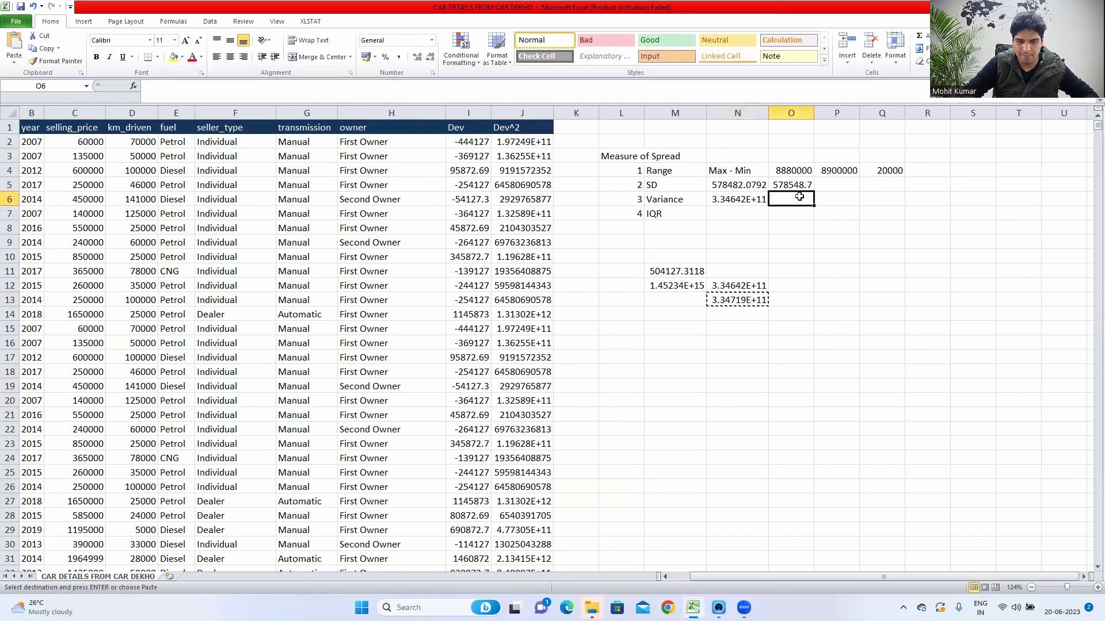
{"action": "right_click", "coordinate": [799, 196]}
{"action": "mouse_move", "coordinate": [863, 258]}
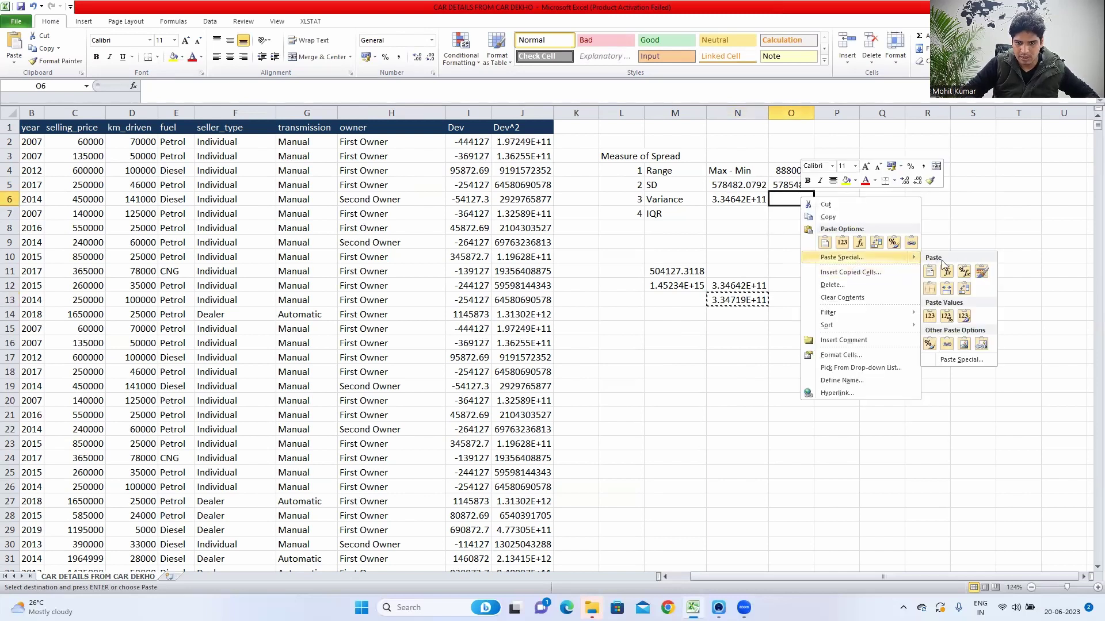
{"action": "left_click", "coordinate": [929, 316]}
{"action": "key", "text": "Return"}
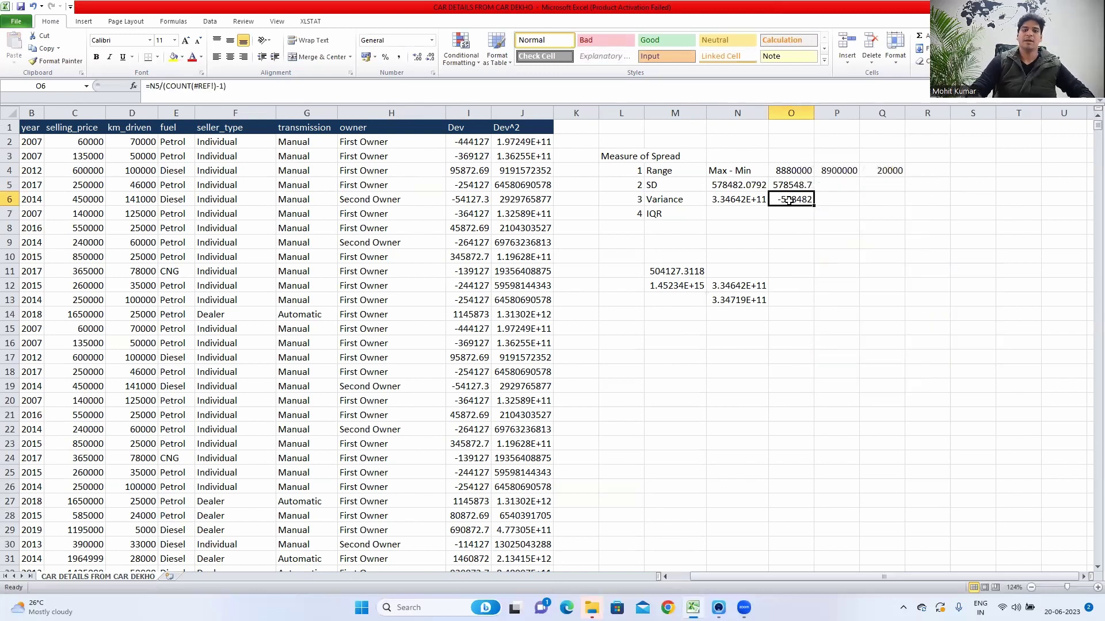
Copy N13 again and put its value without the formula in O6 as the alternative variance
{"action": "key", "text": "Left"}
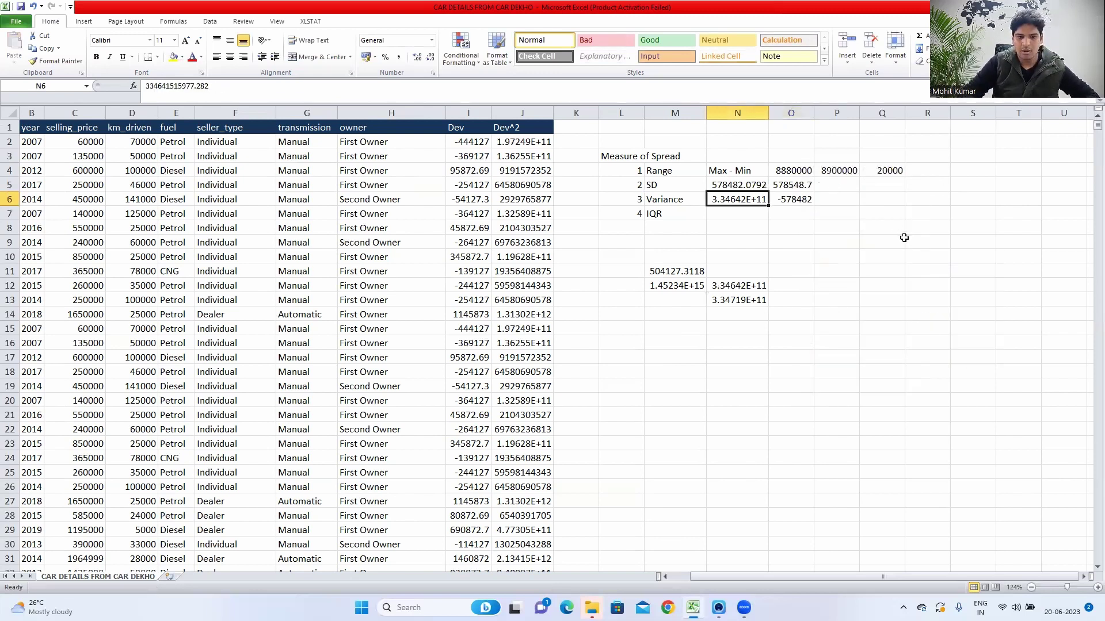
{"action": "key", "text": "Right"}
{"action": "key", "text": "Down"}
{"action": "key", "text": "Down"}
{"action": "key", "text": "Down"}
{"action": "key", "text": "Down"}
{"action": "key", "text": "Down"}
{"action": "key", "text": "Down"}
{"action": "key", "text": "Down"}
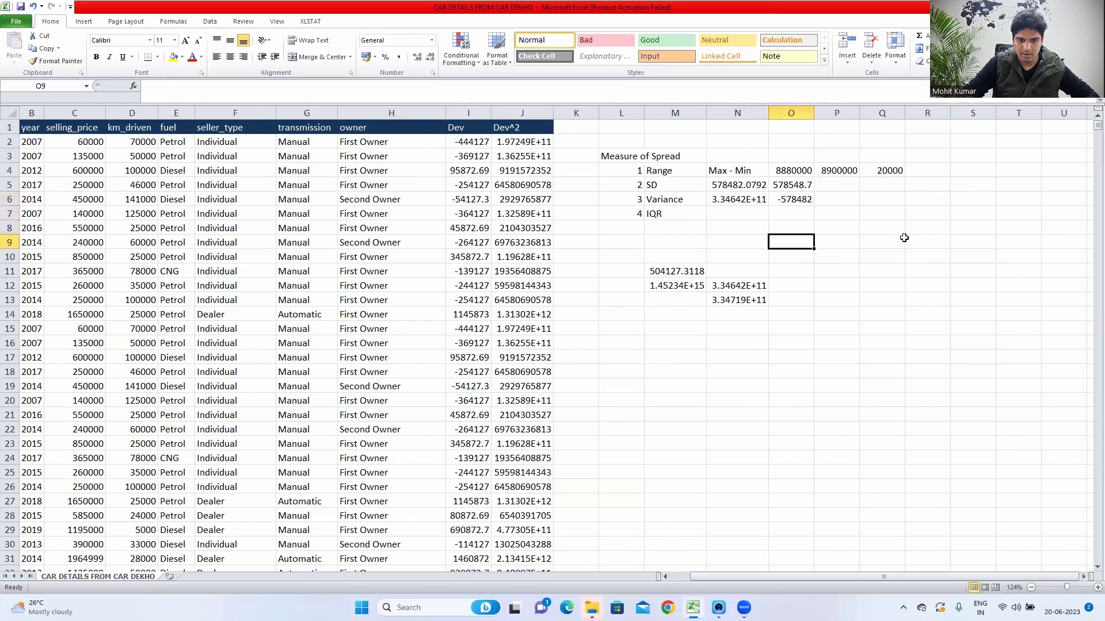
{"action": "key", "text": "Left"}
{"action": "key", "text": "ctrl+c"}
{"action": "key", "text": "Up"}
{"action": "key", "text": "Up"}
{"action": "key", "text": "Up"}
{"action": "key", "text": "Up"}
{"action": "key", "text": "Up"}
{"action": "key", "text": "Up"}
{"action": "key", "text": "Up"}
{"action": "key", "text": "Right"}
{"action": "key", "text": "ctrl+v"}
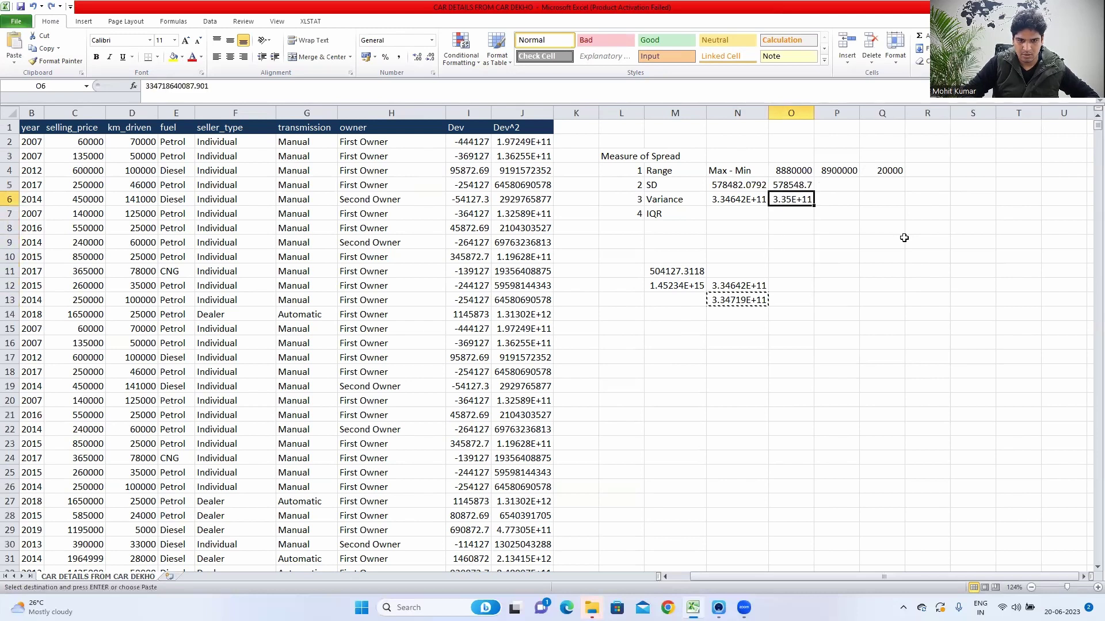
{"action": "key", "text": "Up"}
{"action": "key", "text": "Escape"}
Format the variance in N6 as a Number and apply the comma style
{"action": "key", "text": "Down"}
{"action": "key", "text": "Left"}
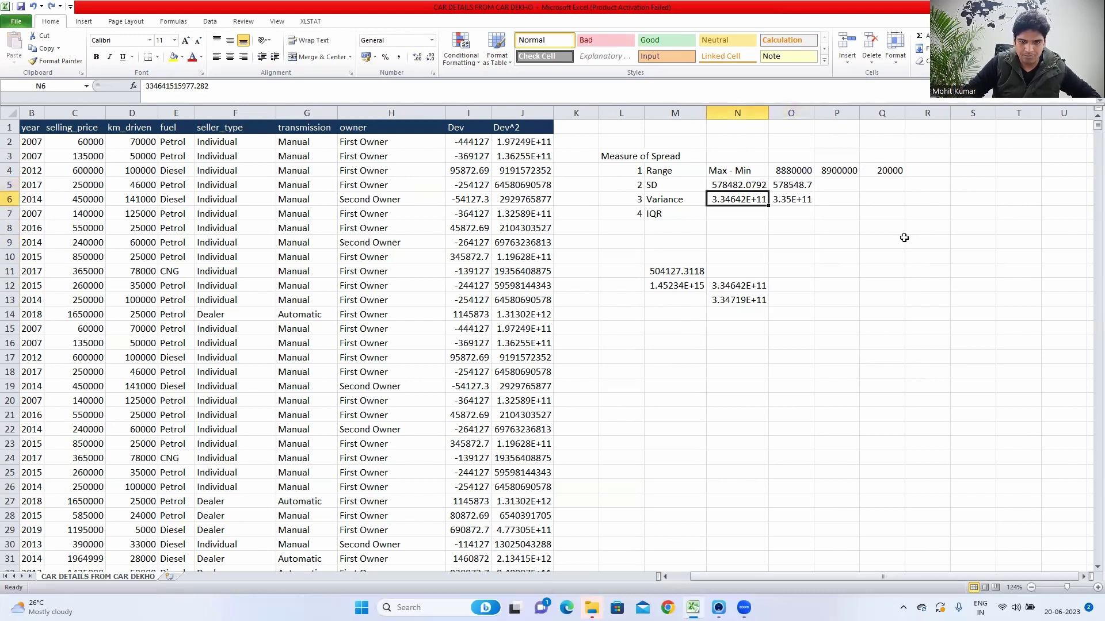
{"action": "left_click", "coordinate": [431, 39]}
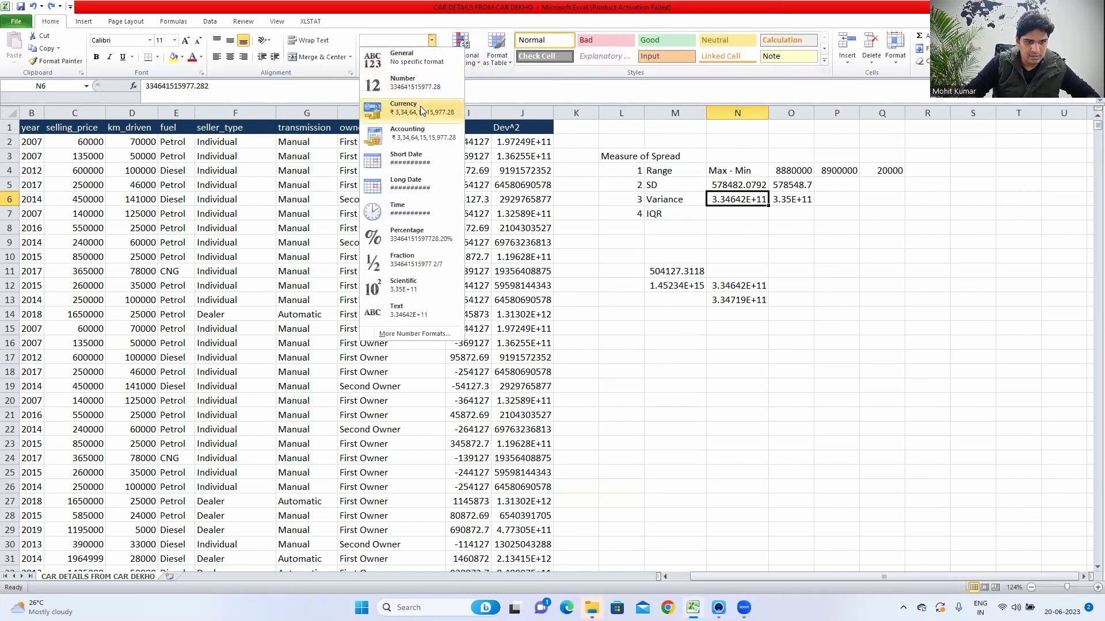
{"action": "left_click", "coordinate": [411, 83]}
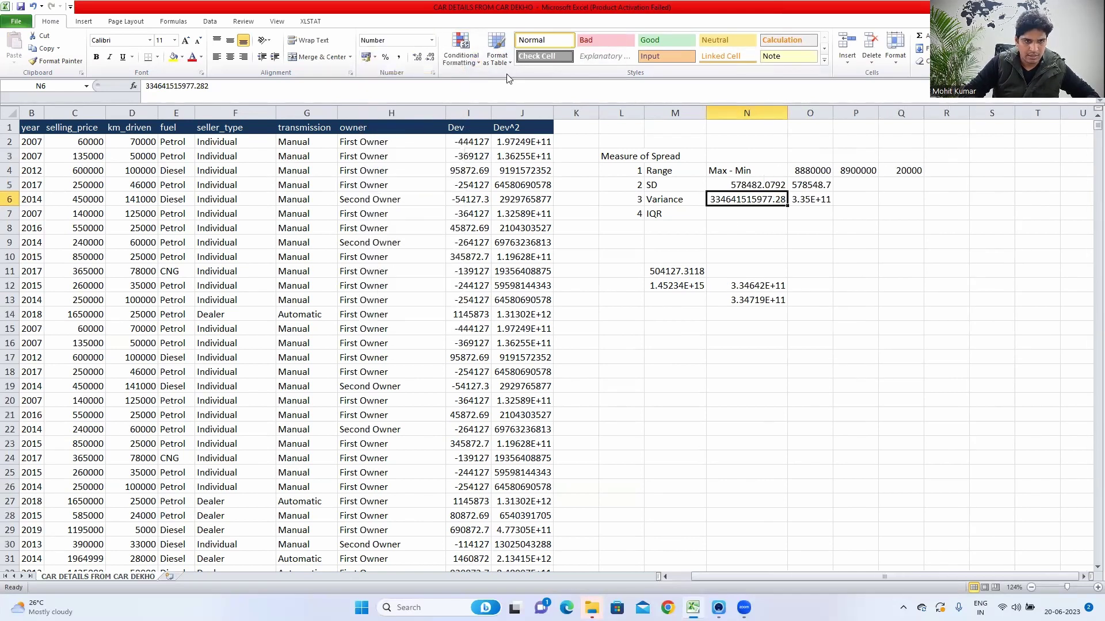
{"action": "left_click", "coordinate": [398, 57]}
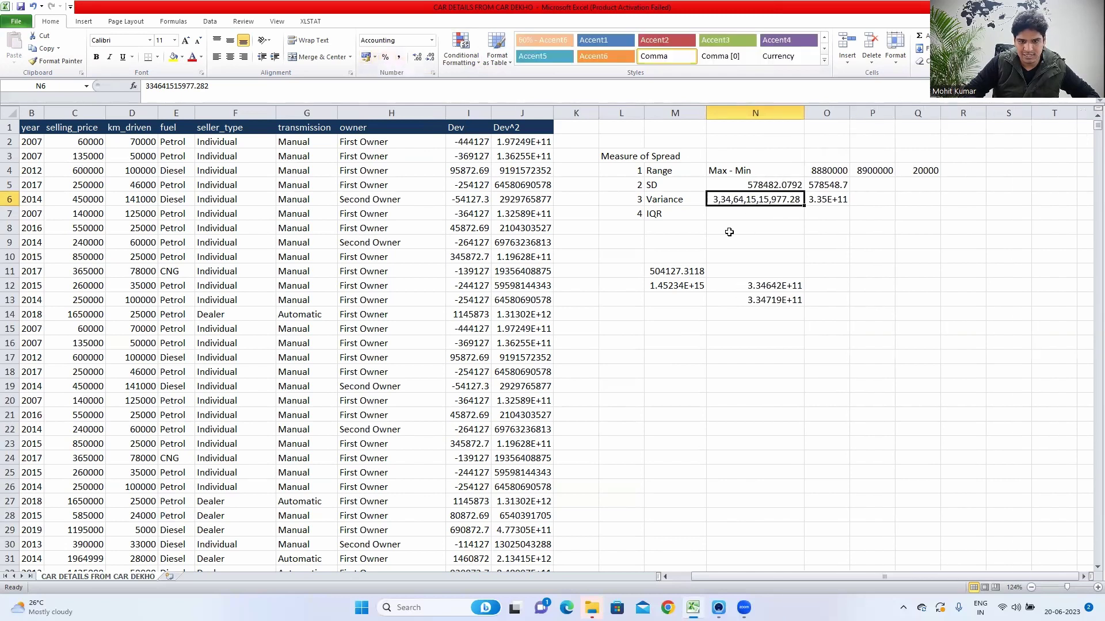
Apply the Number format and comma style to the alternative variance in O6
{"action": "left_click", "coordinate": [818, 201]}
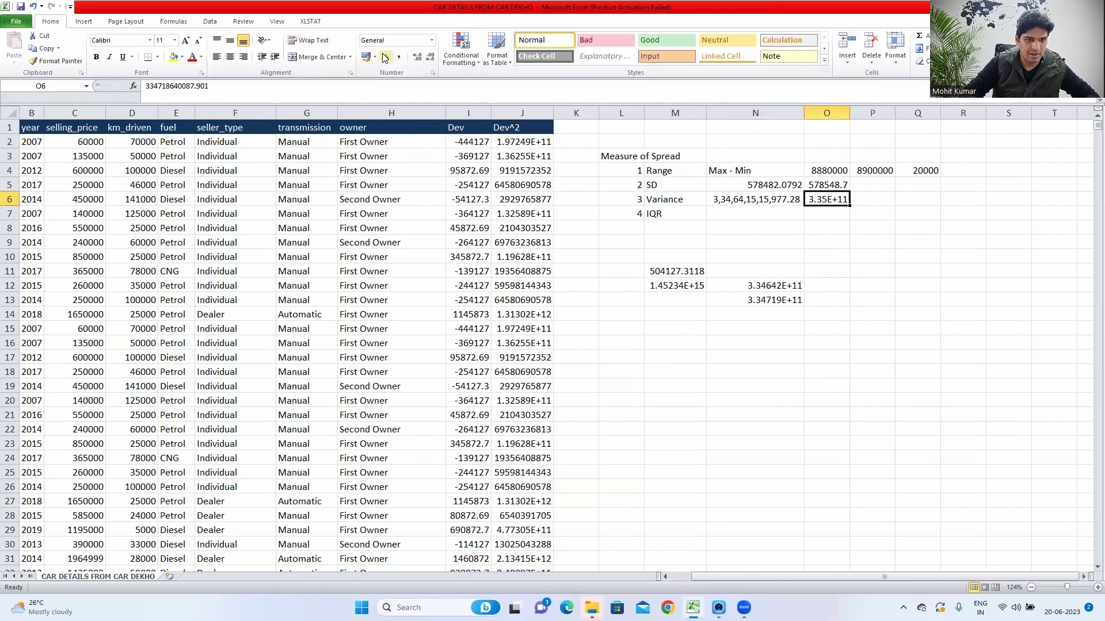
{"action": "left_click", "coordinate": [431, 40]}
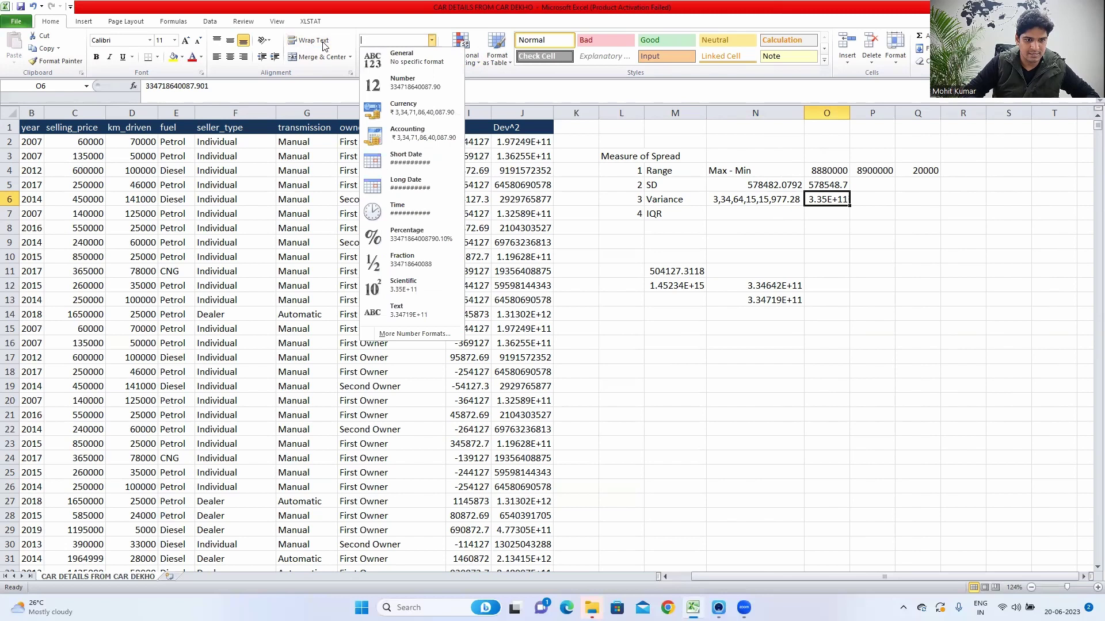
{"action": "left_click", "coordinate": [411, 87]}
{"action": "left_click", "coordinate": [399, 57]}
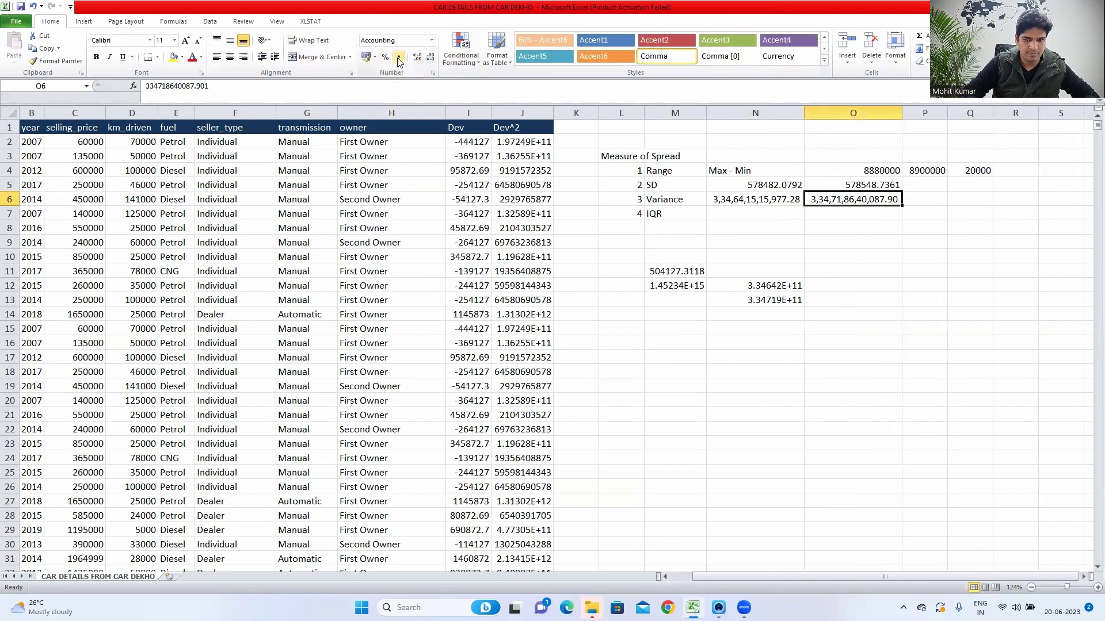
{"action": "left_click", "coordinate": [838, 226]}
{"action": "key", "text": "Up"}
{"action": "key", "text": "Up"}
{"action": "key", "text": "Left"}
{"action": "key", "text": "Right"}
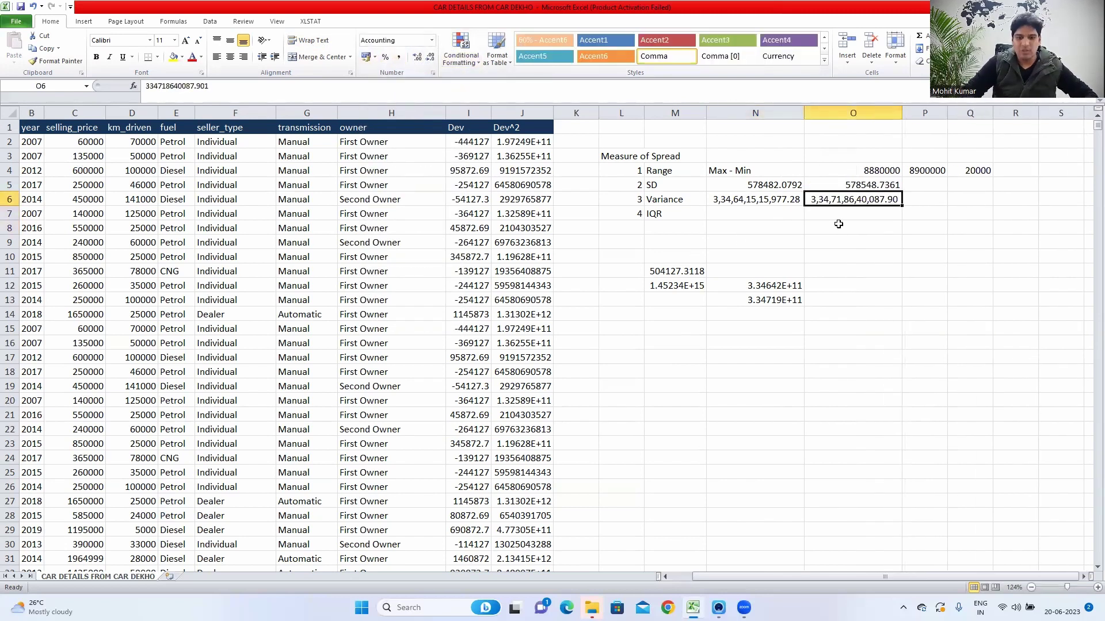
{"action": "key", "text": "Left"}
{"action": "key", "text": "Right"}
Calculate the population standard deviation of the selling prices in P5 with STDEV.P over C2:C4341
{"action": "key", "text": "Right"}
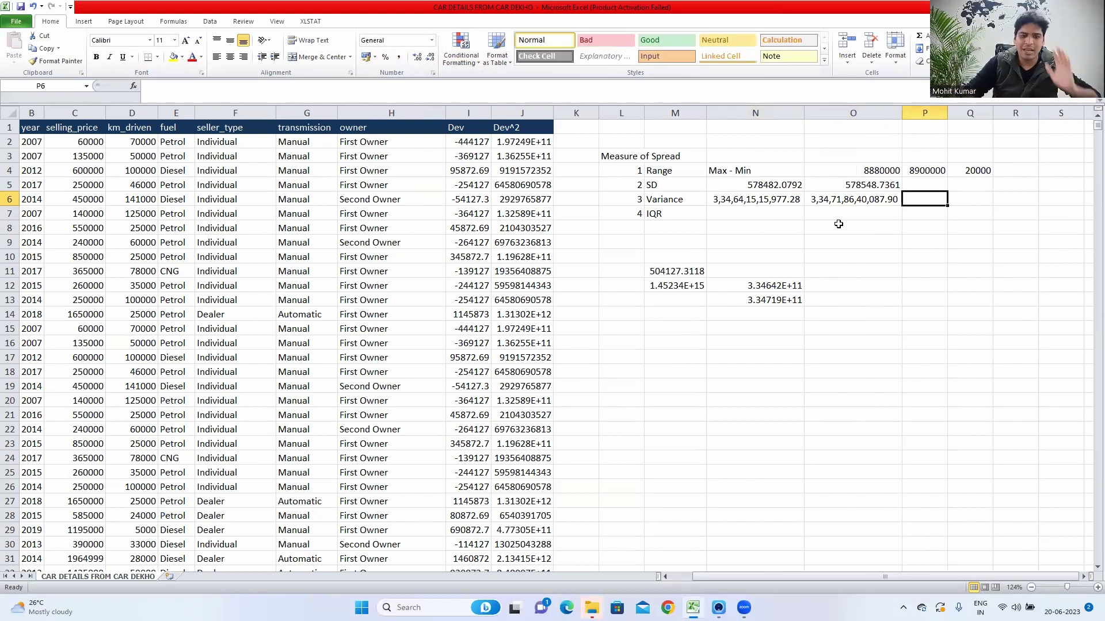
{"action": "key", "text": "Up"}
{"action": "type", "text": "="}
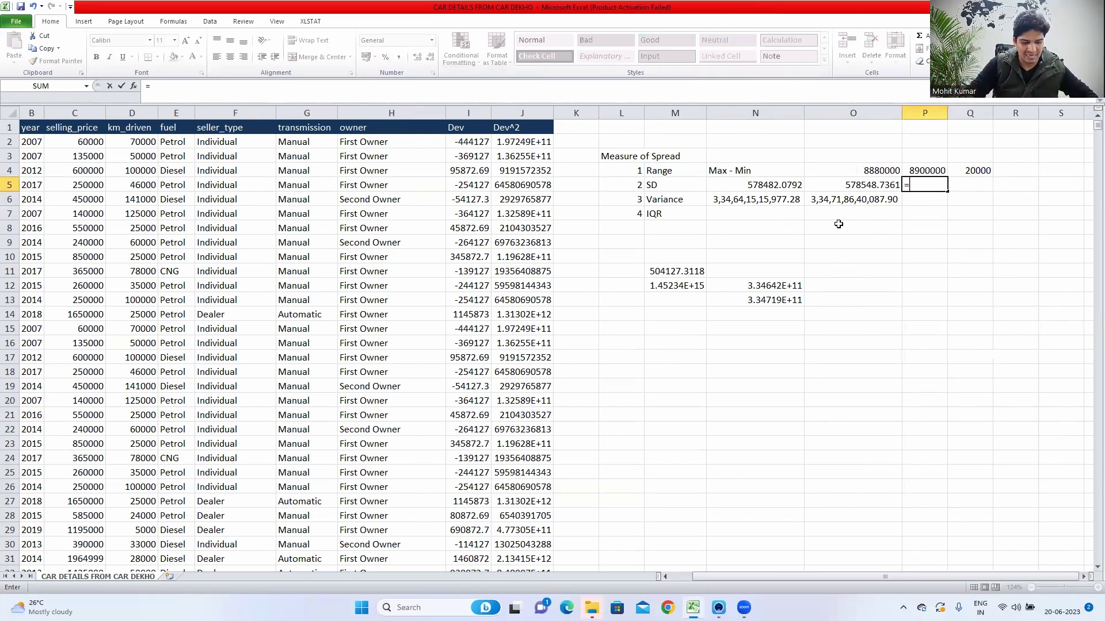
{"action": "type", "text": "std"}
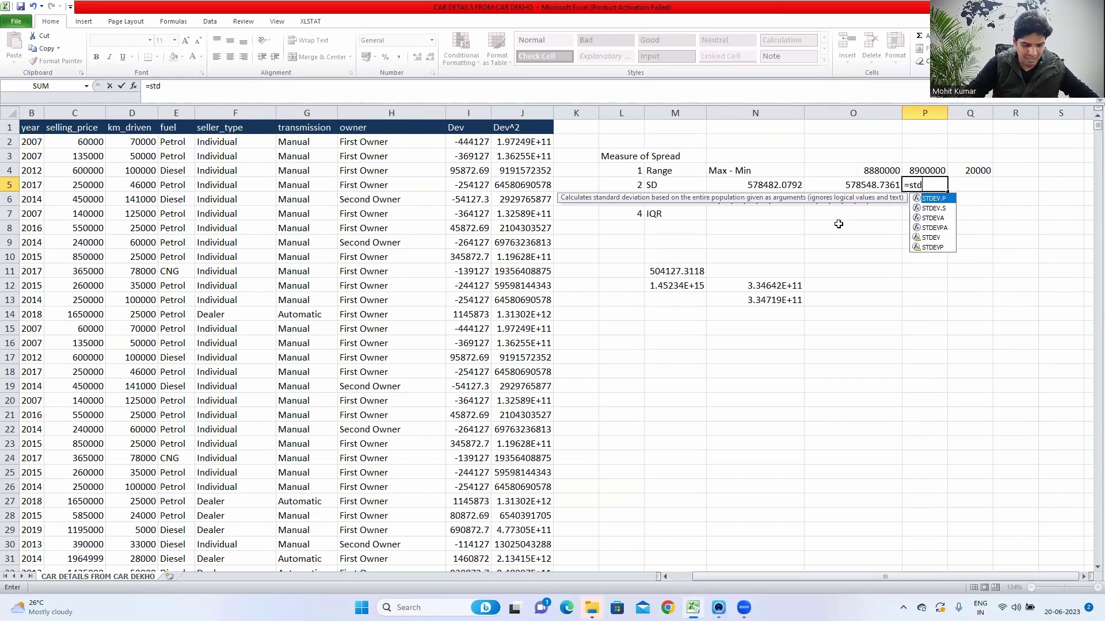
{"action": "type", "text": "ev.p"}
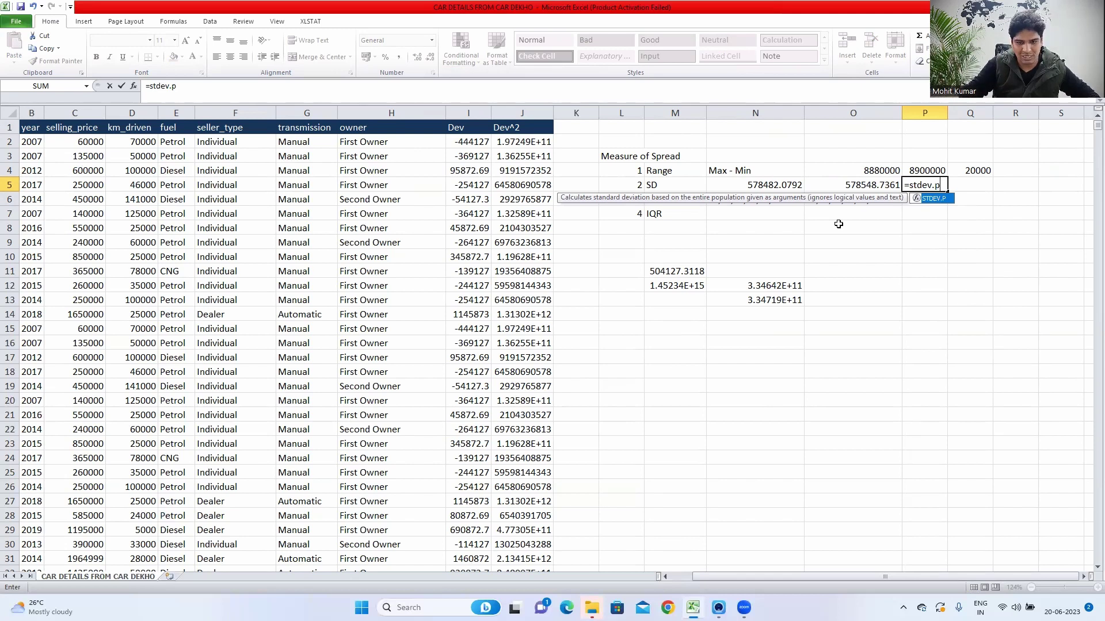
{"action": "key", "text": "Tab"}
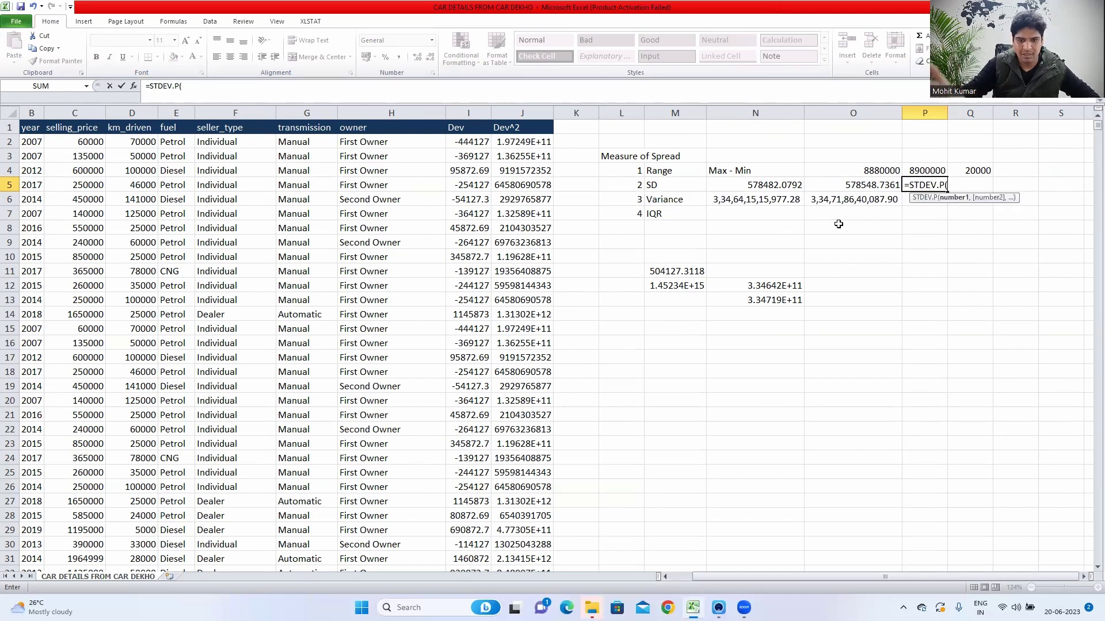
{"action": "left_click", "coordinate": [102, 141]}
{"action": "key", "text": "ctrl+shift+Down"}
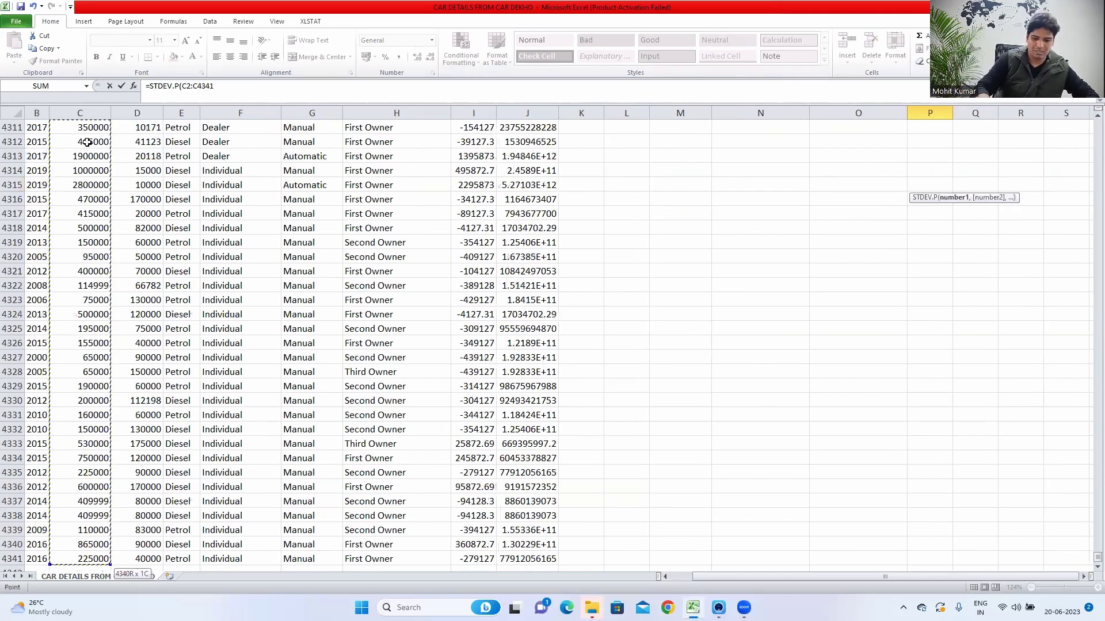
{"action": "key", "text": "Return"}
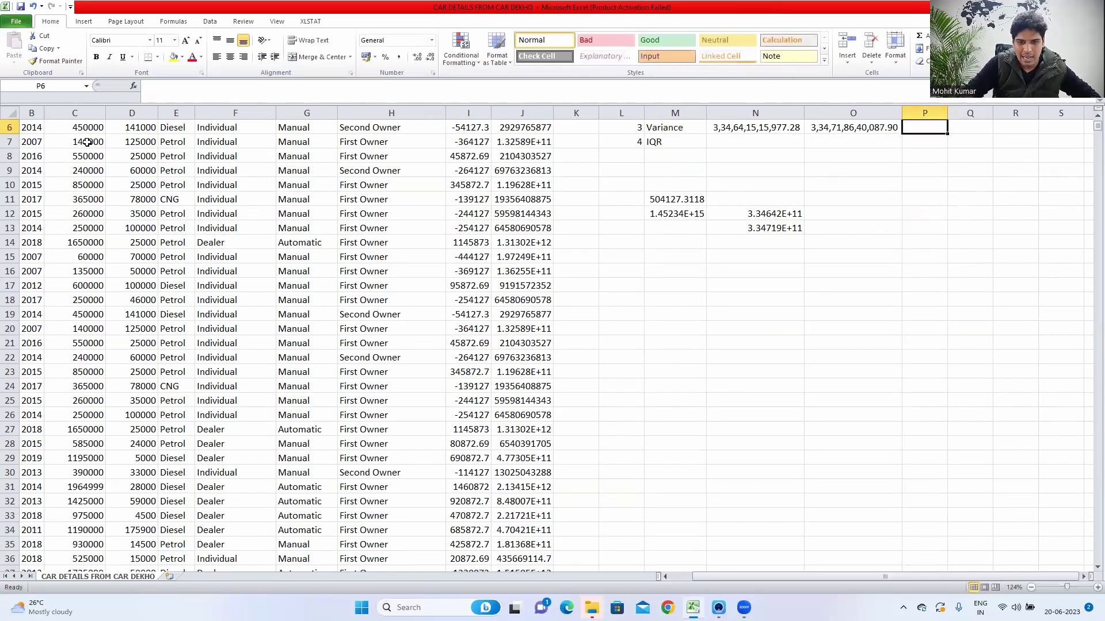
{"action": "key", "text": "Up"}
{"action": "key", "text": "Up"}
{"action": "key", "text": "Up"}
{"action": "key", "text": "Up"}
{"action": "key", "text": "Up"}
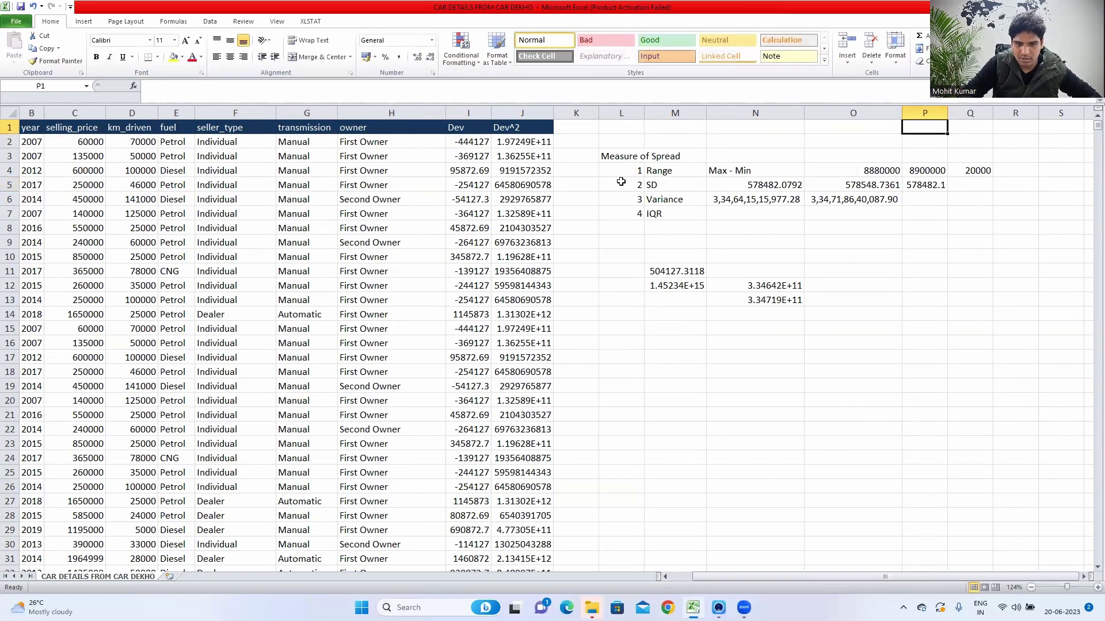
{"action": "left_click", "coordinate": [933, 184]}
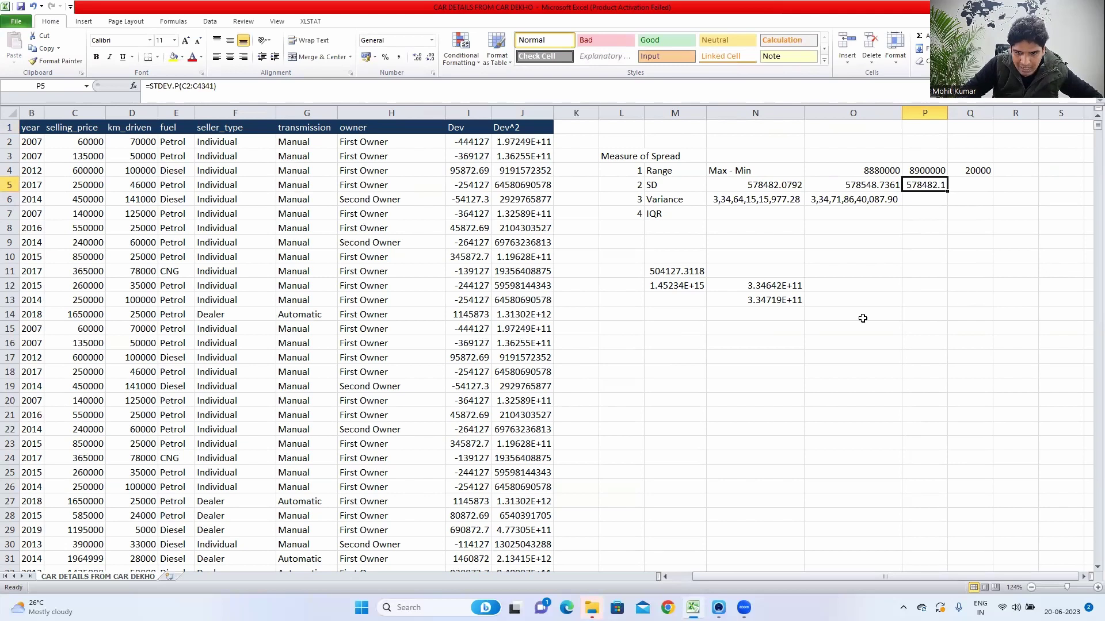
Indent the manually built SD in N5 and reduce it to one decimal place
{"action": "left_click", "coordinate": [778, 183]}
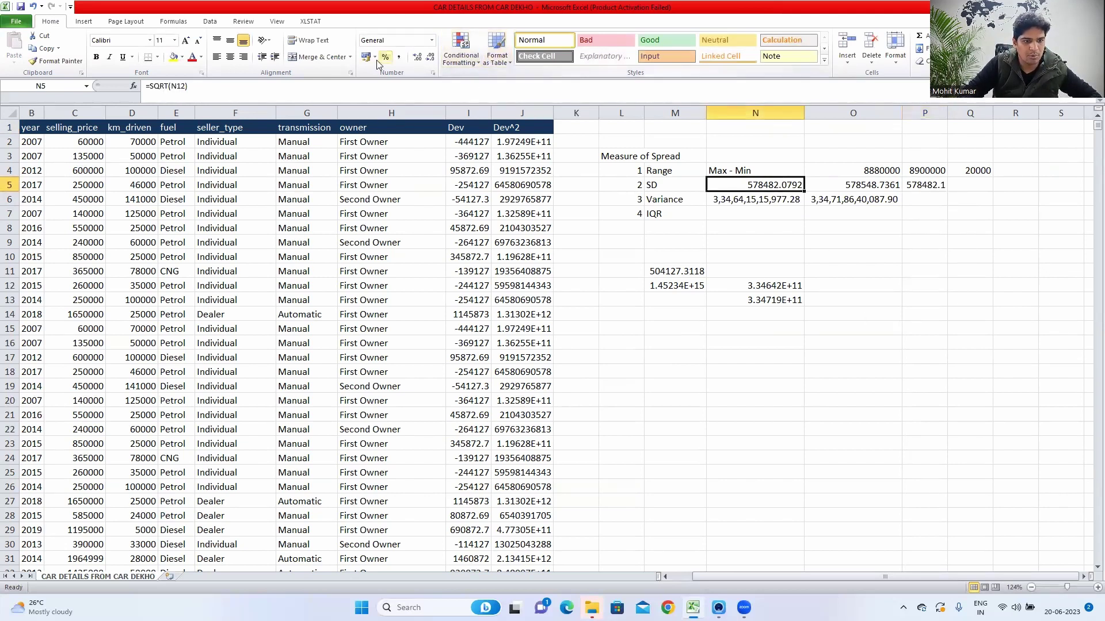
{"action": "left_click", "coordinate": [275, 60]}
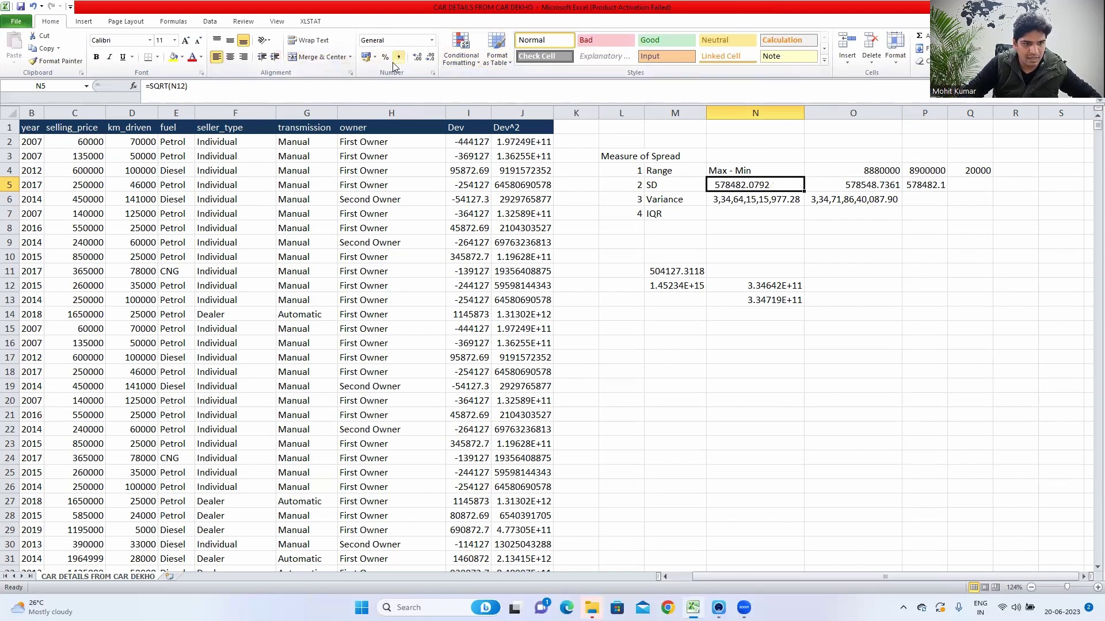
{"action": "left_click", "coordinate": [430, 57]}
{"action": "left_click", "coordinate": [430, 58]}
{"action": "left_click", "coordinate": [430, 58]}
Calculate the sample standard deviation of the selling prices in Q5 with STDEV.S over C2:C4341
{"action": "key", "text": "Right"}
{"action": "key", "text": "Right"}
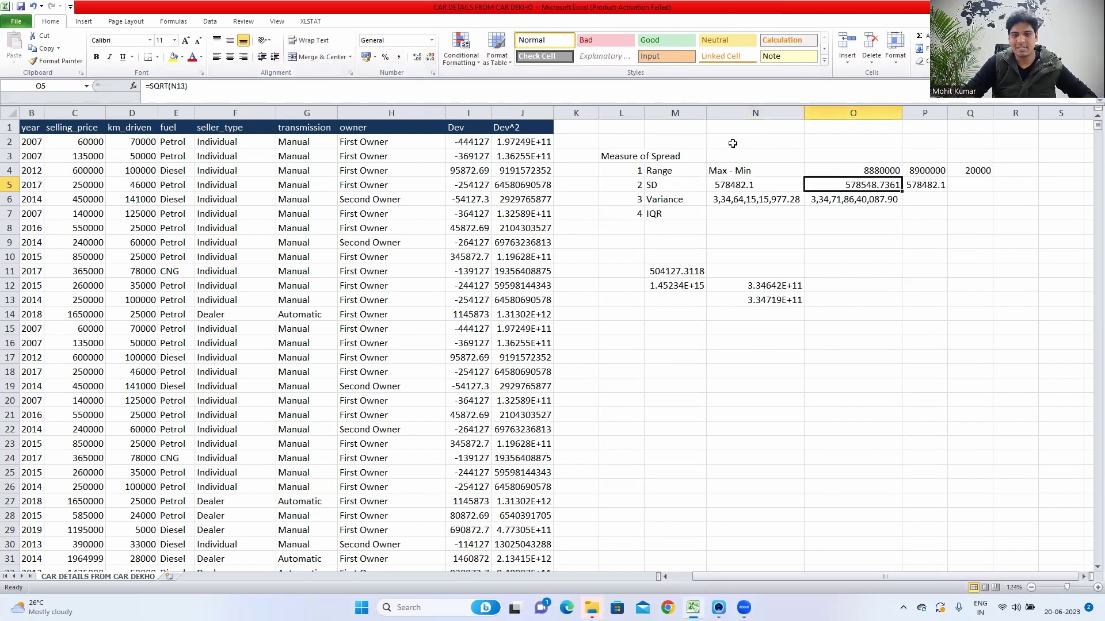
{"action": "key", "text": "Right"}
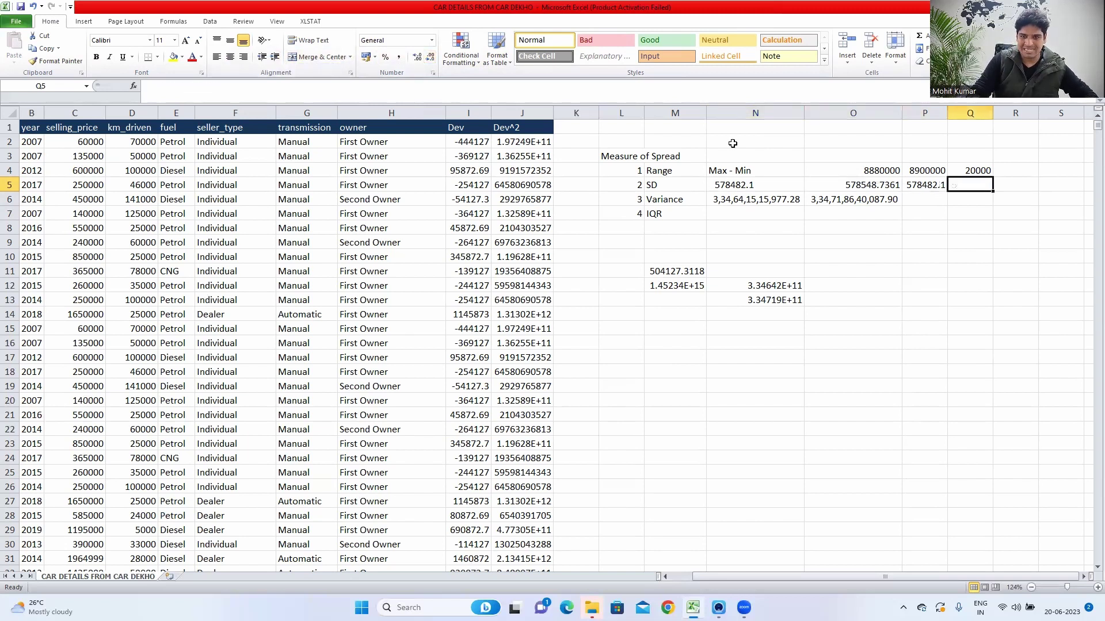
{"action": "type", "text": "="}
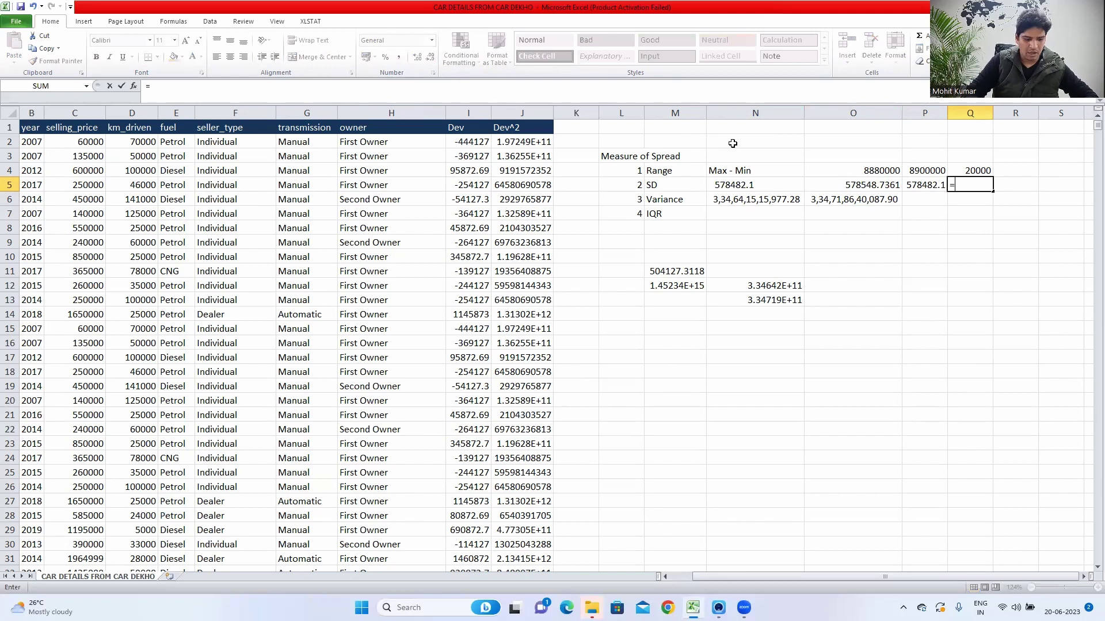
{"action": "type", "text": "std"}
{"action": "key", "text": "Down"}
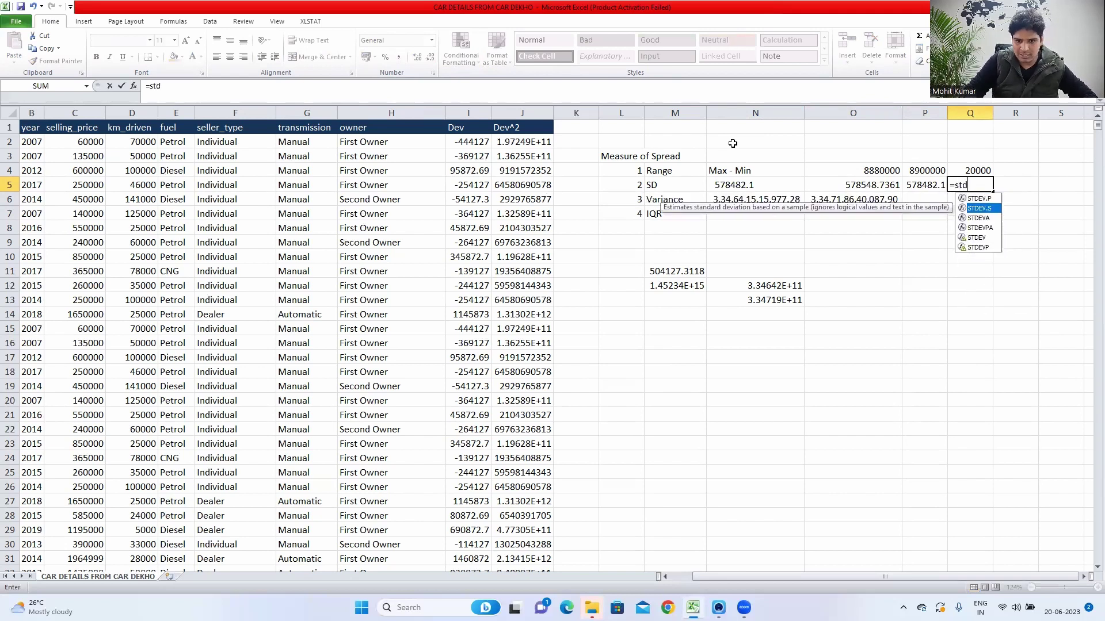
{"action": "key", "text": "Tab"}
{"action": "left_click", "coordinate": [96, 142]}
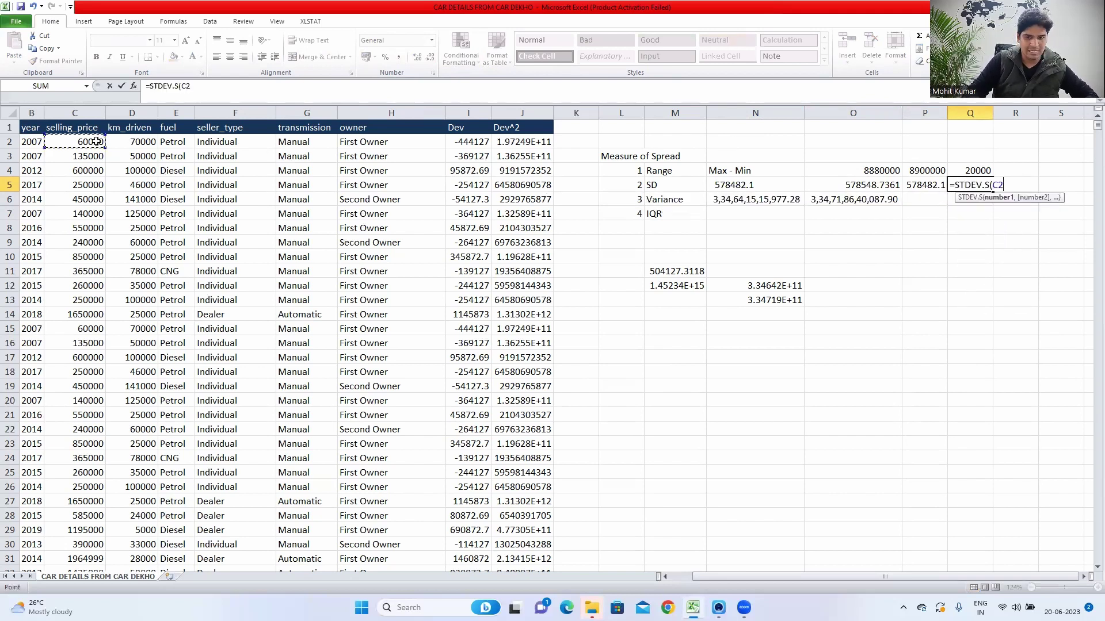
{"action": "key", "text": "ctrl+shift+Down"}
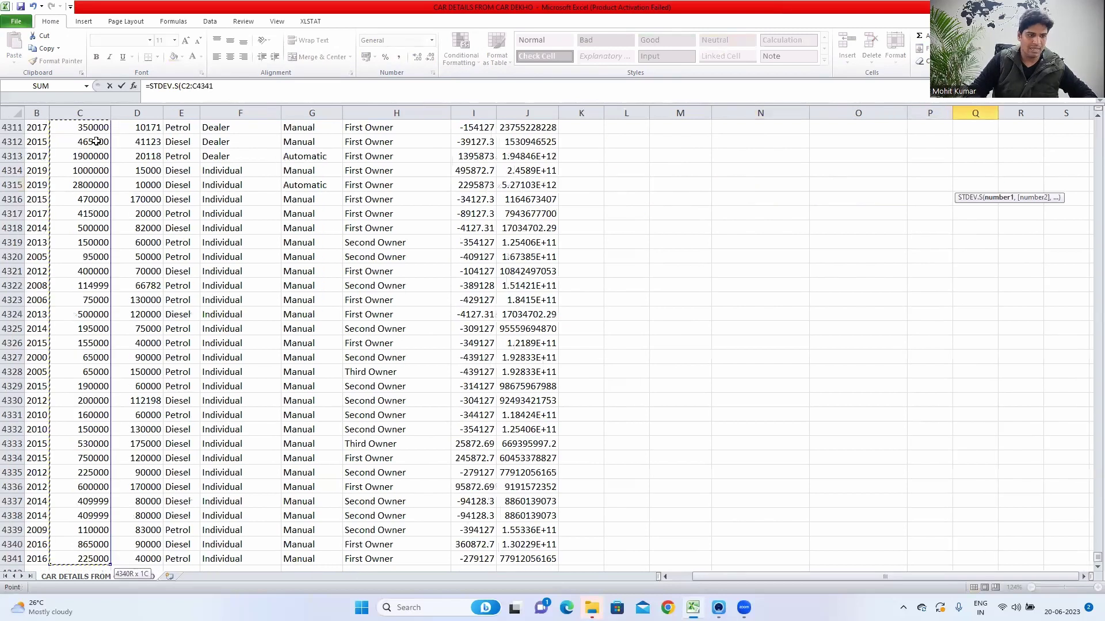
{"action": "key", "text": "Return"}
Compare the STDEV.S result in Q5 with the manually built SD in O5
{"action": "key", "text": "Up"}
{"action": "key", "text": "Up"}
{"action": "key", "text": "Up"}
{"action": "key", "text": "Up"}
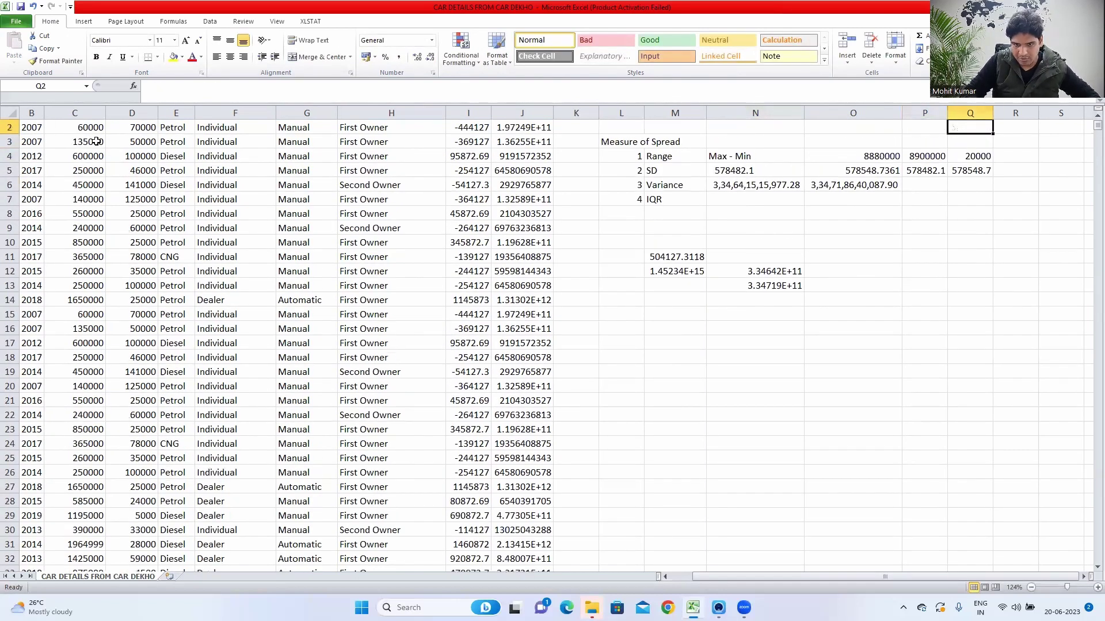
{"action": "key", "text": "Down"}
{"action": "key", "text": "Down"}
{"action": "key", "text": "Down"}
{"action": "key", "text": "Left"}
{"action": "key", "text": "Left"}
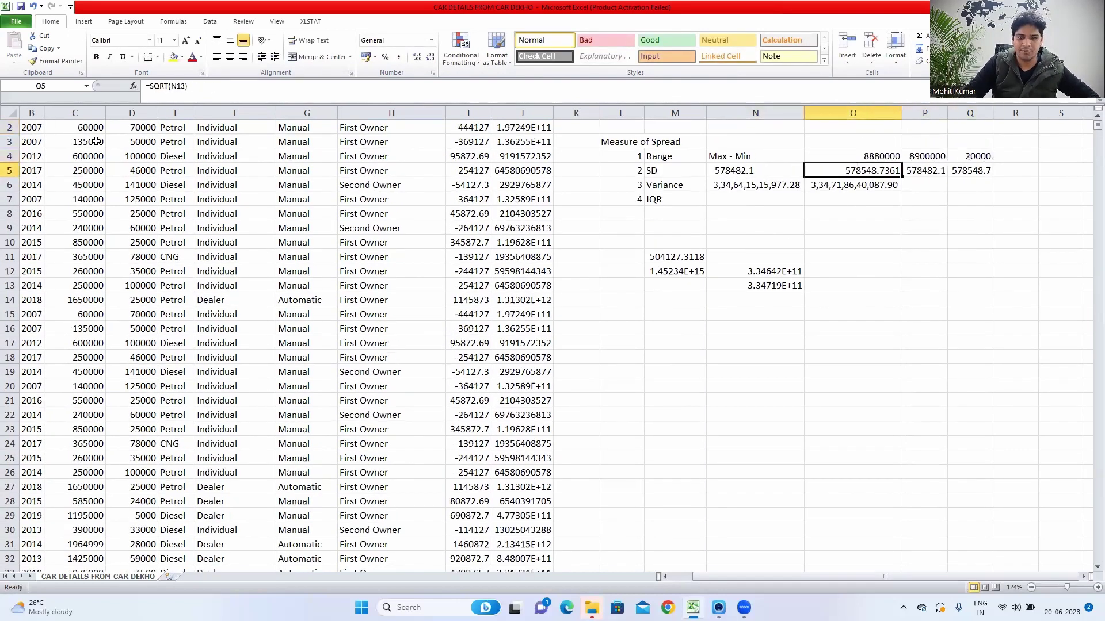
{"action": "key", "text": "Right"}
{"action": "key", "text": "Right"}
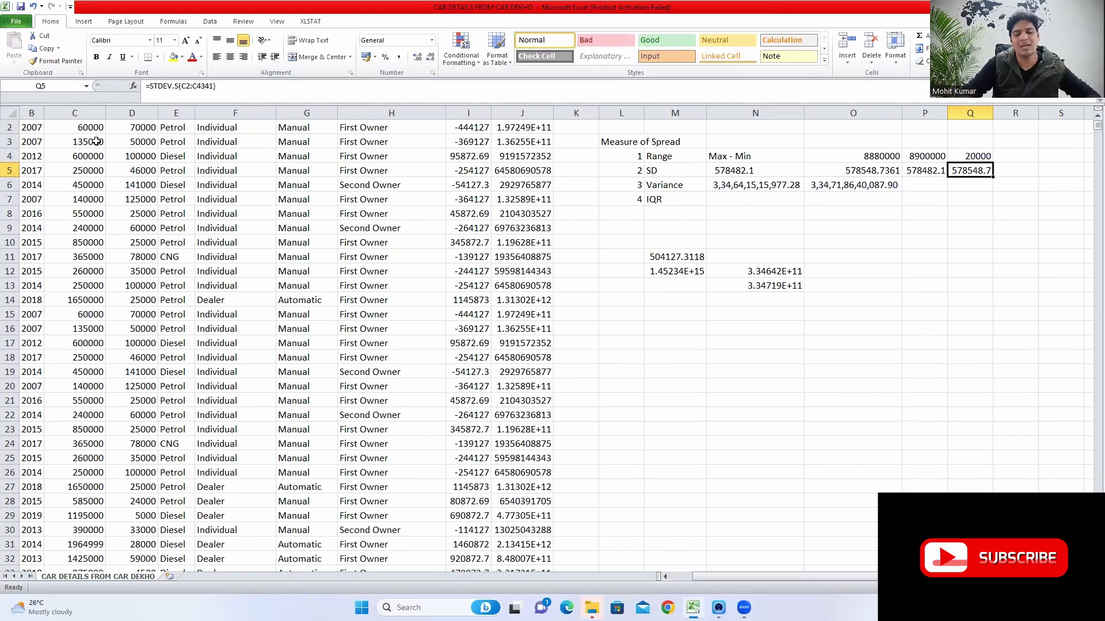
Calculate the population variance of the selling prices in P6 with VAR.P over C2:C4341
{"action": "key", "text": "Down"}
{"action": "key", "text": "Left"}
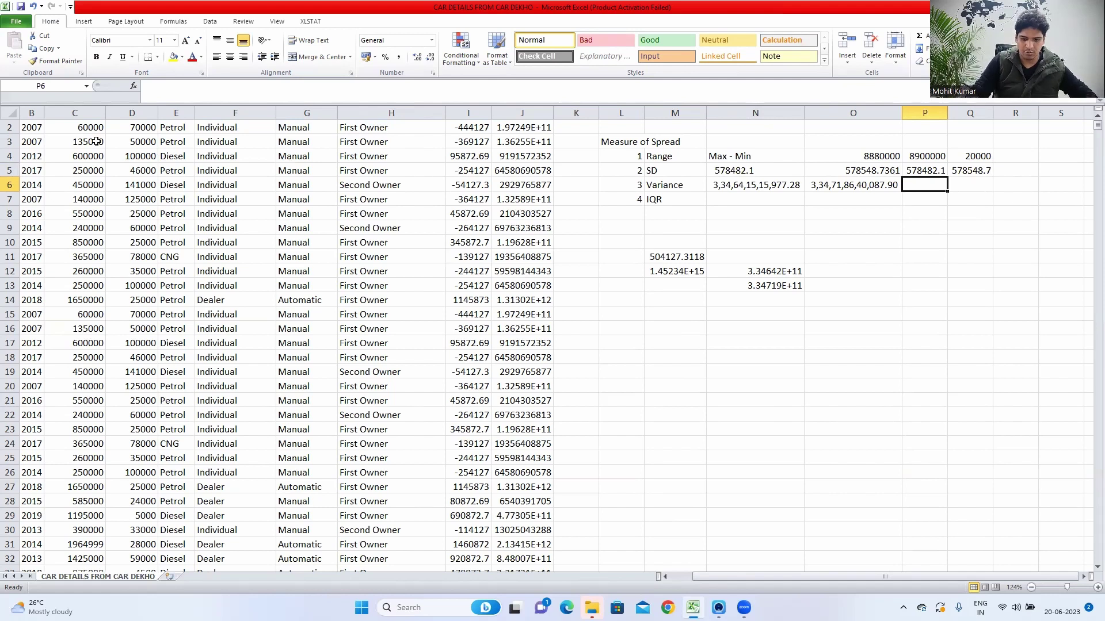
{"action": "type", "text": "=var"}
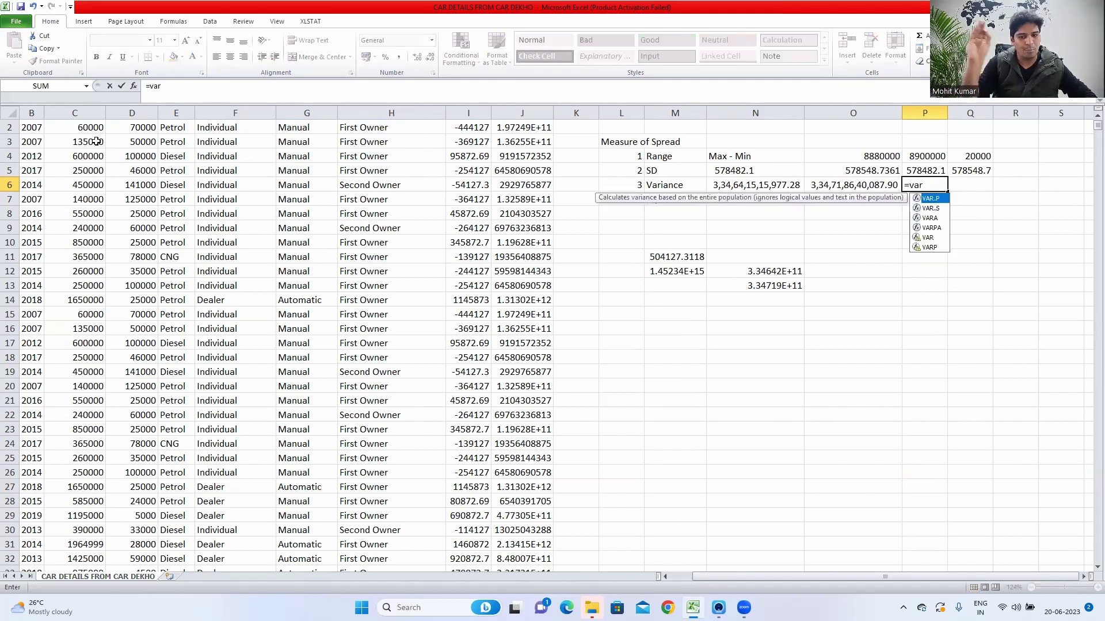
{"action": "type", "text": ".p("}
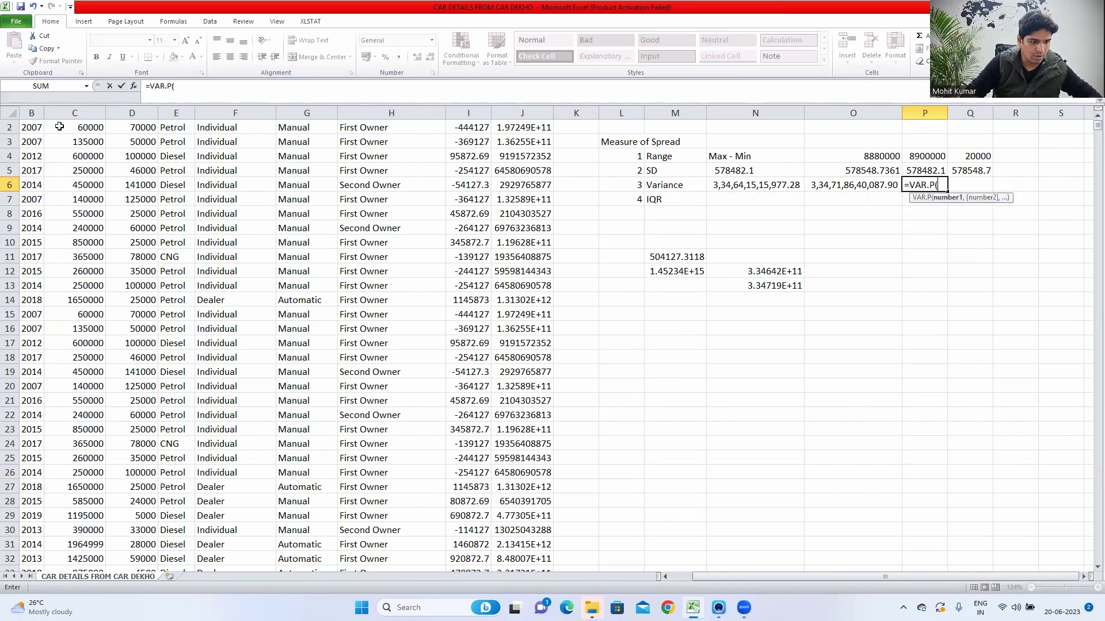
{"action": "left_click", "coordinate": [85, 128]}
{"action": "key", "text": "ctrl+shift+Down"}
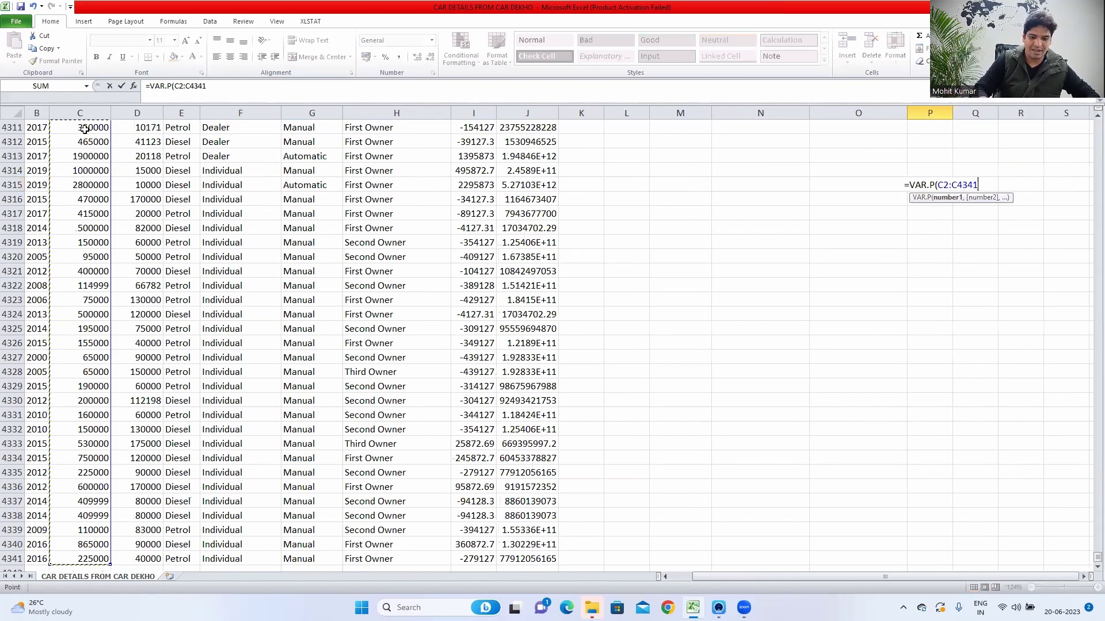
{"action": "key", "text": "Return"}
{"action": "key", "text": "Up"}
{"action": "key", "text": "Up"}
{"action": "key", "text": "Up"}
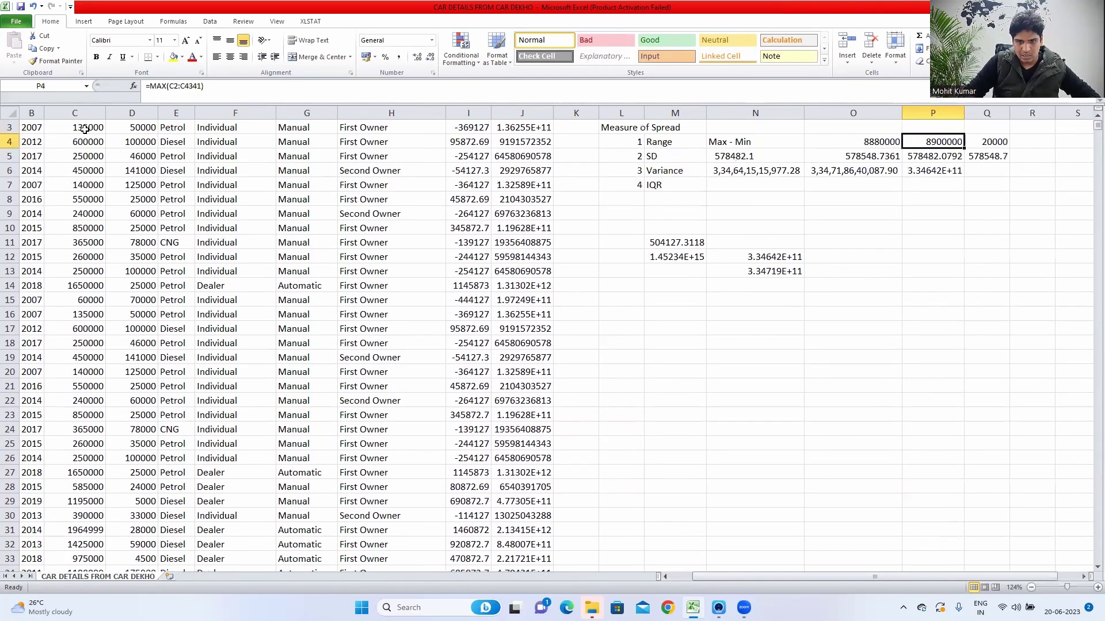
Calculate the sample variance of the selling prices in Q6 with VAR.S over C2:C4341
{"action": "key", "text": "Down"}
{"action": "key", "text": "Down"}
{"action": "key", "text": "Right"}
{"action": "type", "text": "=Var.S"}
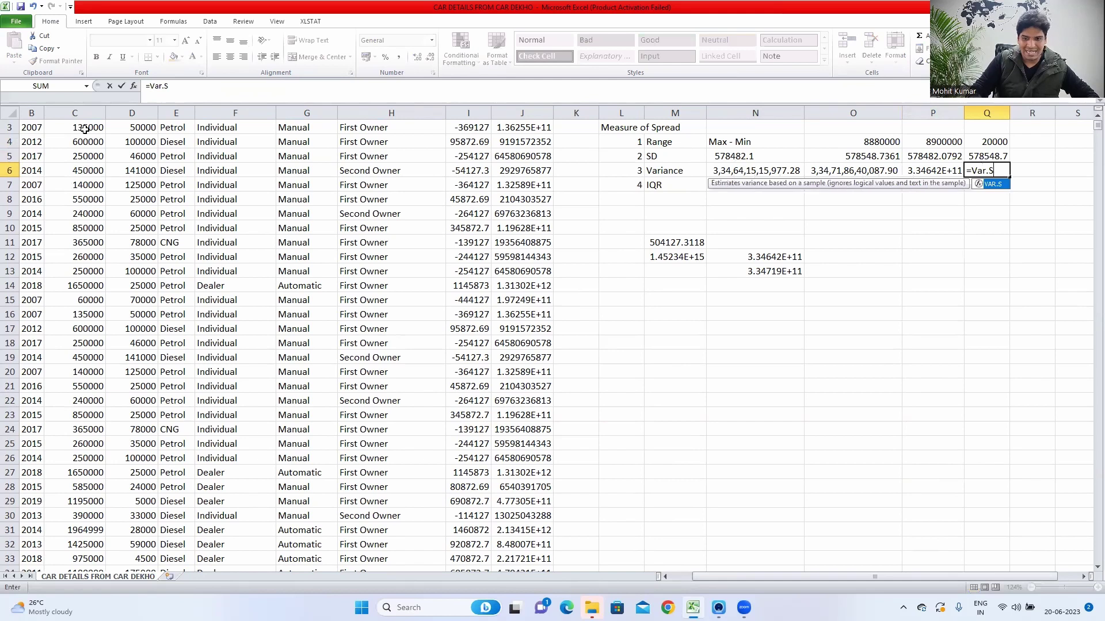
{"action": "key", "text": "Tab"}
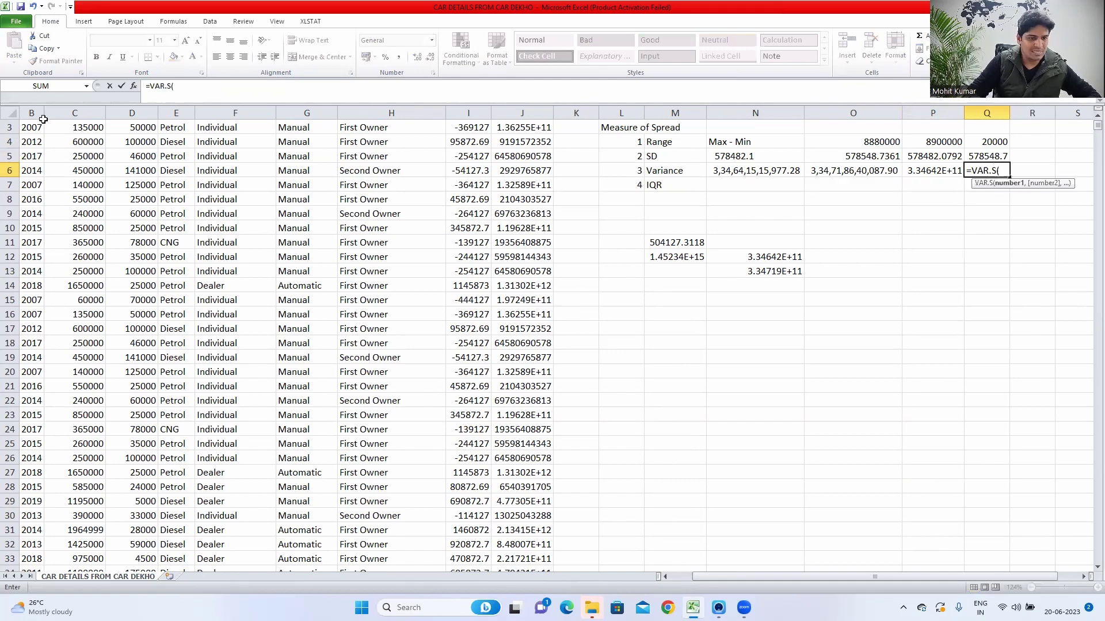
{"action": "scroll", "coordinate": [79, 135], "scroll_direction": "up", "scroll_amount": 1}
{"action": "left_click", "coordinate": [80, 138]}
{"action": "key", "text": "ctrl+shift+Down"}
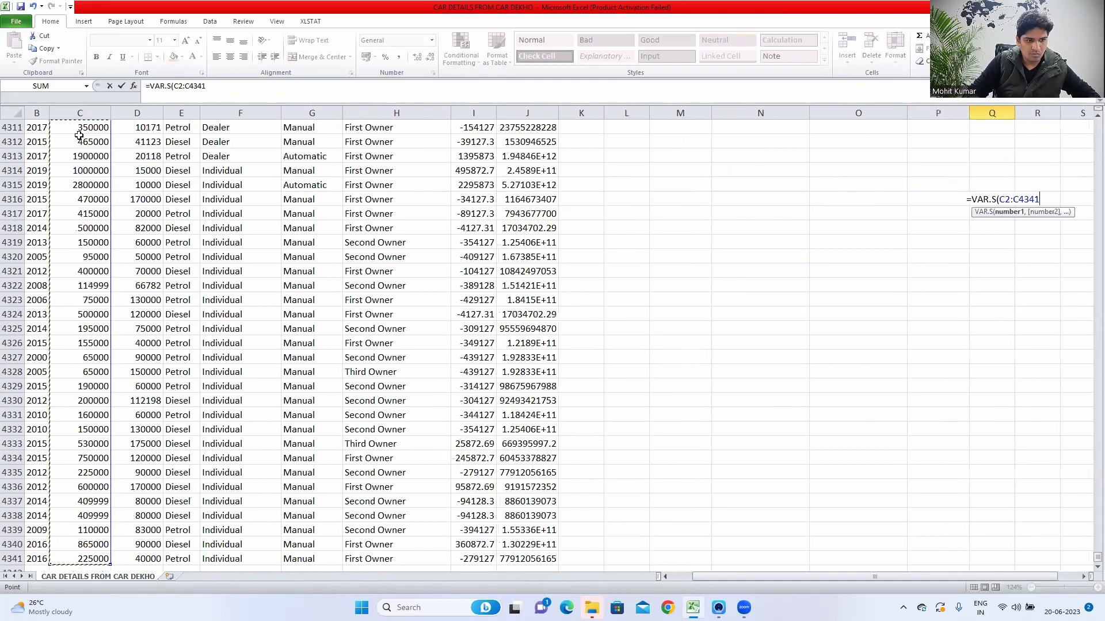
{"action": "type", "text": ")"}
{"action": "key", "text": "Return"}
{"action": "scroll", "coordinate": [79, 135], "scroll_direction": "up", "scroll_amount": 2}
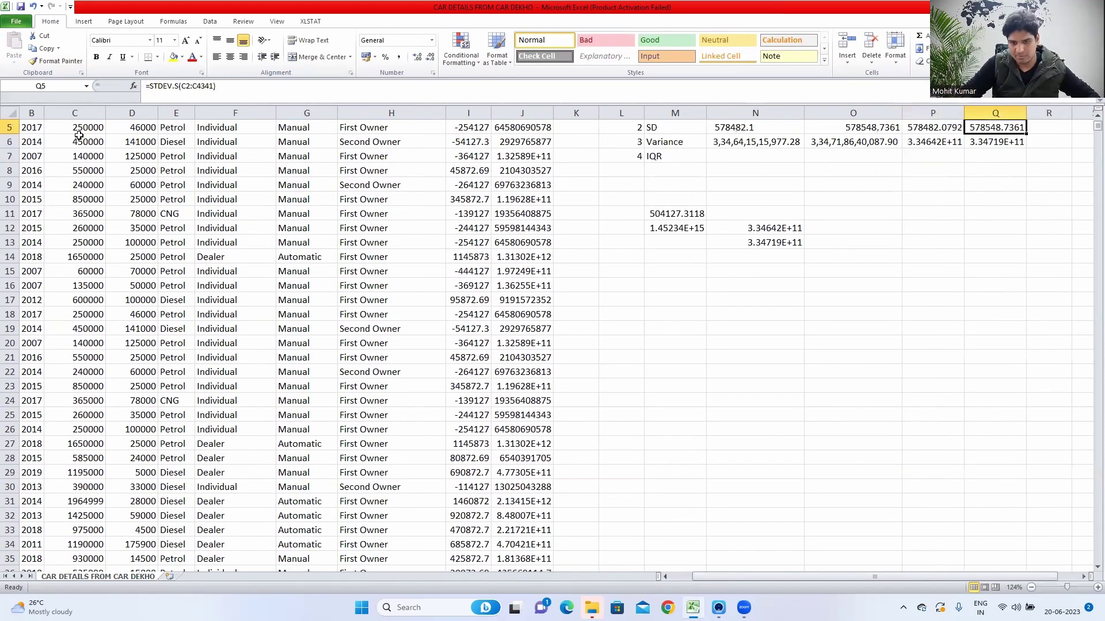
{"action": "key", "text": "Up"}
{"action": "key", "text": "Left"}
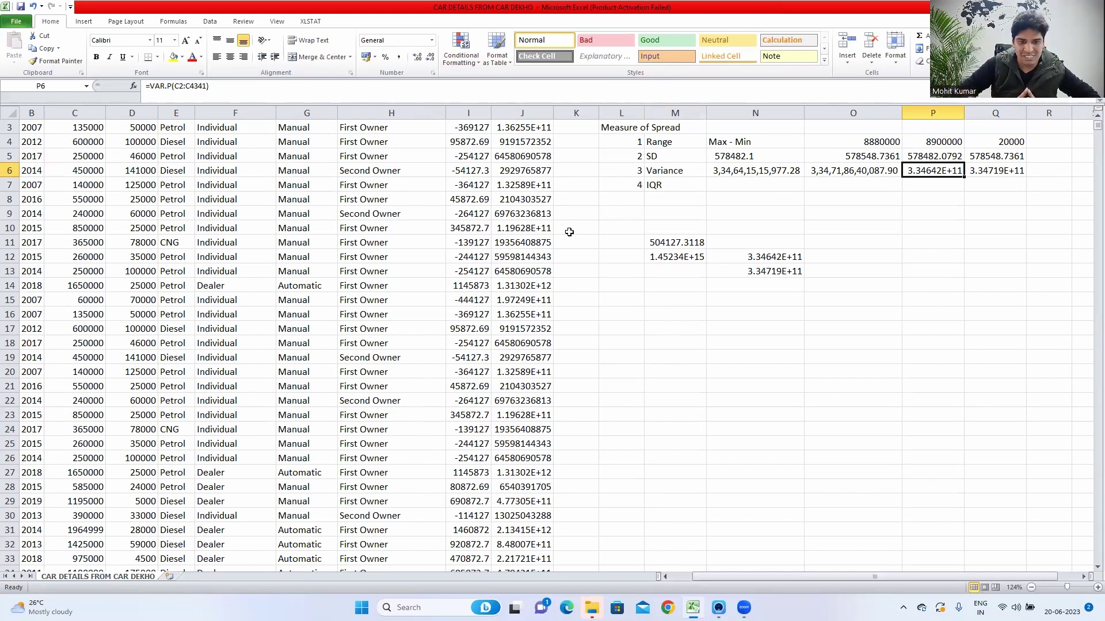
Enter the text "3rd Quartile - 1st Quartile" in N7 beside the IQR label and widen column N to fit it
{"action": "left_click", "coordinate": [666, 186]}
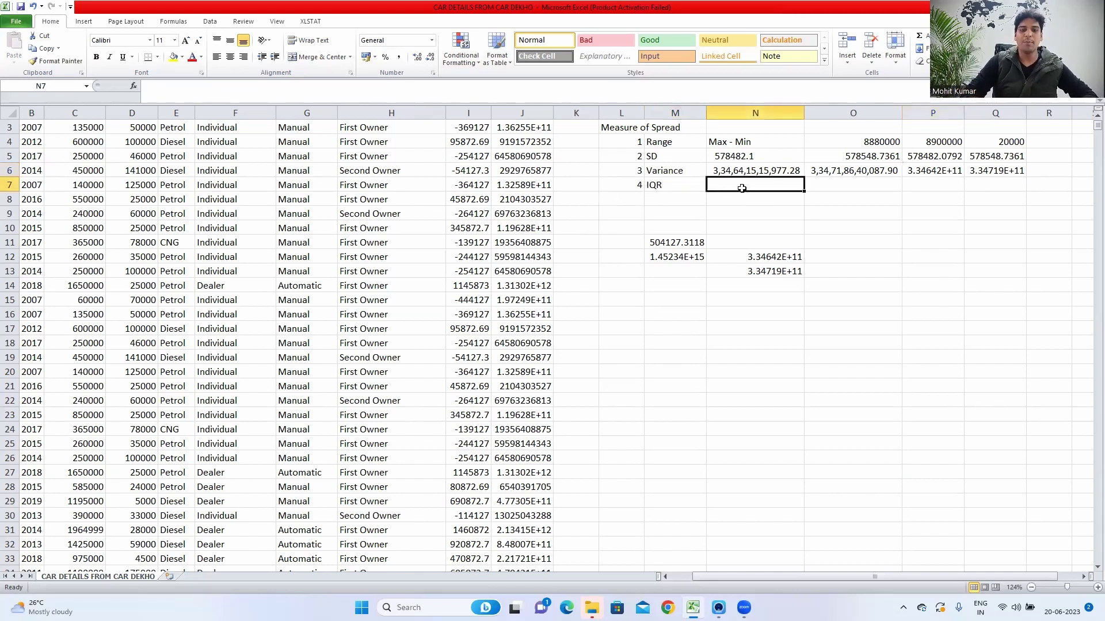
{"action": "left_click", "coordinate": [742, 188]}
{"action": "type", "text": "="}
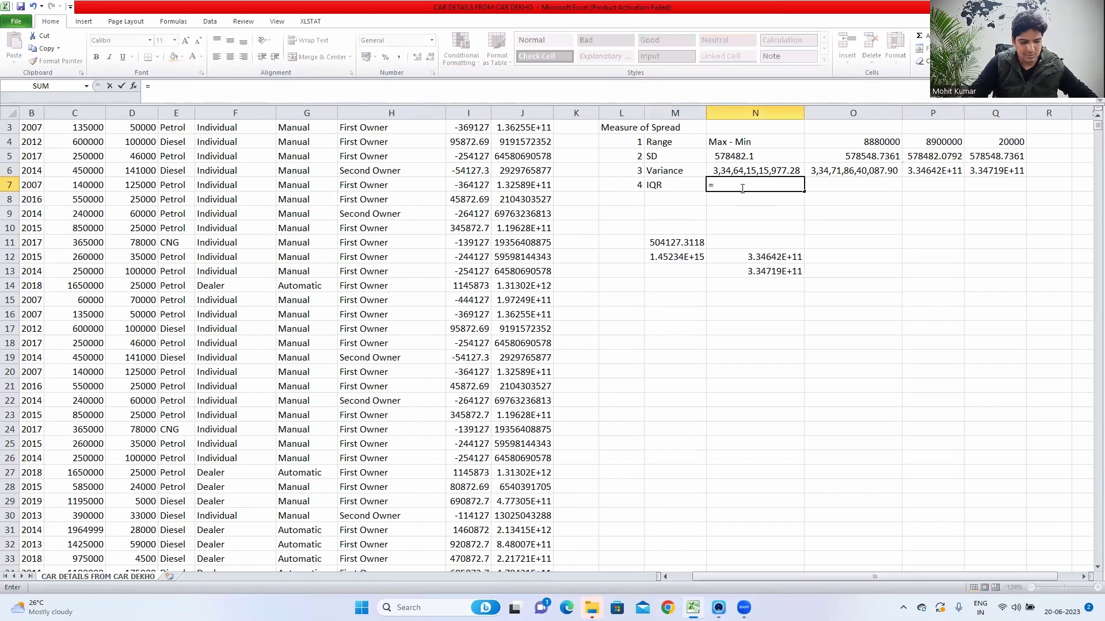
{"action": "type", "text": "3rd Quar"}
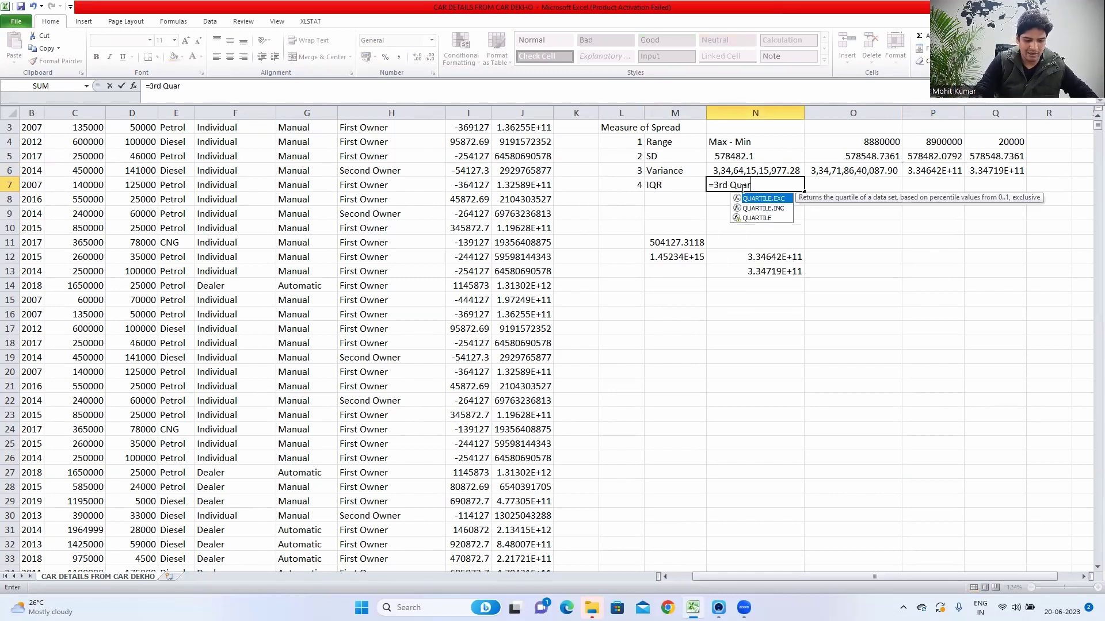
{"action": "type", "text": "tile -"}
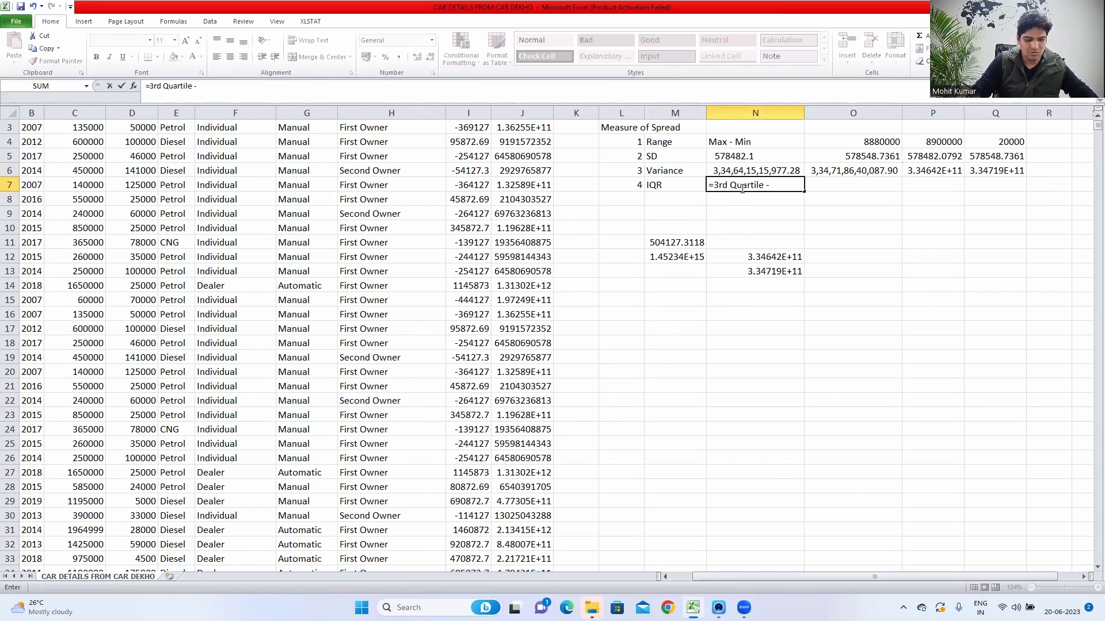
{"action": "type", "text": " 1st Quar"}
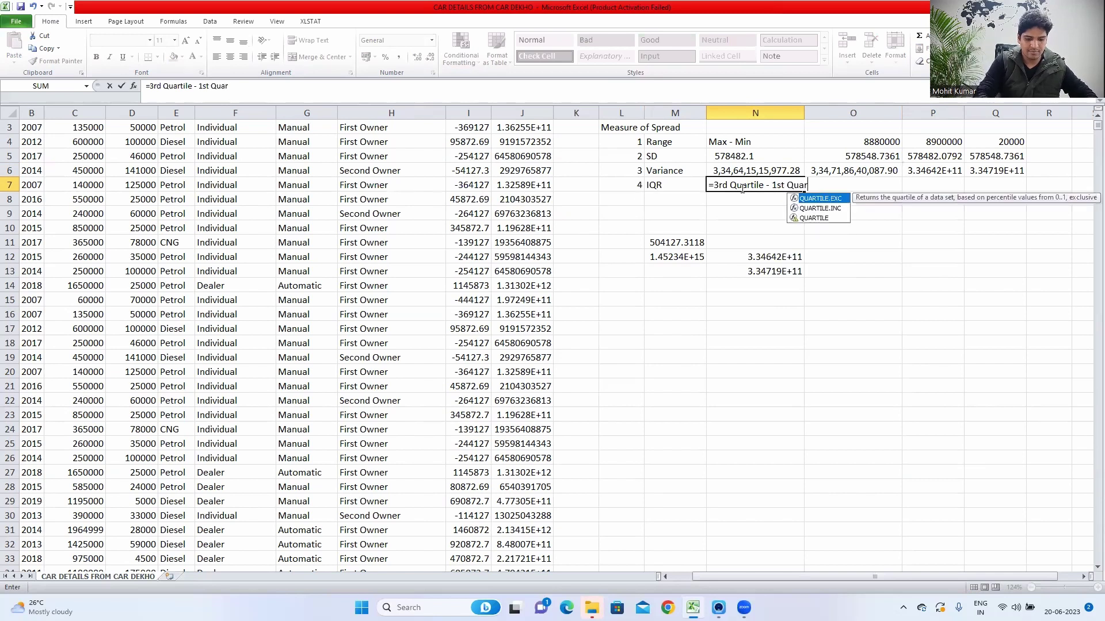
{"action": "type", "text": "tile"}
{"action": "key", "text": "Return"}
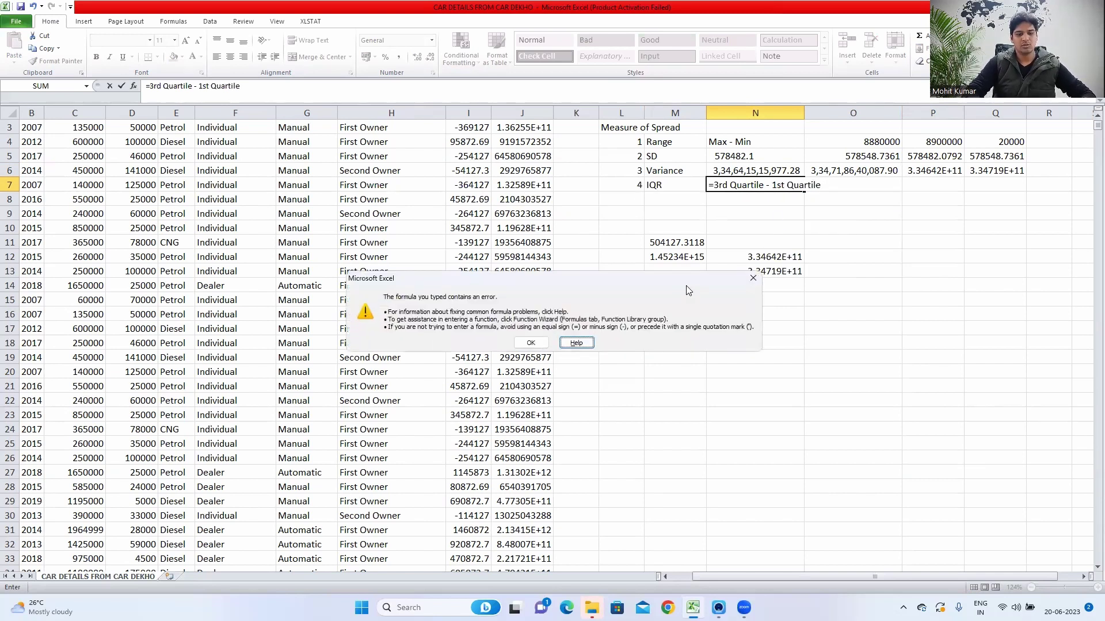
{"action": "left_click", "coordinate": [541, 342]}
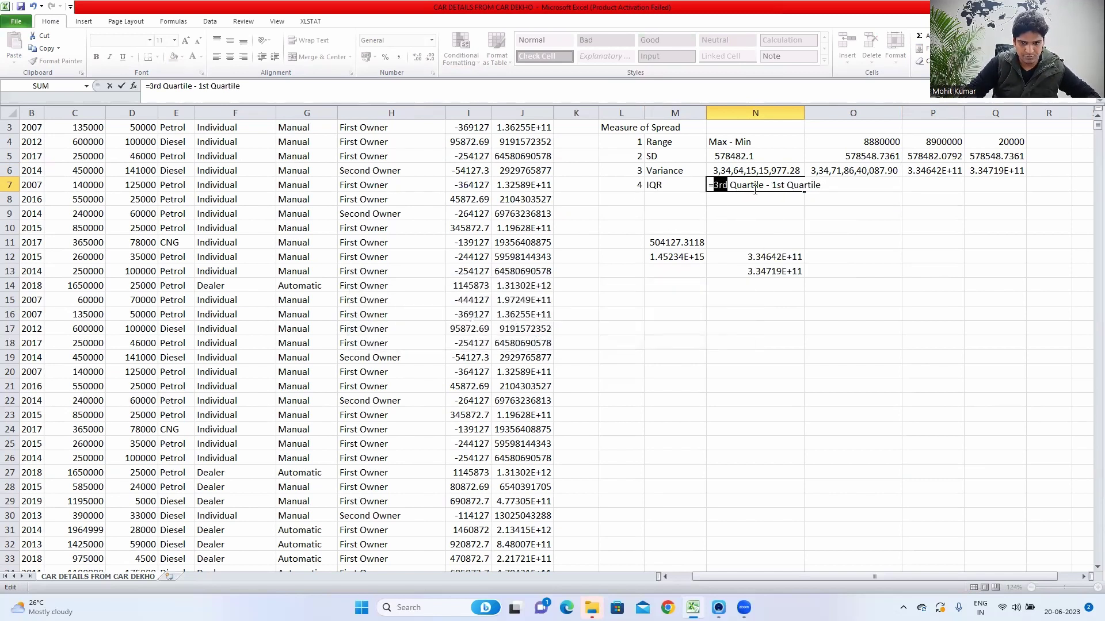
{"action": "key", "text": "Right"}
{"action": "key", "text": "BackSpace"}
{"action": "key", "text": "Return"}
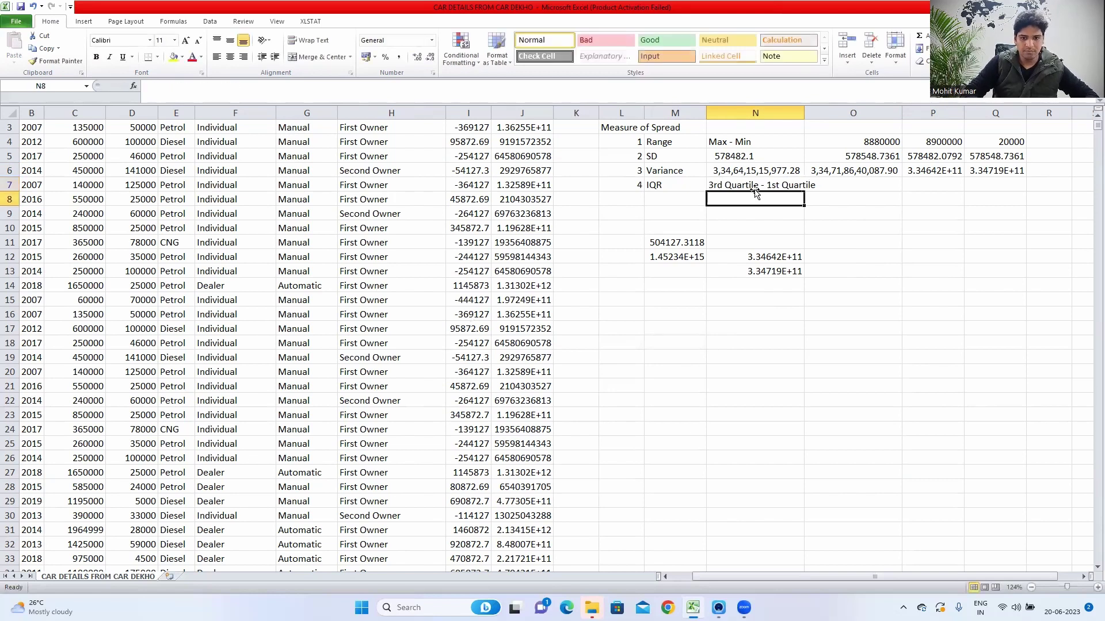
{"action": "left_click_drag", "start_coordinate": [801, 117], "coordinate": [826, 116]}
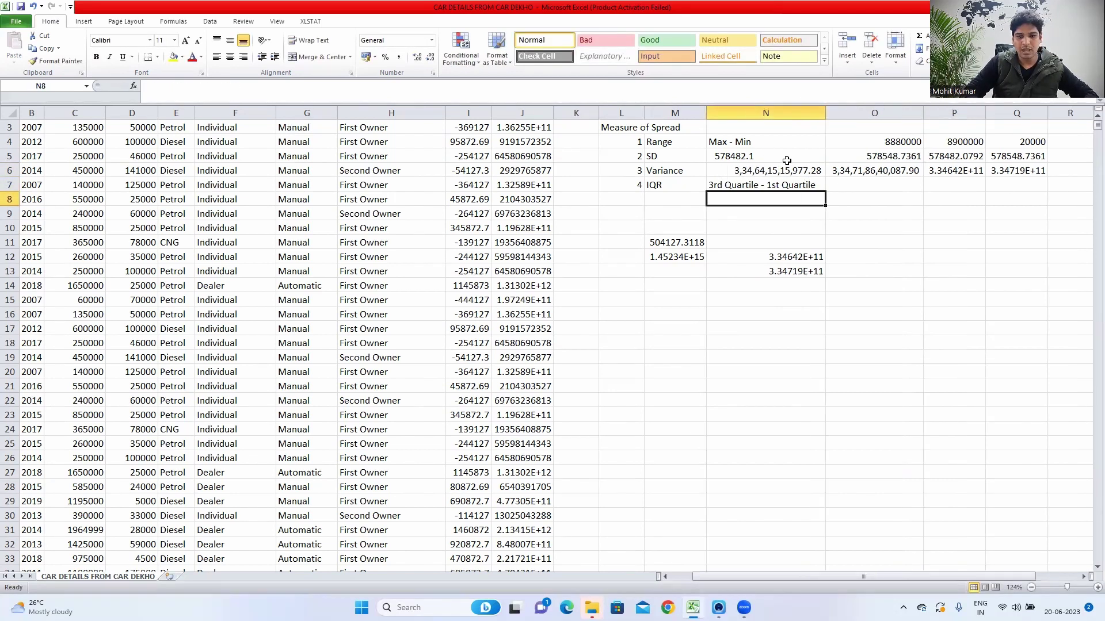
Enter the text "75th Percentile - 25th Percentile" in N8 and autofit column N to it
{"action": "left_click", "coordinate": [759, 184]}
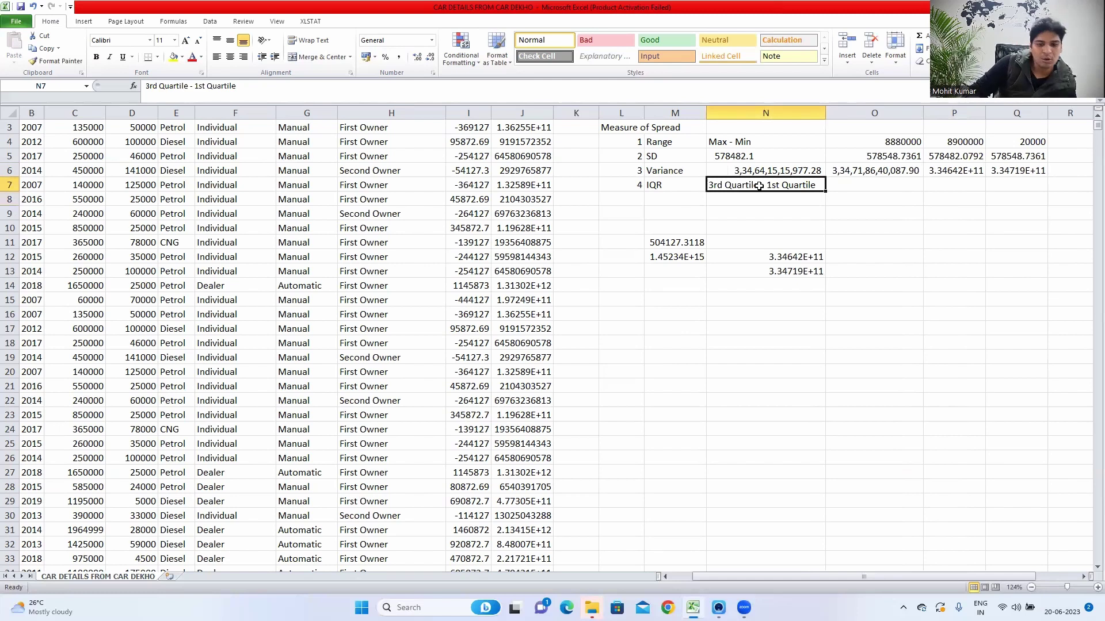
{"action": "key", "text": "Right"}
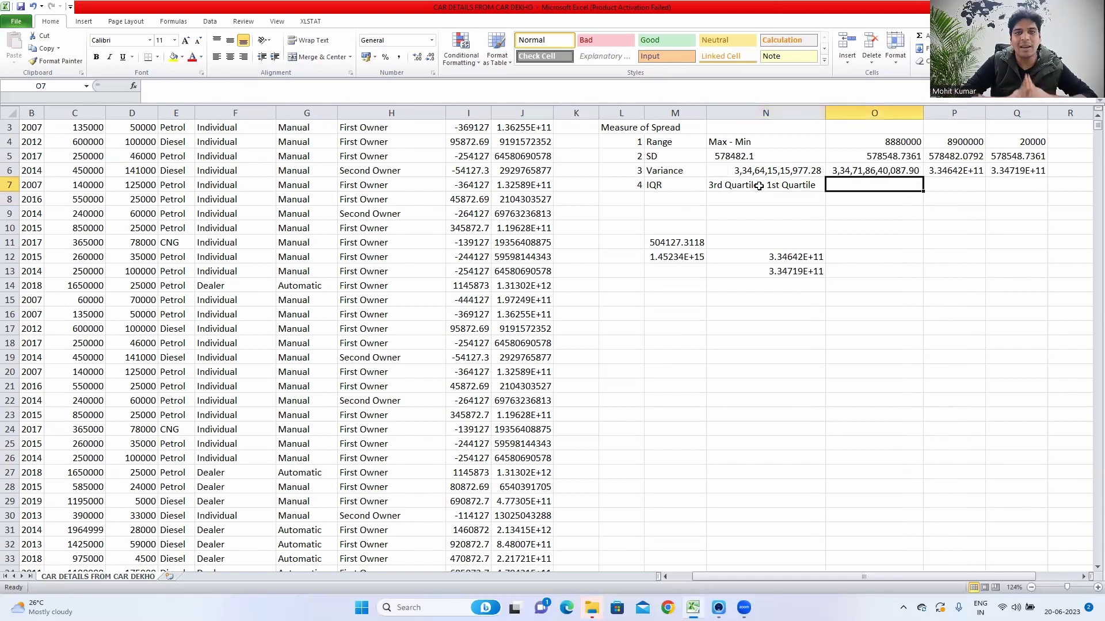
{"action": "key", "text": "Down"}
{"action": "key", "text": "Left"}
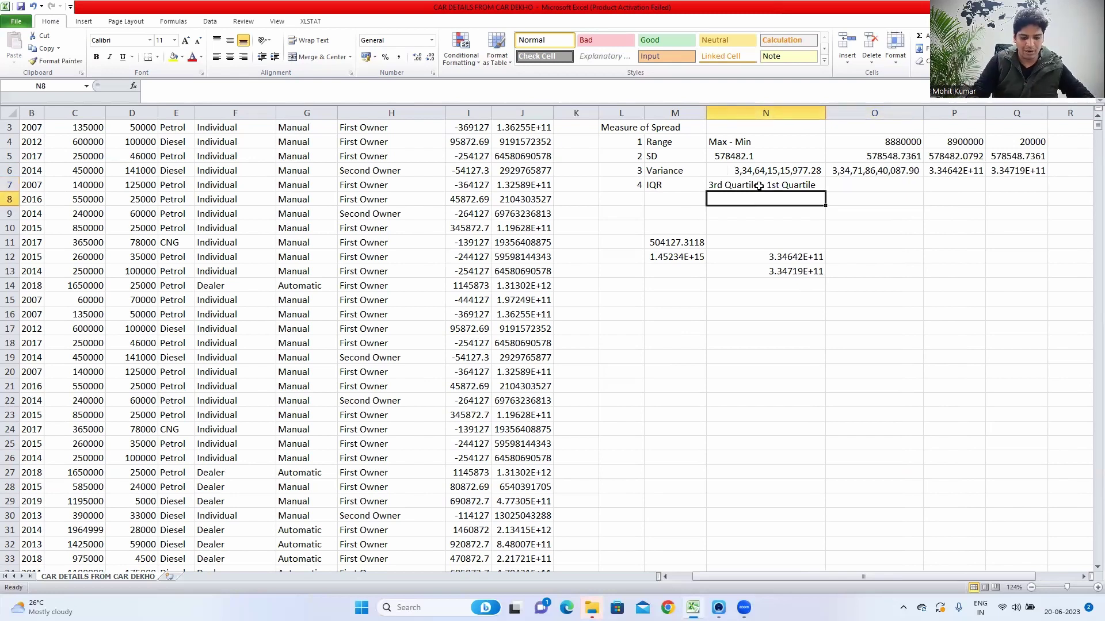
{"action": "type", "text": "7"}
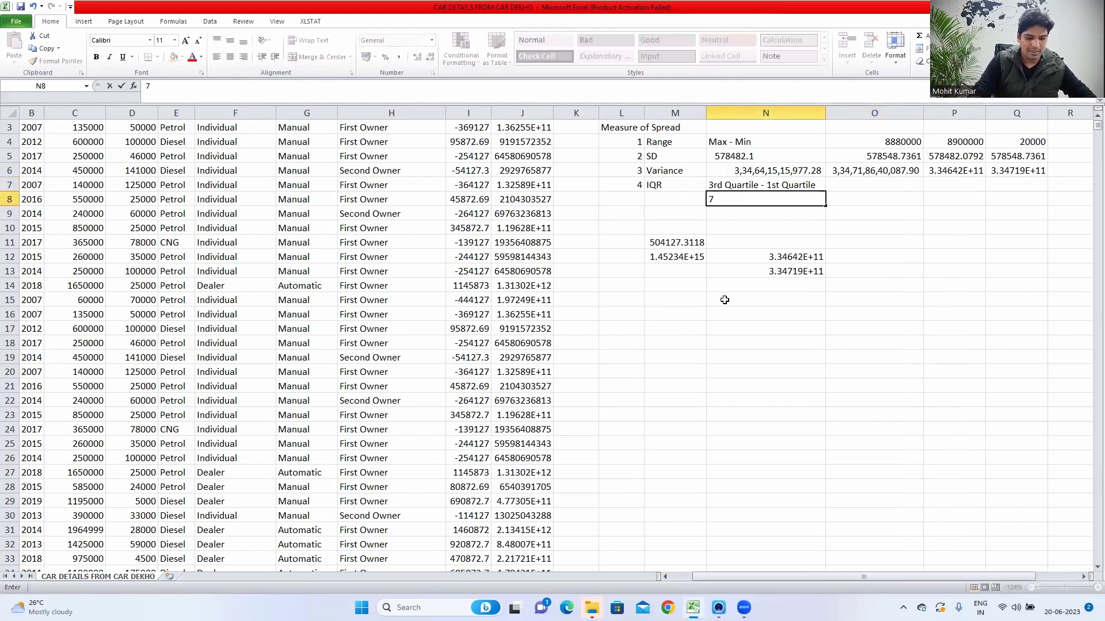
{"action": "type", "text": "5th "}
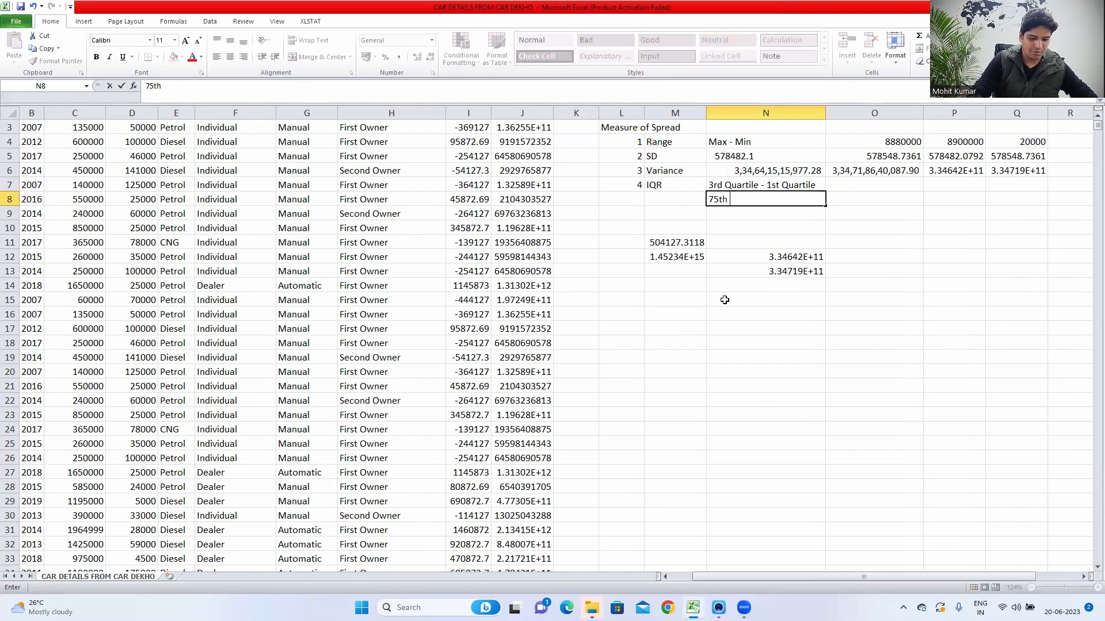
{"action": "type", "text": "Percentile "}
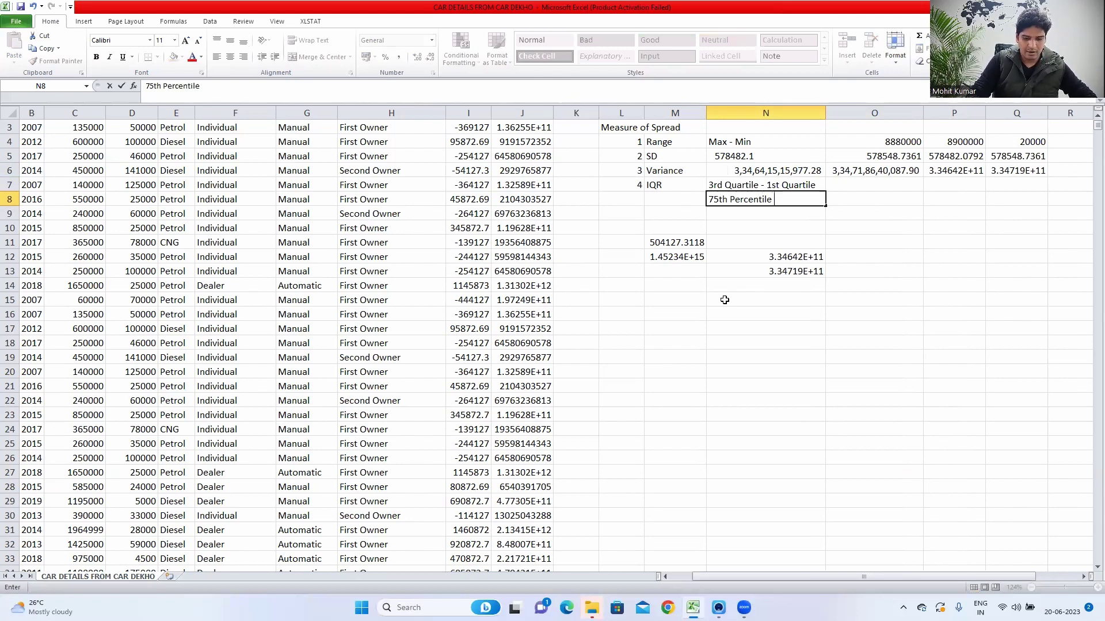
{"action": "type", "text": "- 25t"}
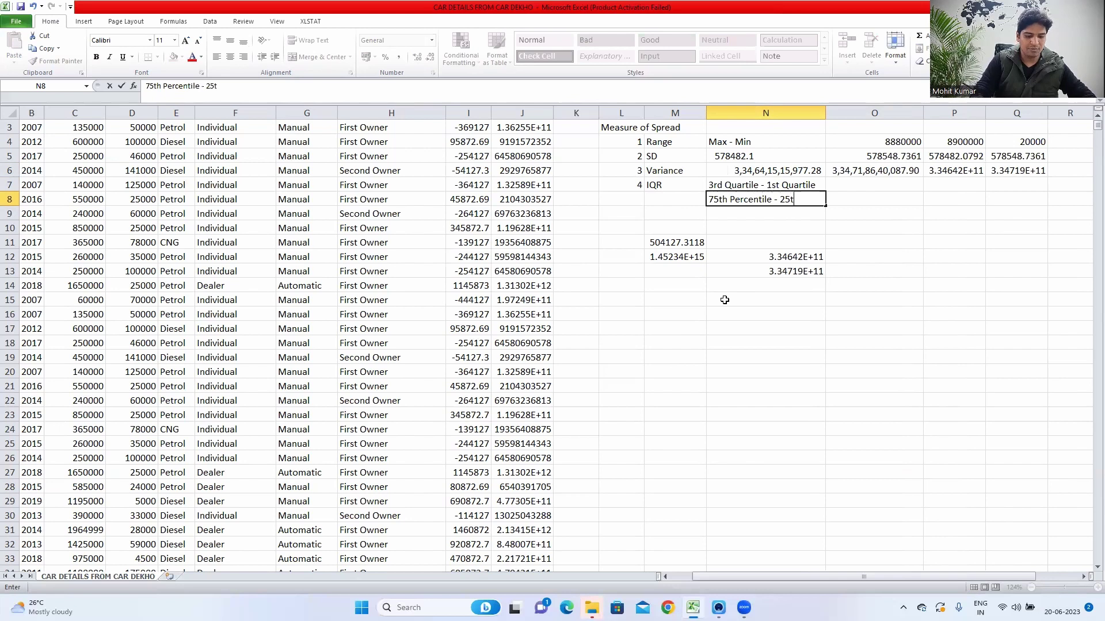
{"action": "type", "text": "h Percentile"}
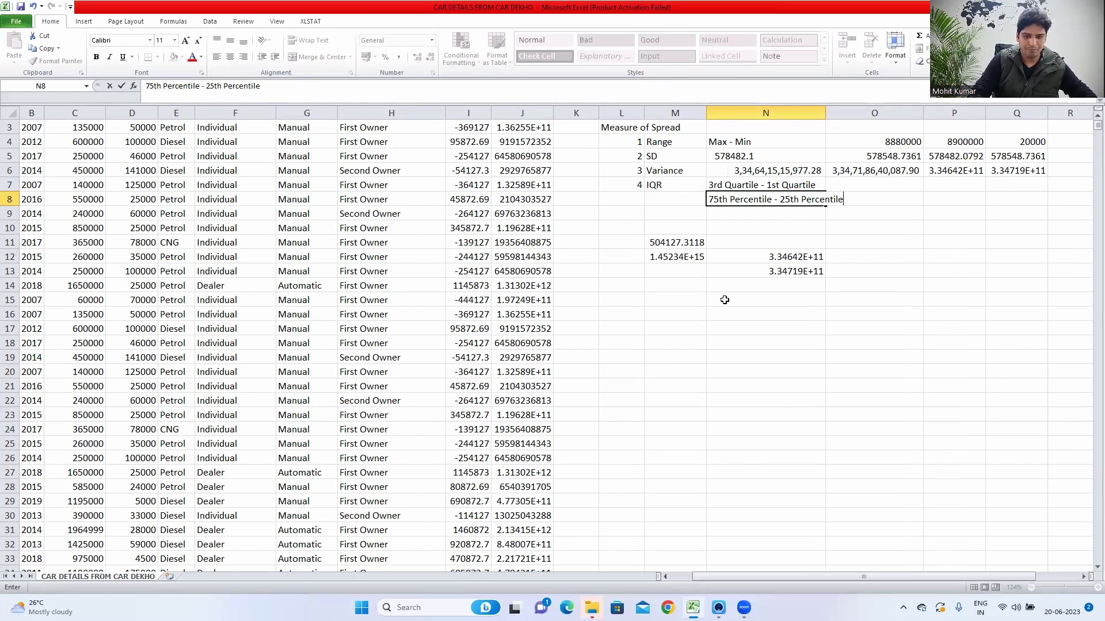
{"action": "key", "text": "ctrl+Return"}
{"action": "double_click", "coordinate": [825, 112]}
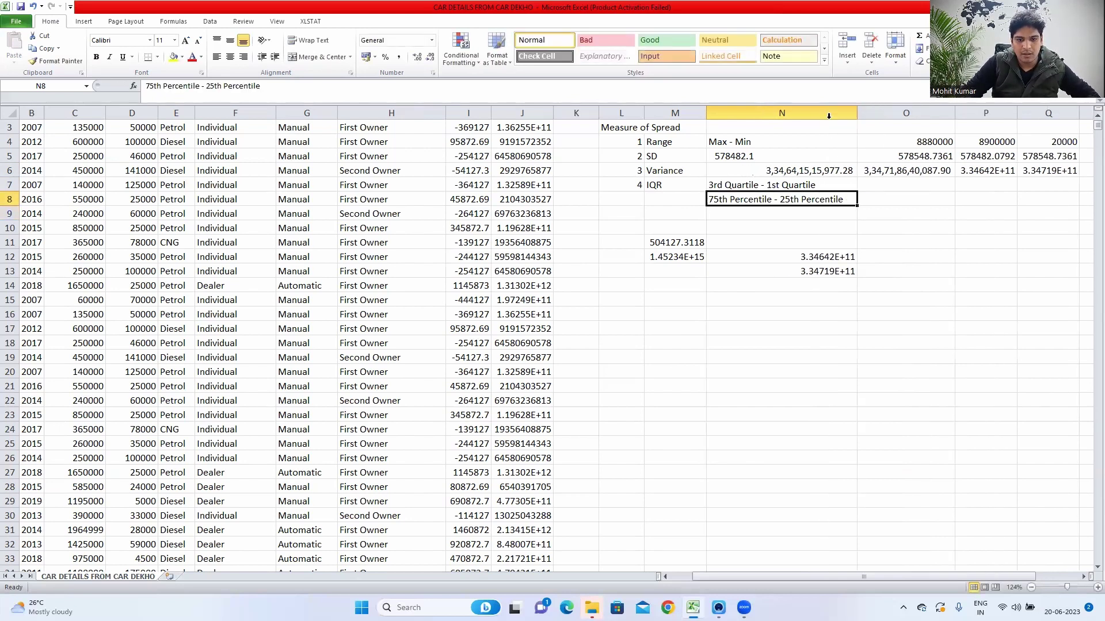
{"action": "left_click_drag", "start_coordinate": [829, 184], "coordinate": [829, 199]}
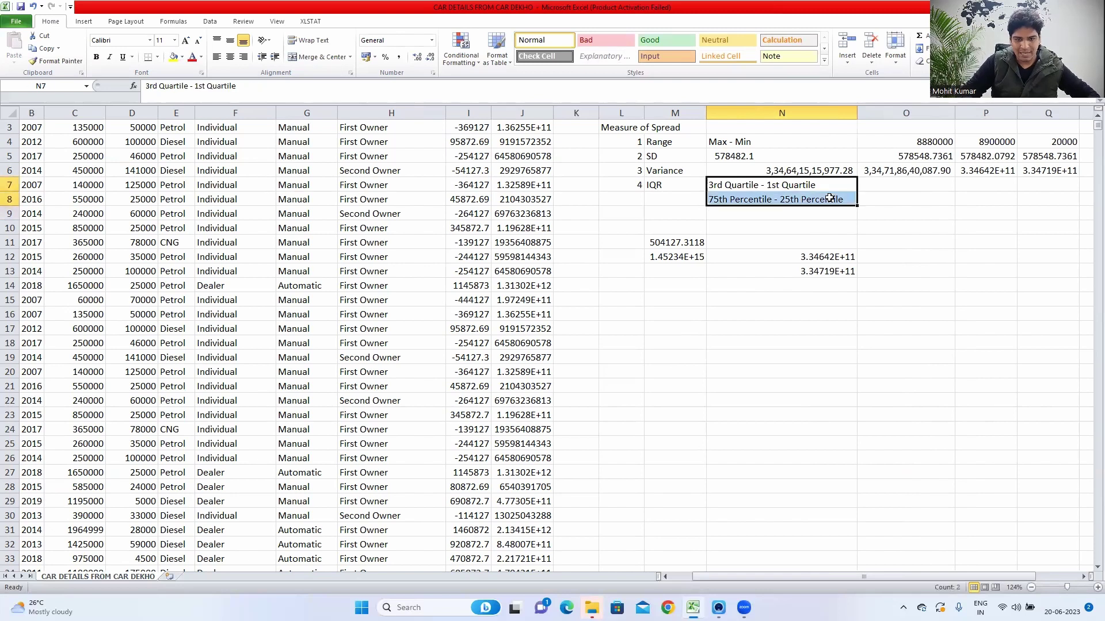
{"action": "left_click", "coordinate": [829, 199]}
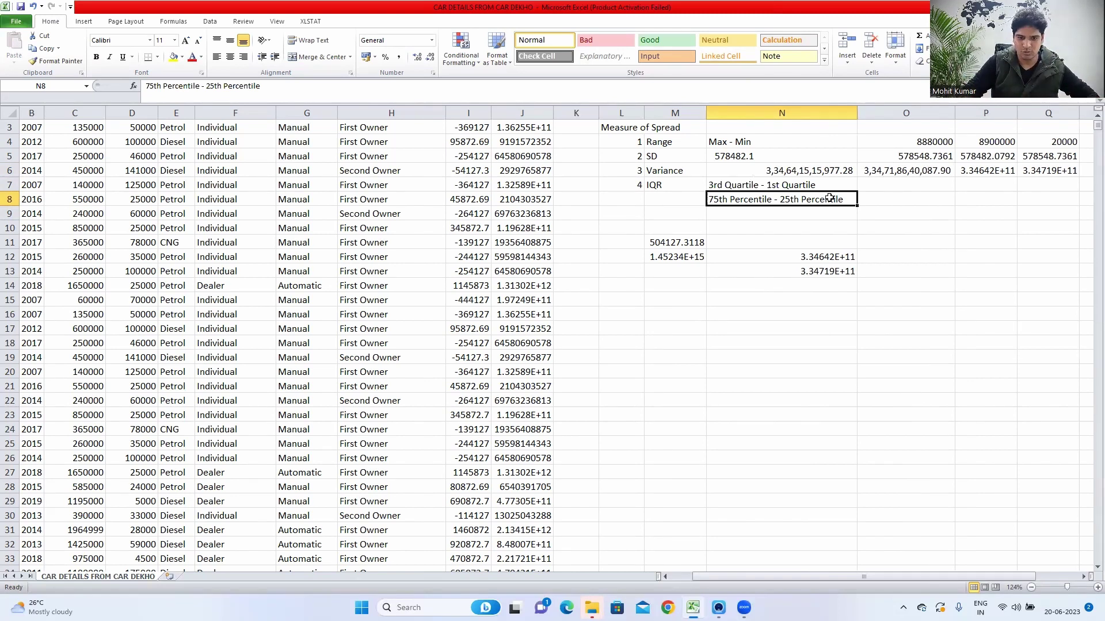
Calculate the first quartile of the selling prices in O7 with QUARTILE over C2:C4341 and quart 1
{"action": "key", "text": "Up"}
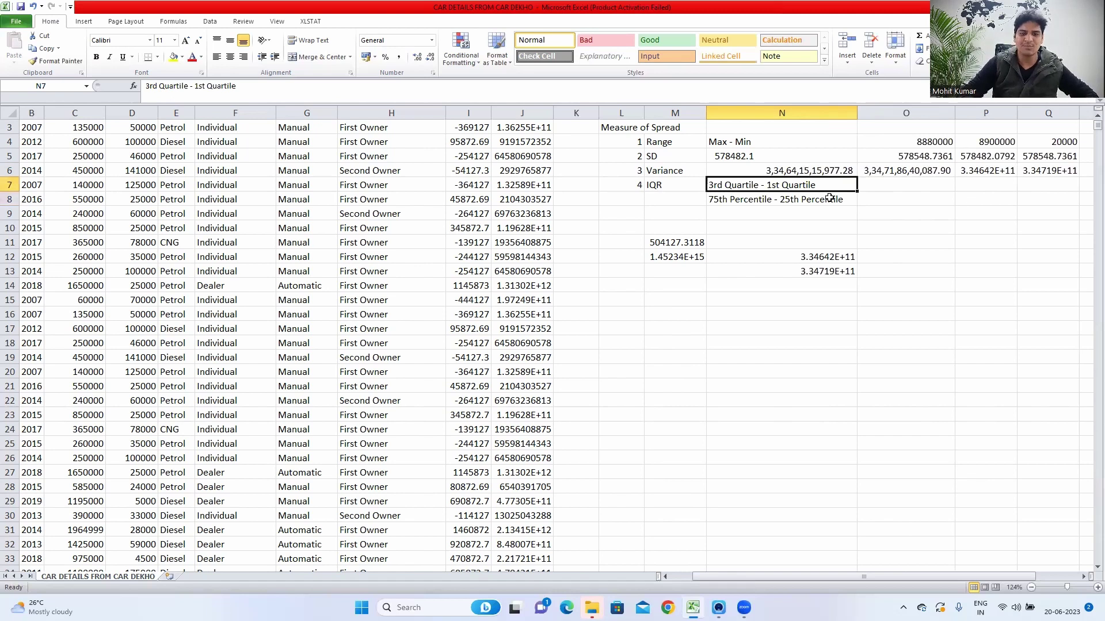
{"action": "key", "text": "Right"}
{"action": "type", "text": "="}
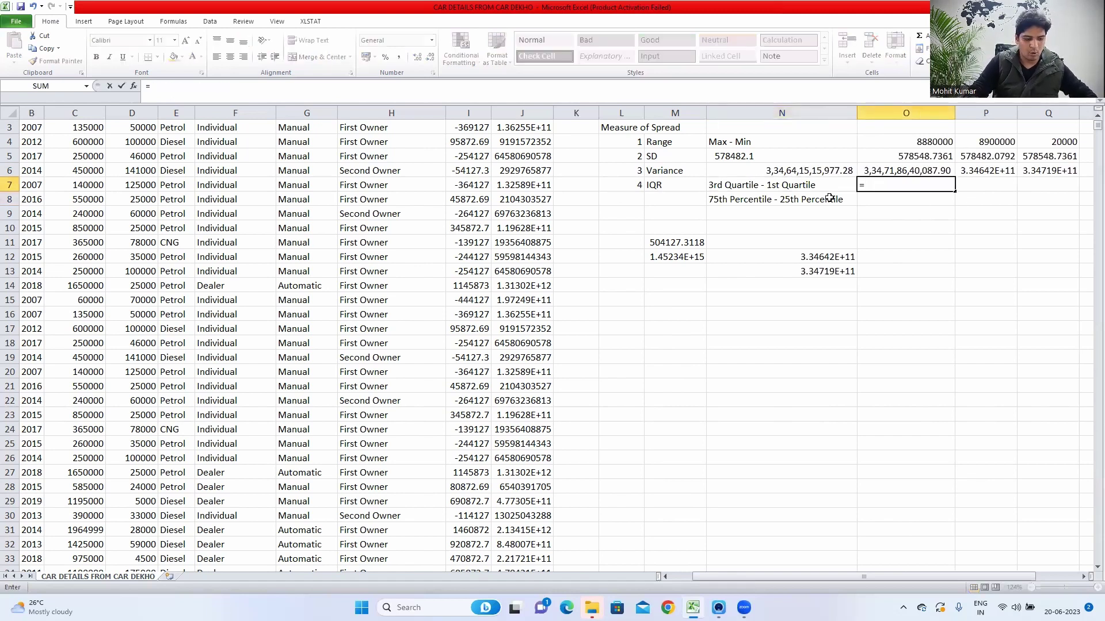
{"action": "type", "text": "quar"}
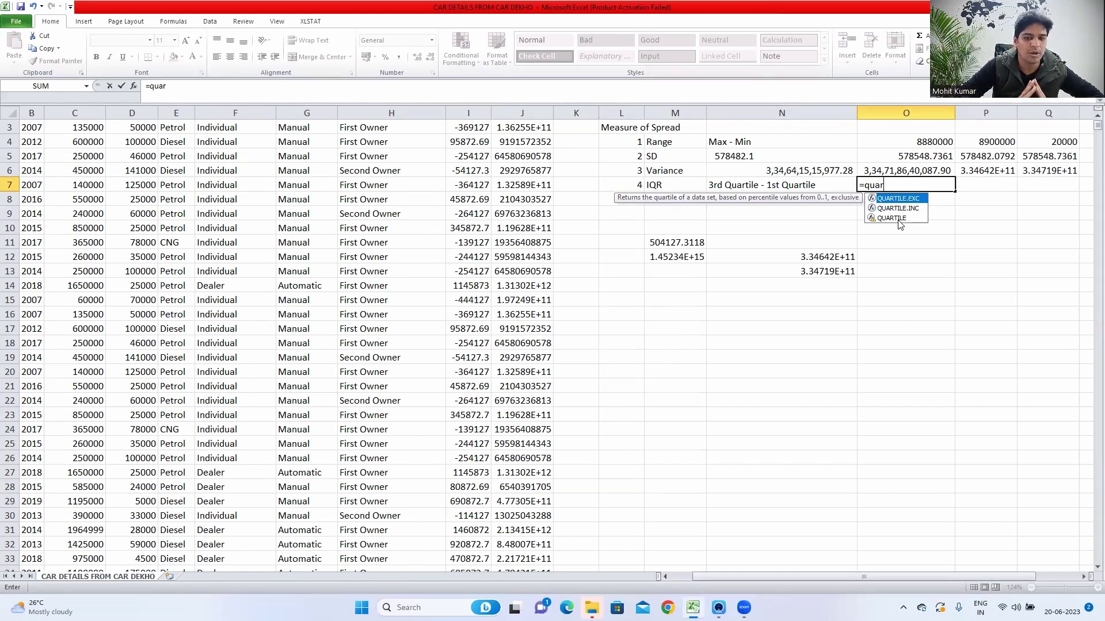
{"action": "left_click", "coordinate": [893, 218]}
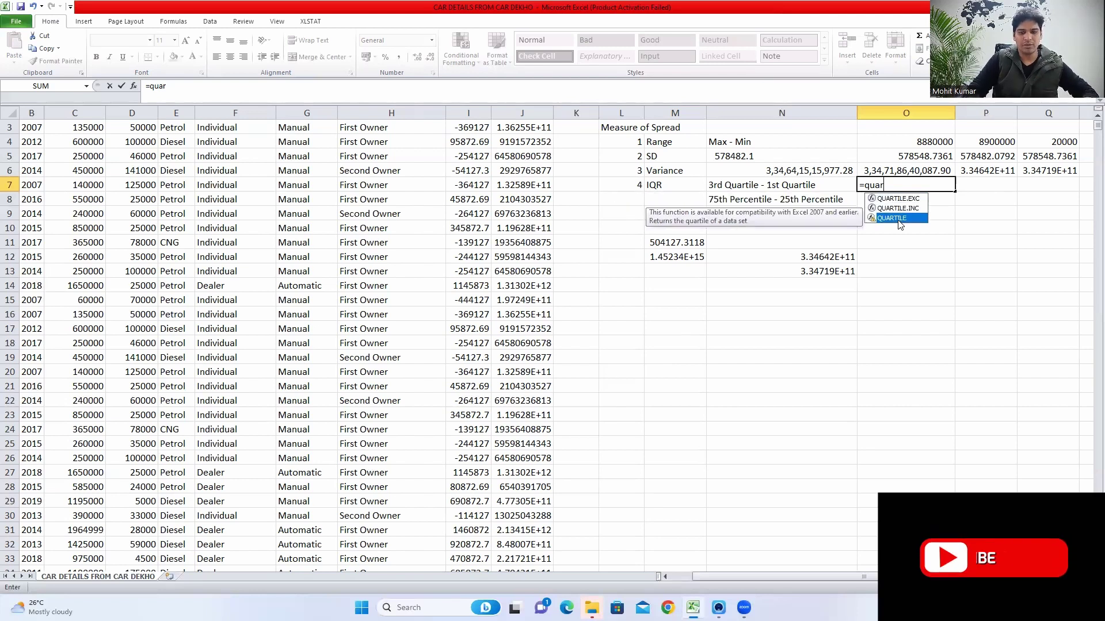
{"action": "double_click", "coordinate": [900, 221]}
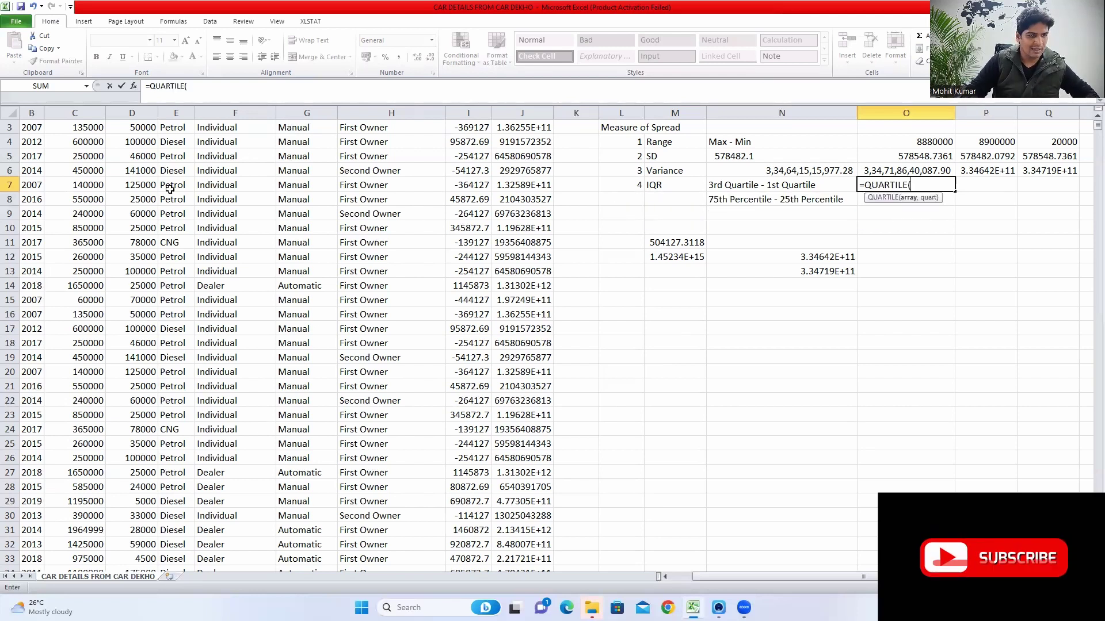
{"action": "scroll", "coordinate": [170, 190], "scroll_direction": "left", "scroll_amount": 2}
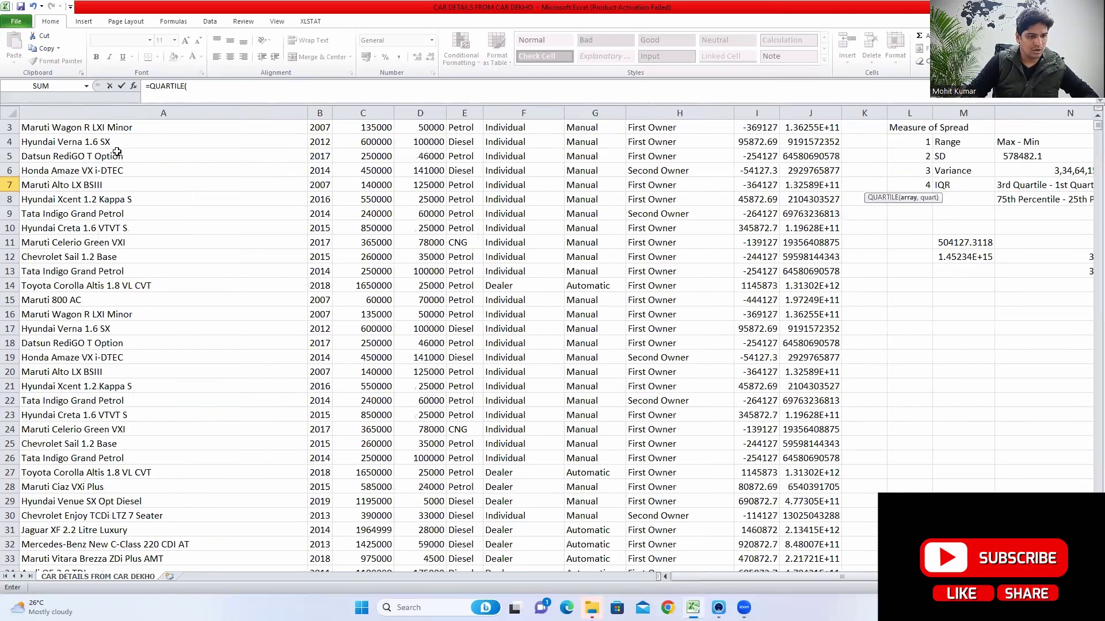
{"action": "left_click", "coordinate": [389, 138]}
{"action": "scroll", "coordinate": [389, 138], "scroll_direction": "up", "scroll_amount": 1}
{"action": "left_click", "coordinate": [389, 138]}
{"action": "key", "text": "ctrl+shift+Down"}
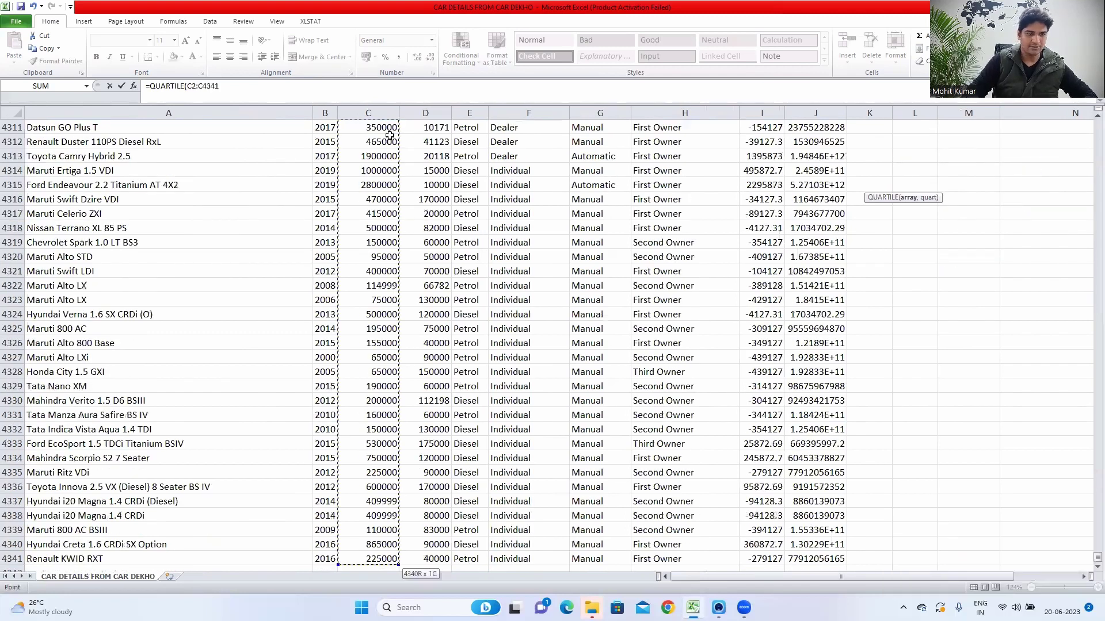
{"action": "type", "text": ","}
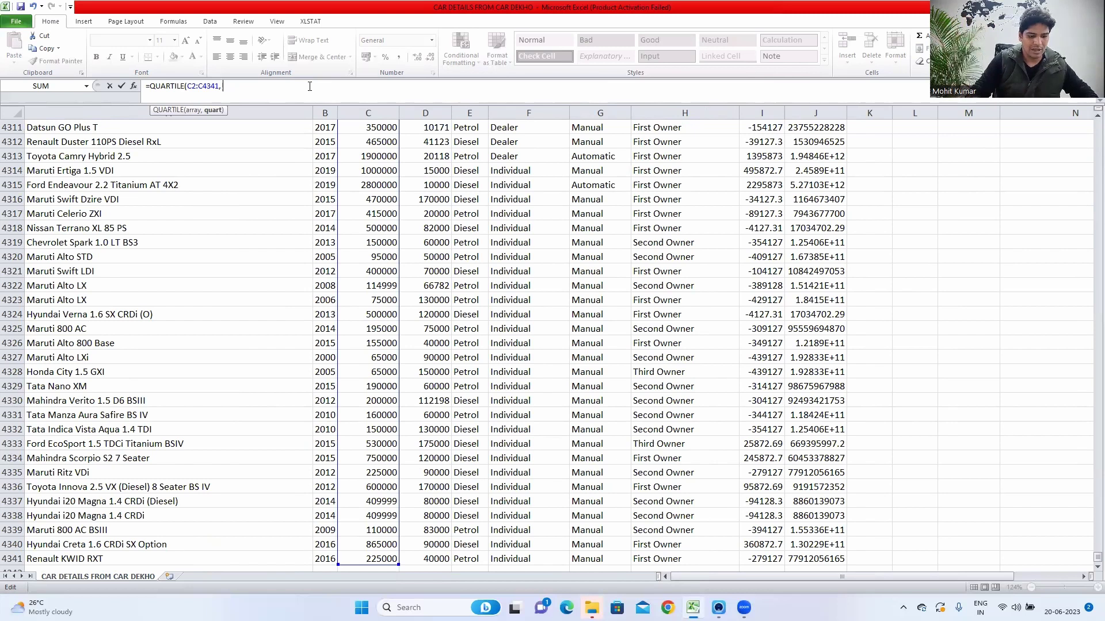
{"action": "type", "text": "1"}
{"action": "key", "text": "BackSpace"}
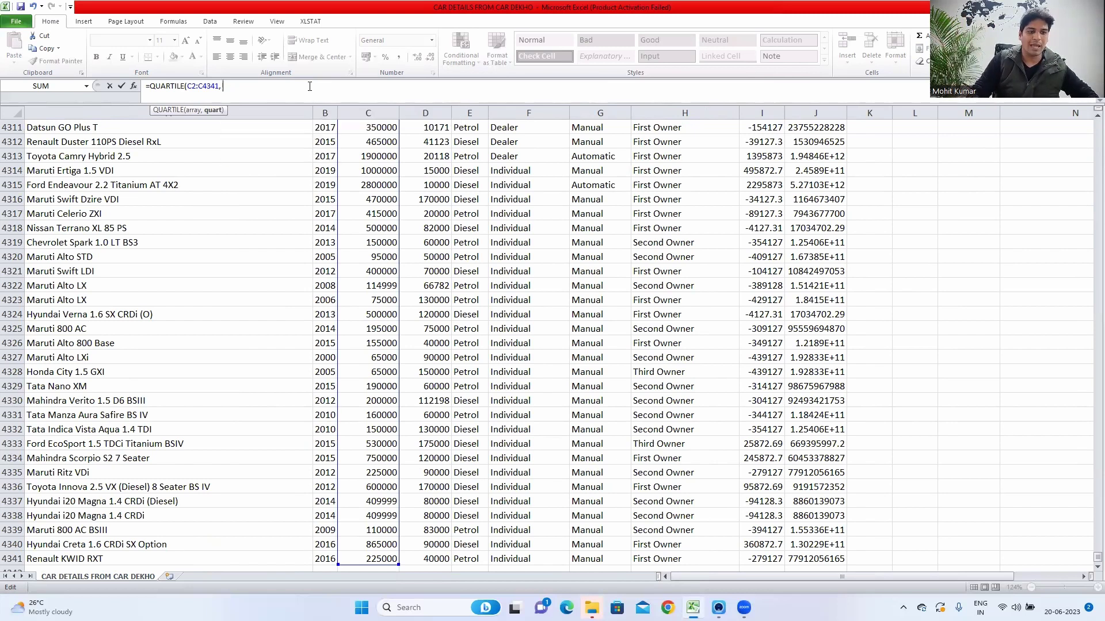
{"action": "type", "text": "1"}
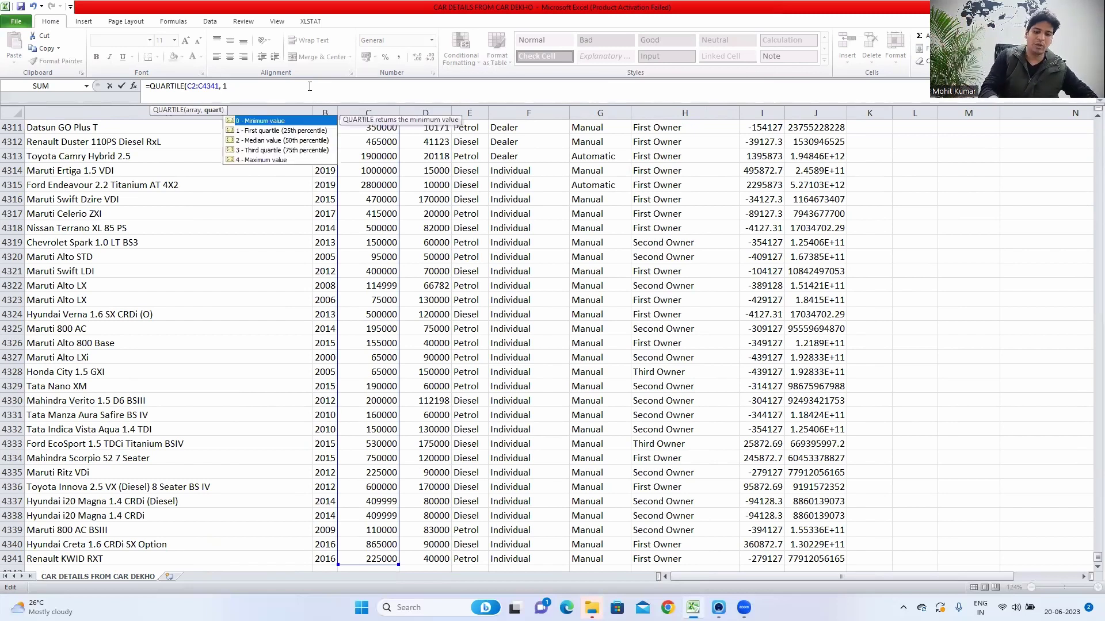
{"action": "type", "text": ")"}
{"action": "key", "text": "Return"}
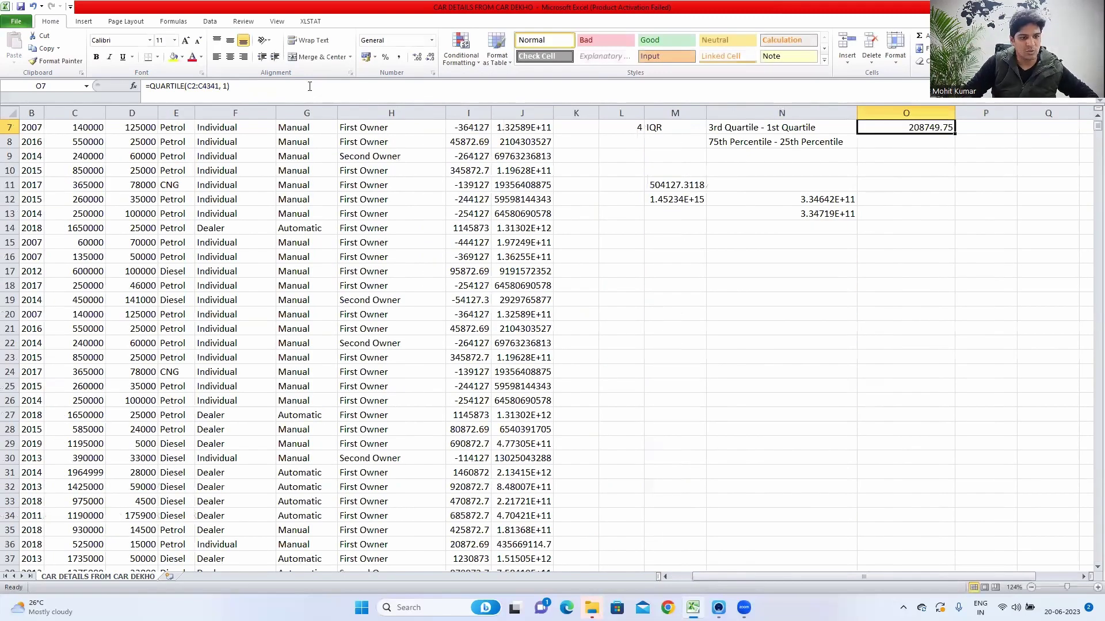
Try to reuse the first-quartile formula by copying it from O7 into P7
{"action": "scroll", "coordinate": [309, 86], "scroll_direction": "up", "scroll_amount": 1}
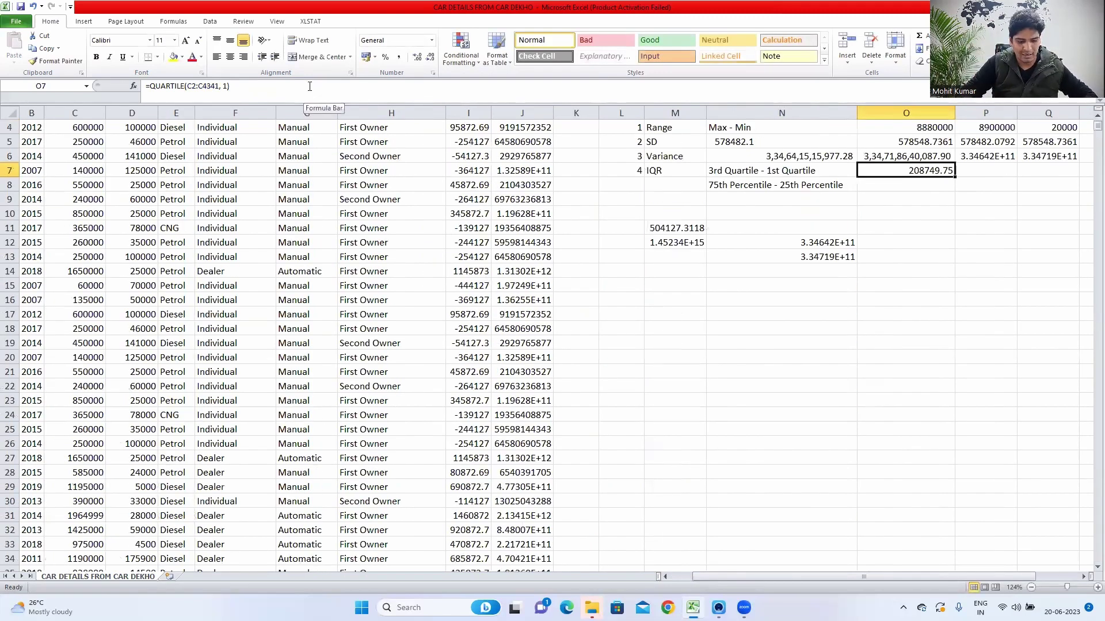
{"action": "key", "text": "ctrl+c"}
{"action": "key", "text": "Right"}
{"action": "key", "text": "ctrl+v"}
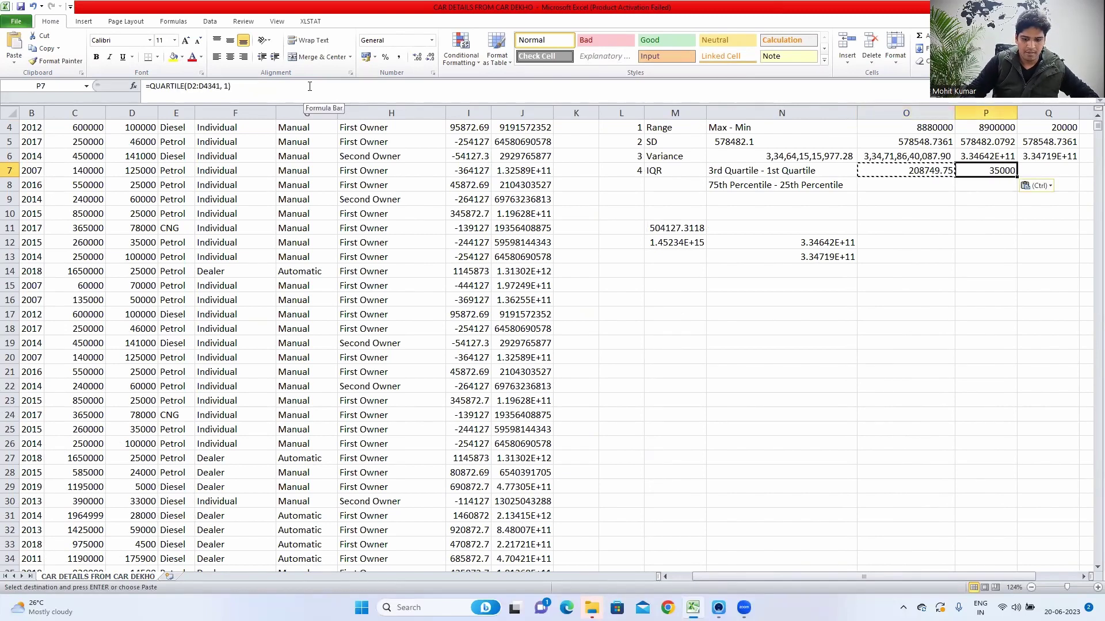
Calculate the third quartile of the selling prices in P7 with QUARTILE over C2:C4341 and quart 3
{"action": "type", "text": "="}
{"action": "type", "text": "quartile"}
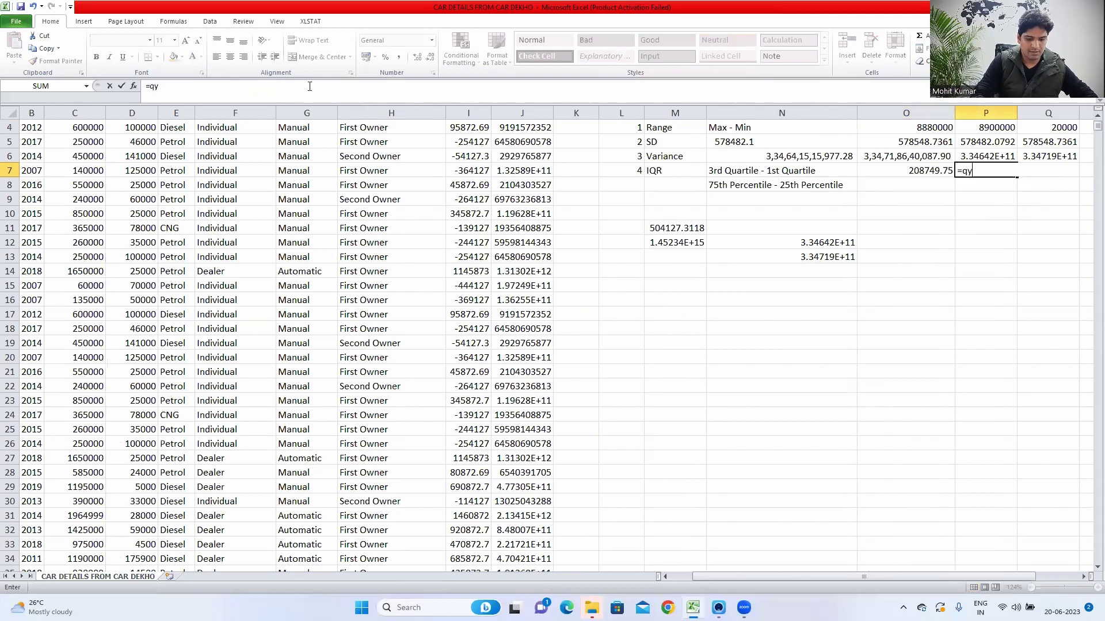
{"action": "type", "text": "("}
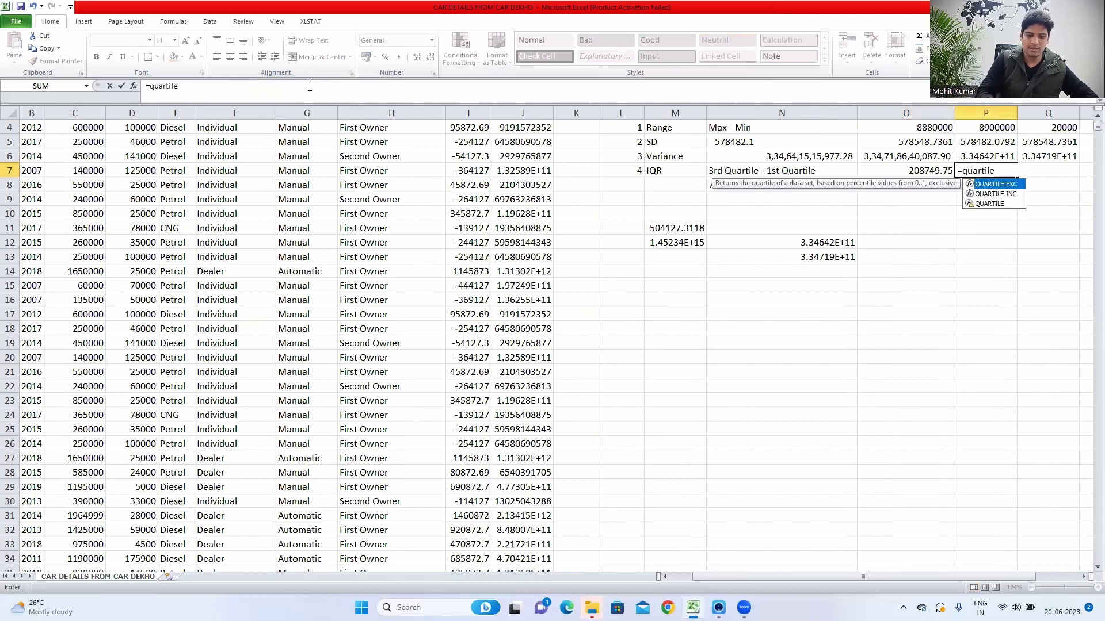
{"action": "scroll", "coordinate": [32, 228], "scroll_direction": "left", "scroll_amount": 1}
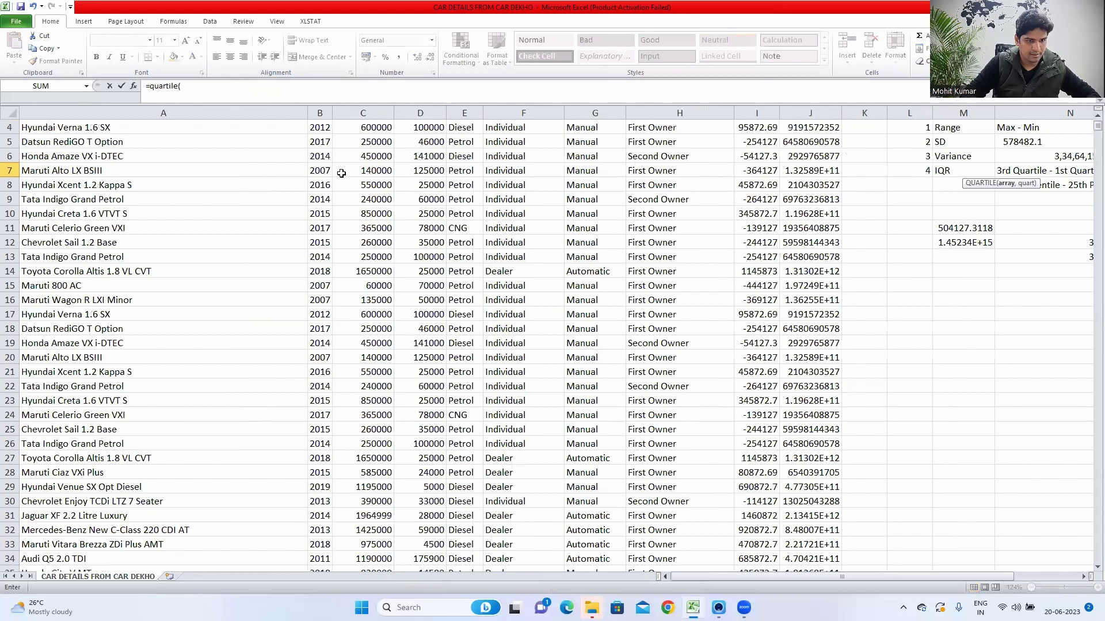
{"action": "left_click", "coordinate": [363, 137]}
{"action": "scroll", "coordinate": [363, 138], "scroll_direction": "up", "scroll_amount": 3}
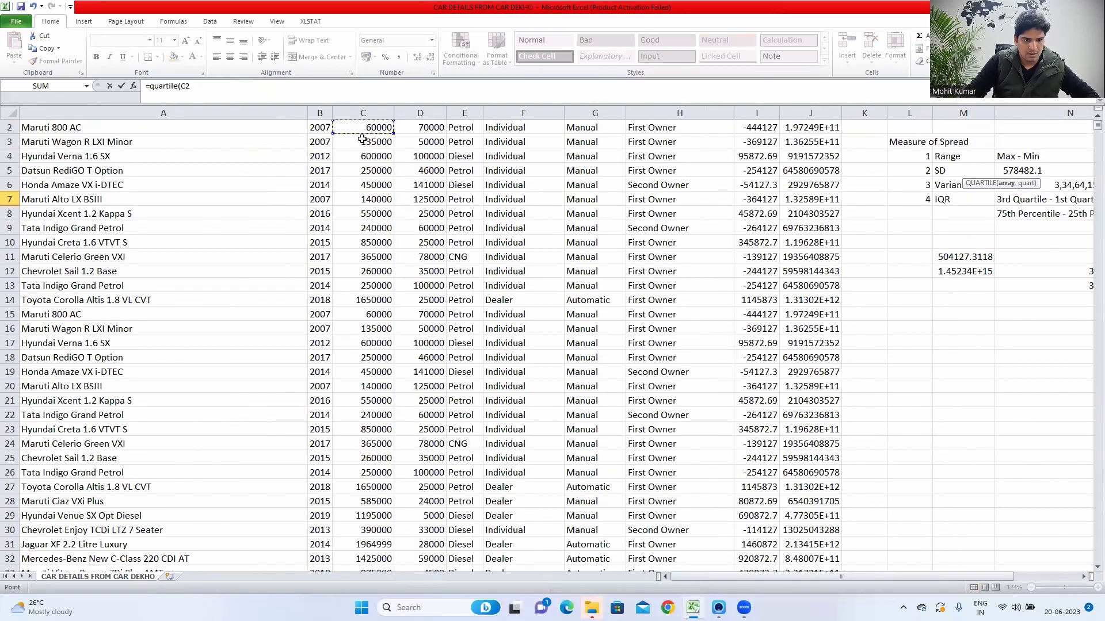
{"action": "left_click", "coordinate": [363, 140]}
{"action": "key", "text": "ctrl+shift+Down"}
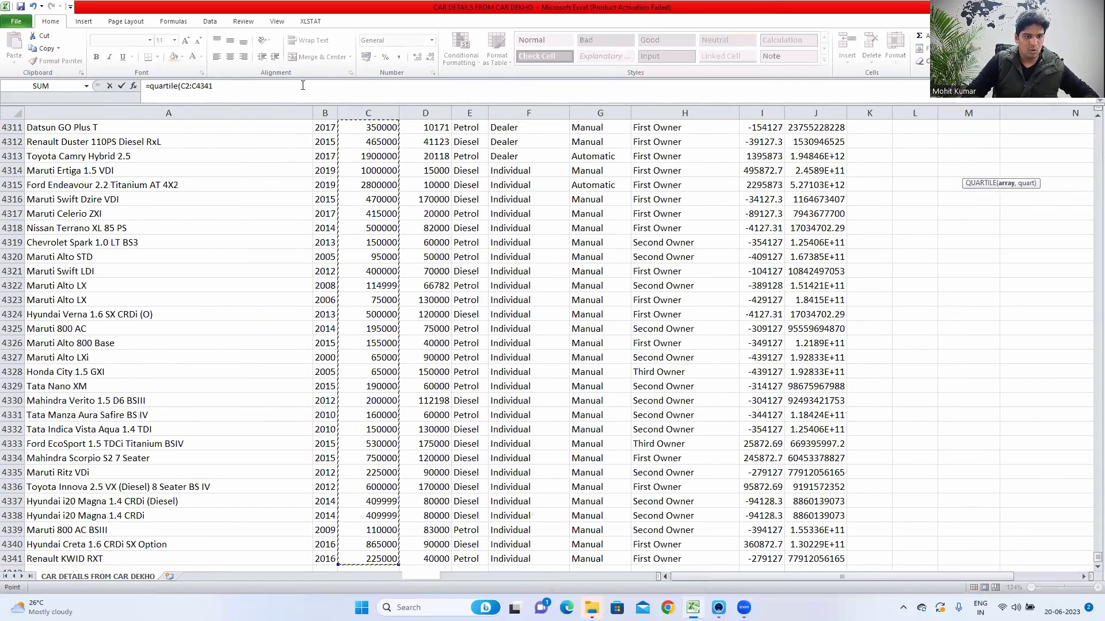
{"action": "type", "text": ", 3)"}
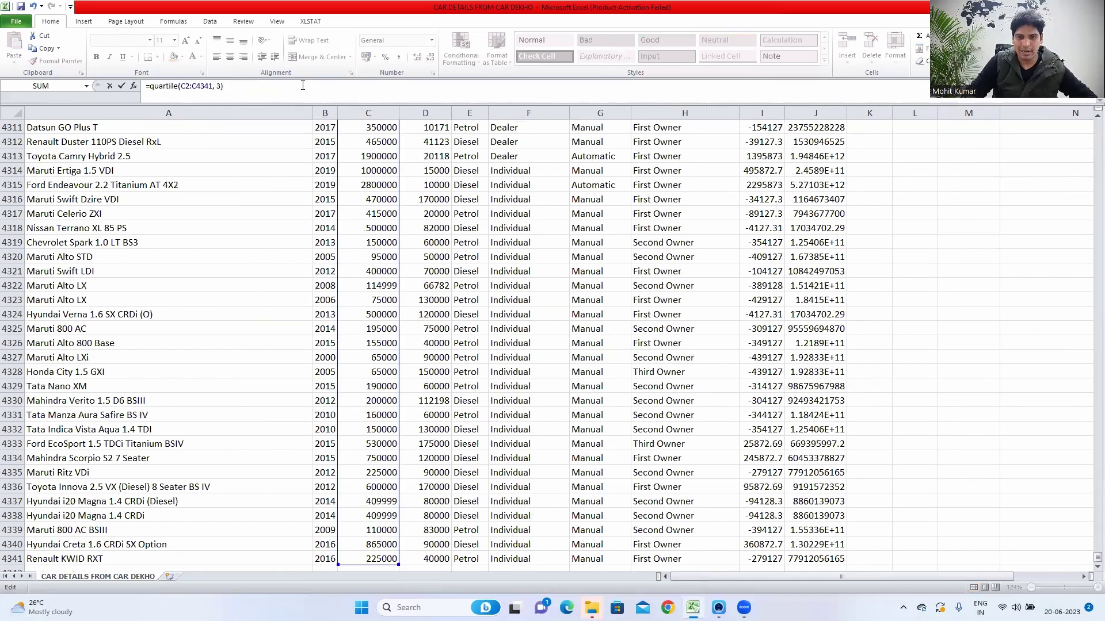
{"action": "key", "text": "Return"}
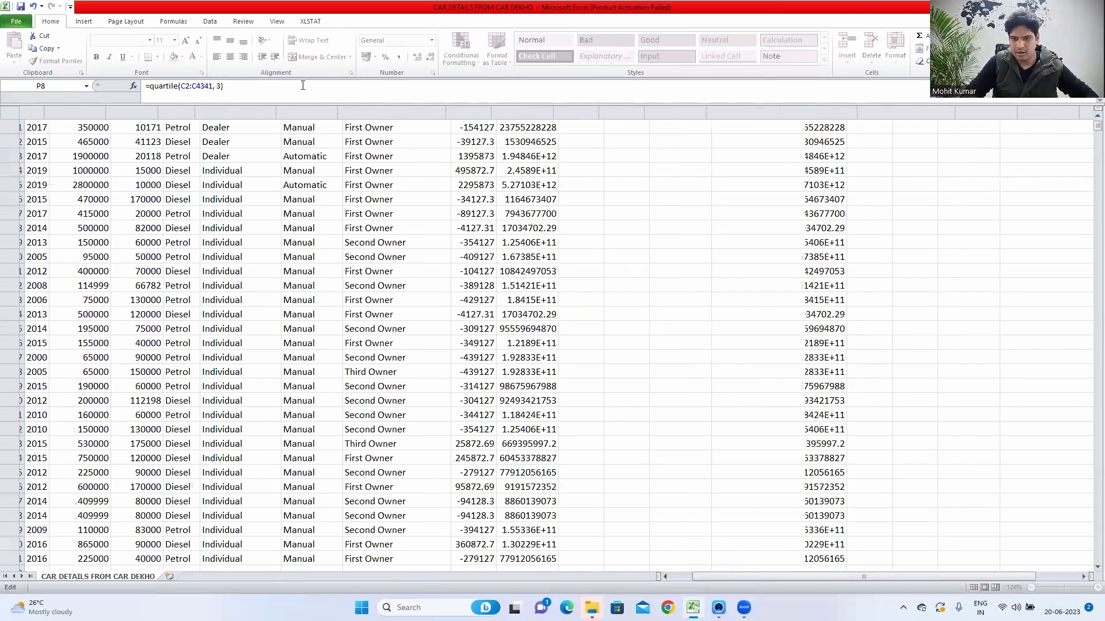
{"action": "key", "text": "Up"}
{"action": "key", "text": "Up"}
{"action": "key", "text": "Up"}
{"action": "key", "text": "Up"}
{"action": "key", "text": "Down"}
{"action": "key", "text": "Down"}
{"action": "key", "text": "Down"}
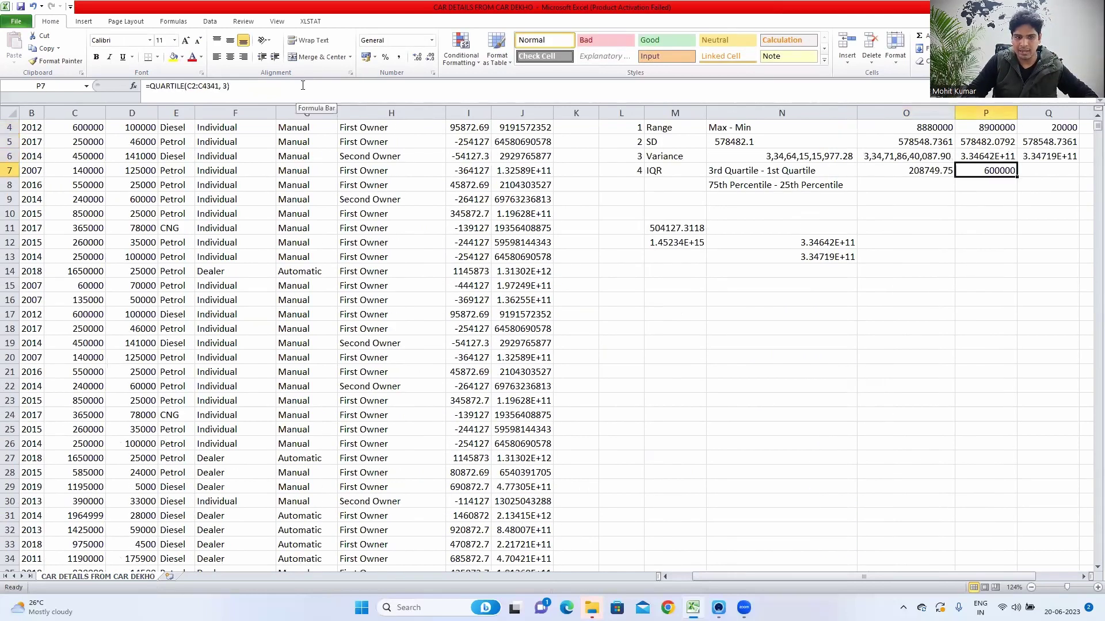
Calculate the IQR in Q7 by subtracting the first quartile from the third with =P7-O7
{"action": "key", "text": "Right"}
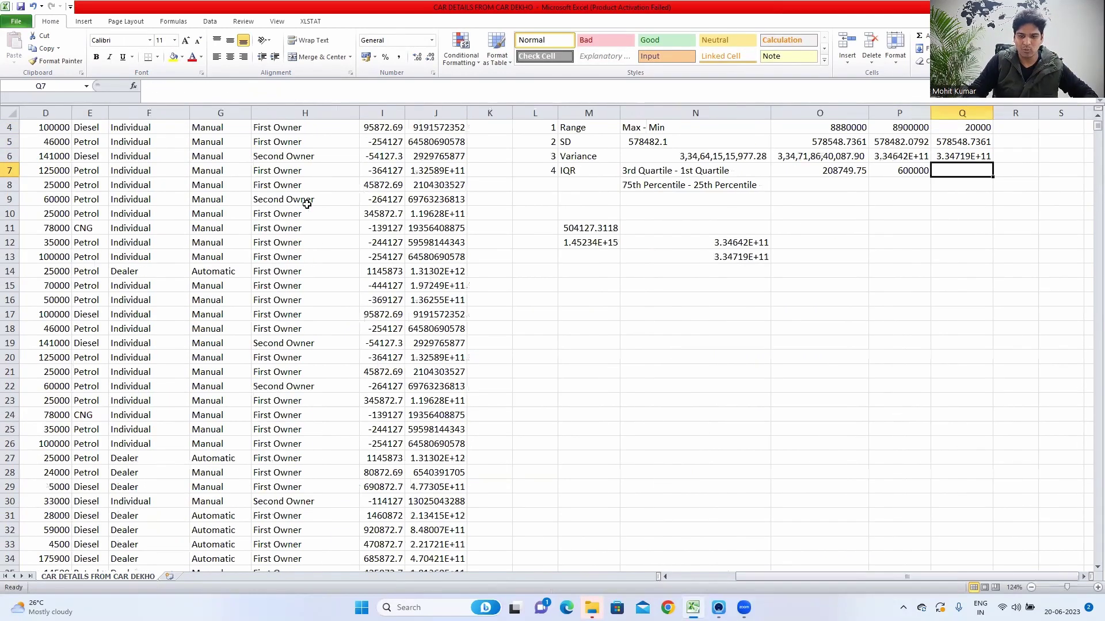
{"action": "type", "text": "="}
{"action": "key", "text": "Left"}
{"action": "type", "text": "-"}
{"action": "key", "text": "Left"}
{"action": "key", "text": "Left"}
{"action": "key", "text": "Left"}
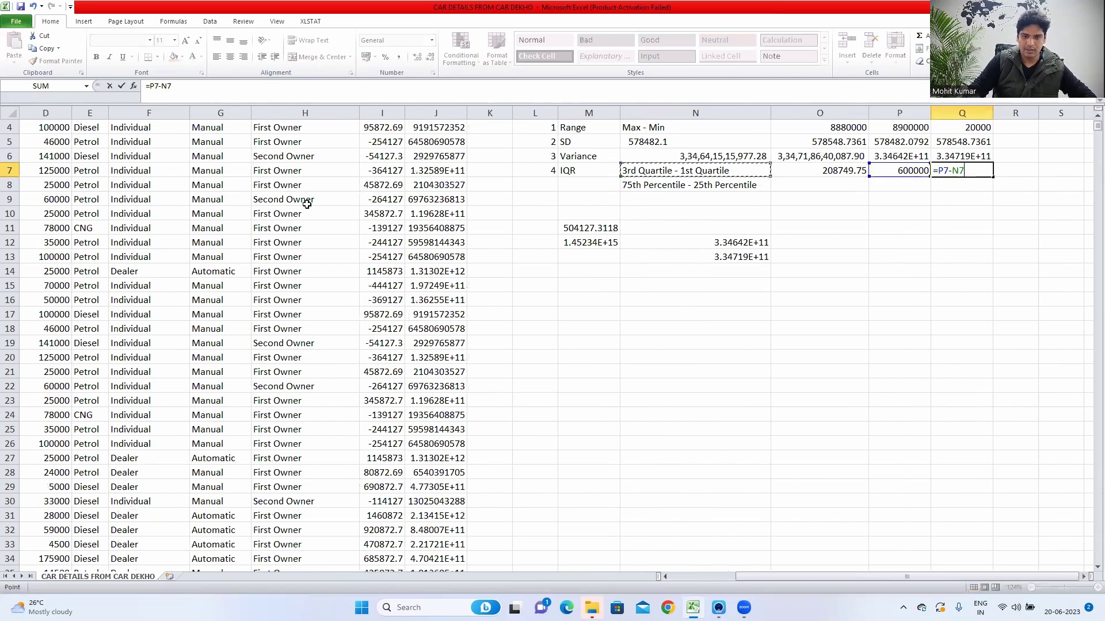
{"action": "key", "text": "Right"}
{"action": "key", "text": "ctrl+Return"}
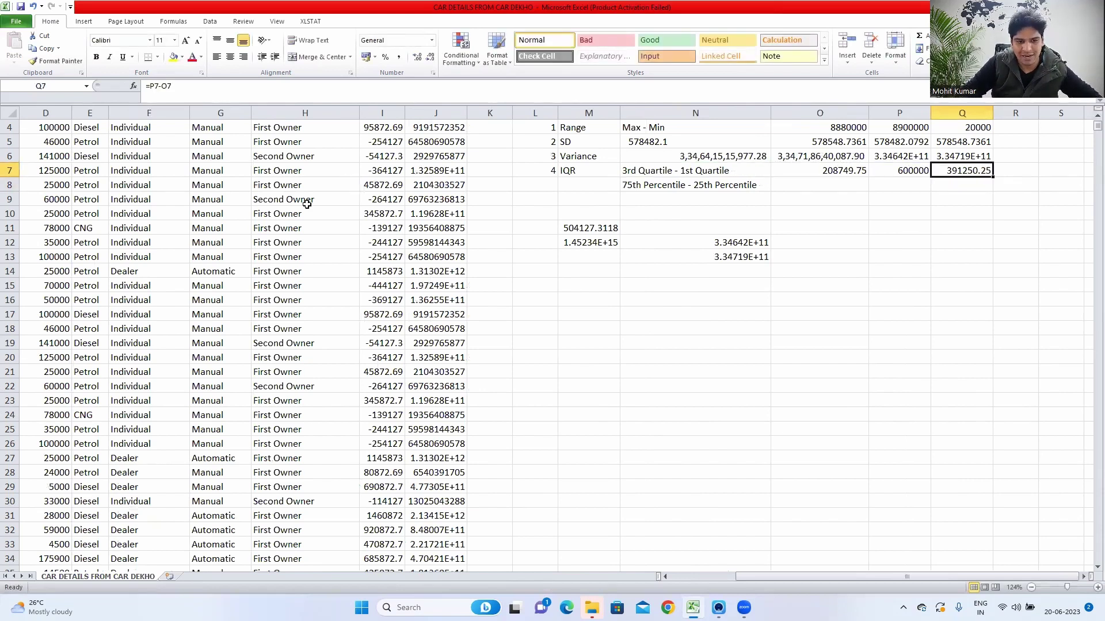
{"action": "key", "text": "Down"}
{"action": "key", "text": "Left"}
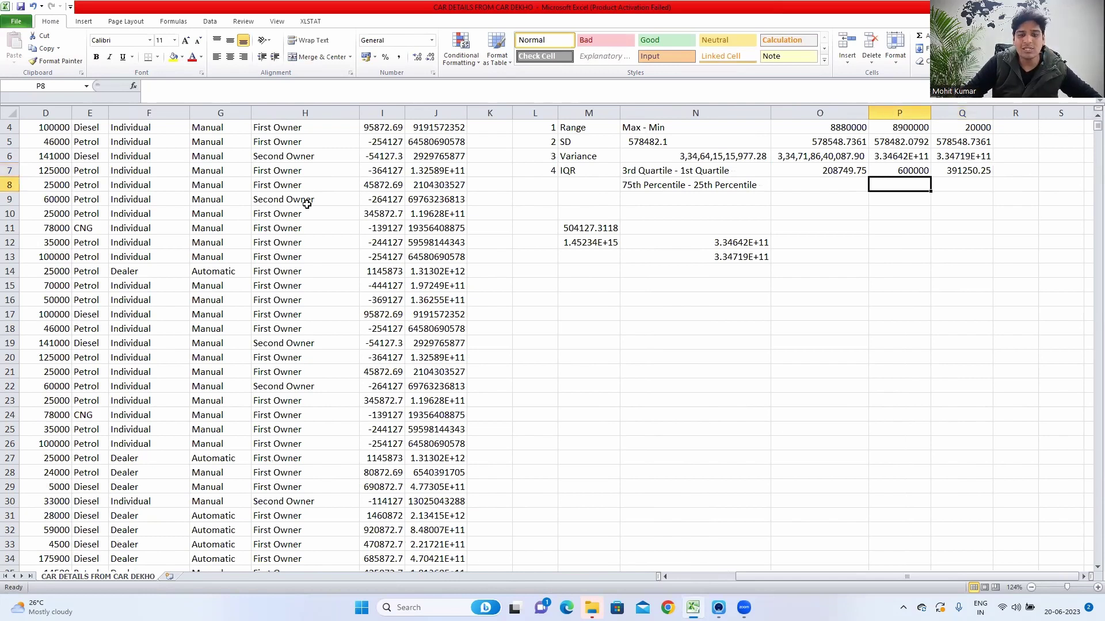
{"action": "key", "text": "Up"}
{"action": "key", "text": "Left"}
{"action": "key", "text": "Right"}
{"action": "key", "text": "Right"}
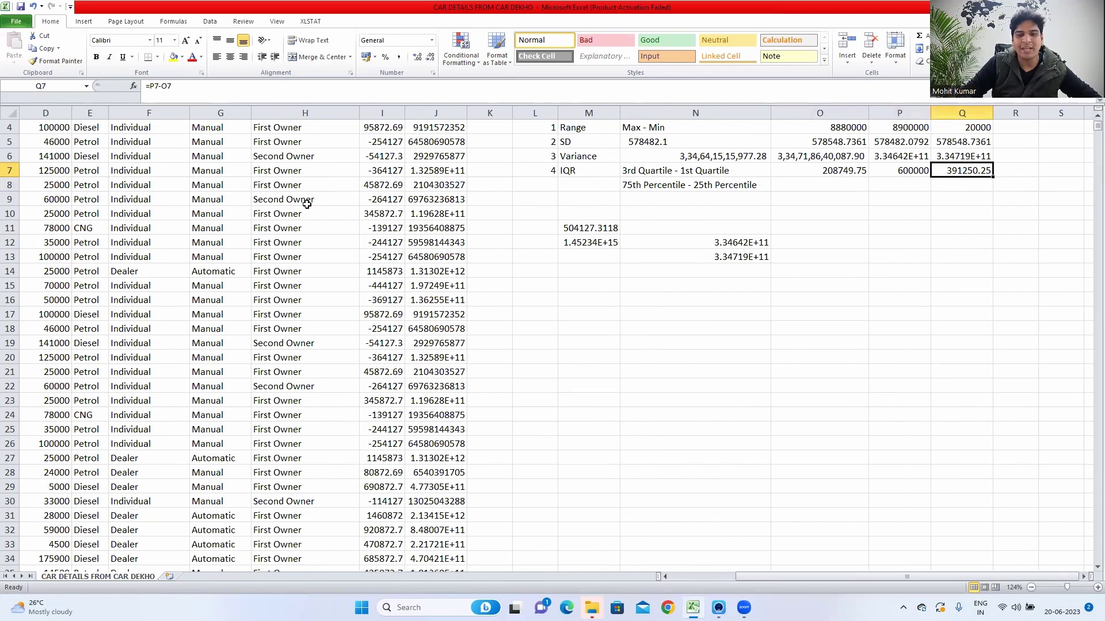
{"action": "key", "text": "Down"}
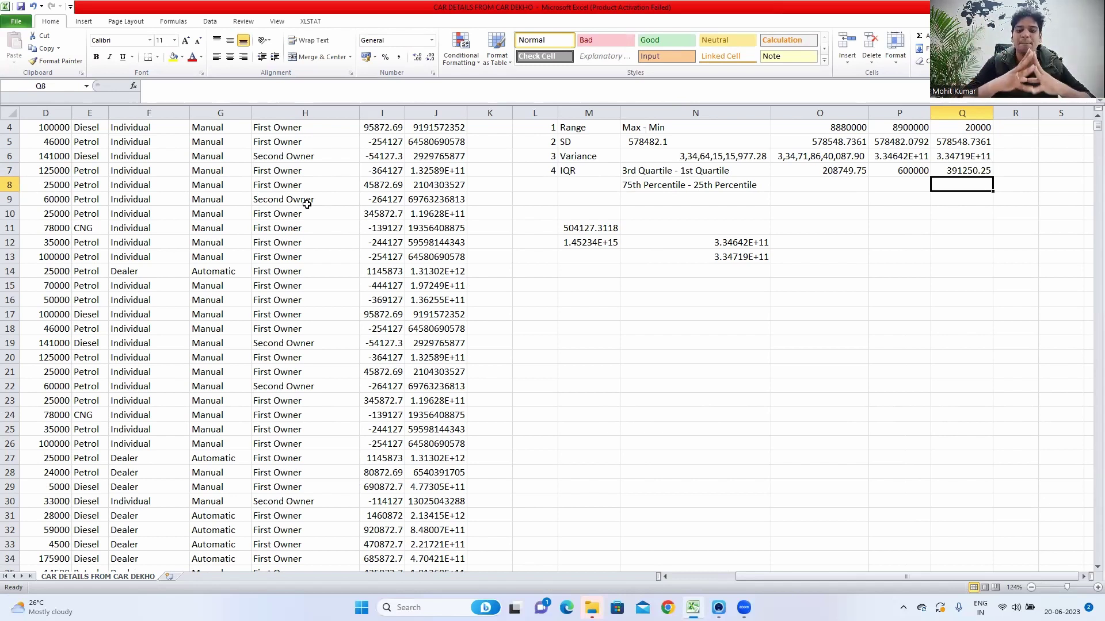
Calculate the 25th percentile of the selling prices in O8 with PERCENTILE over C2:C4341 and k 0.25
{"action": "key", "text": "Left"}
{"action": "key", "text": "Left"}
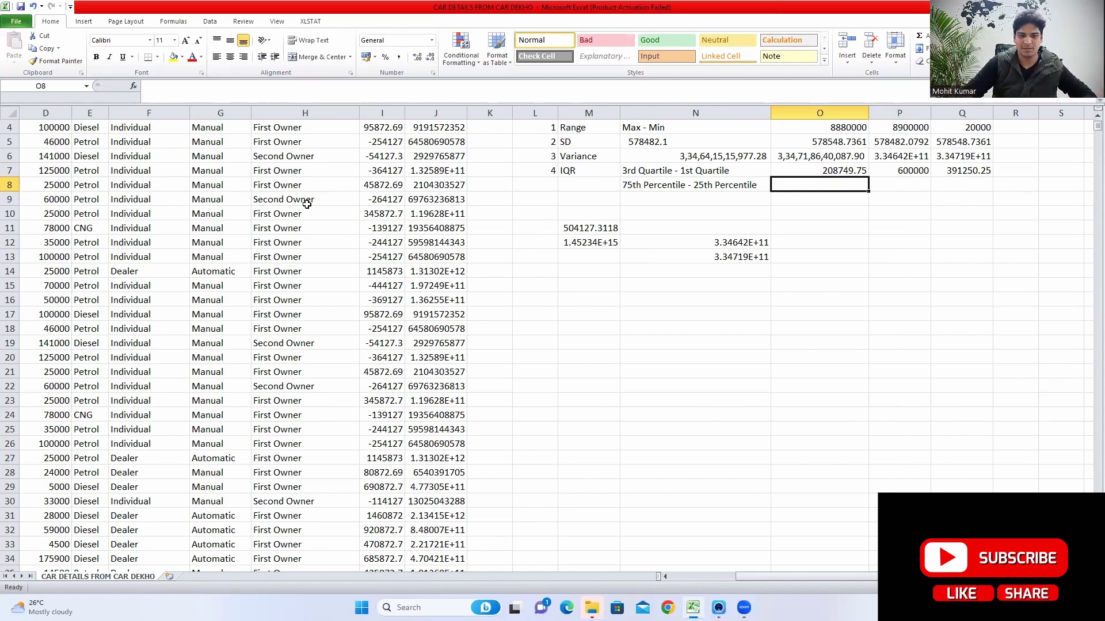
{"action": "type", "text": "="}
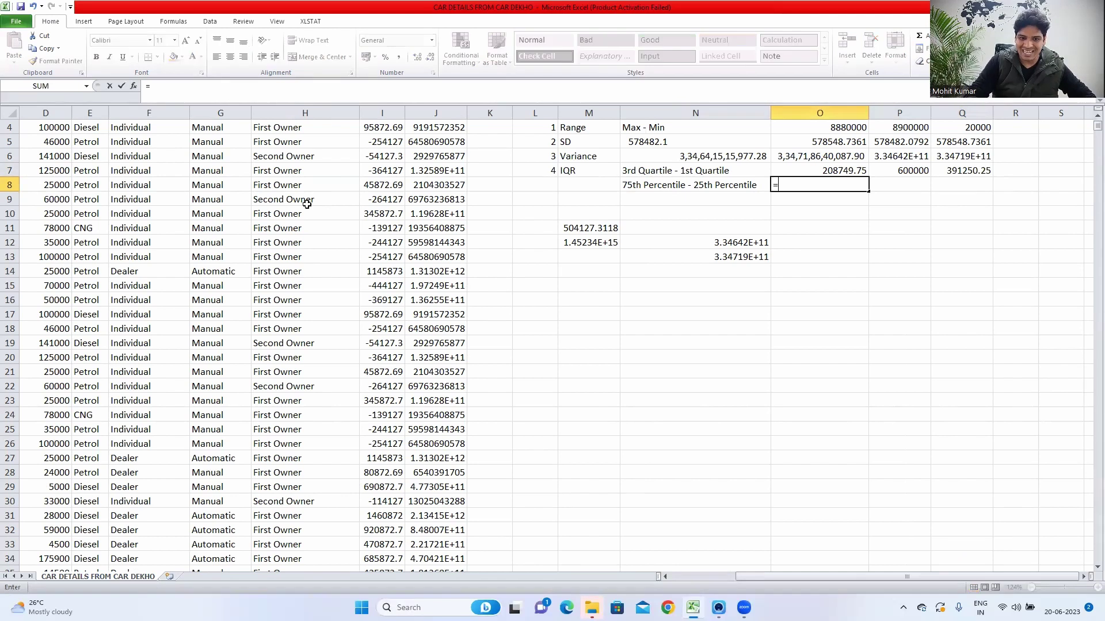
{"action": "type", "text": "perce"}
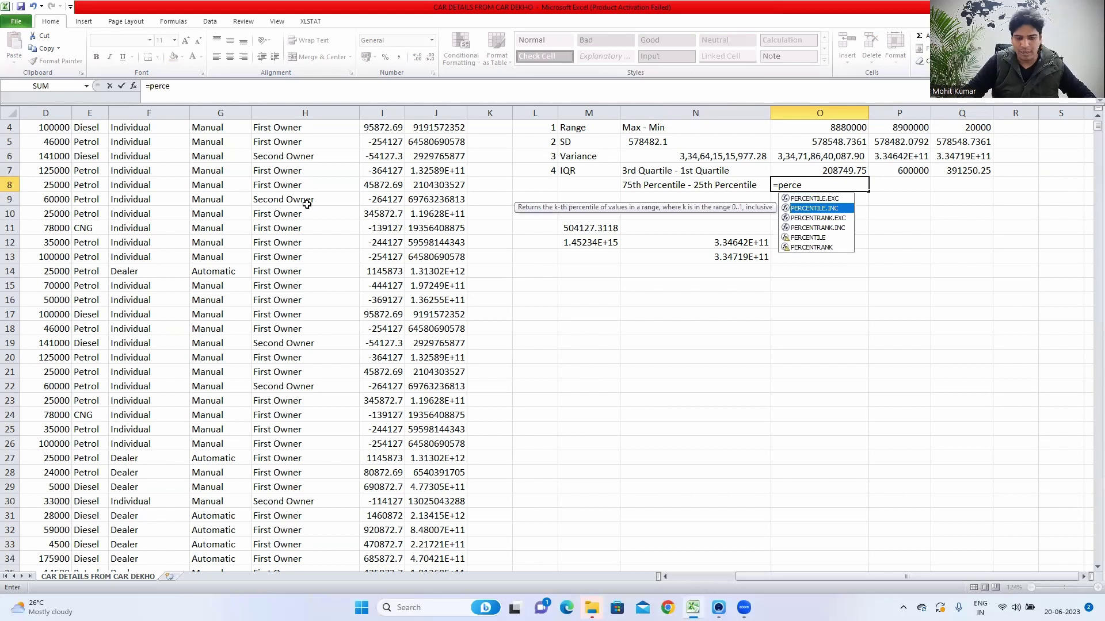
{"action": "key", "text": "Down"}
{"action": "key", "text": "Down"}
{"action": "key", "text": "Down"}
{"action": "key", "text": "Tab"}
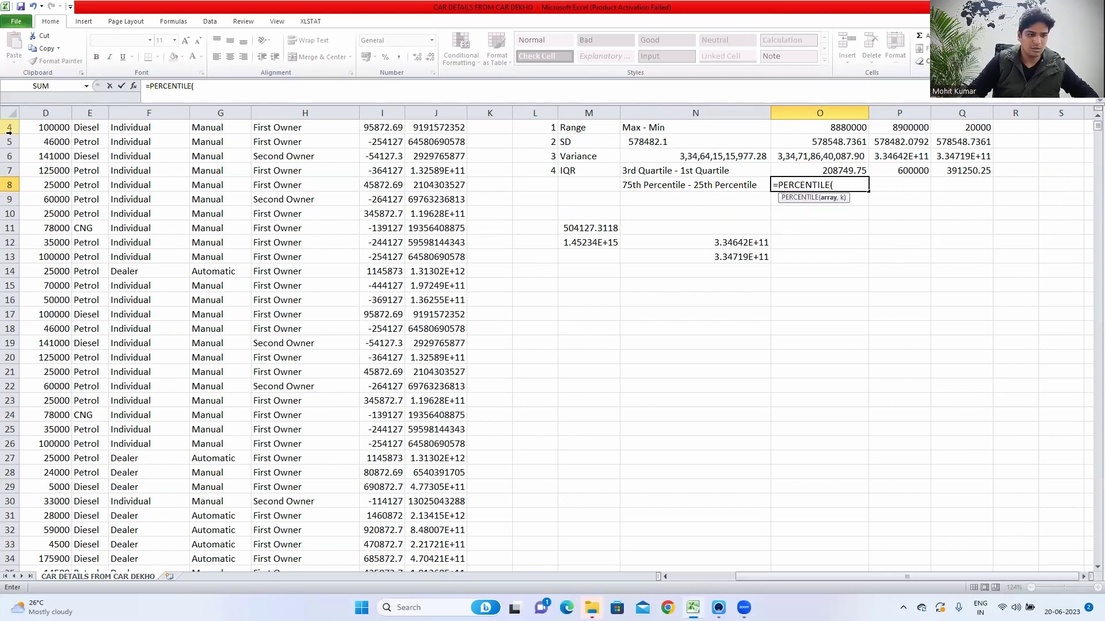
{"action": "left_click", "coordinate": [128, 166]}
{"action": "key", "text": "Up"}
{"action": "key", "text": "Up"}
{"action": "key", "text": "Up"}
{"action": "key", "text": "Up"}
{"action": "key", "text": "Up"}
{"action": "key", "text": "Up"}
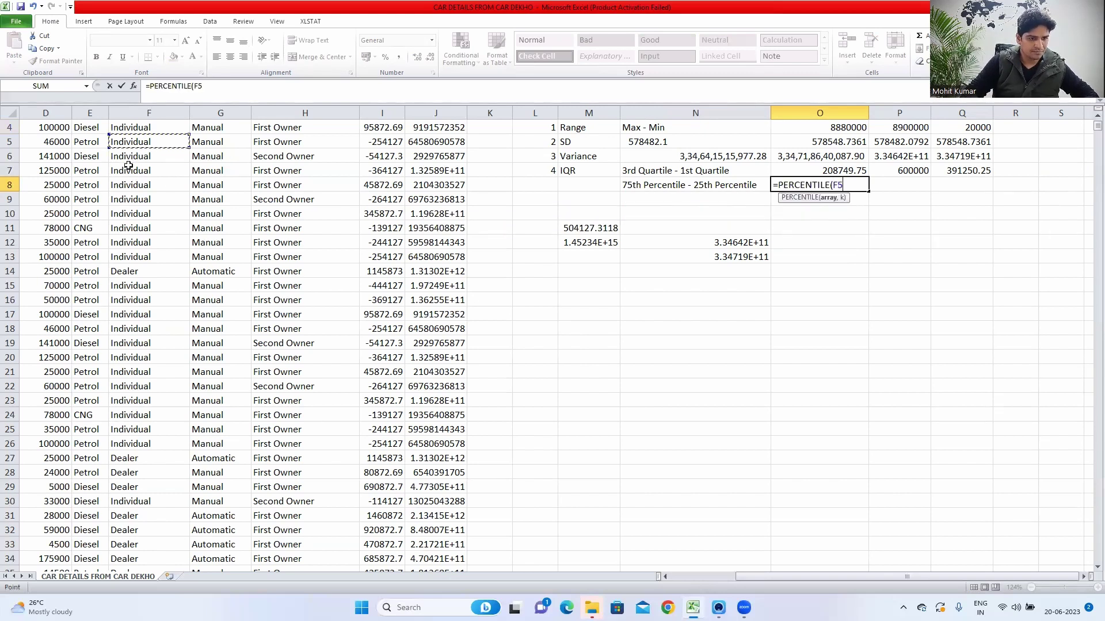
{"action": "key", "text": "Down"}
{"action": "key", "text": "Left"}
{"action": "key", "text": "Left"}
{"action": "key", "text": "Left"}
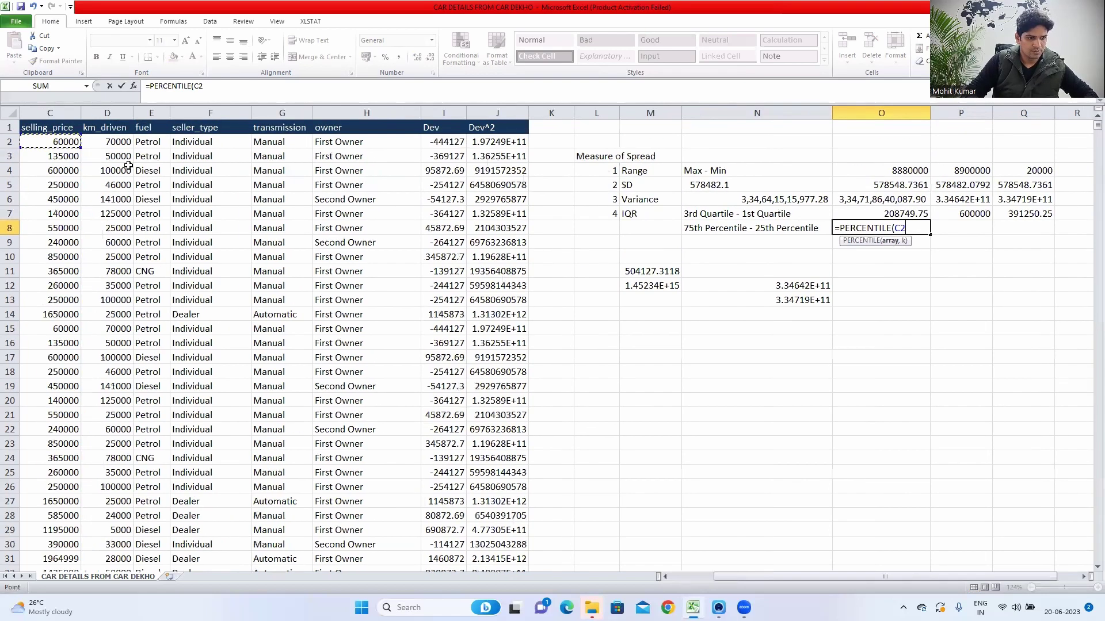
{"action": "key", "text": "ctrl+shift+Down"}
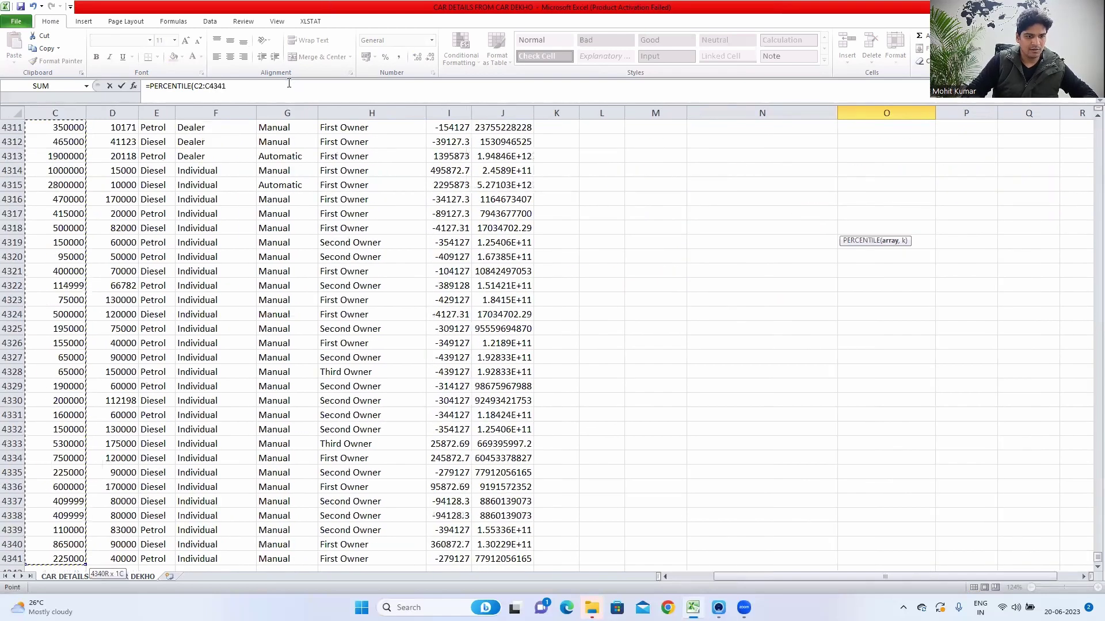
{"action": "type", "text": ", "}
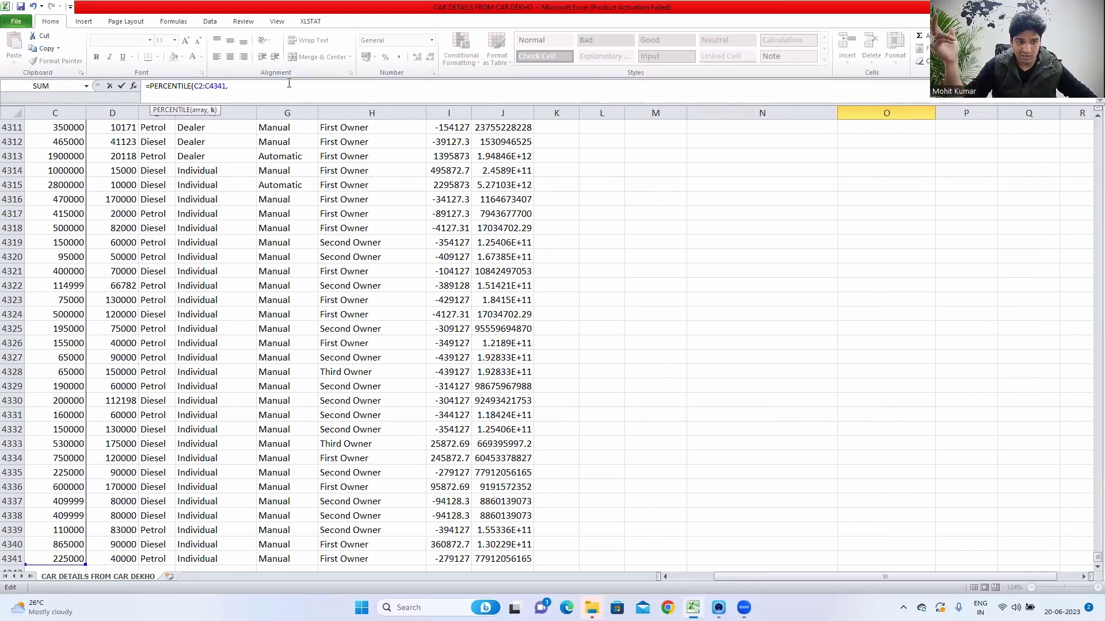
{"action": "type", "text": "0.25"}
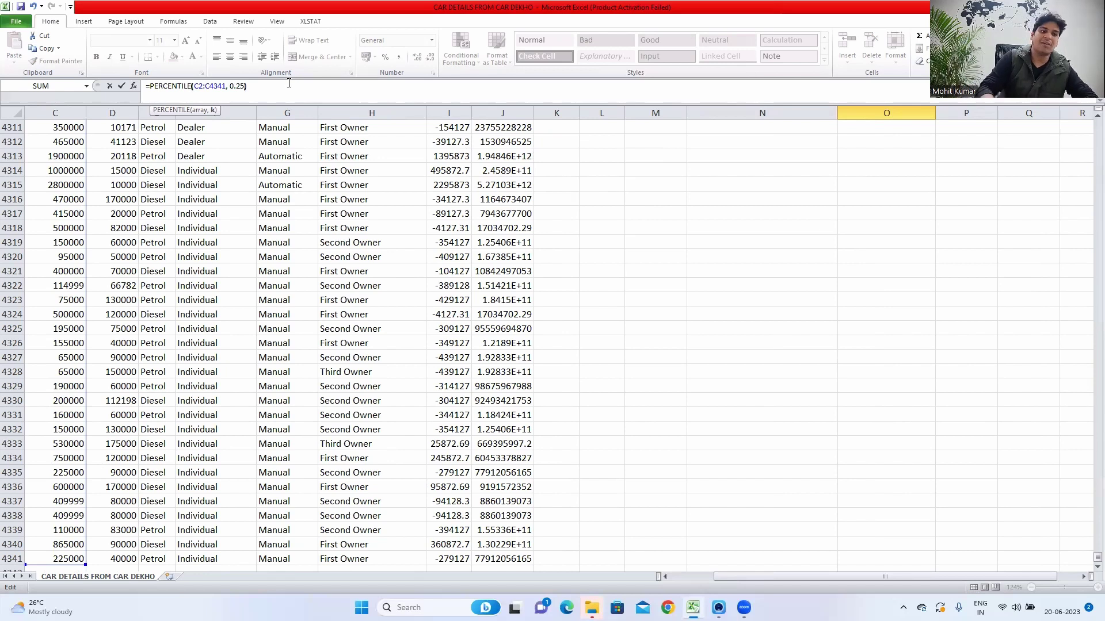
{"action": "key", "text": "Return"}
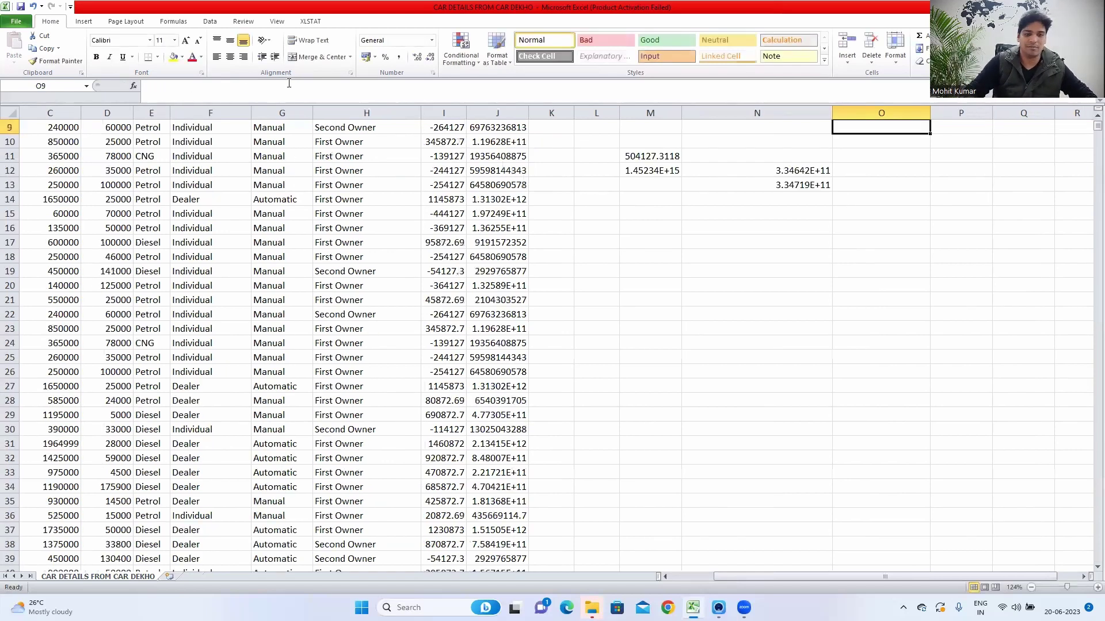
{"action": "key", "text": "Up"}
{"action": "key", "text": "Up"}
{"action": "key", "text": "Up"}
{"action": "key", "text": "Up"}
{"action": "key", "text": "Down"}
{"action": "key", "text": "Down"}
{"action": "key", "text": "Down"}
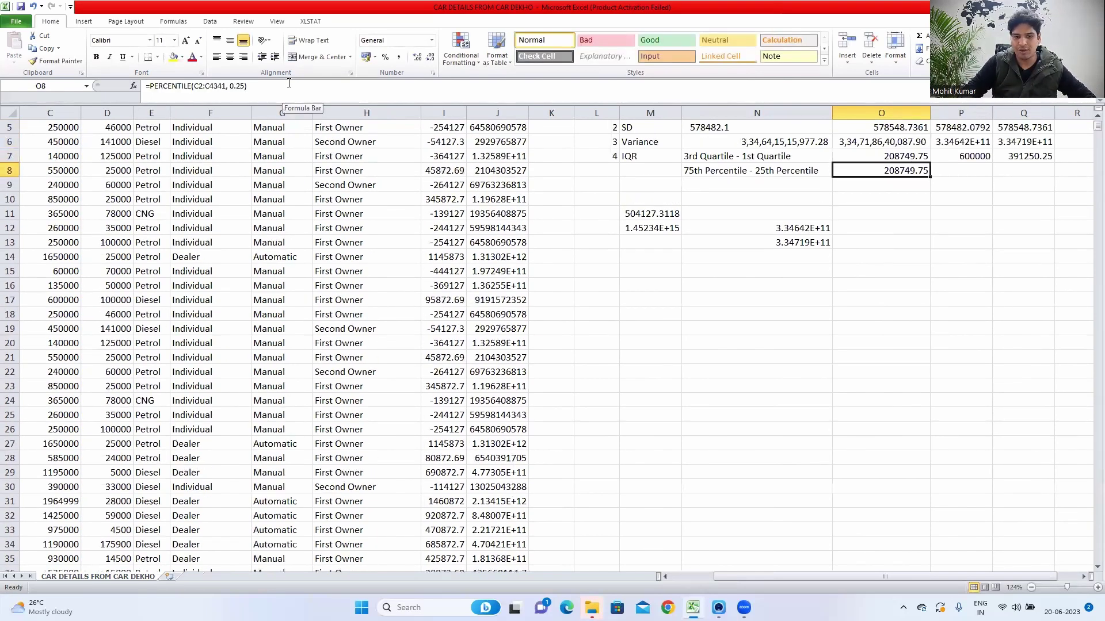
Calculate the 75th percentile of the selling prices in P8 with PERCENTILE over C2:C4341 and k 0.75
{"action": "key", "text": "Right"}
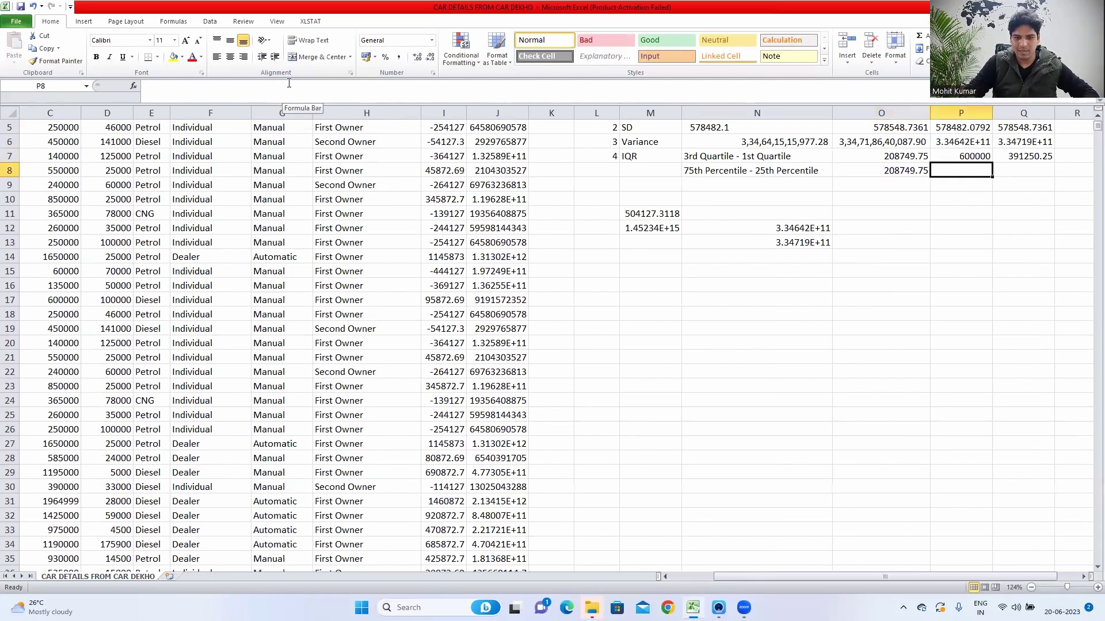
{"action": "type", "text": "=percentile.e"}
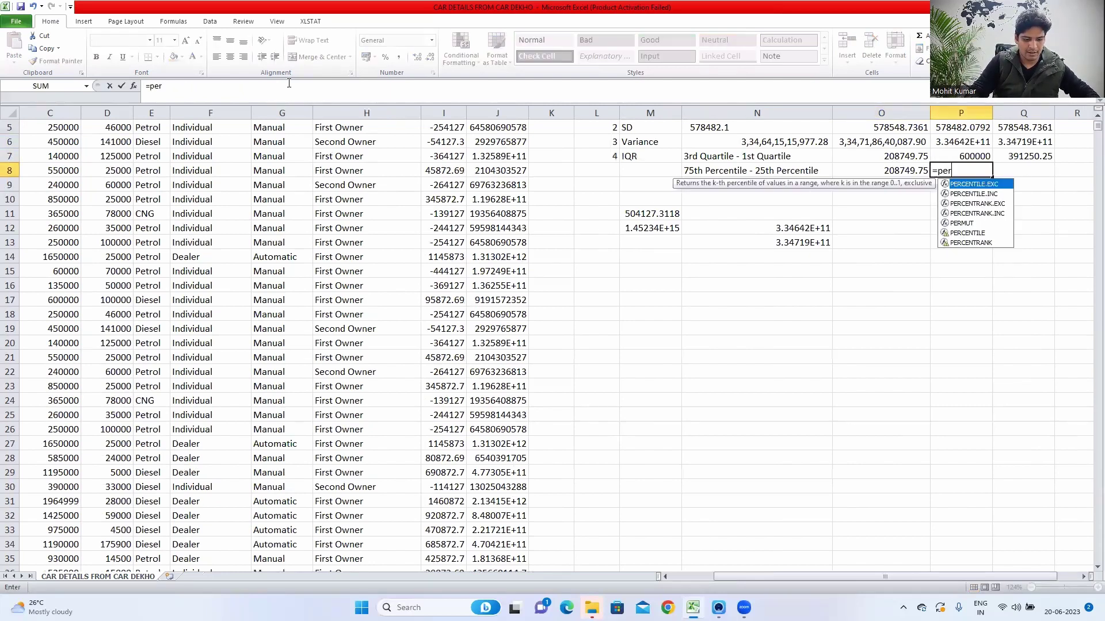
{"action": "key", "text": "Tab"}
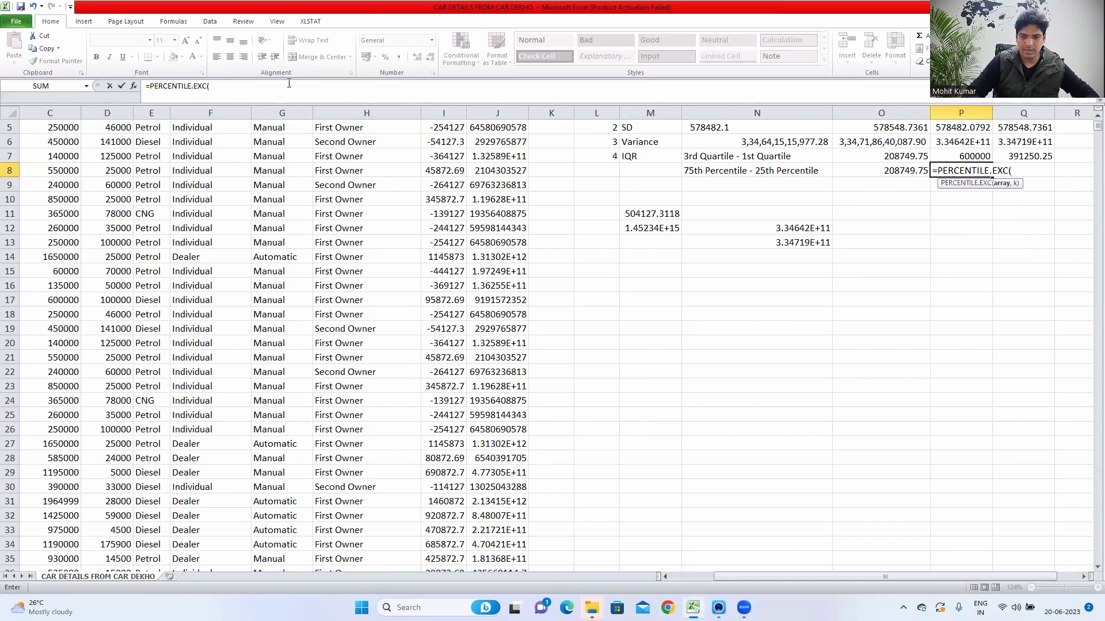
{"action": "key", "text": "BackSpace"}
{"action": "key", "text": "BackSpace"}
{"action": "key", "text": "BackSpace"}
{"action": "key", "text": "Tab"}
{"action": "key", "text": "BackSpace"}
{"action": "key", "text": "BackSpace"}
{"action": "key", "text": "BackSpace"}
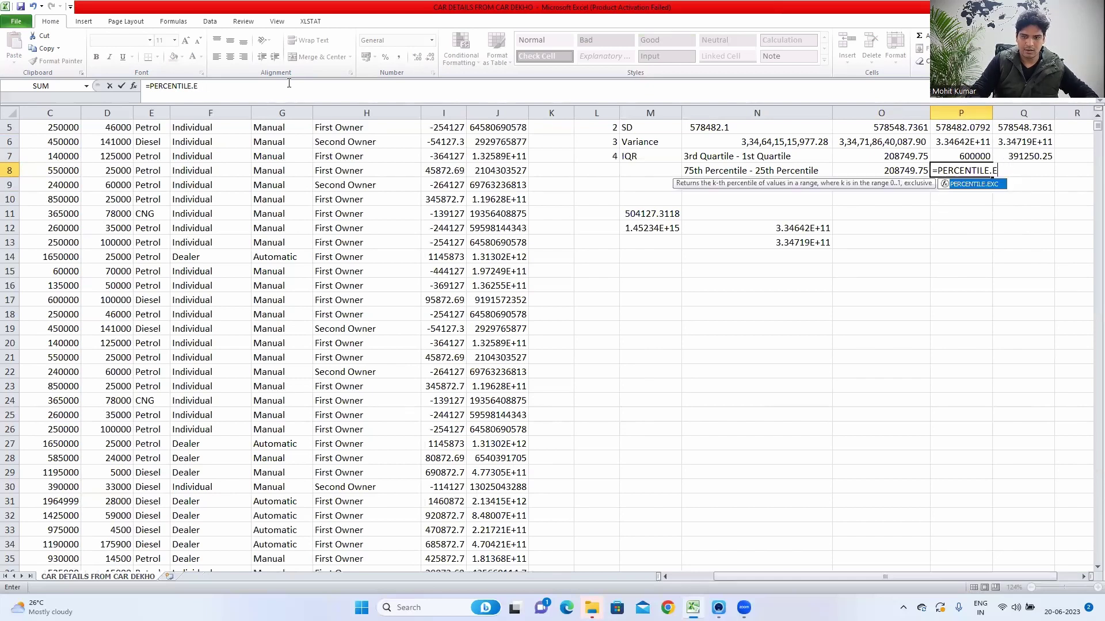
{"action": "key", "text": "BackSpace"}
{"action": "key", "text": "BackSpace"}
{"action": "type", "text": "("}
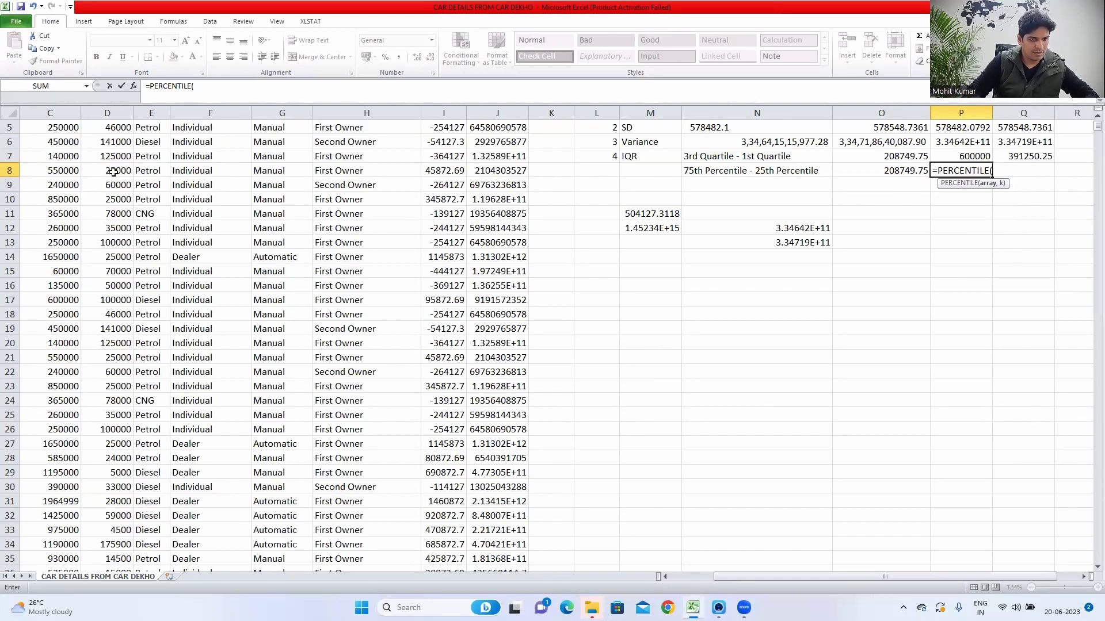
{"action": "left_click", "coordinate": [63, 127]}
{"action": "scroll", "coordinate": [64, 127], "scroll_direction": "up", "scroll_amount": 1}
{"action": "left_click", "coordinate": [63, 128]}
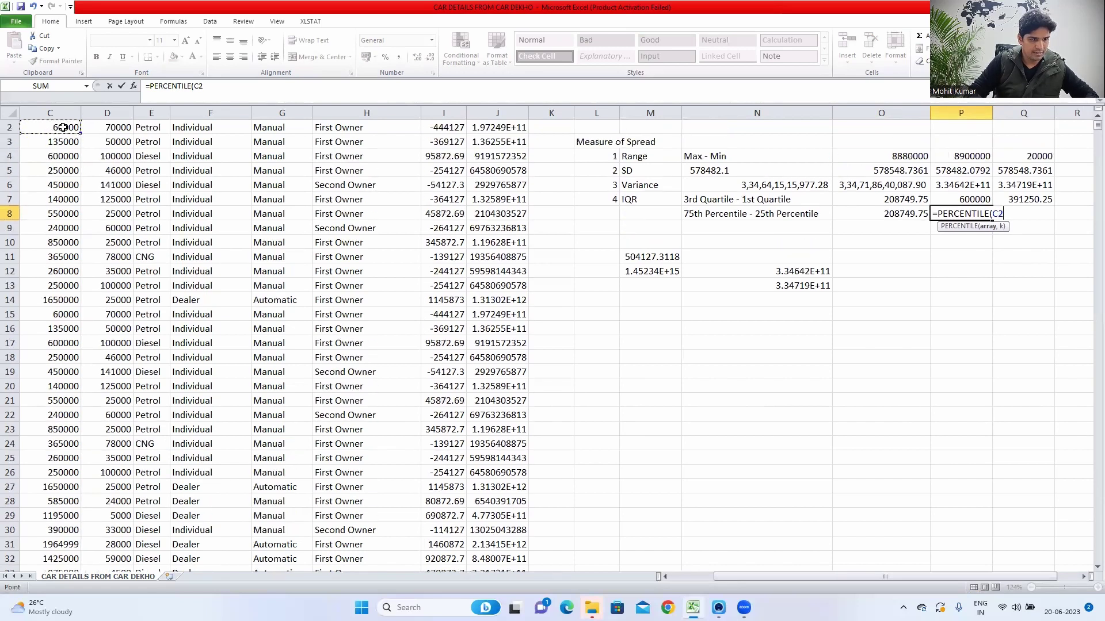
{"action": "key", "text": "ctrl+shift+Down"}
{"action": "left_click", "coordinate": [244, 92]}
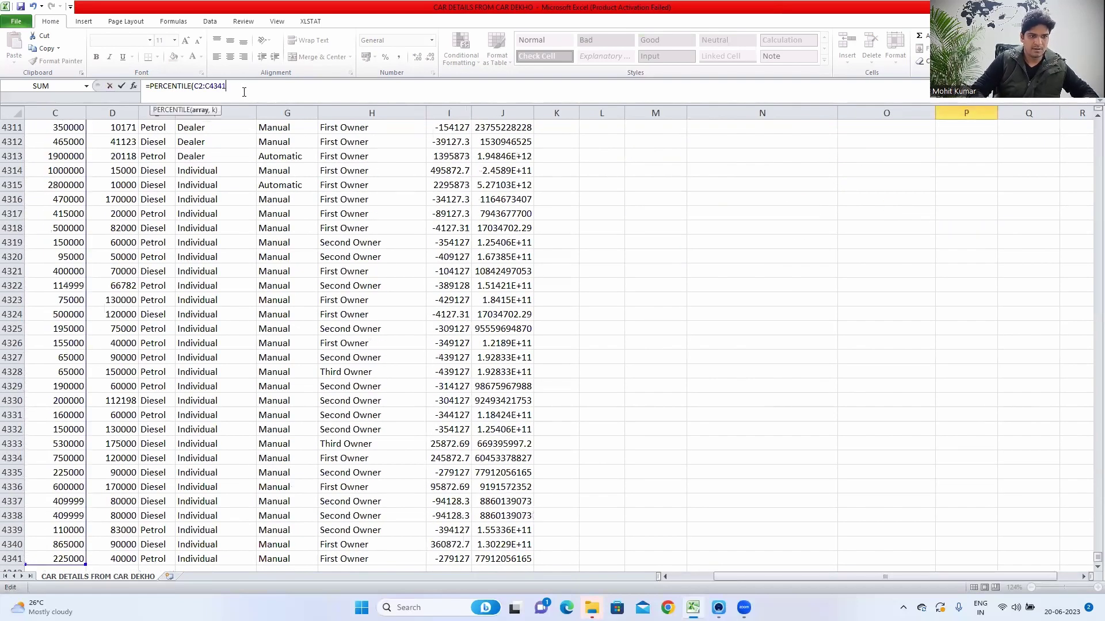
{"action": "type", "text": ", 0.7"}
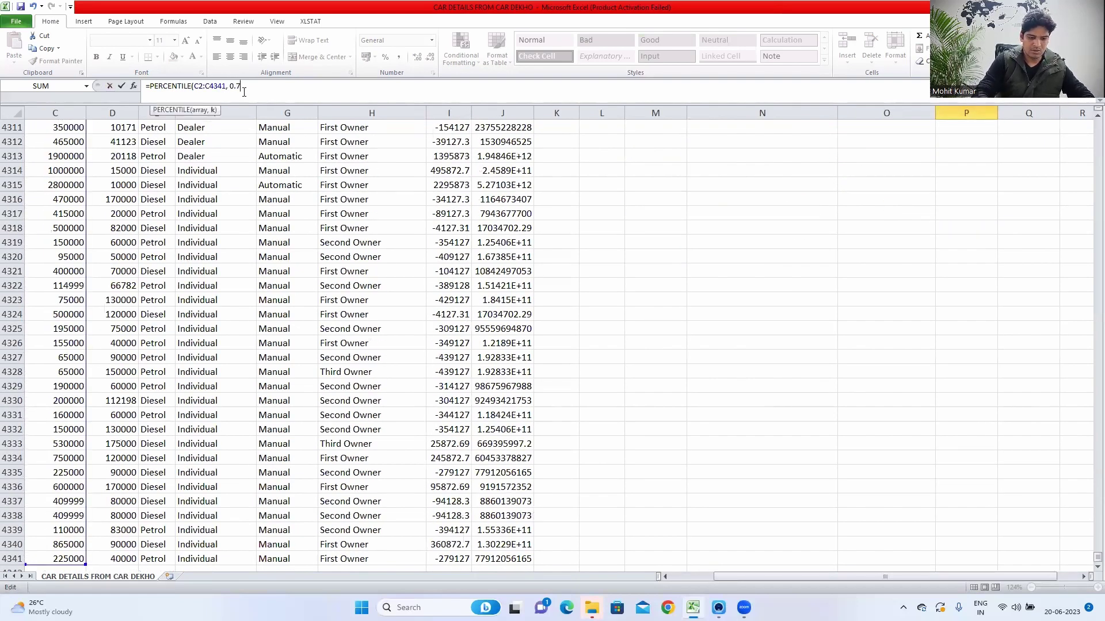
{"action": "type", "text": "5)"}
{"action": "key", "text": "Return"}
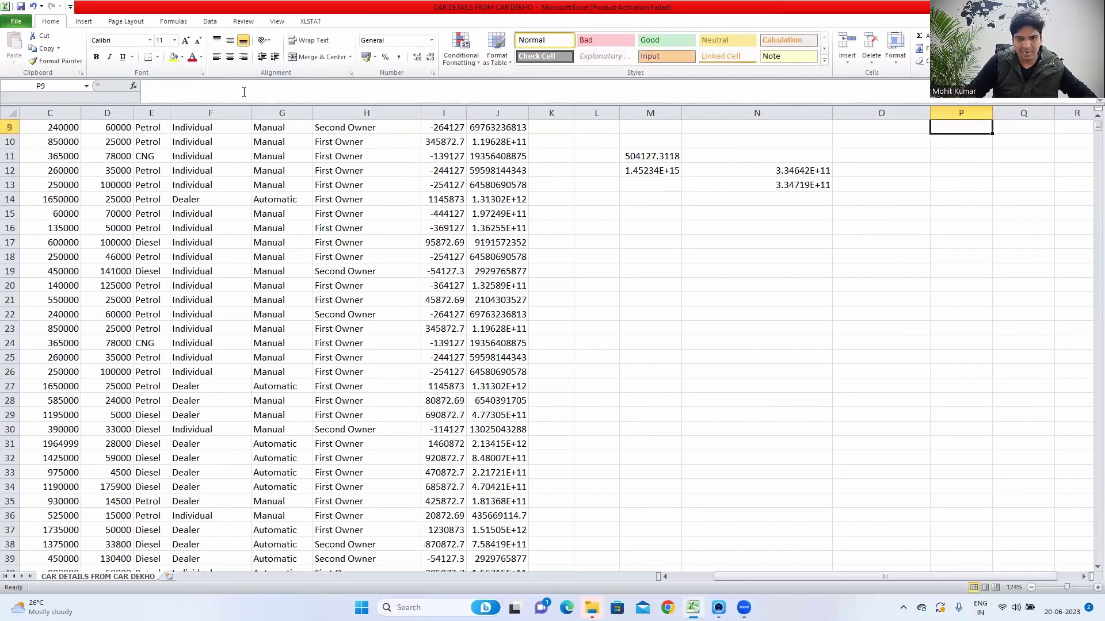
{"action": "key", "text": "Up"}
{"action": "key", "text": "Up"}
{"action": "key", "text": "Up"}
{"action": "key", "text": "Down"}
{"action": "key", "text": "Right"}
{"action": "key", "text": "Down"}
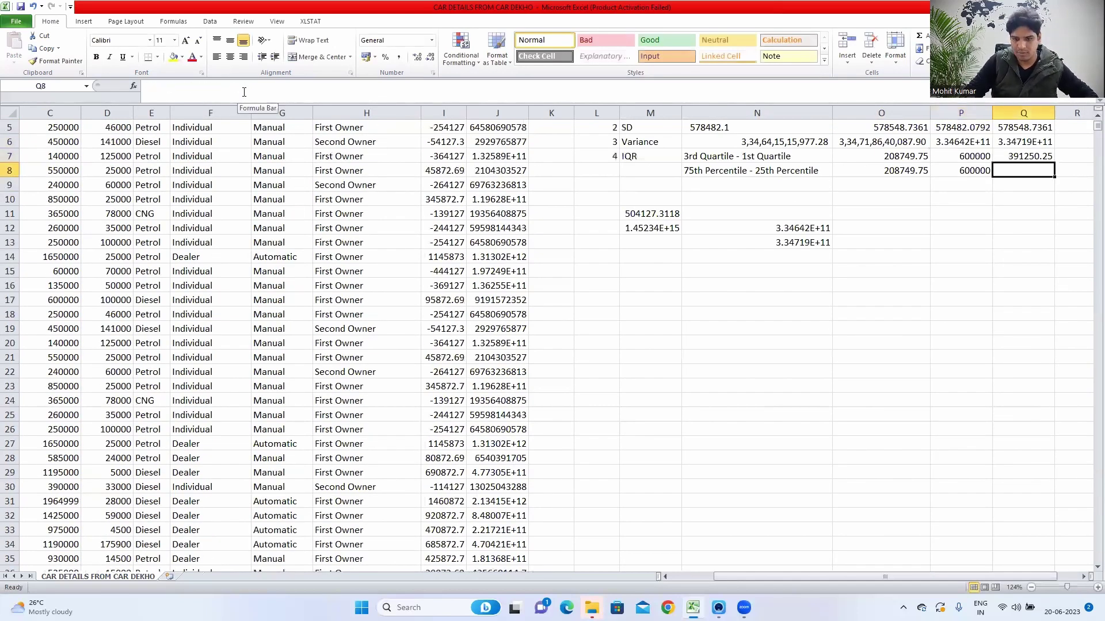
Calculate the percentile-based IQR in Q8 by subtracting the 25th percentile from the 75th with =P8-O8
{"action": "type", "text": "="}
{"action": "key", "text": "Left"}
{"action": "type", "text": "-"}
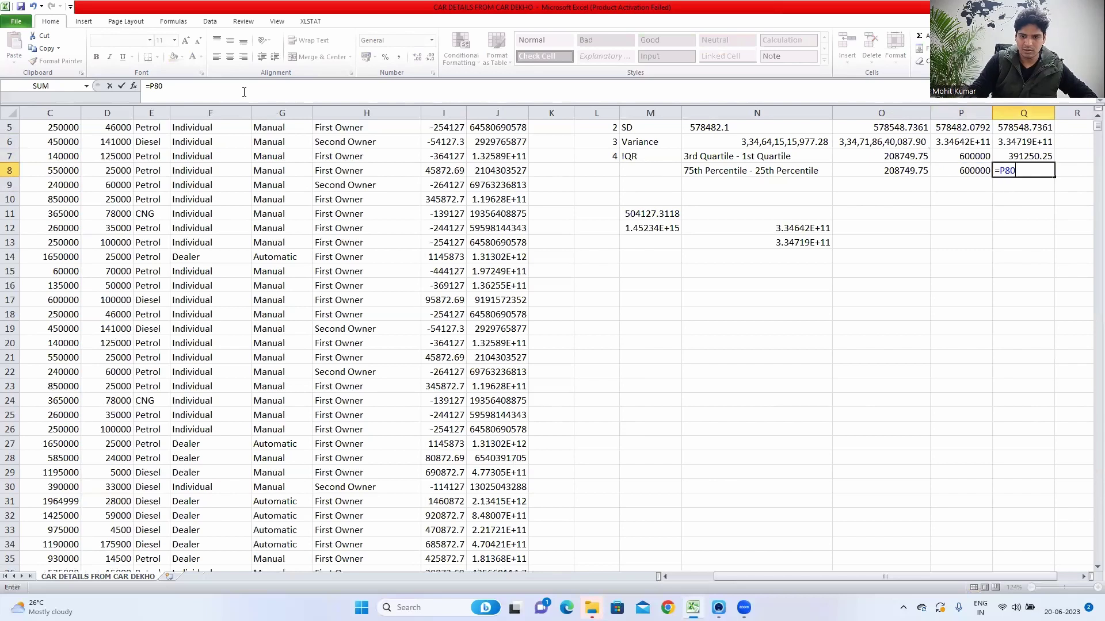
{"action": "key", "text": "Left"}
{"action": "key", "text": "Left"}
{"action": "key", "text": "Return"}
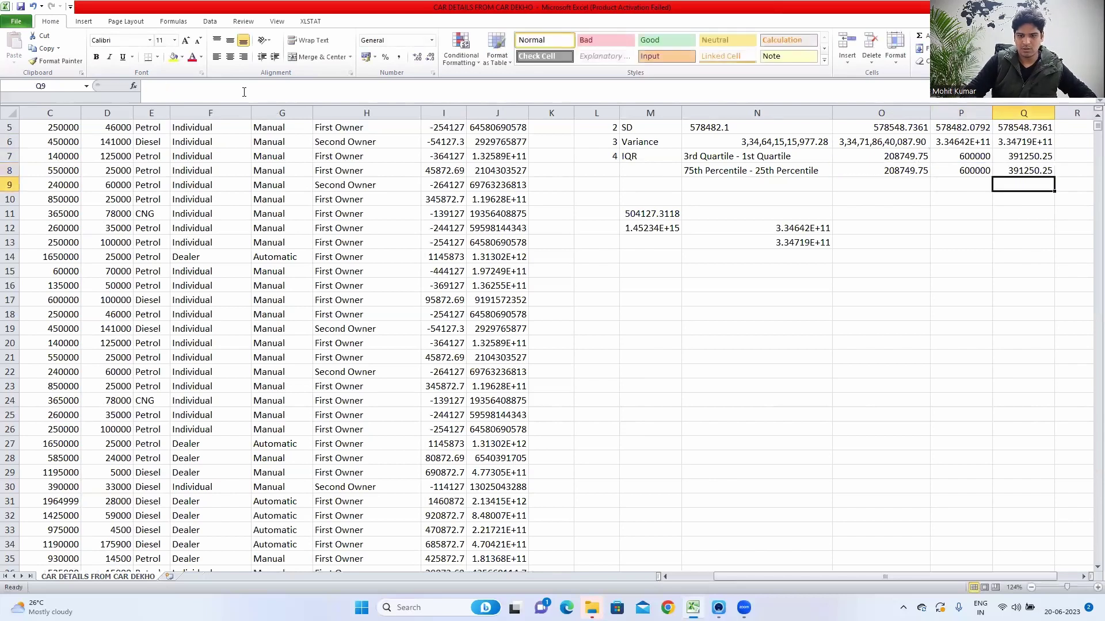
{"action": "key", "text": "Up"}
{"action": "key", "text": "Down"}
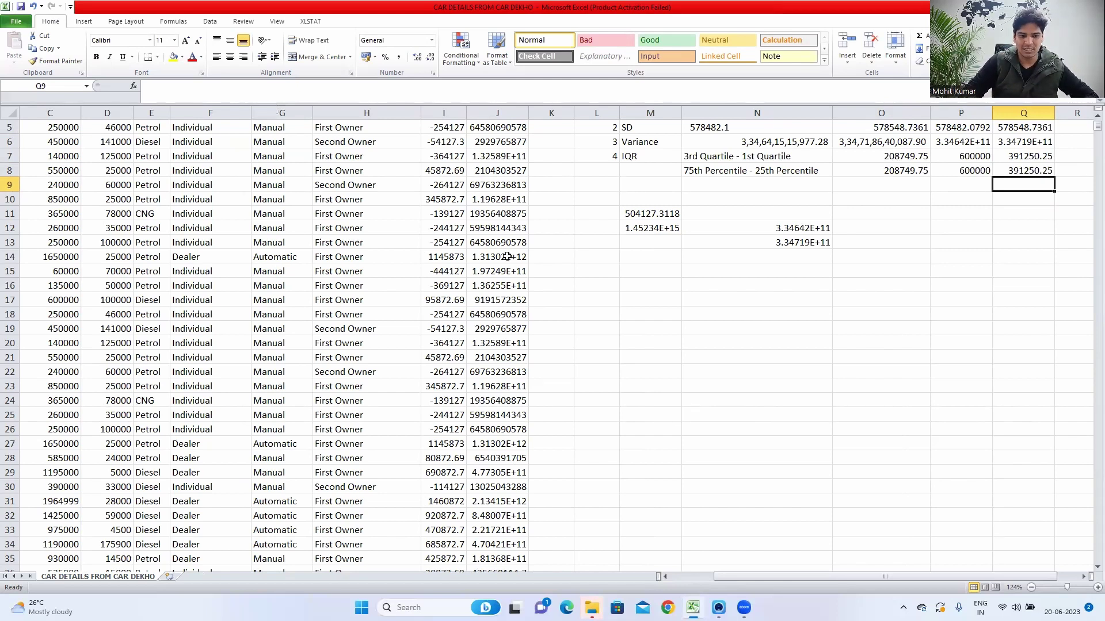
Enter the section heading "Measure of Shape" in L17
{"action": "left_click", "coordinate": [650, 300]}
{"action": "key", "text": "Left"}
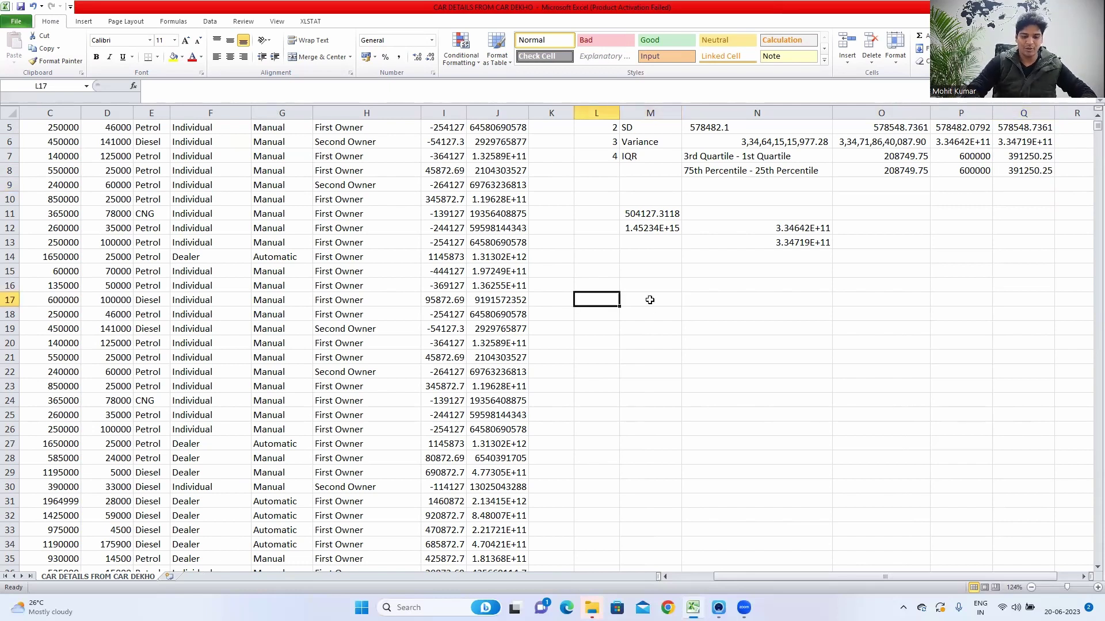
{"action": "type", "text": "Measu"}
{"action": "key", "text": "BackSpace"}
{"action": "key", "text": "BackSpace"}
{"action": "type", "text": "s"}
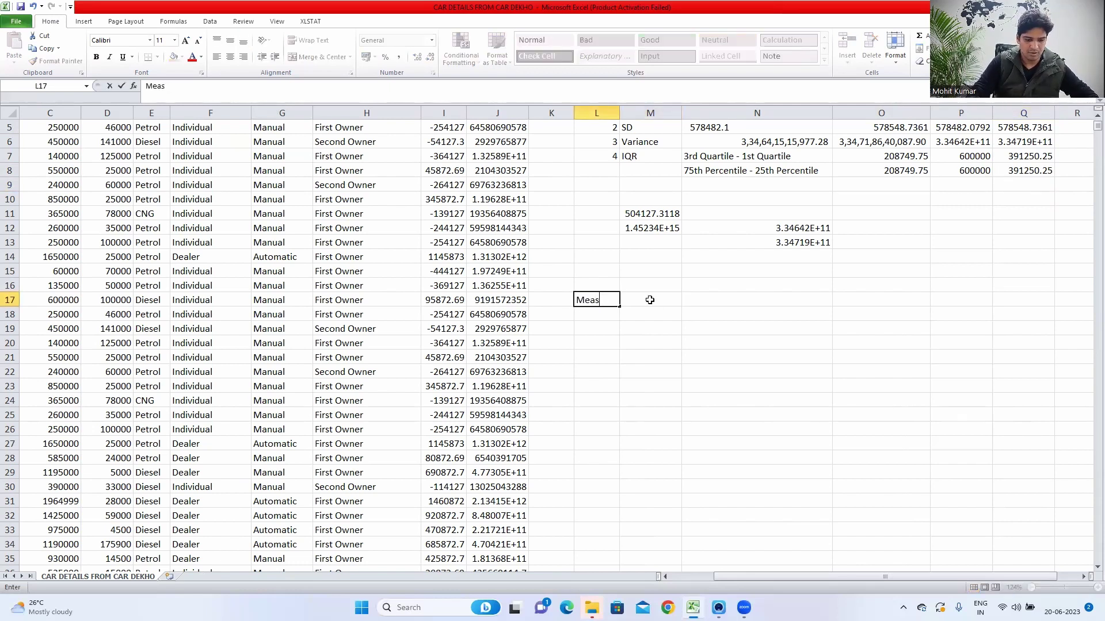
{"action": "type", "text": "ure of Shape"}
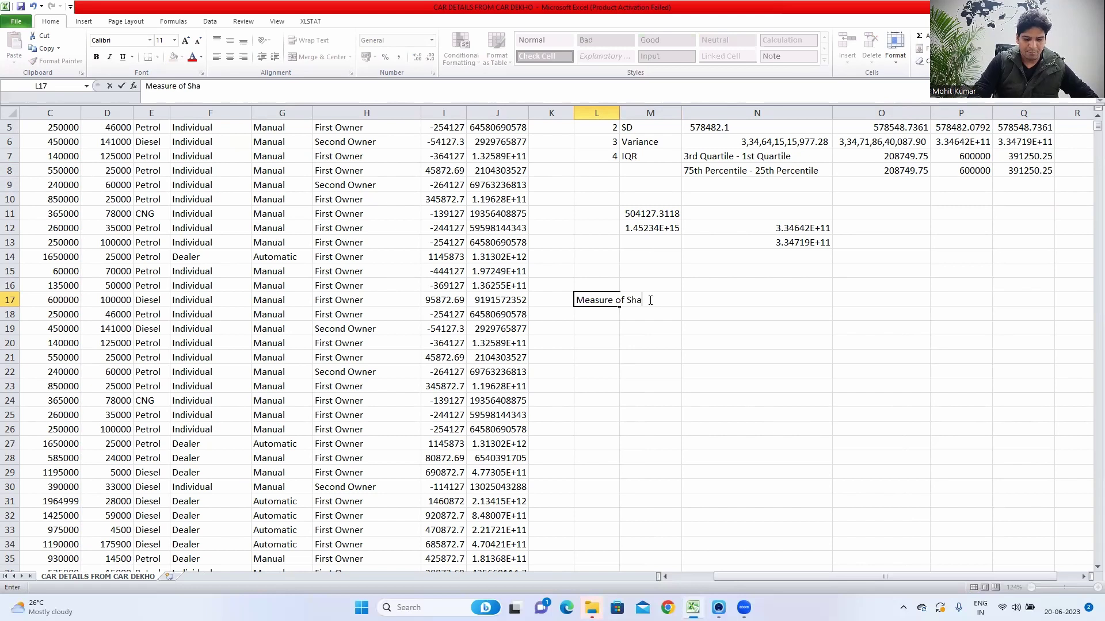
{"action": "key", "text": "Return"}
List the shape measures under the heading, numbered 1 and 2 in L18:L19, with "Skewness" in M18 and "Kurtosis" in M19
{"action": "type", "text": "1"}
{"action": "key", "text": "Return"}
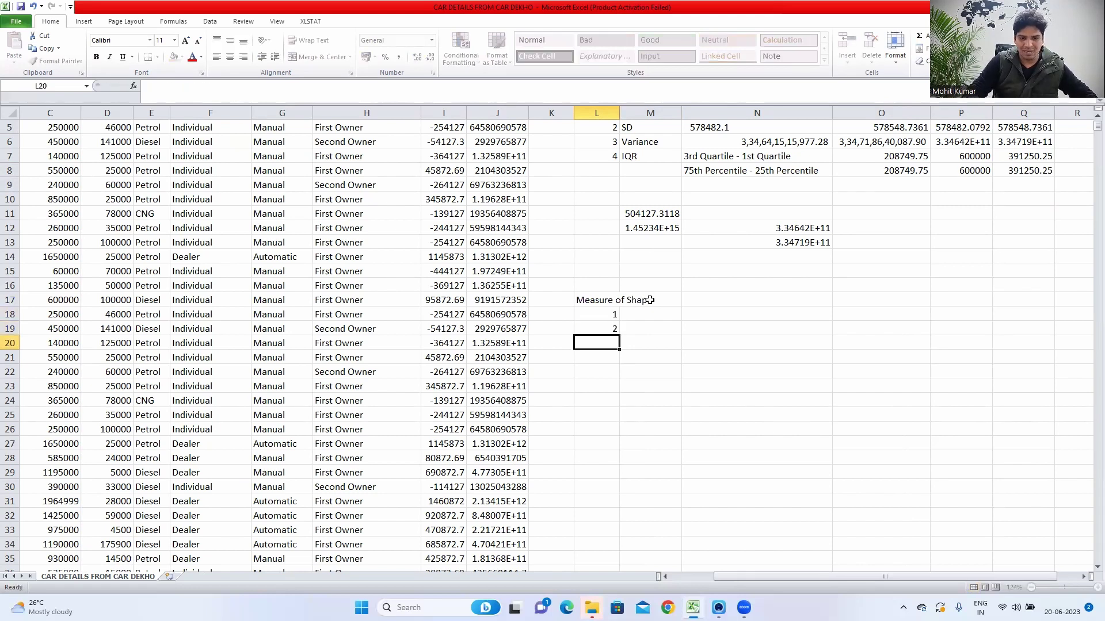
{"action": "type", "text": "2"}
{"action": "key", "text": "Up"}
{"action": "key", "text": "Right"}
{"action": "type", "text": "Skewe"}
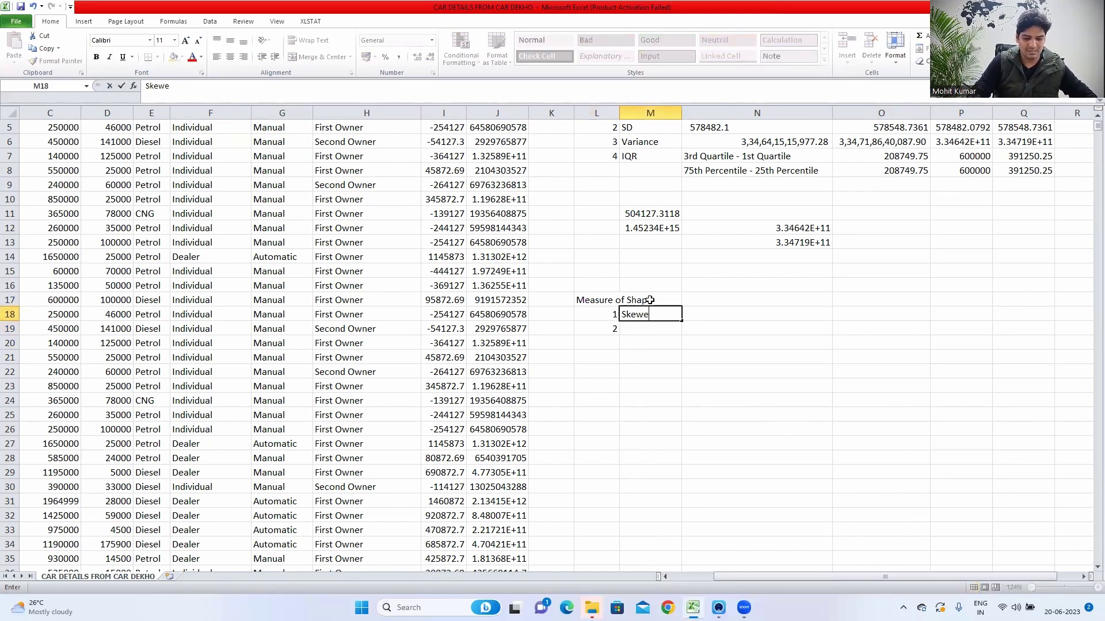
{"action": "key", "text": "BackSpace"}
{"action": "type", "text": "ness"}
{"action": "key", "text": "Return"}
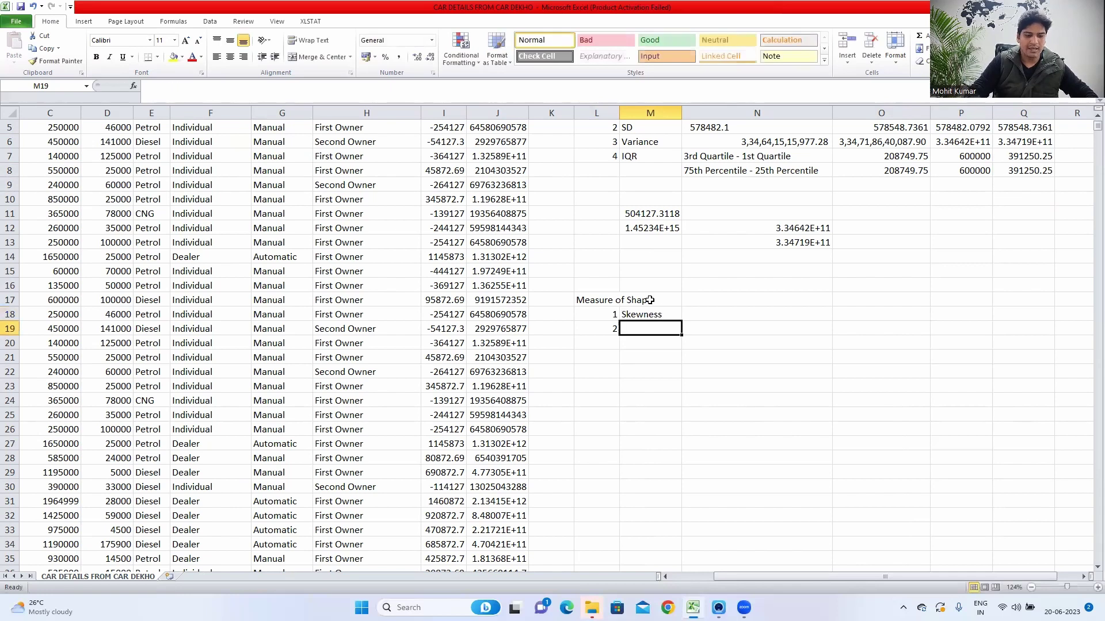
{"action": "type", "text": "Kurtosi"}
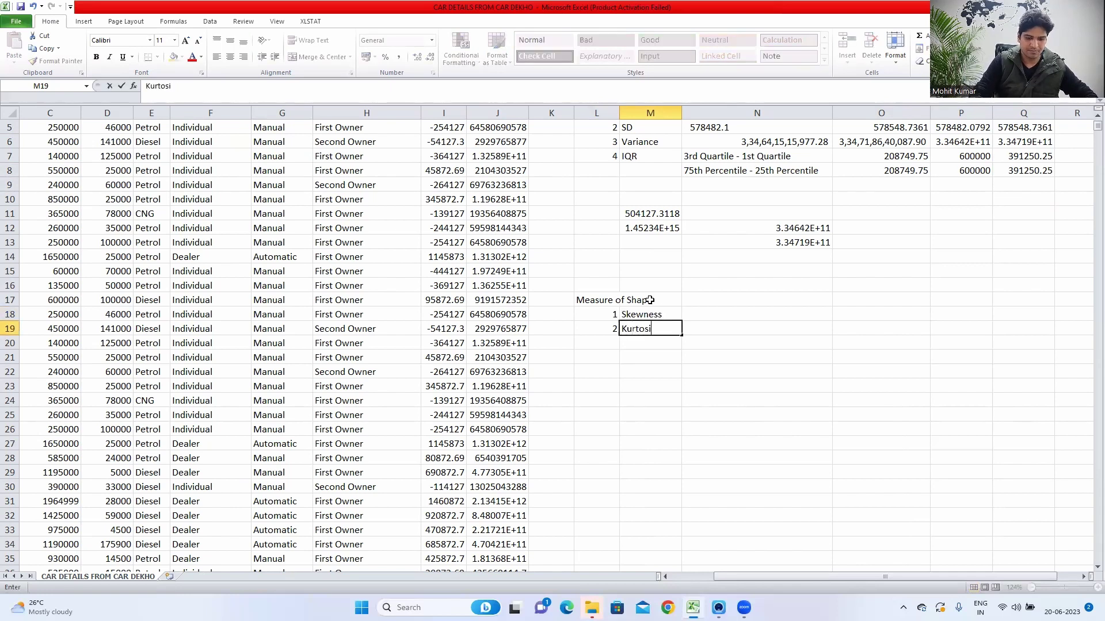
{"action": "type", "text": "s"}
{"action": "key", "text": "Up"}
Enter the label "Normal/Symmeric" in N16 and its skewness reference value 0 in N18
{"action": "key", "text": "Right"}
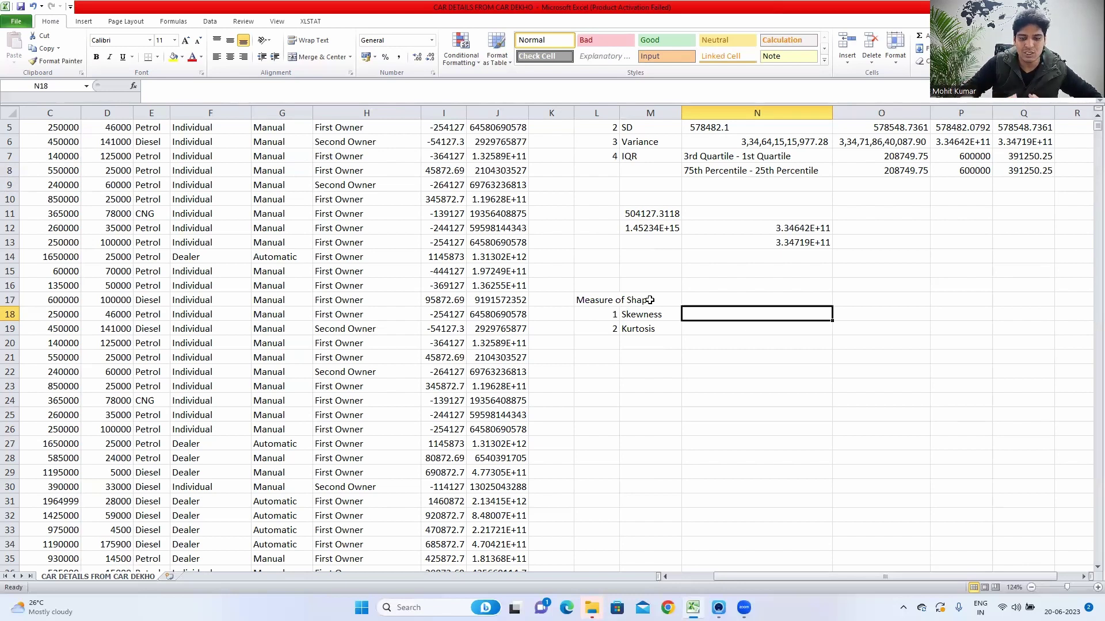
{"action": "key", "text": "Up"}
{"action": "key", "text": "Up"}
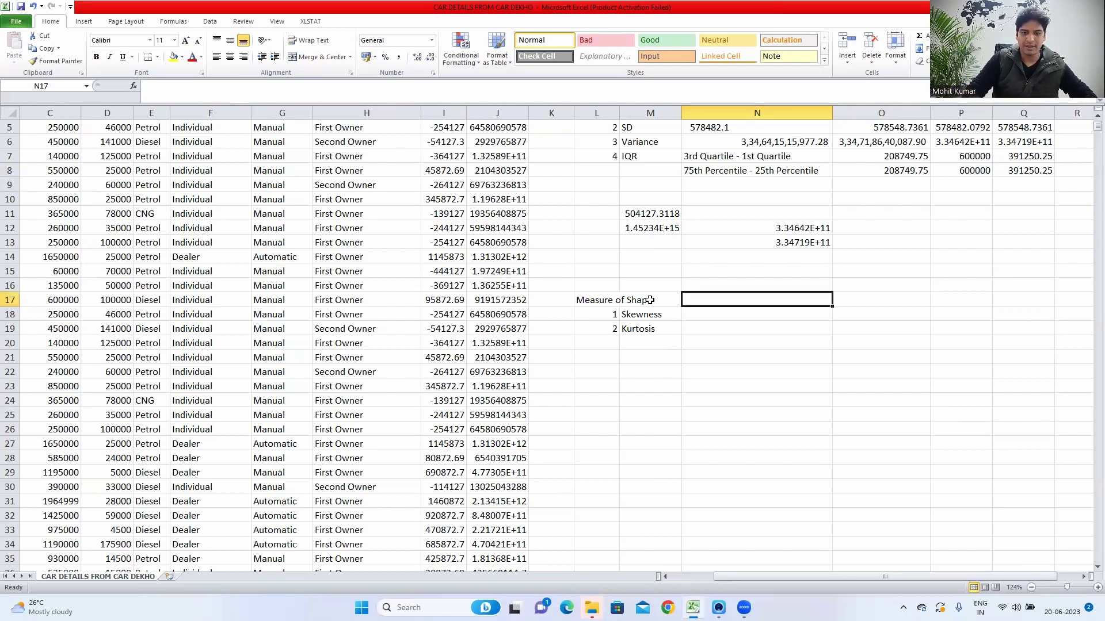
{"action": "type", "text": "Normal"}
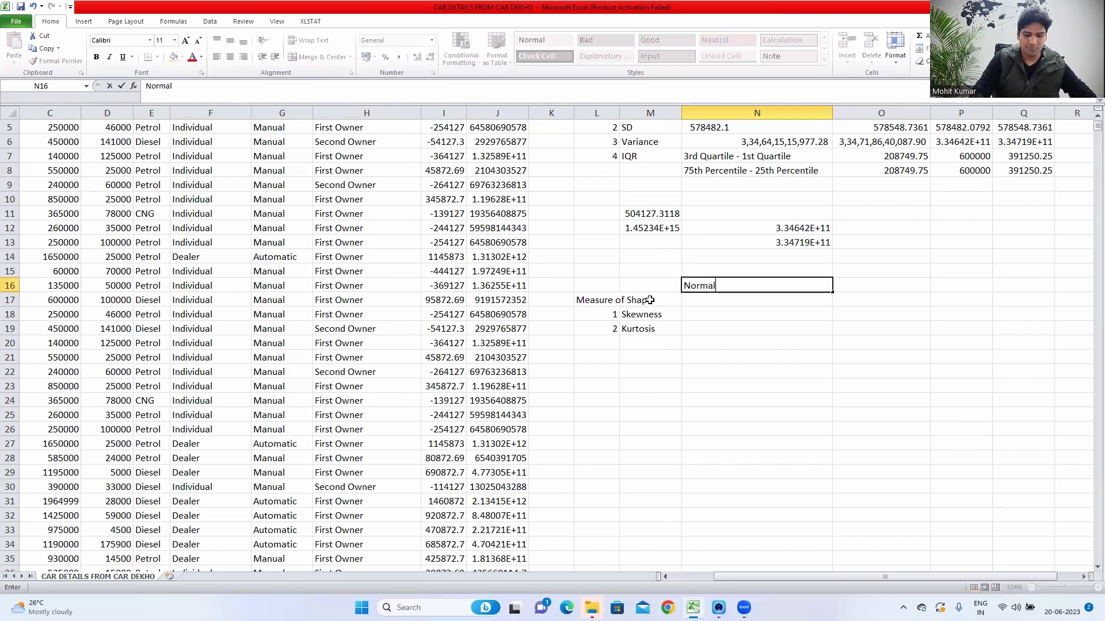
{"action": "type", "text": "/Symmeric"}
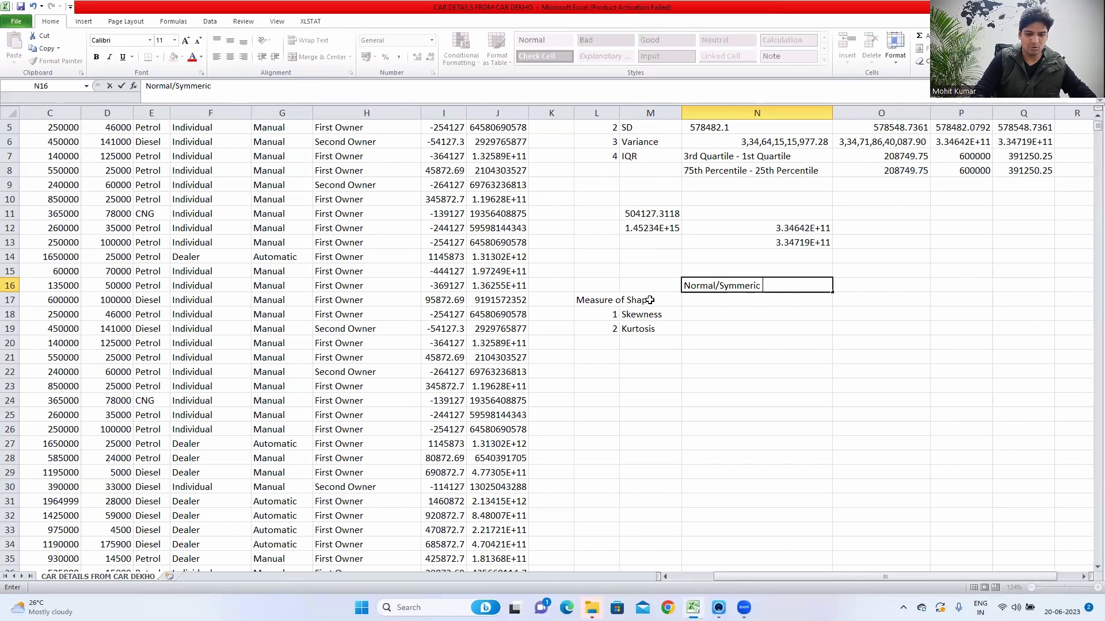
{"action": "key", "text": "Return"}
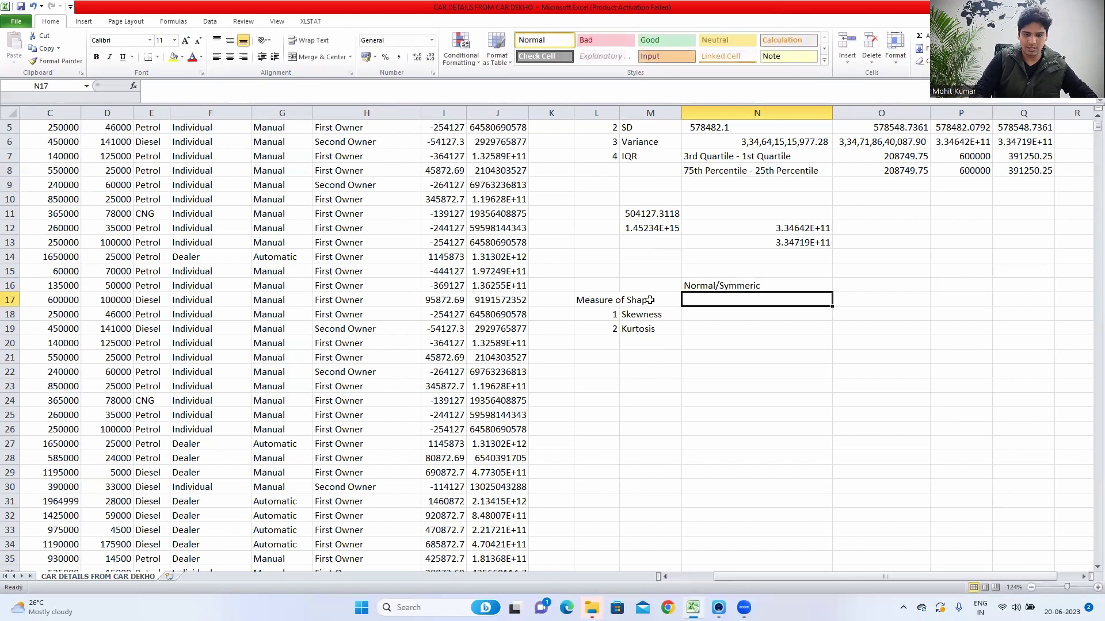
{"action": "key", "text": "Return"}
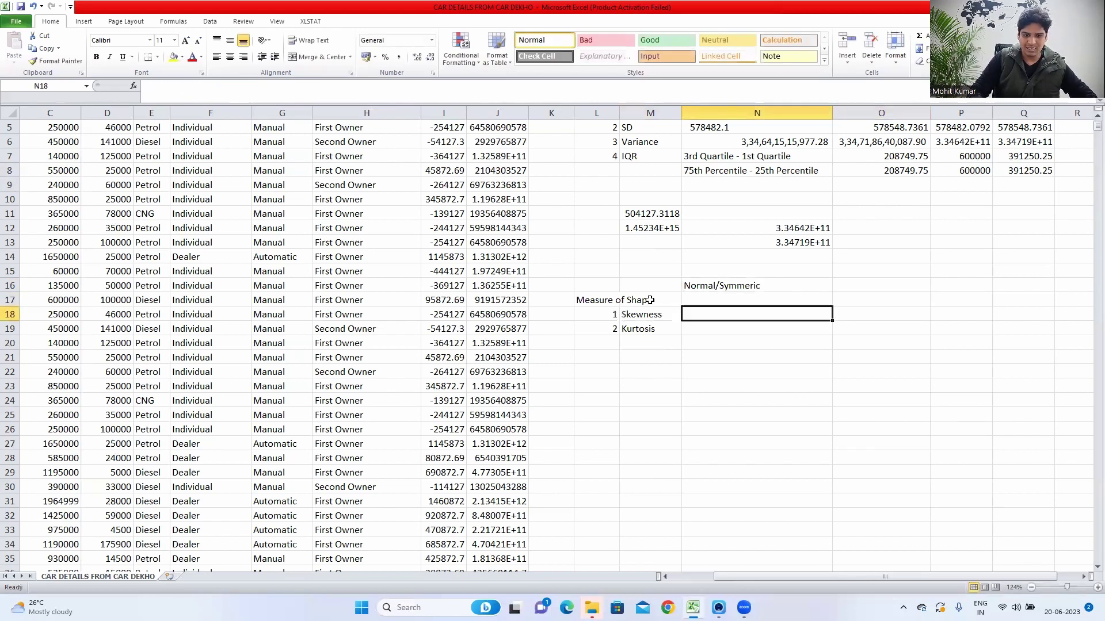
{"action": "type", "text": "0"}
{"action": "key", "text": "ctrl+Return"}
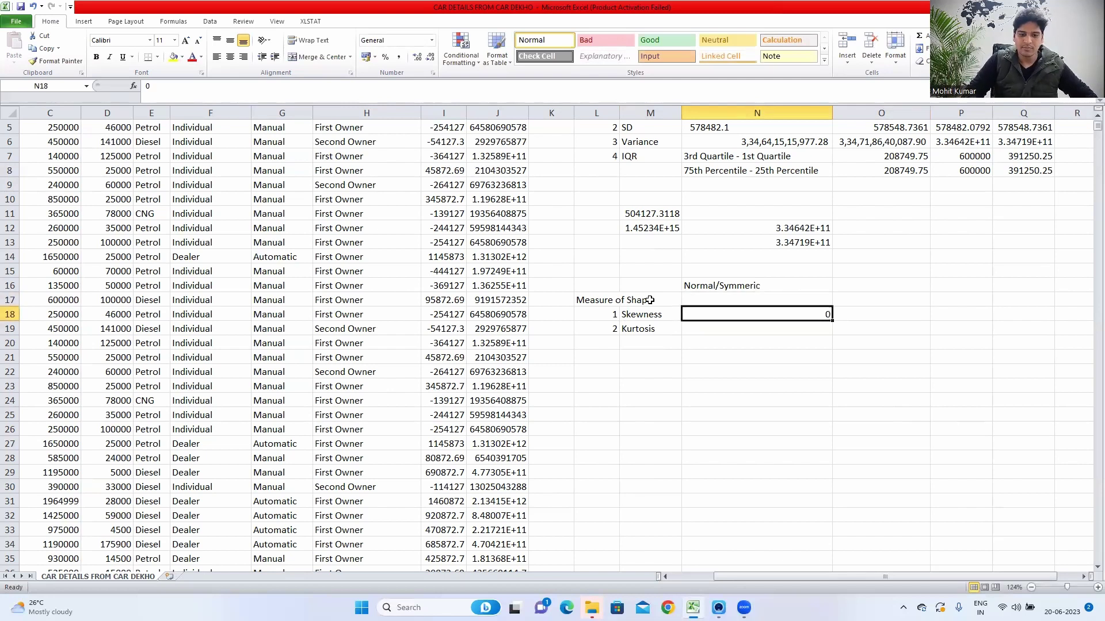
Note the right-skew criterion by entering ">0" in O16 and the label "Right Skewed" above it in O15
{"action": "key", "text": "Right"}
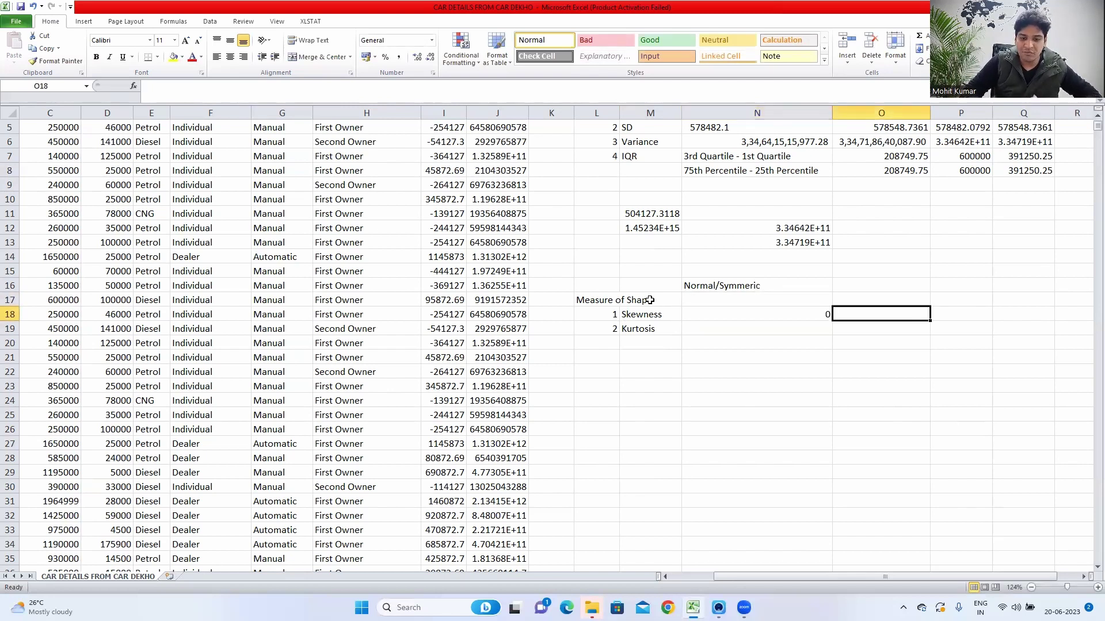
{"action": "key", "text": "Up"}
{"action": "key", "text": "Up"}
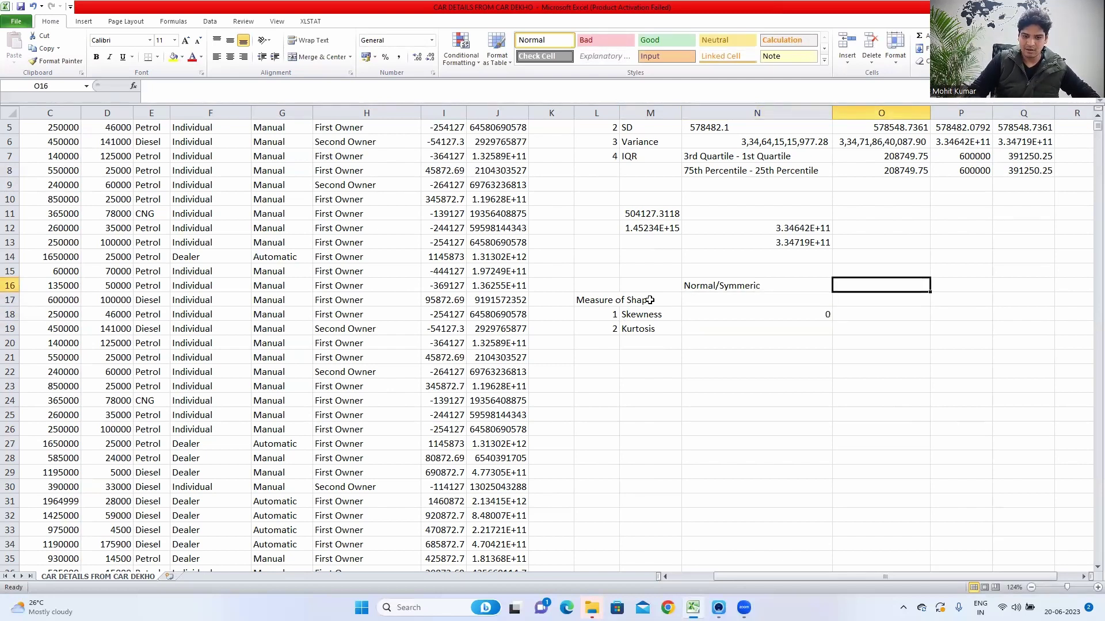
{"action": "type", "text": ">"}
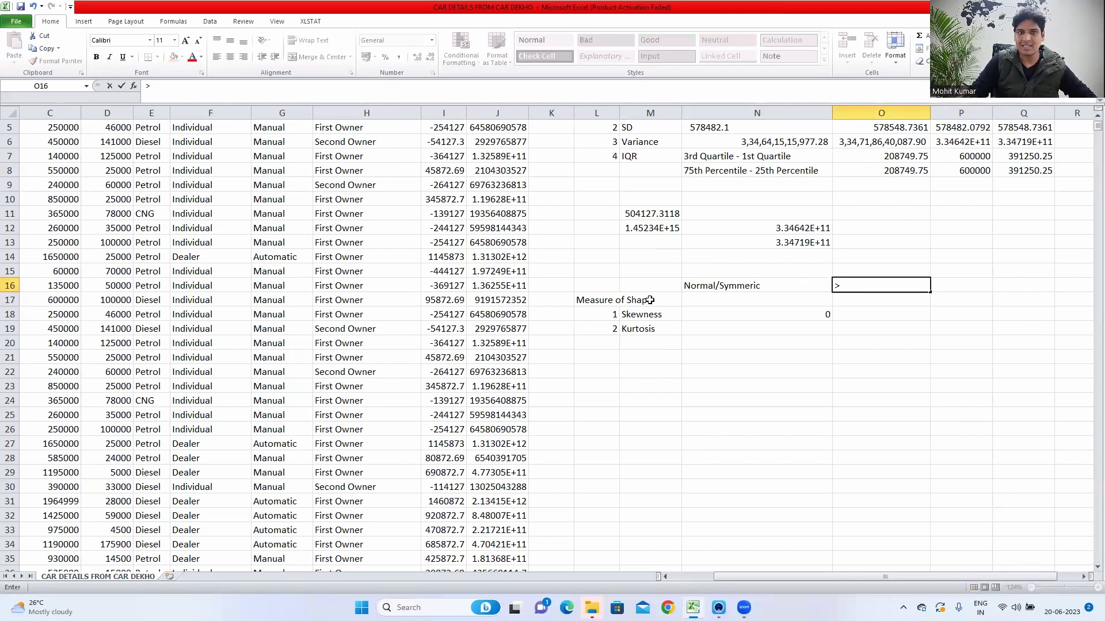
{"action": "type", "text": "0"}
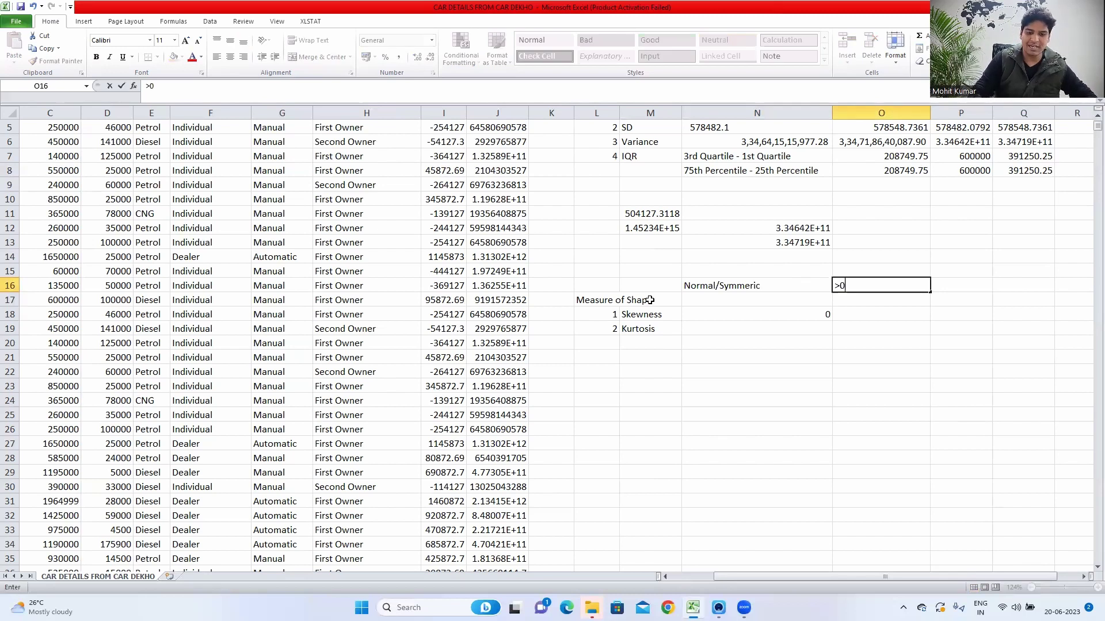
{"action": "key", "text": "Return"}
{"action": "key", "text": "Up"}
{"action": "key", "text": "Up"}
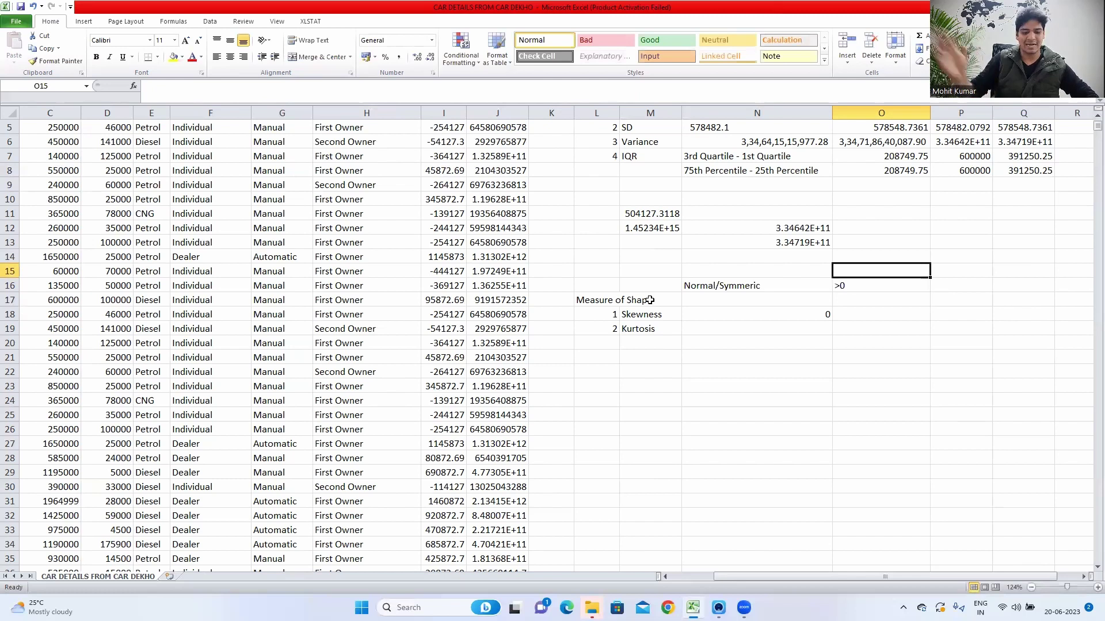
{"action": "type", "text": "Right"}
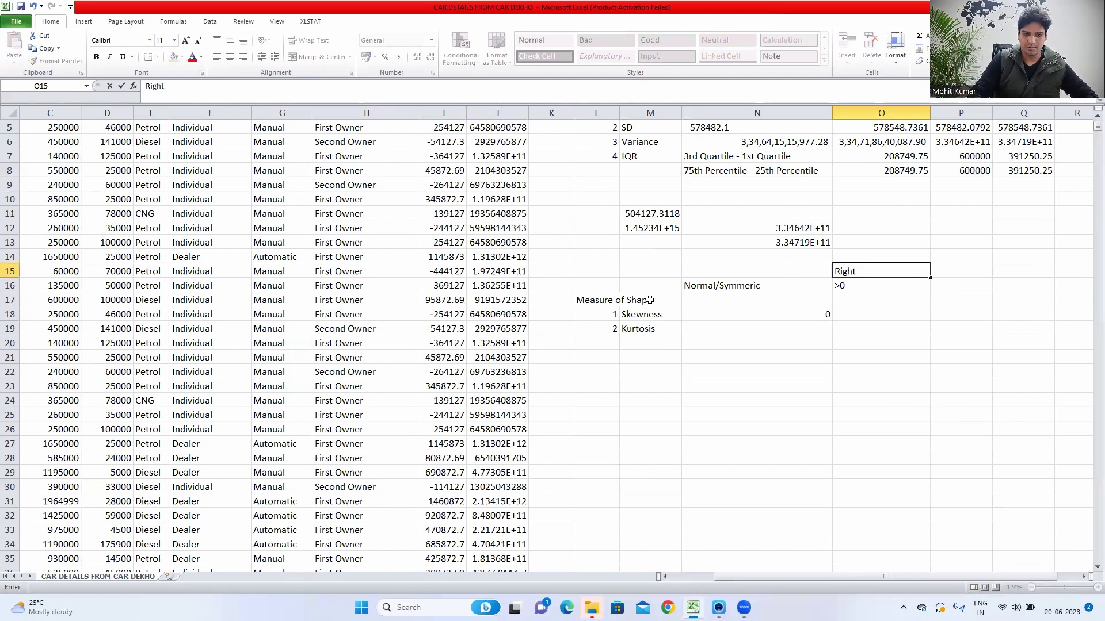
{"action": "type", "text": "  Skewed"}
{"action": "key", "text": "Return"}
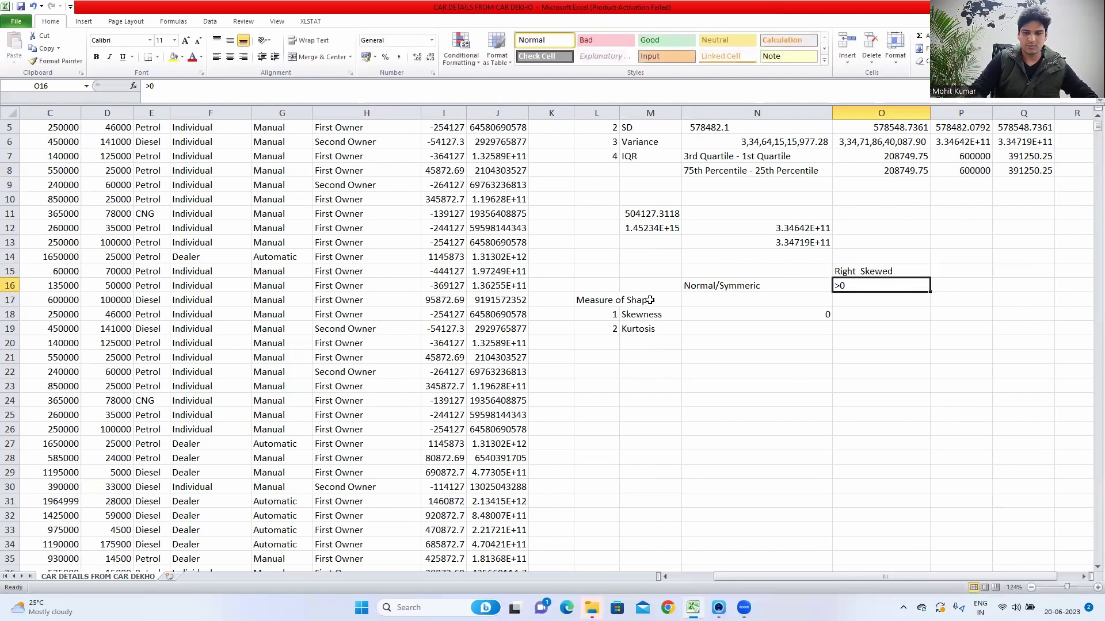
Note the left-skew criterion by entering "<0" in P16 and the label "Left Skewed" above it in P15
{"action": "key", "text": "Up"}
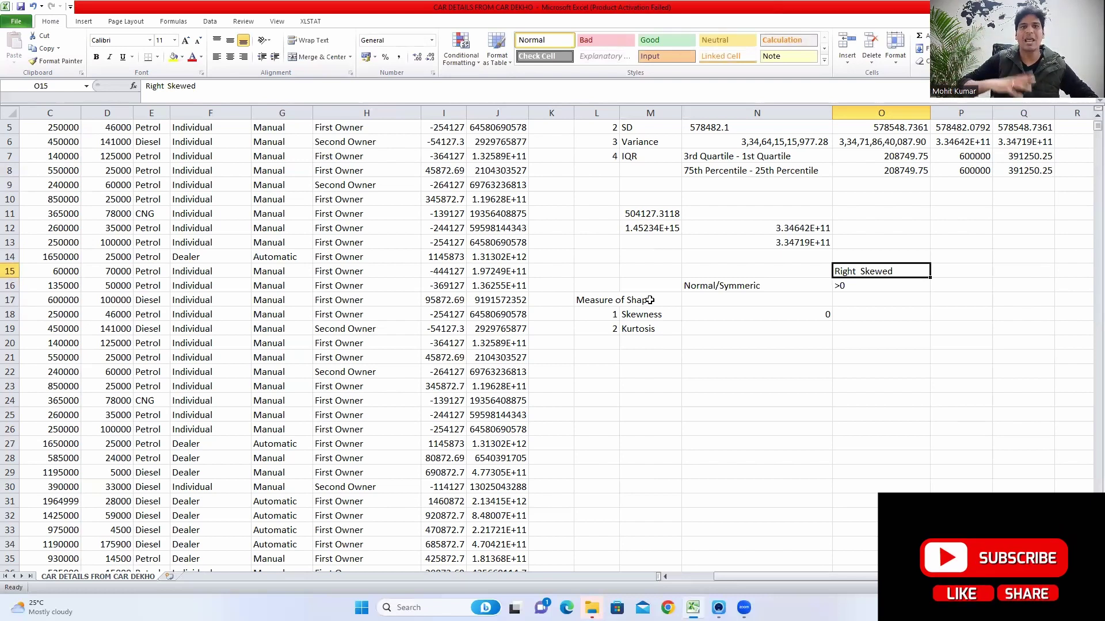
{"action": "key", "text": "Right"}
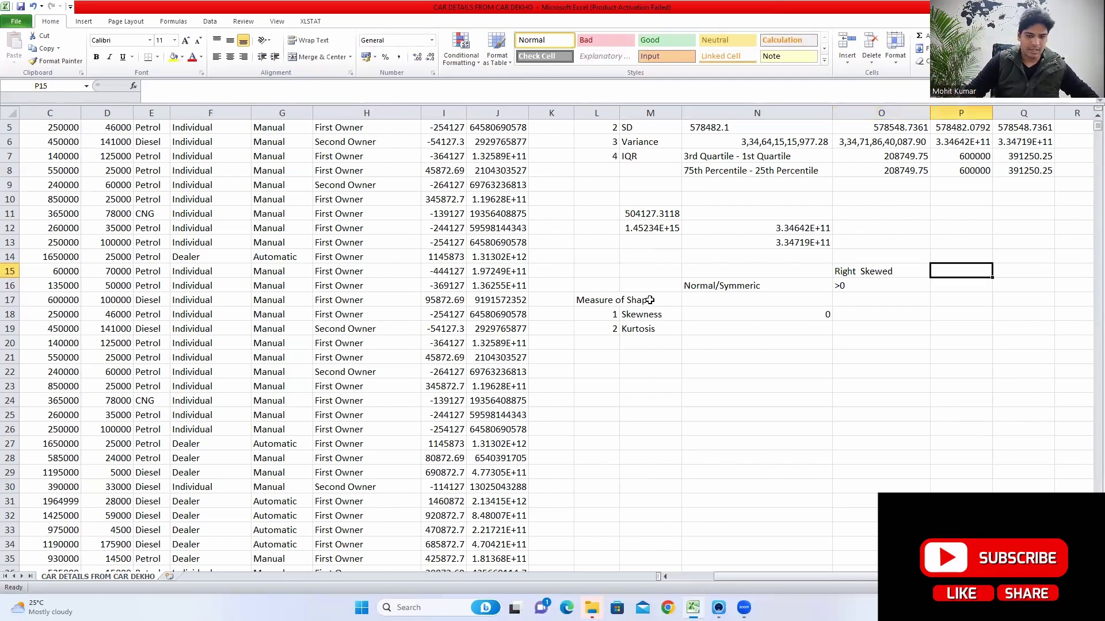
{"action": "key", "text": "Down"}
{"action": "type", "text": "<"}
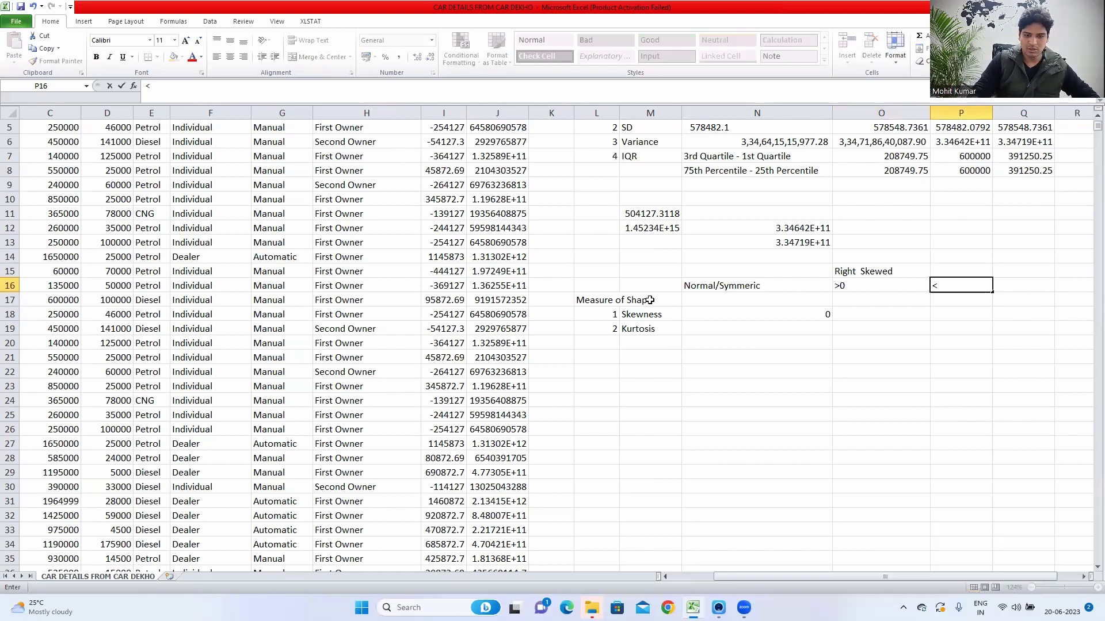
{"action": "type", "text": "0"}
{"action": "key", "text": "Return"}
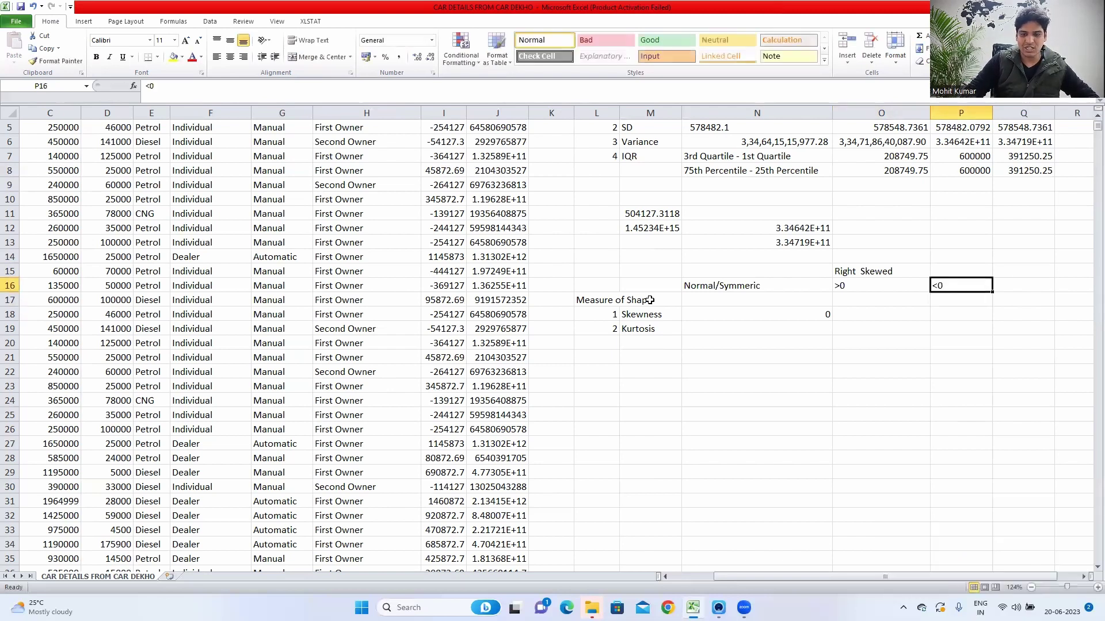
{"action": "key", "text": "Up"}
{"action": "key", "text": "Up"}
{"action": "type", "text": "Left "}
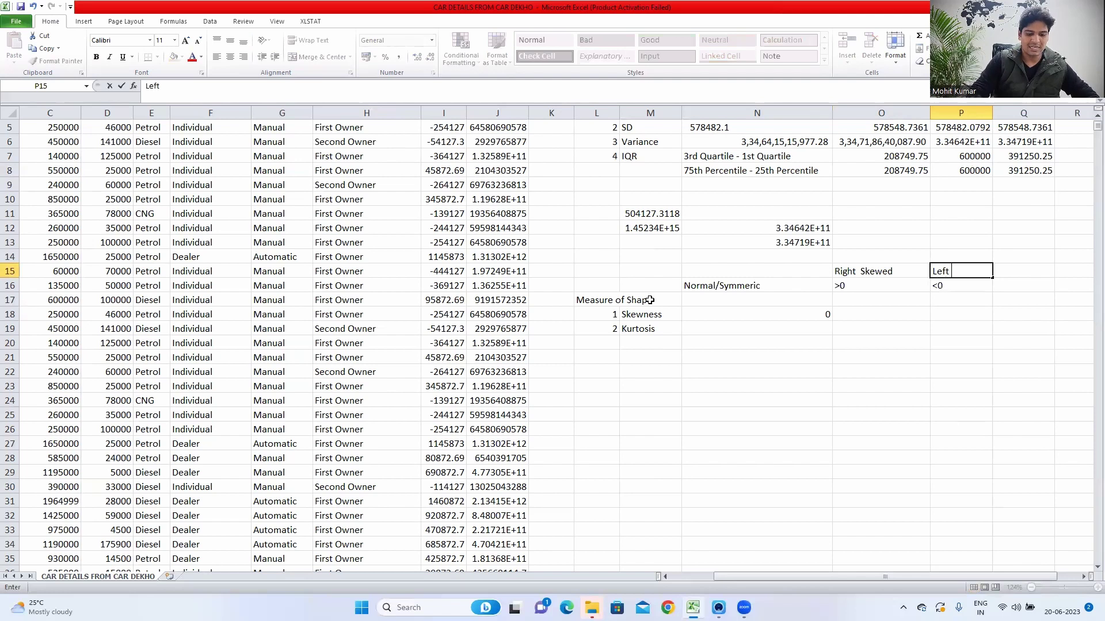
{"action": "type", "text": "Skewed"}
{"action": "key", "text": "Return"}
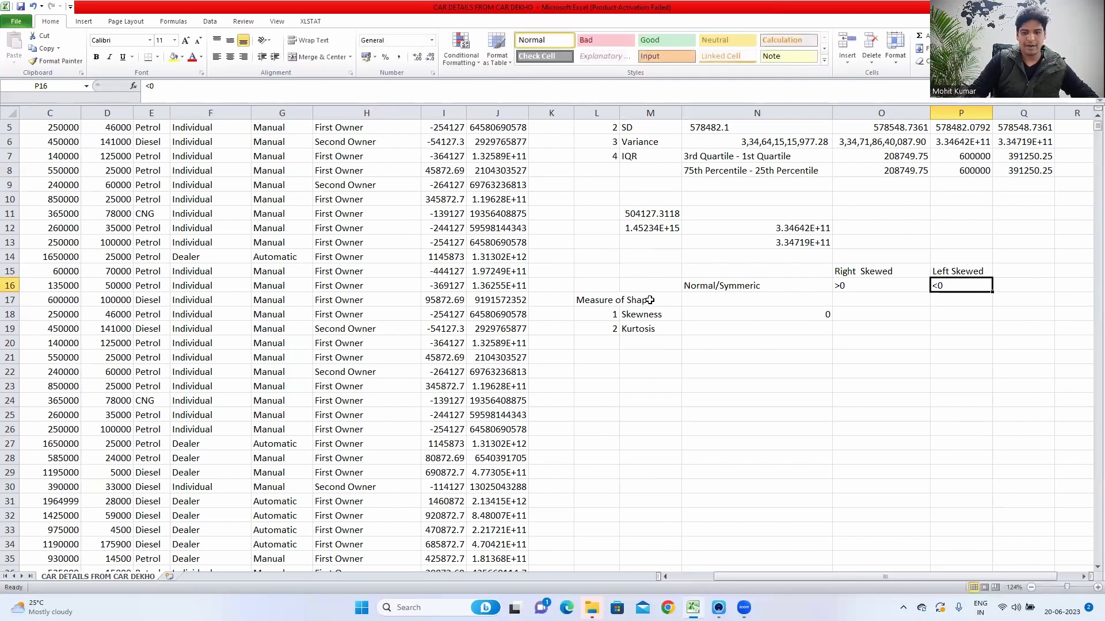
Calculate the skewness of the selling prices in O18 with the SKEW function over C2:C4341
{"action": "key", "text": "Up"}
{"action": "key", "text": "Left"}
{"action": "key", "text": "Down"}
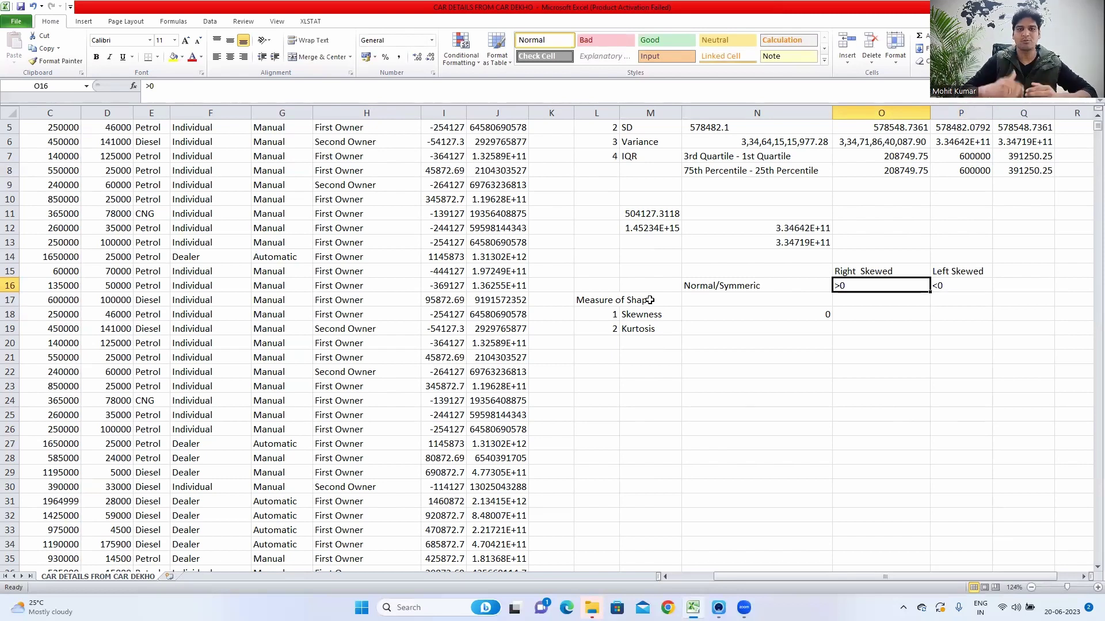
{"action": "key", "text": "Down"}
{"action": "key", "text": "Down"}
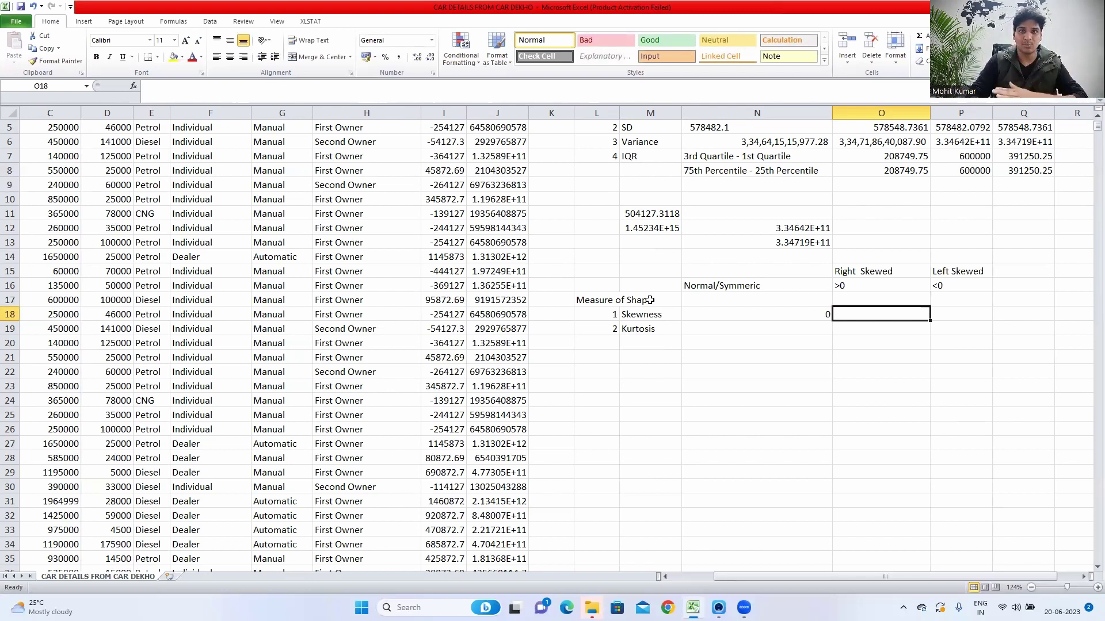
{"action": "type", "text": "=ske"}
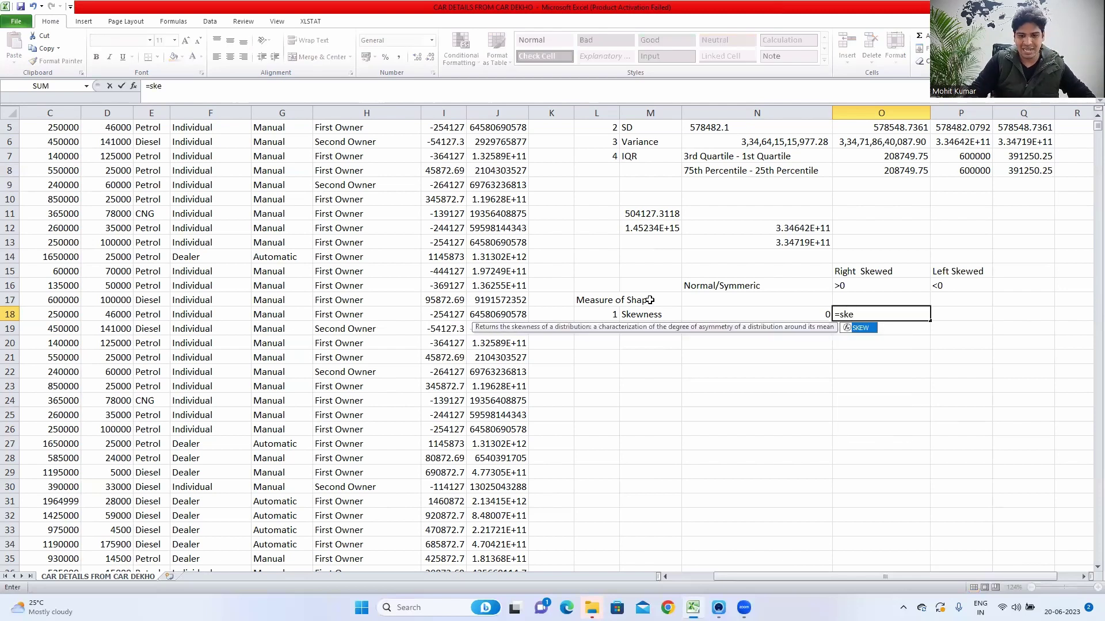
{"action": "key", "text": "Tab"}
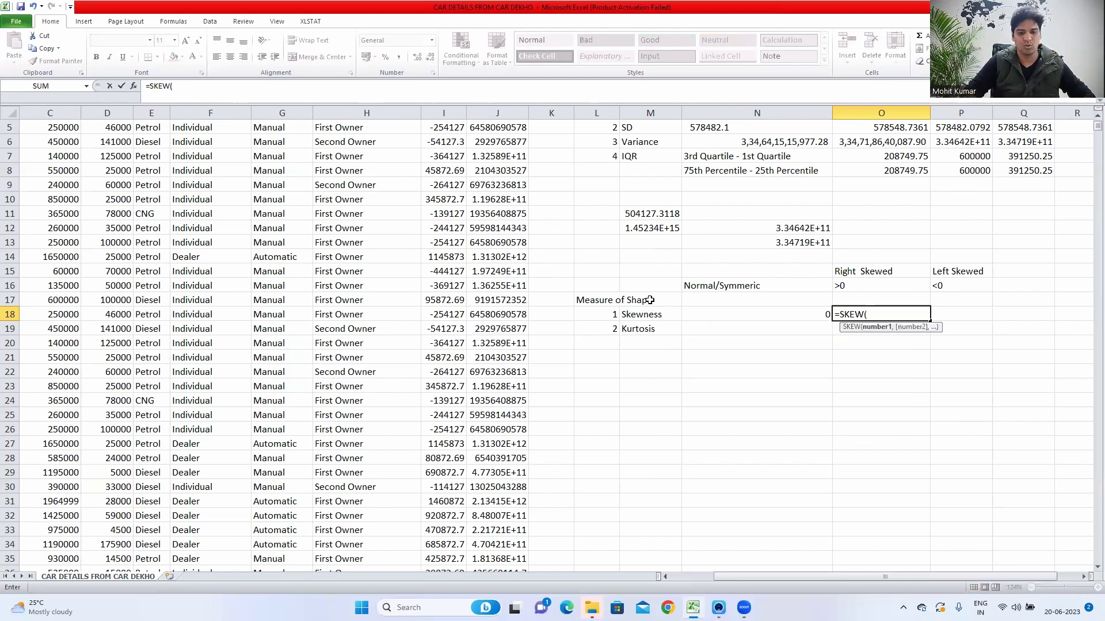
{"action": "scroll", "coordinate": [243, 267], "scroll_direction": "left", "scroll_amount": 3}
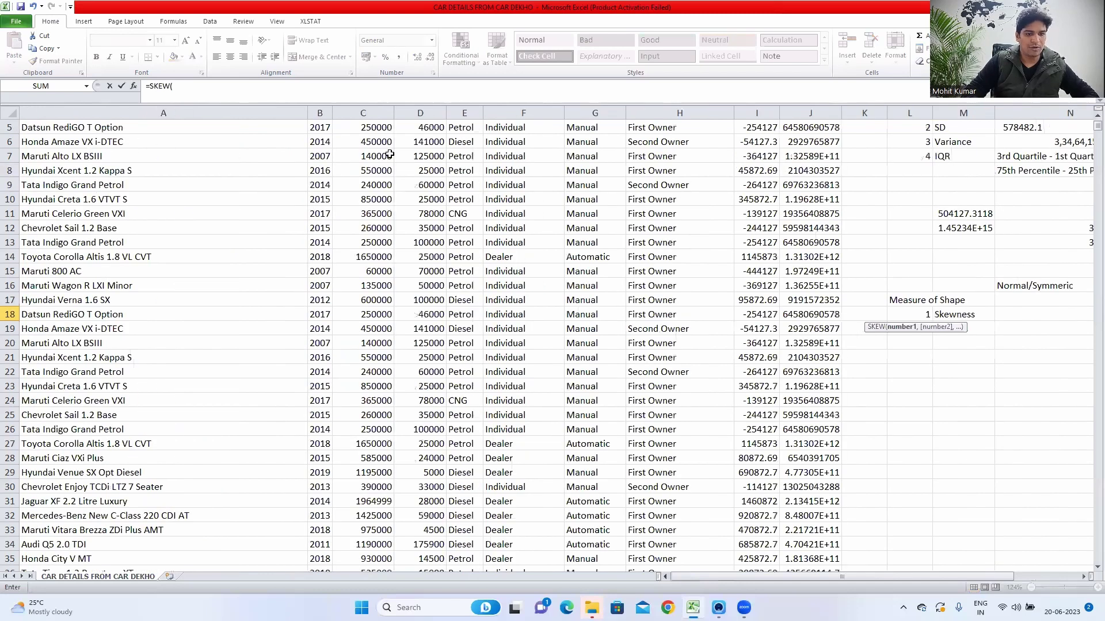
{"action": "left_click", "coordinate": [388, 147]}
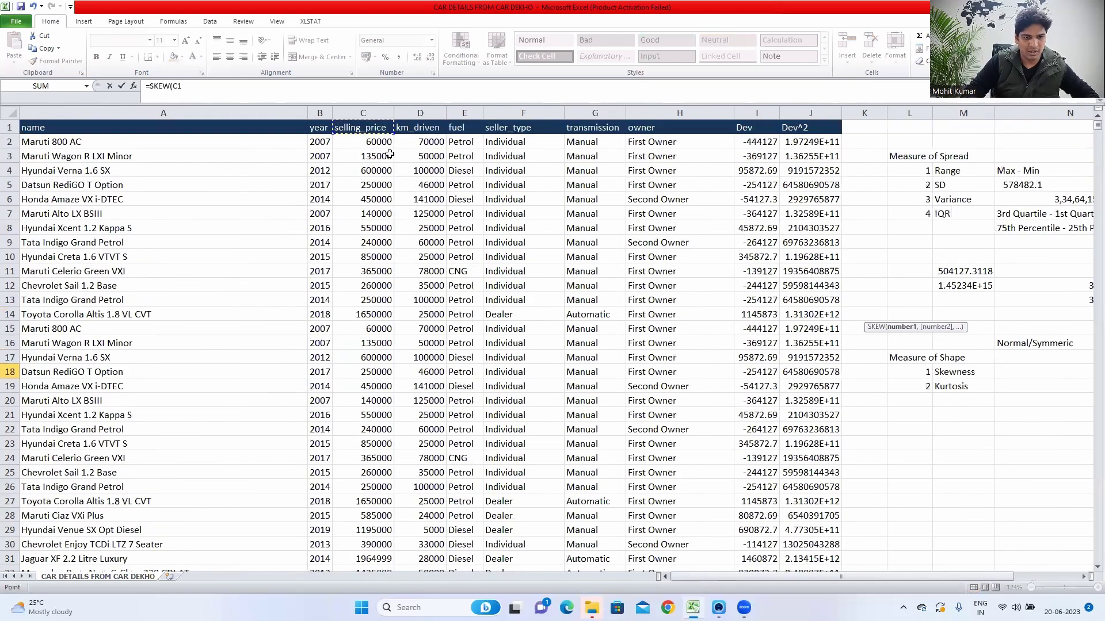
{"action": "key", "text": "Down"}
{"action": "key", "text": "ctrl+shift+Down"}
{"action": "left_click", "coordinate": [258, 88]}
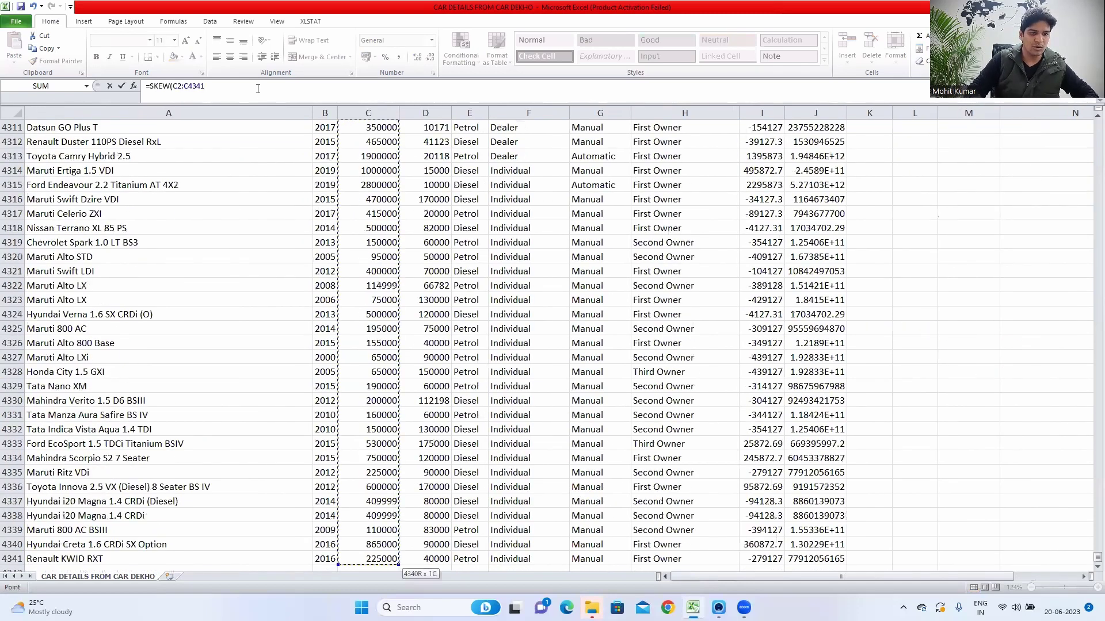
{"action": "key", "text": "Return"}
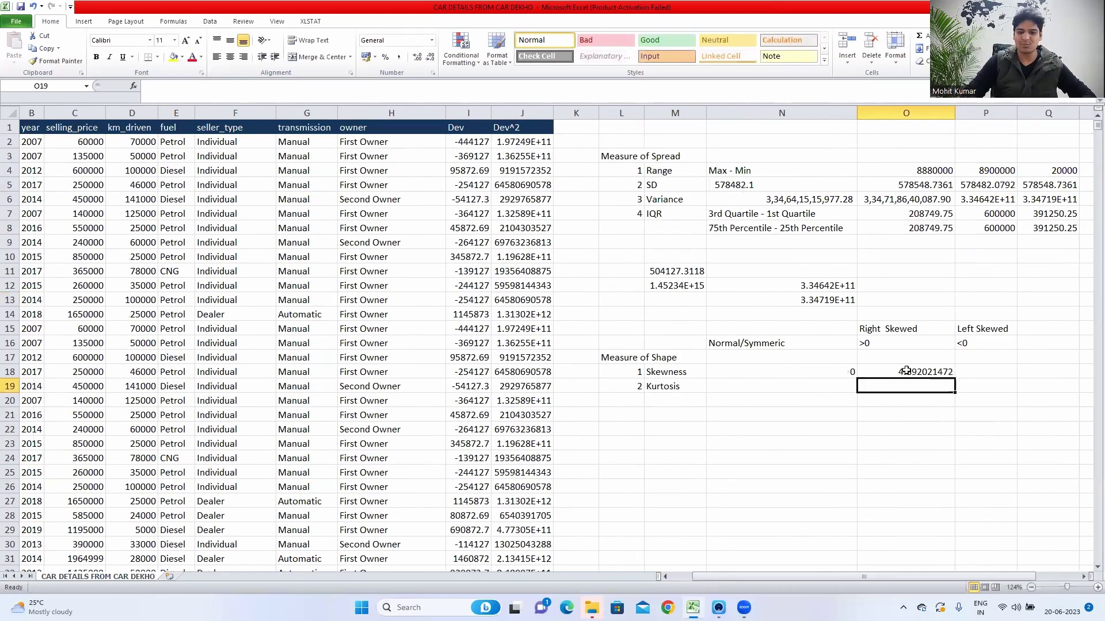
Enter the interpretation "Right Skewed Variable" in P18 beside the skewness result
{"action": "left_click", "coordinate": [919, 368]}
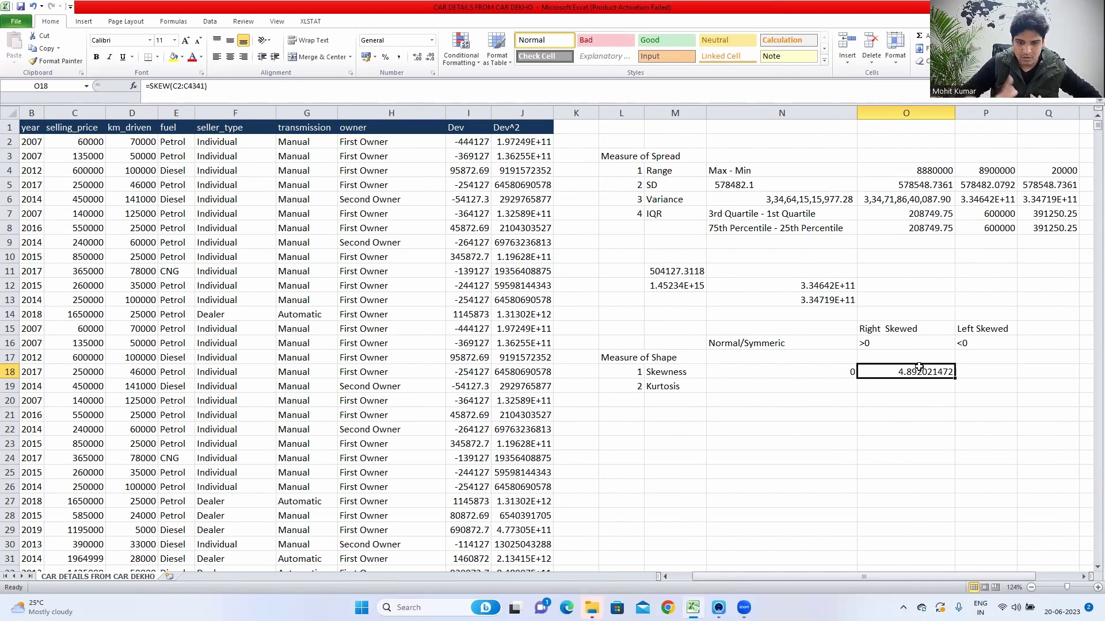
{"action": "key", "text": "Right"}
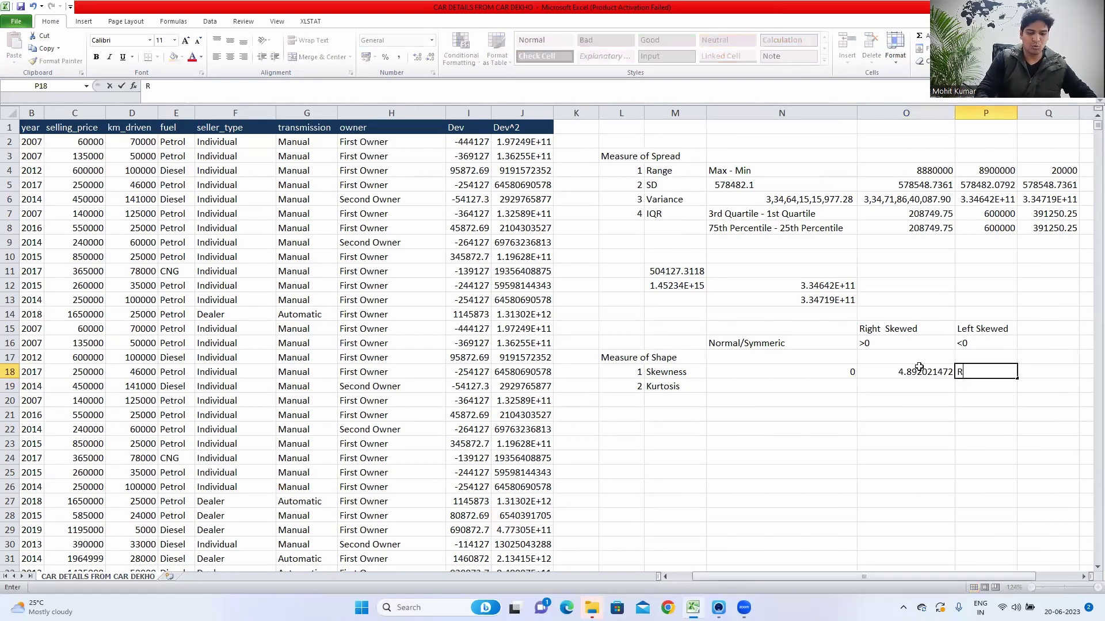
{"action": "type", "text": "Right Skewed"}
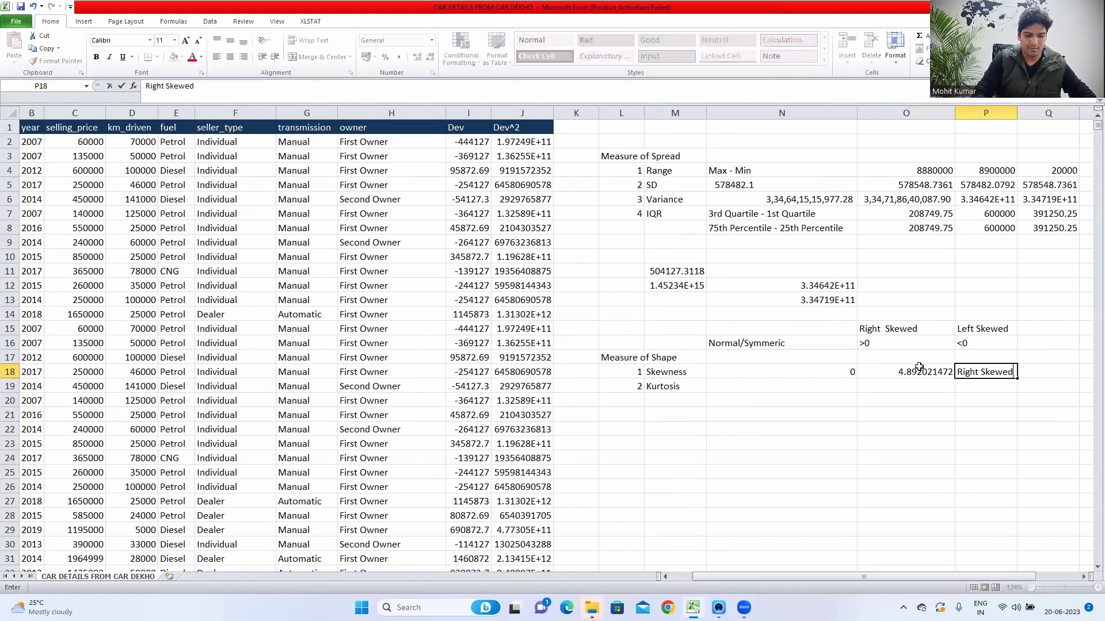
{"action": "type", "text": " Variable"}
{"action": "key", "text": "Return"}
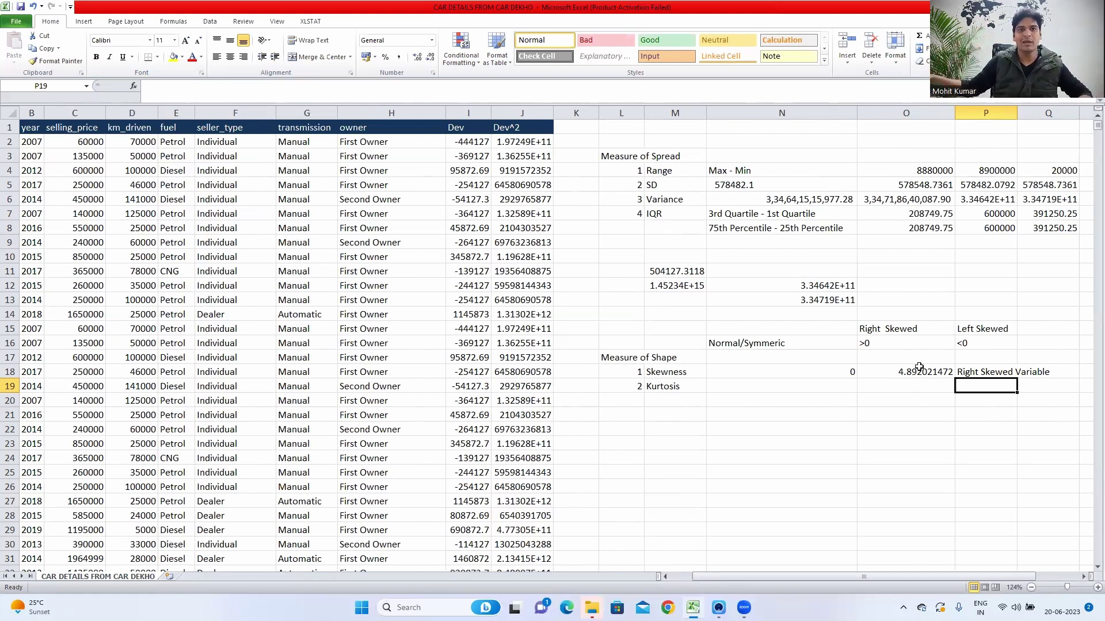
Enter the kurtosis reference value 3 for a normal distribution in N19
{"action": "key", "text": "Left"}
{"action": "key", "text": "Left"}
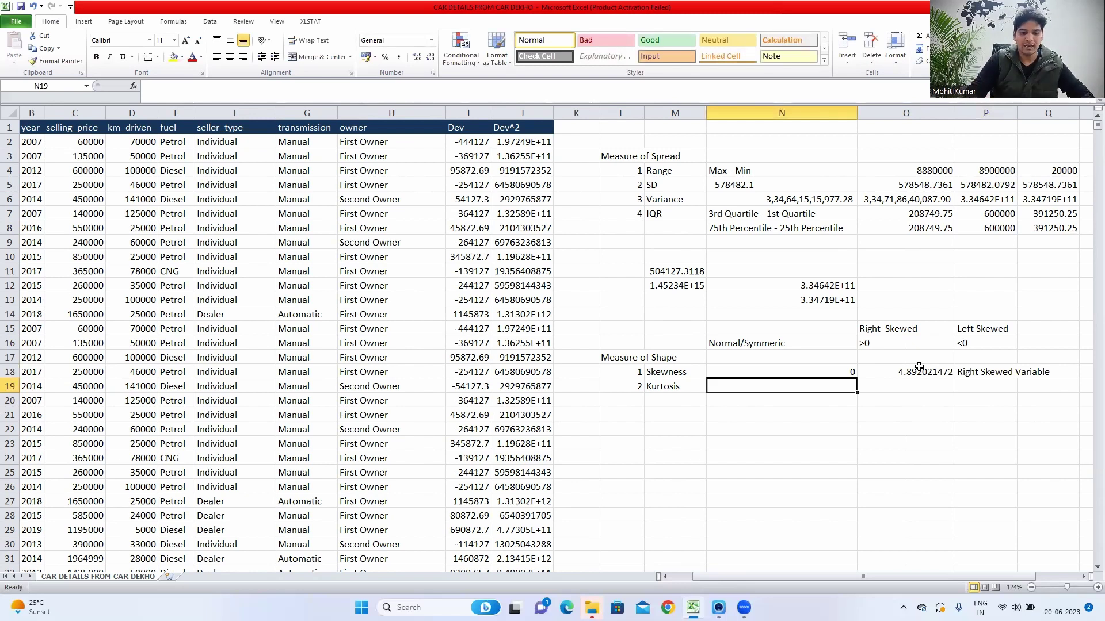
{"action": "type", "text": "3"}
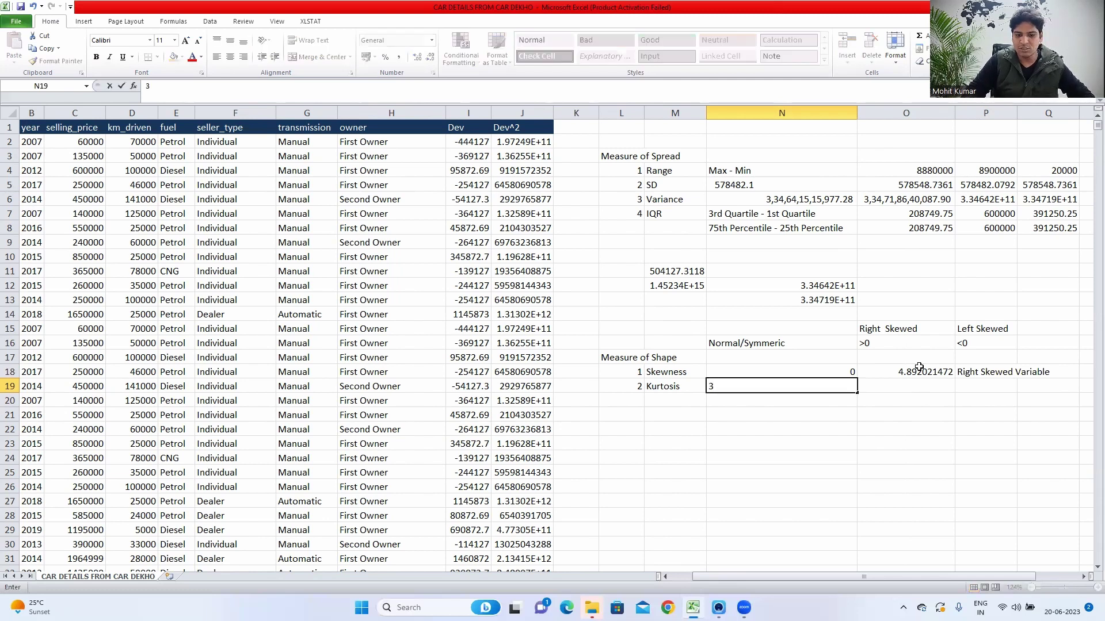
{"action": "key", "text": "Return"}
Calculate the kurtosis of the selling prices in O19 with the KURT function over C2:C4341
{"action": "key", "text": "Up"}
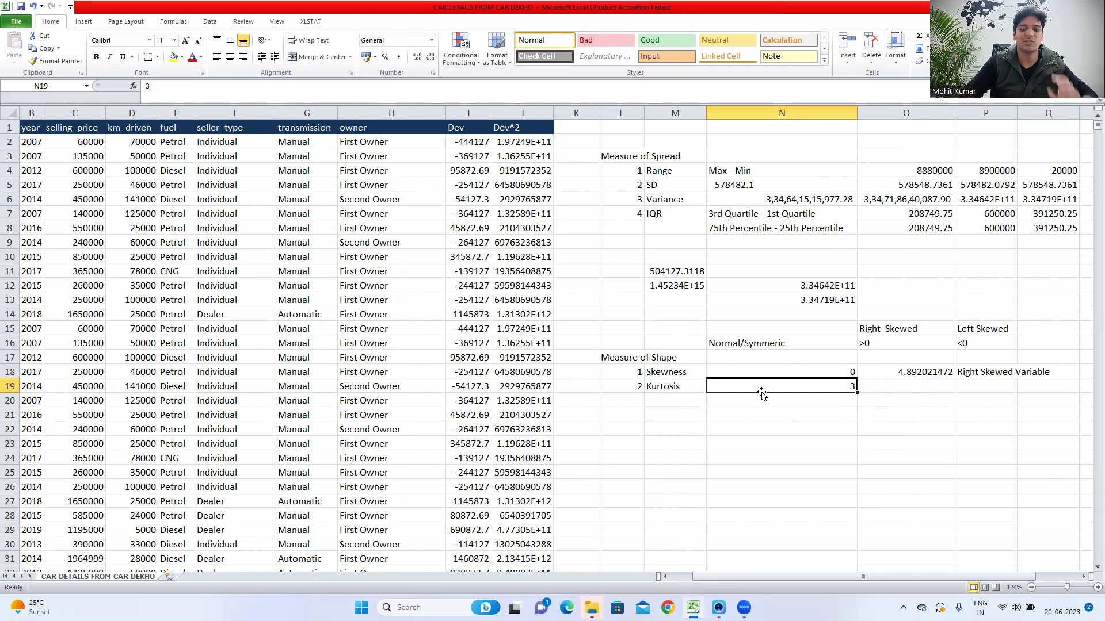
{"action": "key", "text": "Right"}
{"action": "type", "text": "=kurt"}
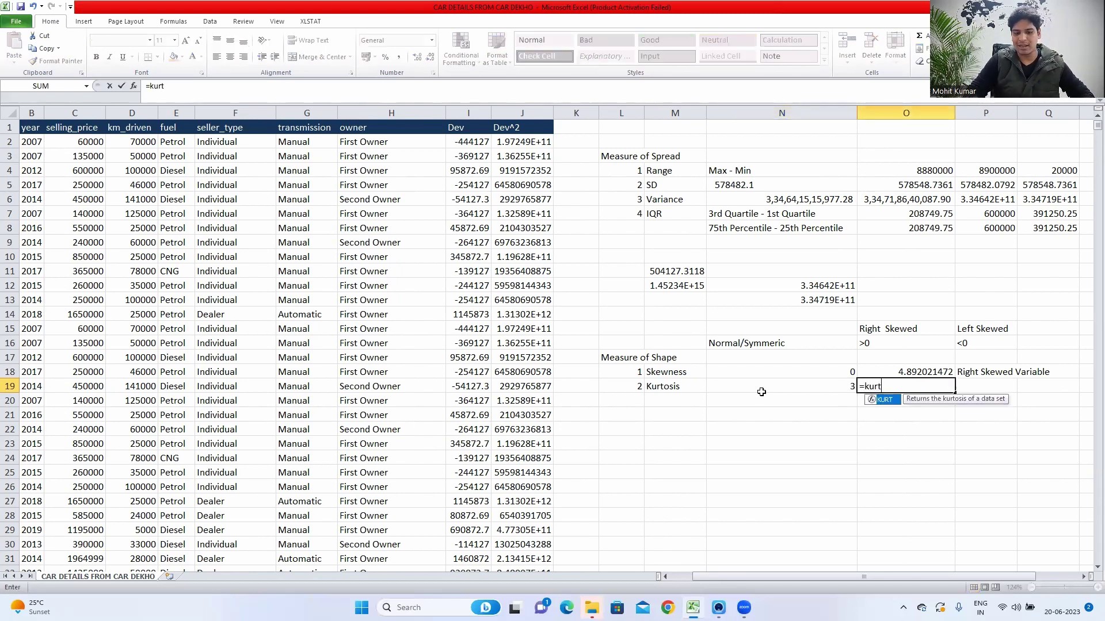
{"action": "key", "text": "Tab"}
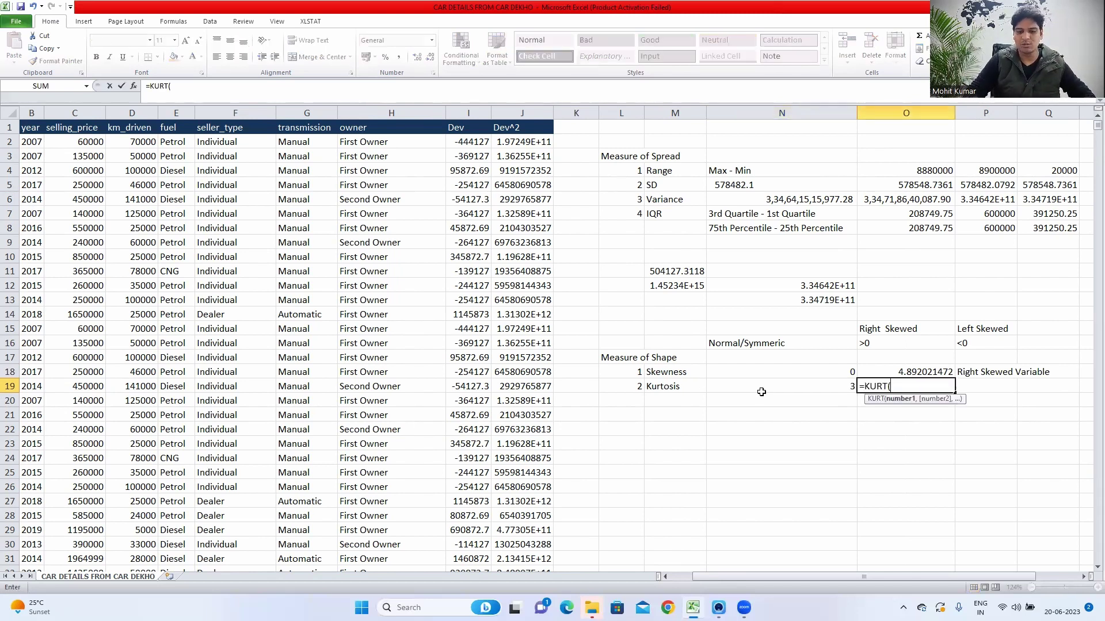
{"action": "left_click", "coordinate": [76, 140]}
{"action": "key", "text": "ctrl+shift+Down"}
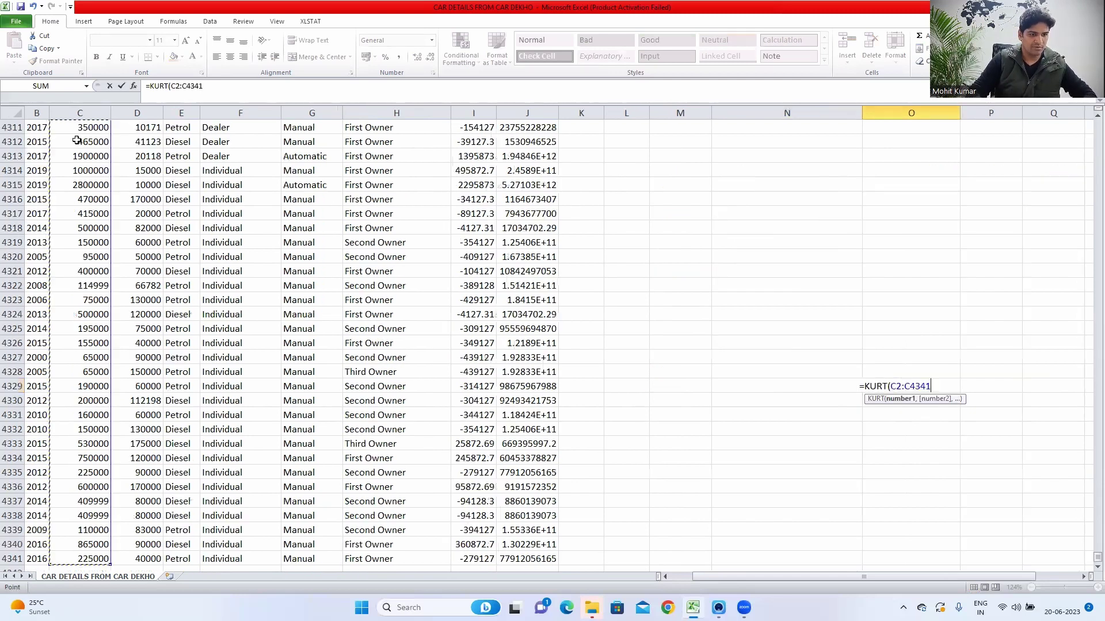
{"action": "key", "text": "Return"}
{"action": "key", "text": "Up"}
{"action": "key", "text": "Up"}
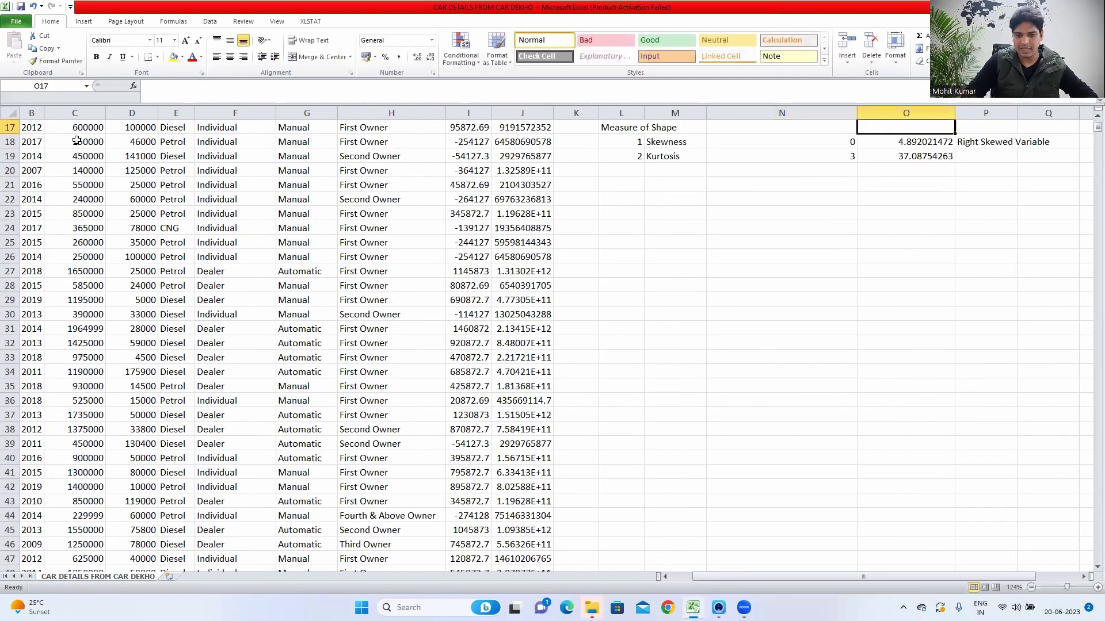
{"action": "key", "text": "Down"}
{"action": "scroll", "coordinate": [244, 317], "scroll_direction": "up", "scroll_amount": 5}
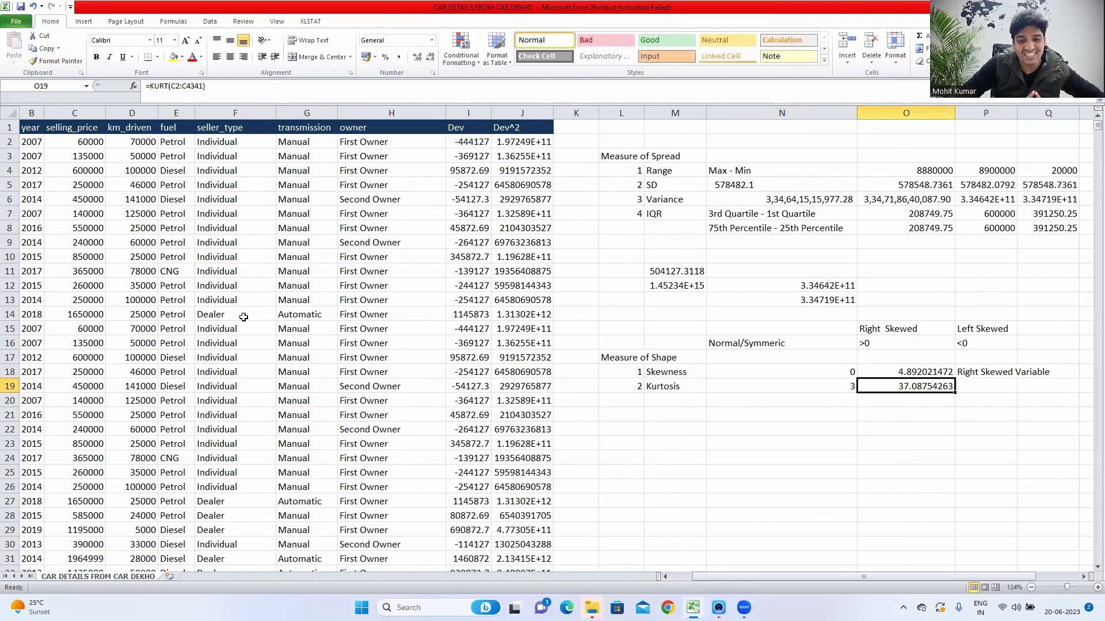
Enter the interpretation "Platikurtic" in P19 beside the kurtosis result
{"action": "key", "text": "Right"}
{"action": "type", "text": "Plat"}
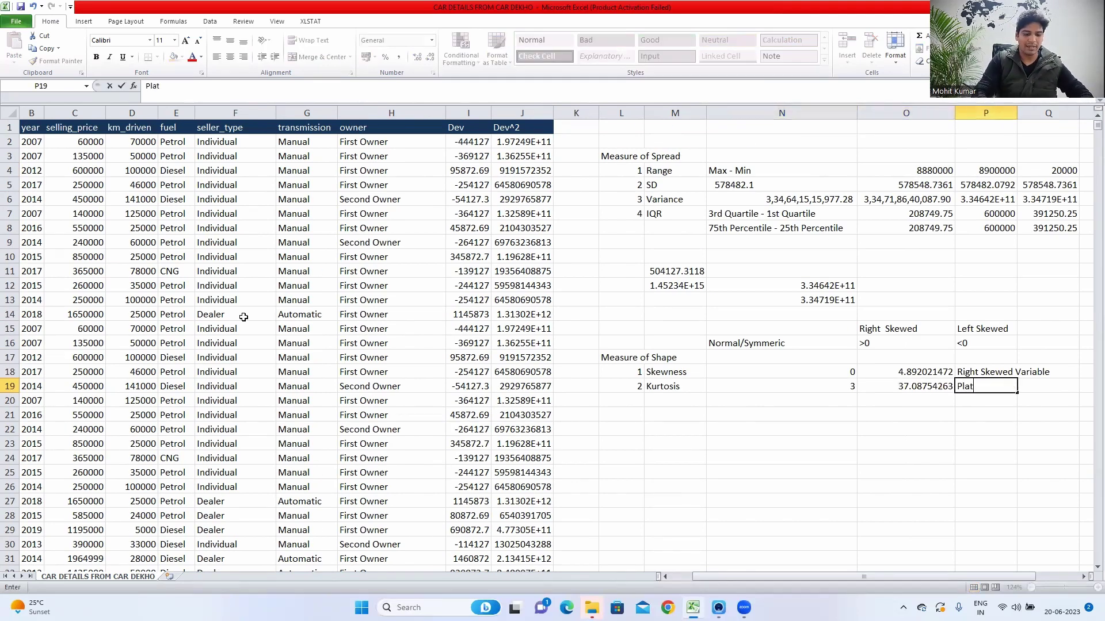
{"action": "type", "text": "ikur"}
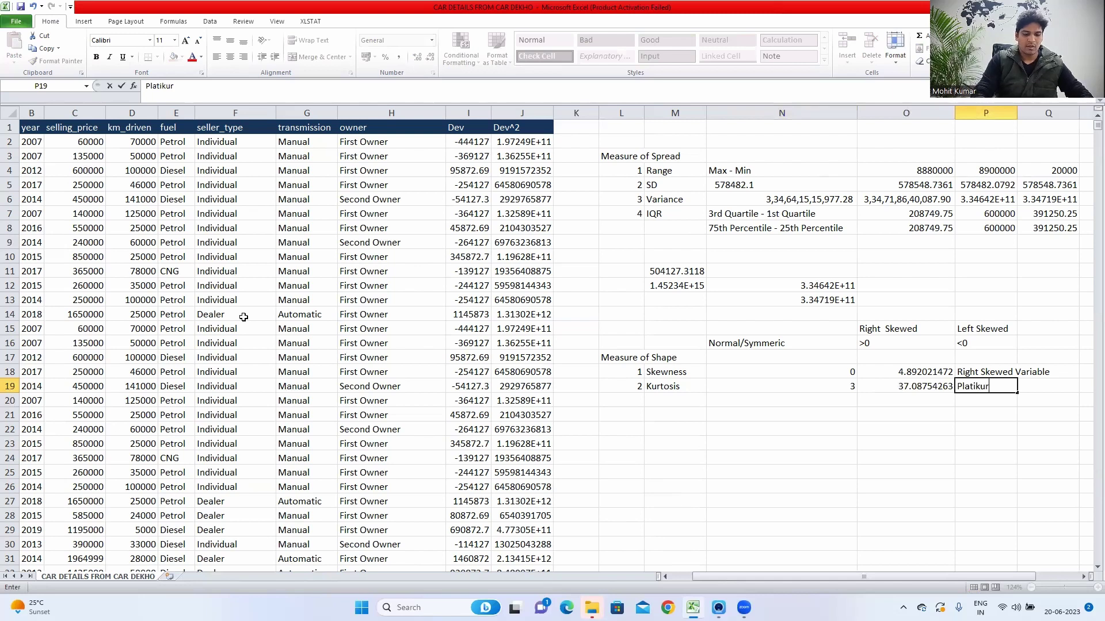
{"action": "type", "text": "tic"}
{"action": "key", "text": "Return"}
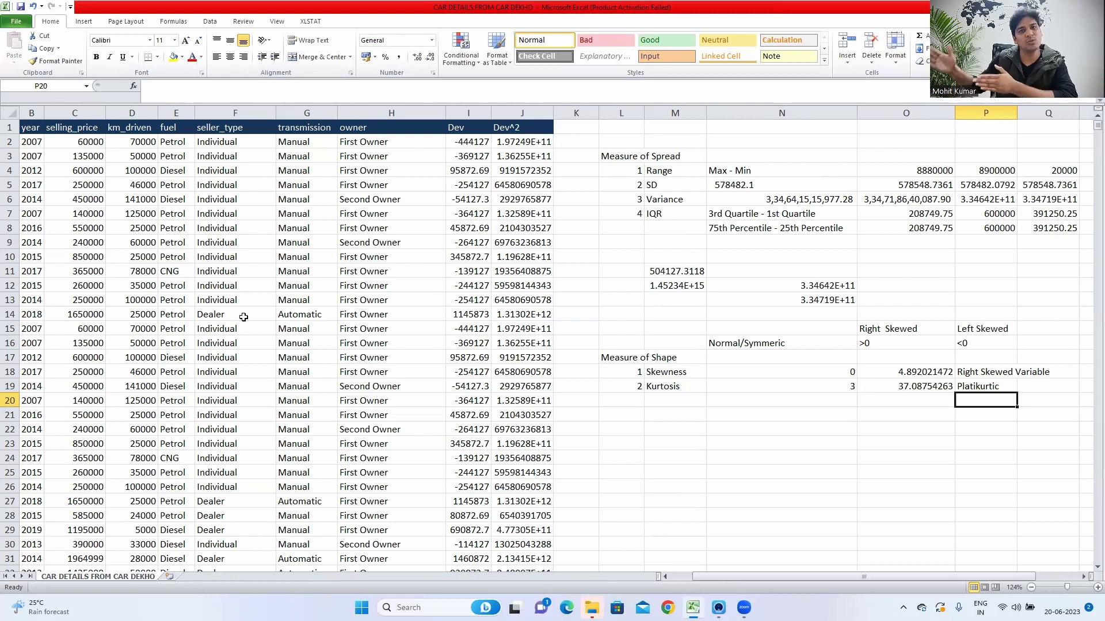
Open the Descriptive Statistics tool from the Data Analysis tools
{"action": "scroll", "coordinate": [256, 172], "scroll_direction": "left", "scroll_amount": 3}
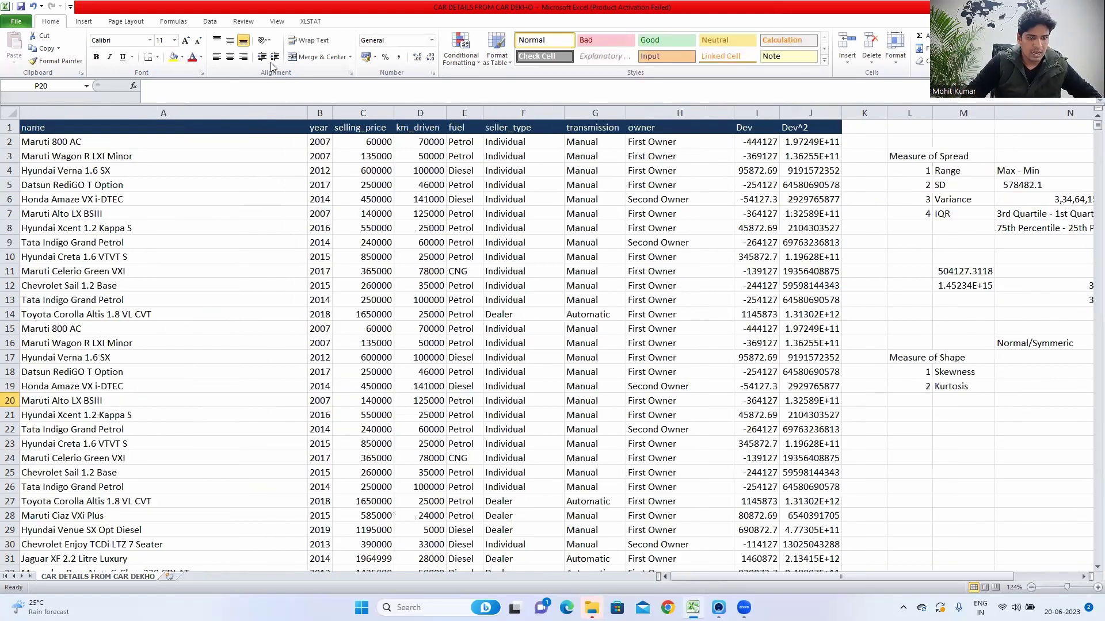
{"action": "left_click", "coordinate": [209, 23]}
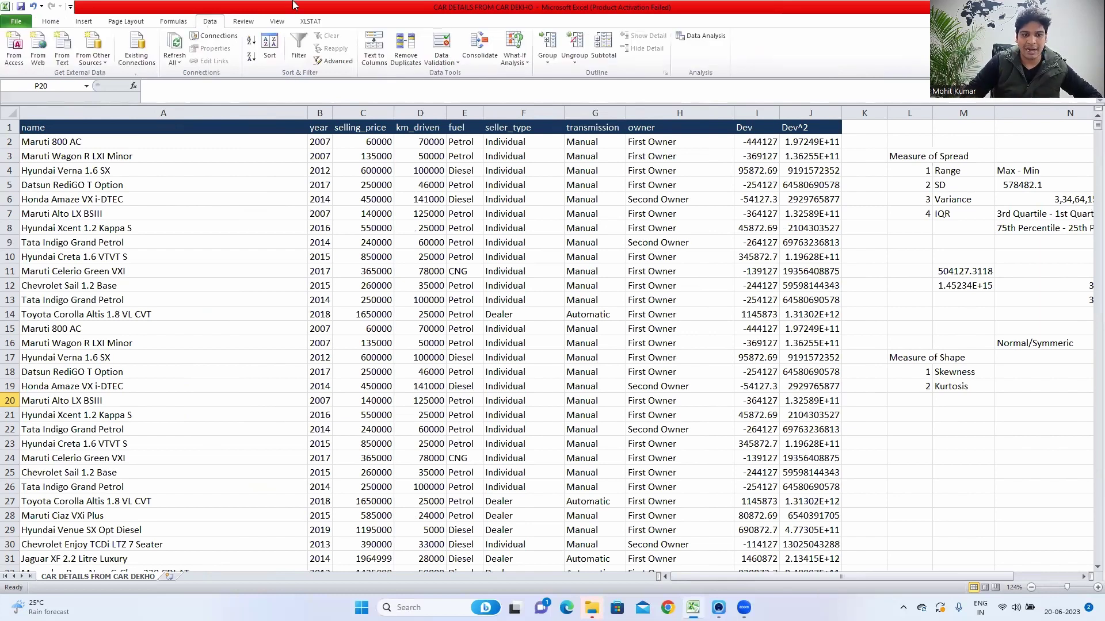
{"action": "left_click", "coordinate": [533, 199]}
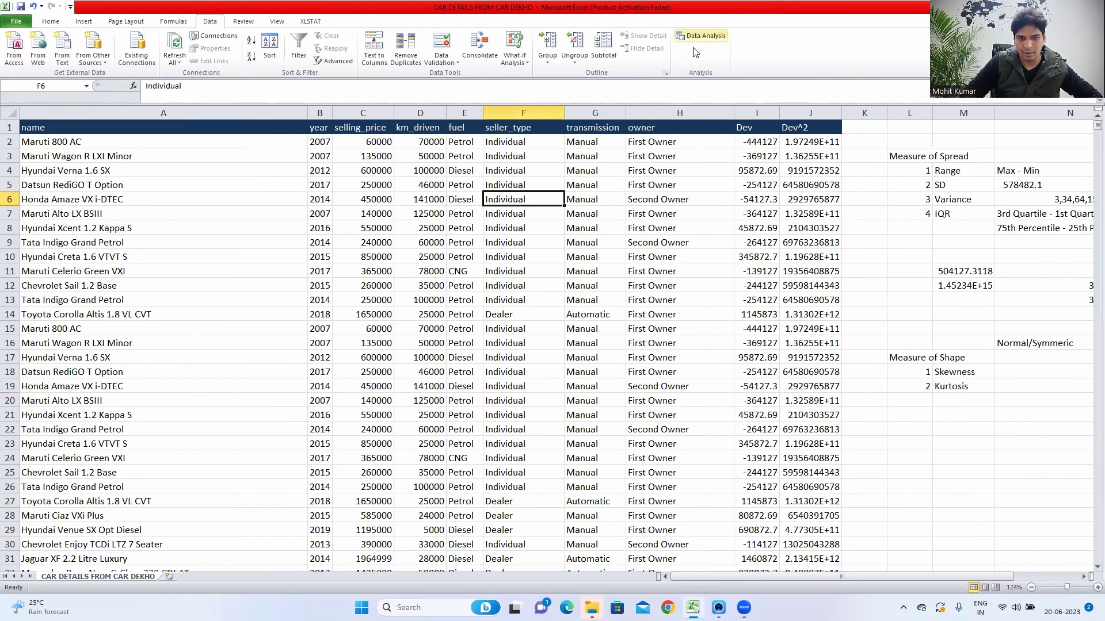
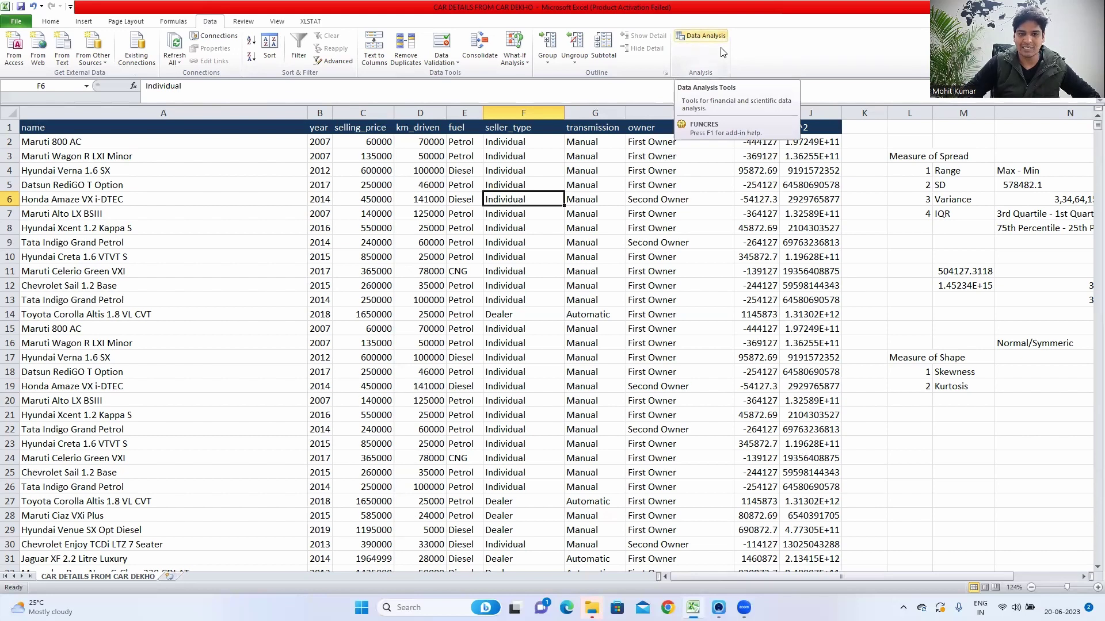
{"action": "left_click", "coordinate": [720, 49]}
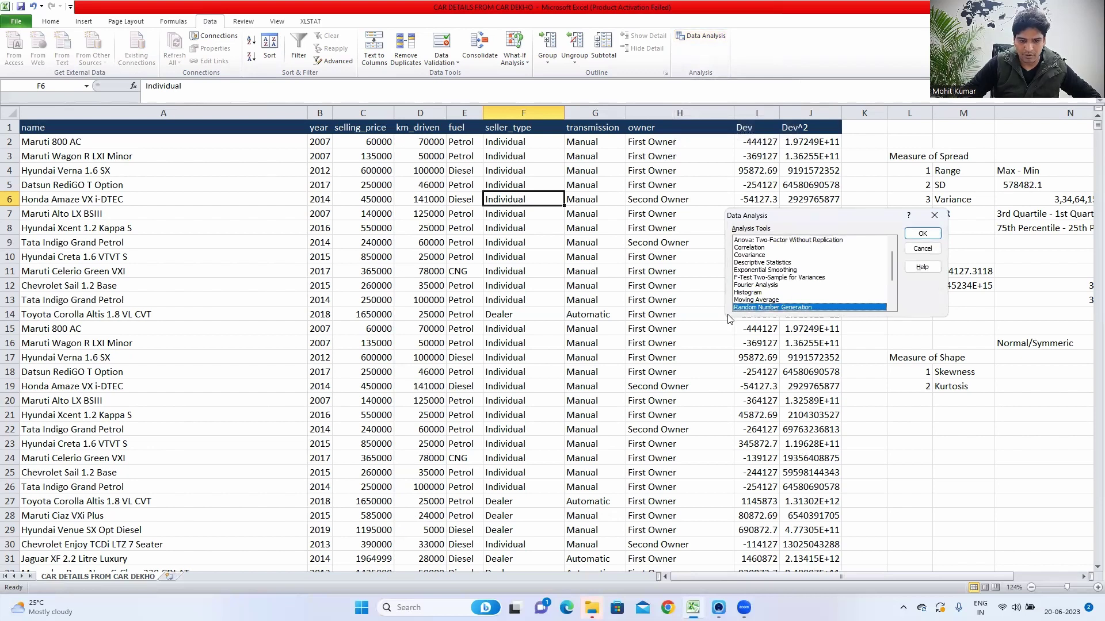
{"action": "left_click", "coordinate": [764, 278]}
{"action": "key", "text": "Up"}
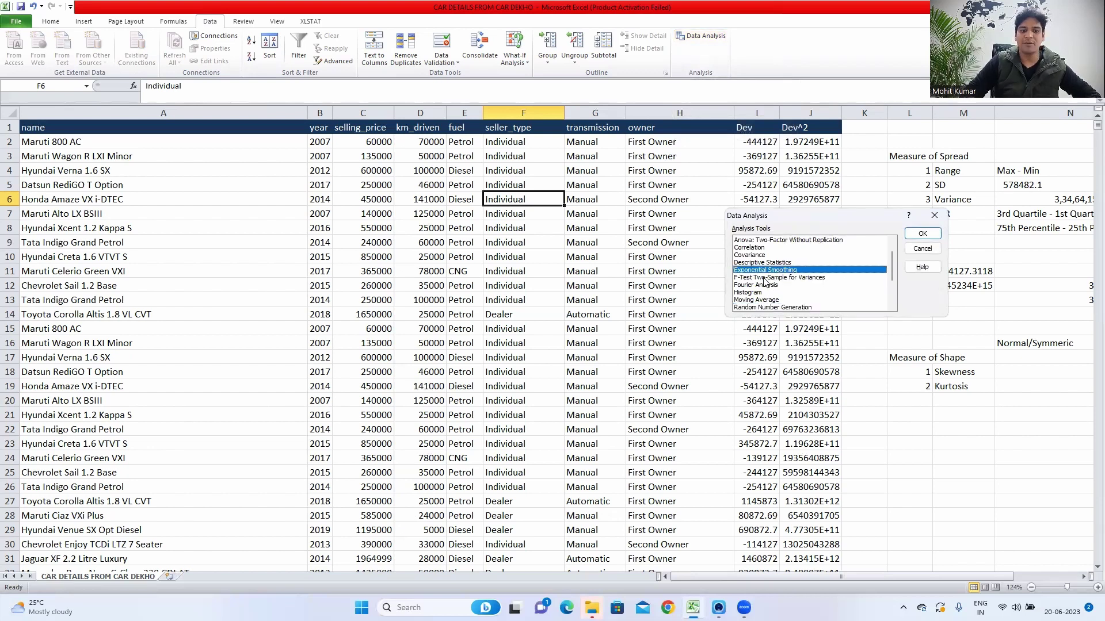
{"action": "key", "text": "Up"}
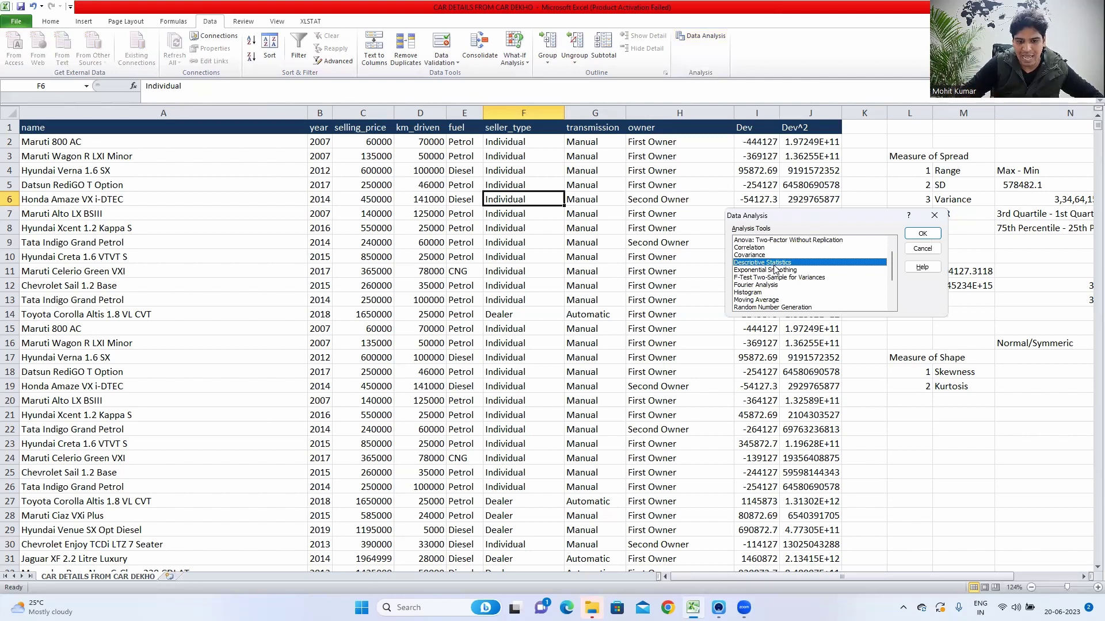
{"action": "left_click", "coordinate": [923, 235]}
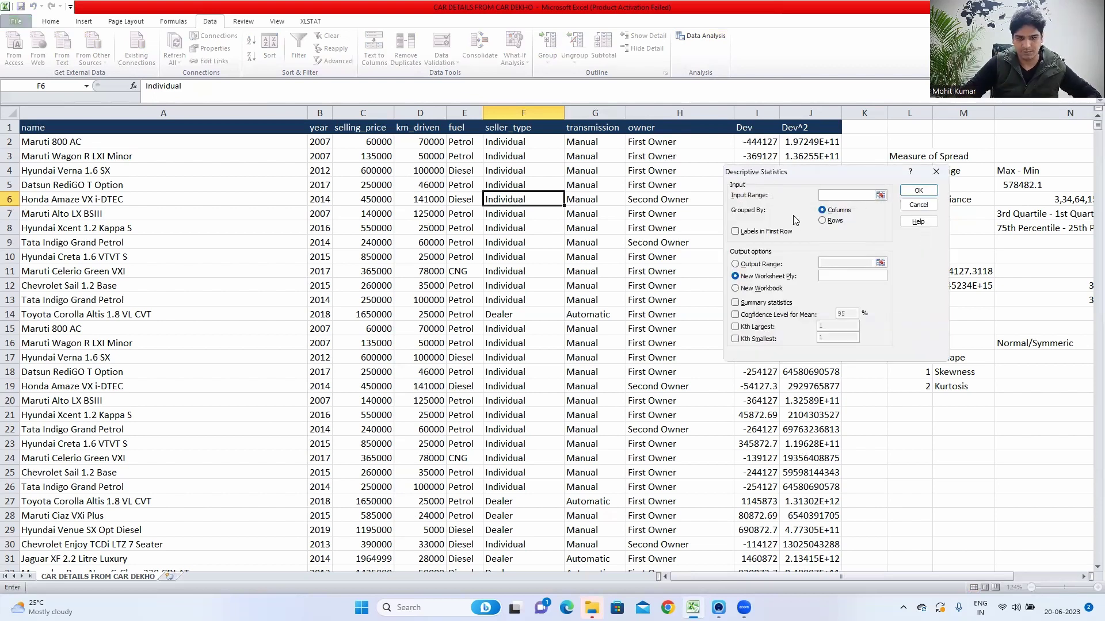
Generate summary statistics for the selling prices in C2:C4341, grouped by columns, on a new worksheet
{"action": "left_click", "coordinate": [371, 140]}
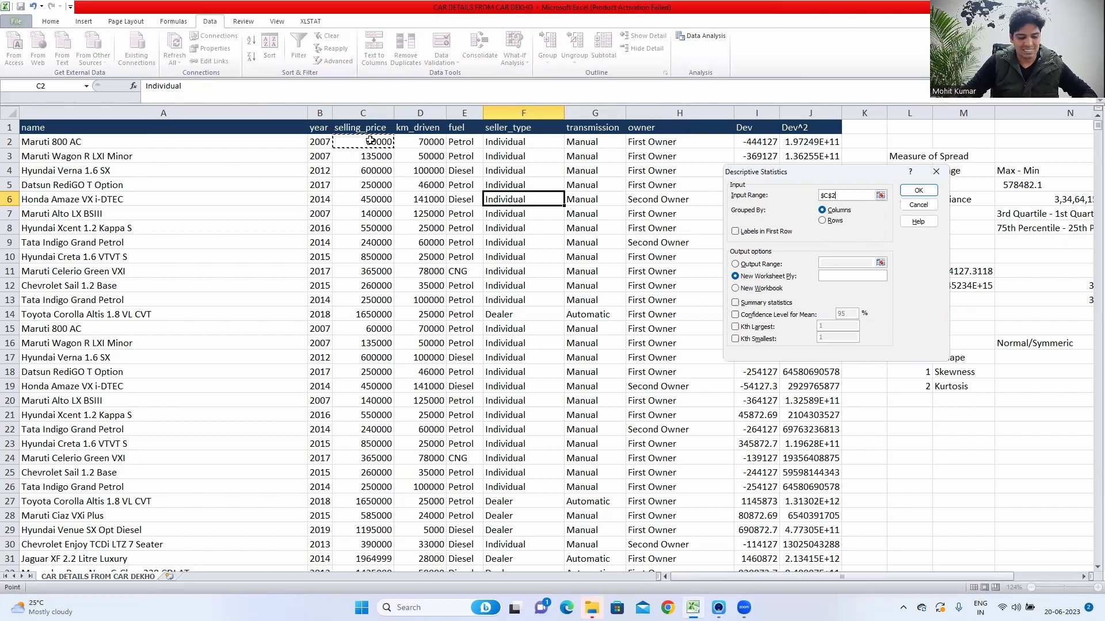
{"action": "key", "text": "ctrl+shift+Down"}
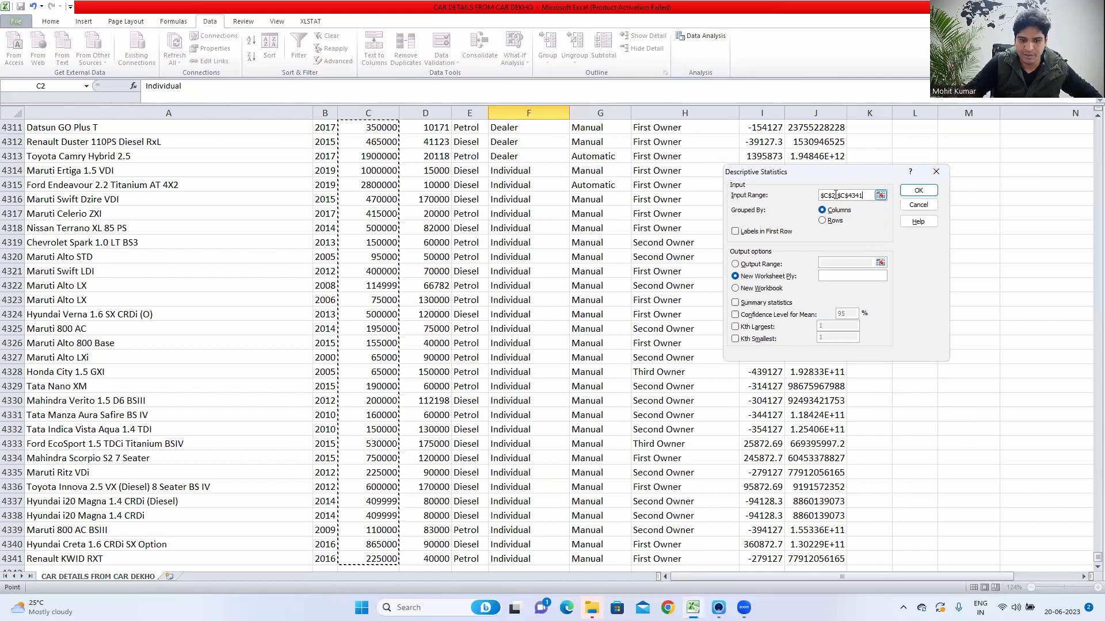
{"action": "left_click", "coordinate": [735, 276]}
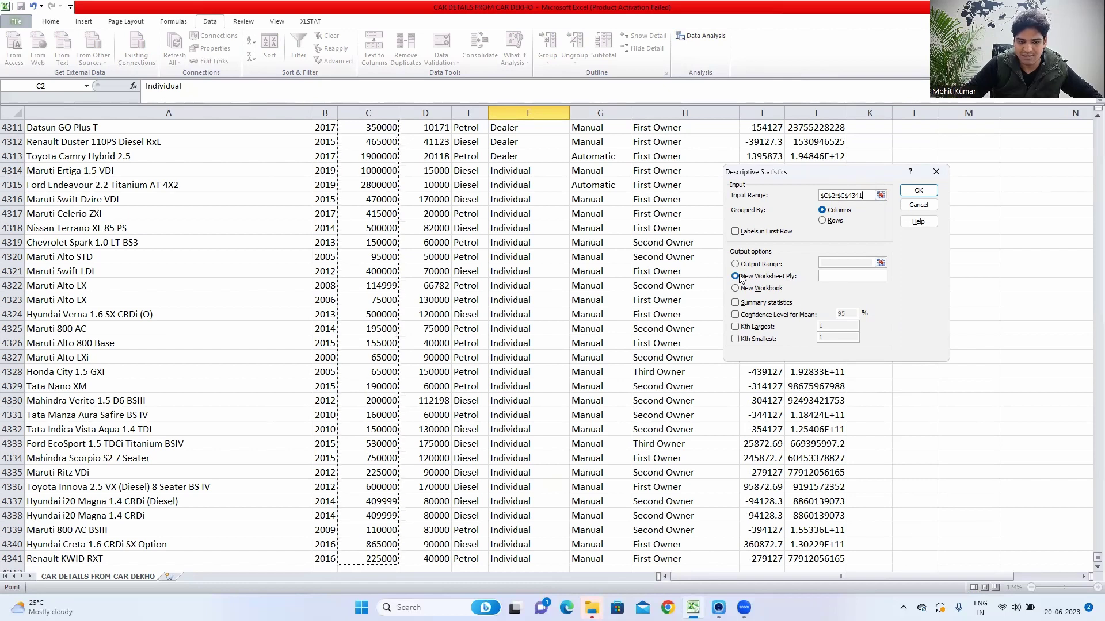
{"action": "left_click", "coordinate": [736, 303]}
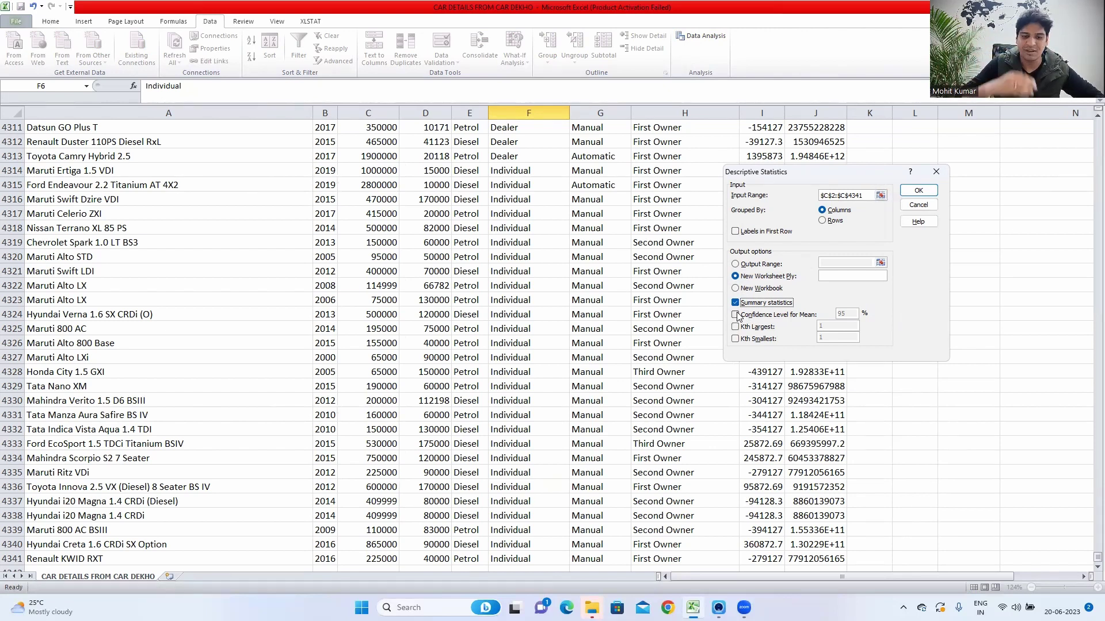
{"action": "left_click", "coordinate": [919, 193]}
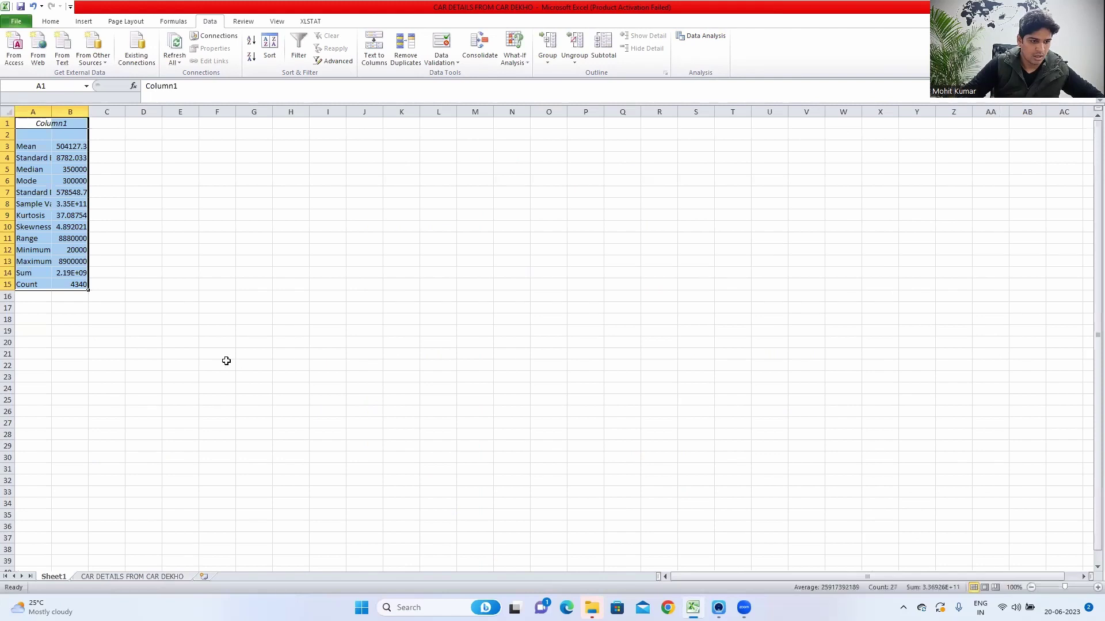
Autofit columns A and B of the new summary sheet to their contents
{"action": "double_click", "coordinate": [51, 111]}
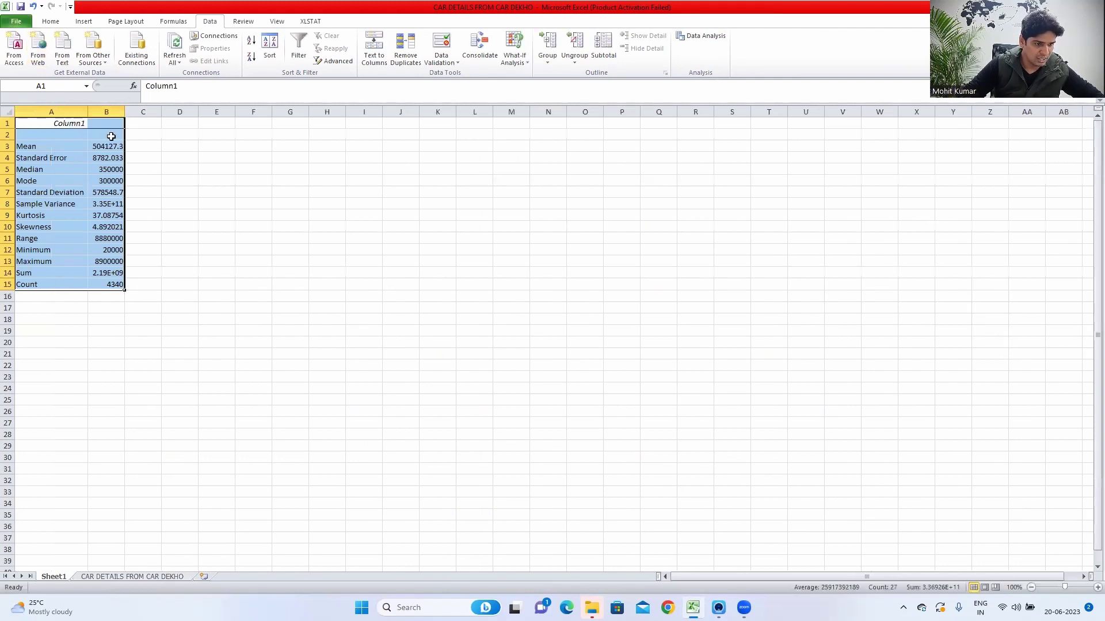
{"action": "double_click", "coordinate": [124, 112]}
{"action": "left_click", "coordinate": [123, 149]}
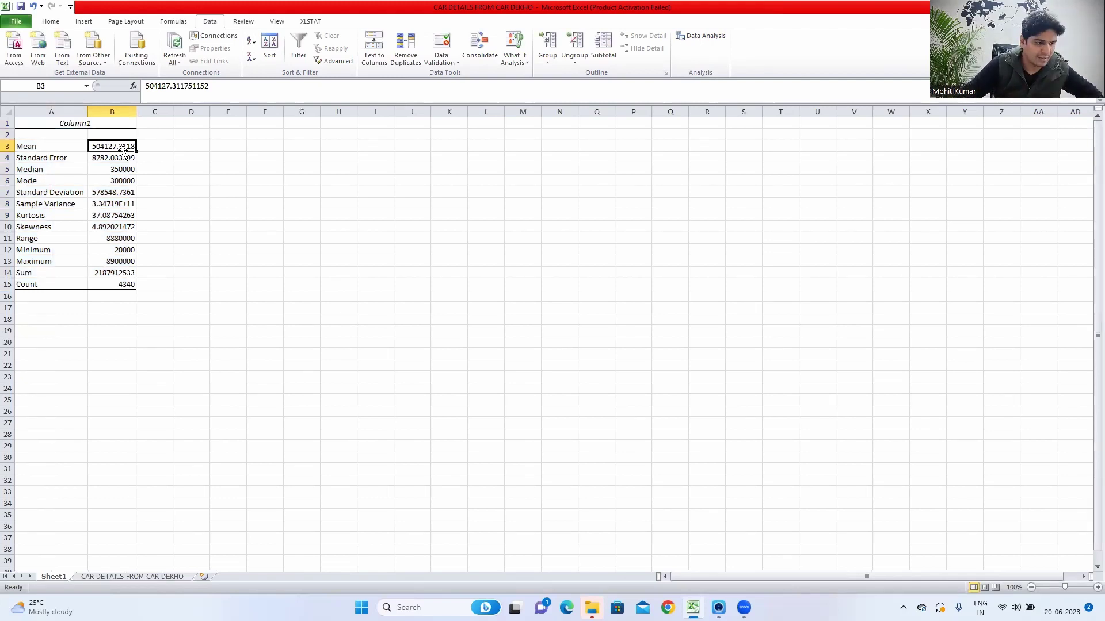
Examine the standard error, median, mode and standard deviation rows of the generated summary on Sheet1
{"action": "key", "text": "Left"}
{"action": "key", "text": "Right"}
{"action": "key", "text": "Down"}
{"action": "key", "text": "Left"}
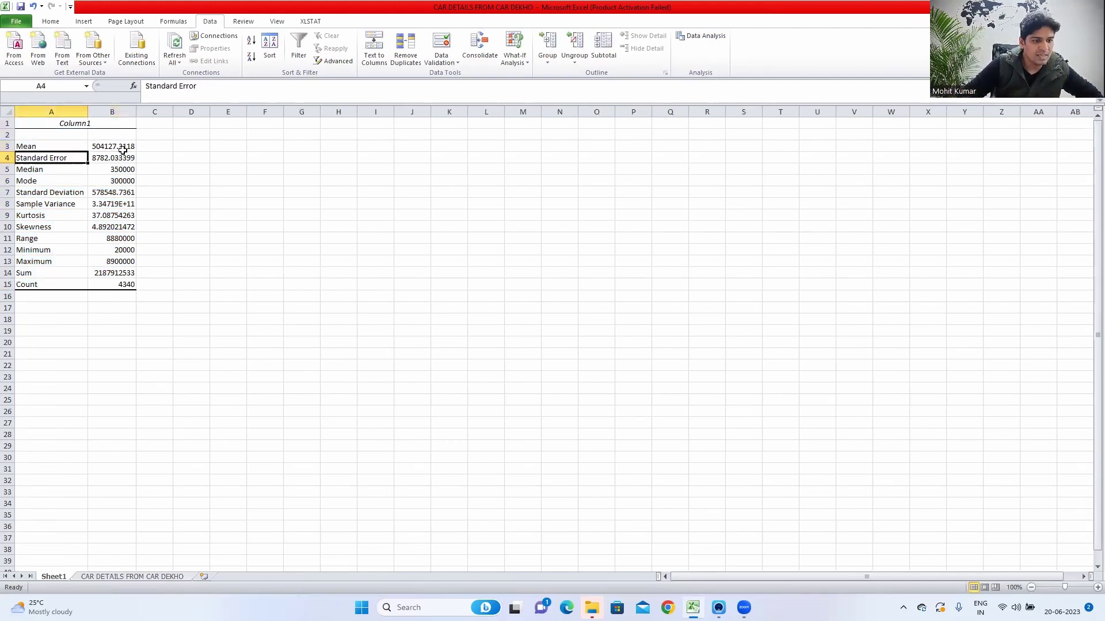
{"action": "left_click", "coordinate": [7, 158]}
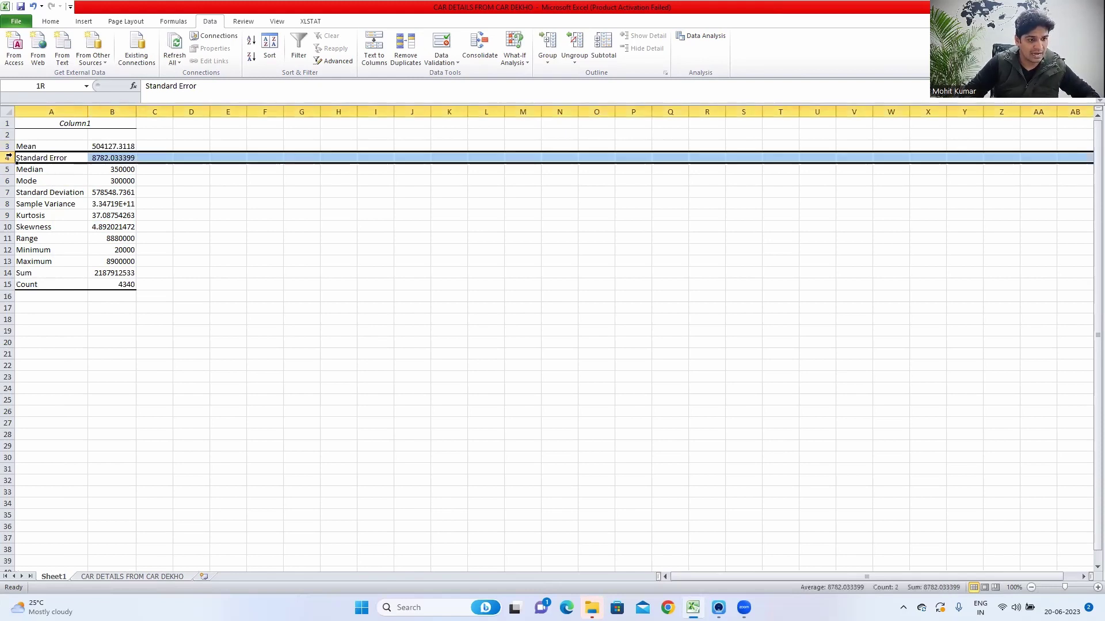
{"action": "left_click", "coordinate": [50, 22]}
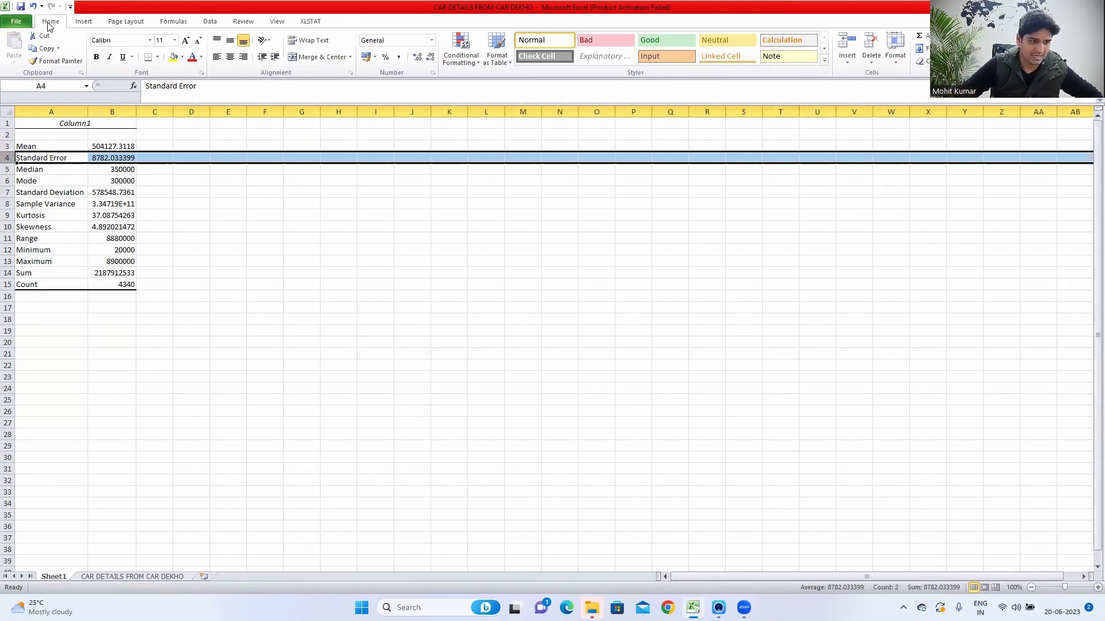
{"action": "left_click", "coordinate": [51, 157]}
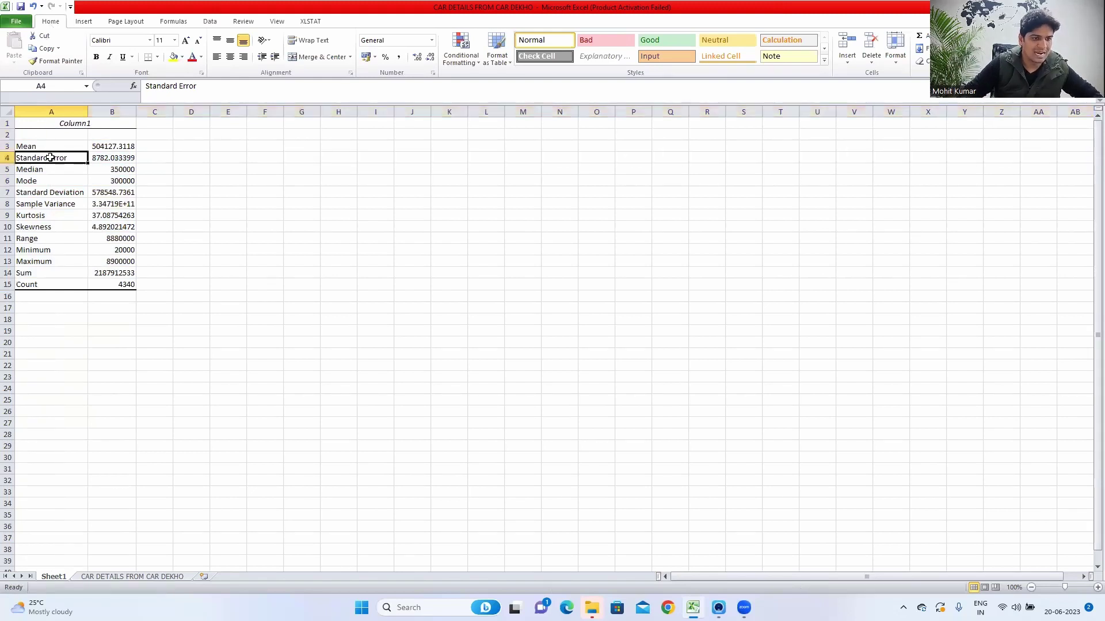
{"action": "left_click", "coordinate": [75, 170]}
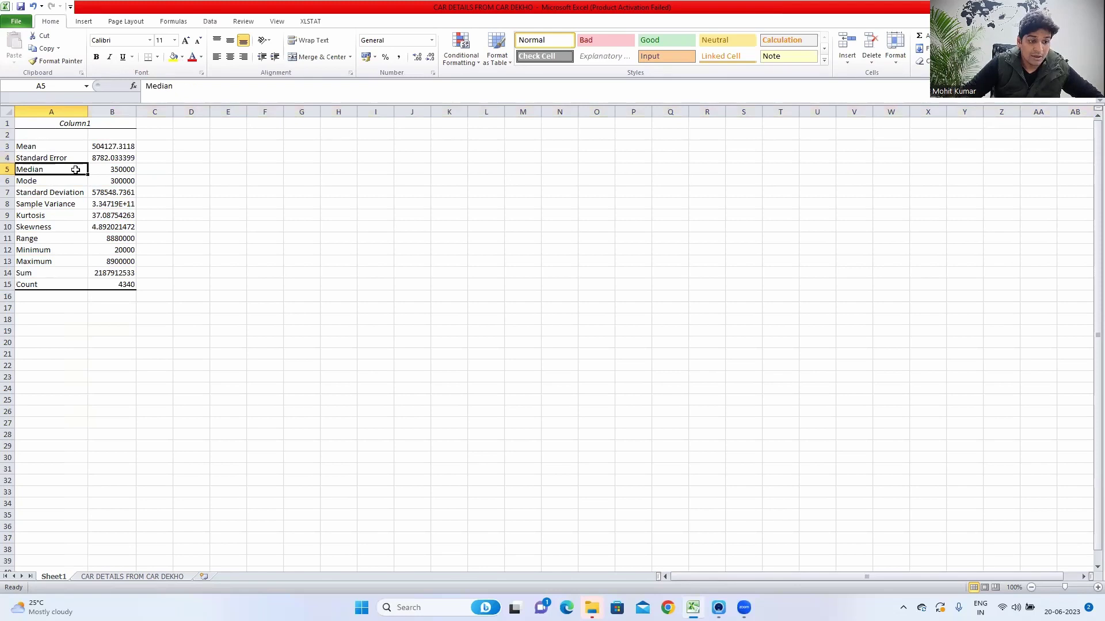
{"action": "key", "text": "Down"}
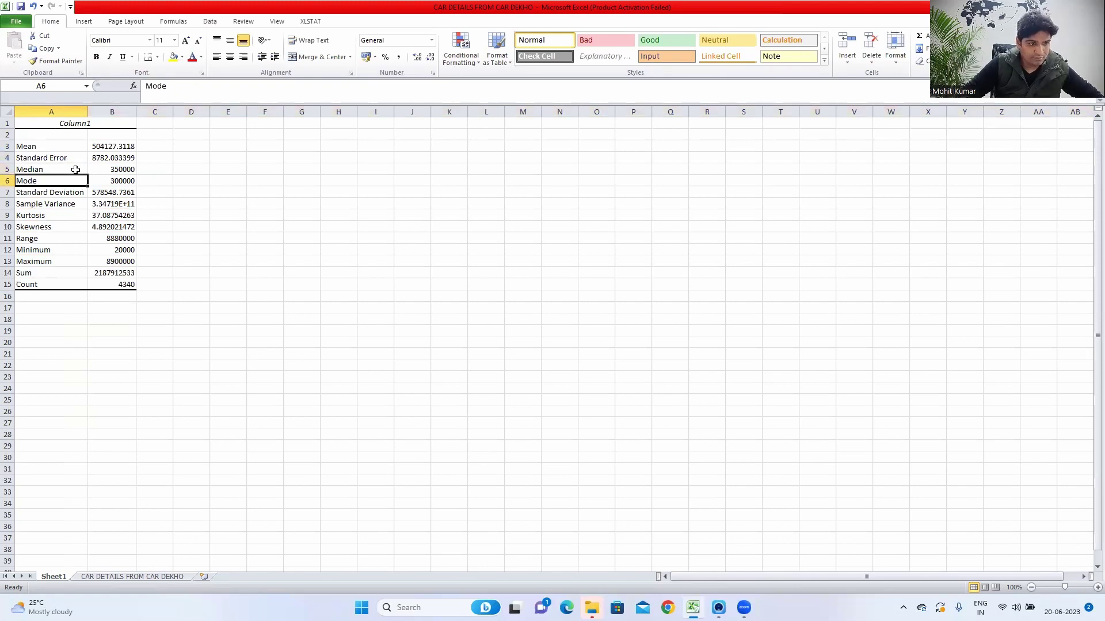
{"action": "key", "text": "Down"}
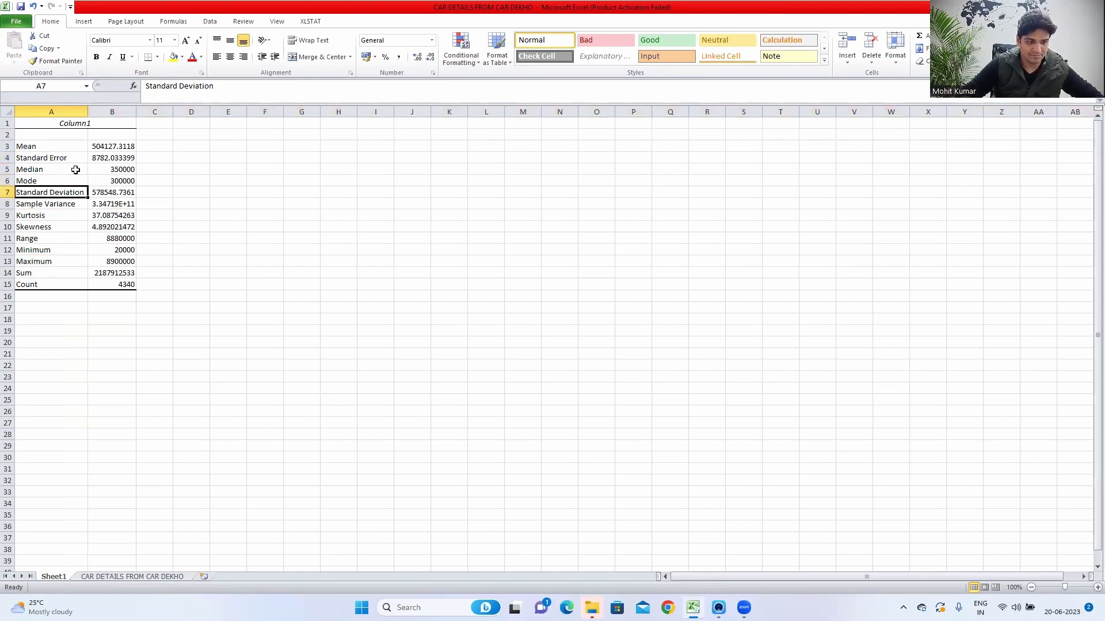
{"action": "left_click", "coordinate": [112, 192]}
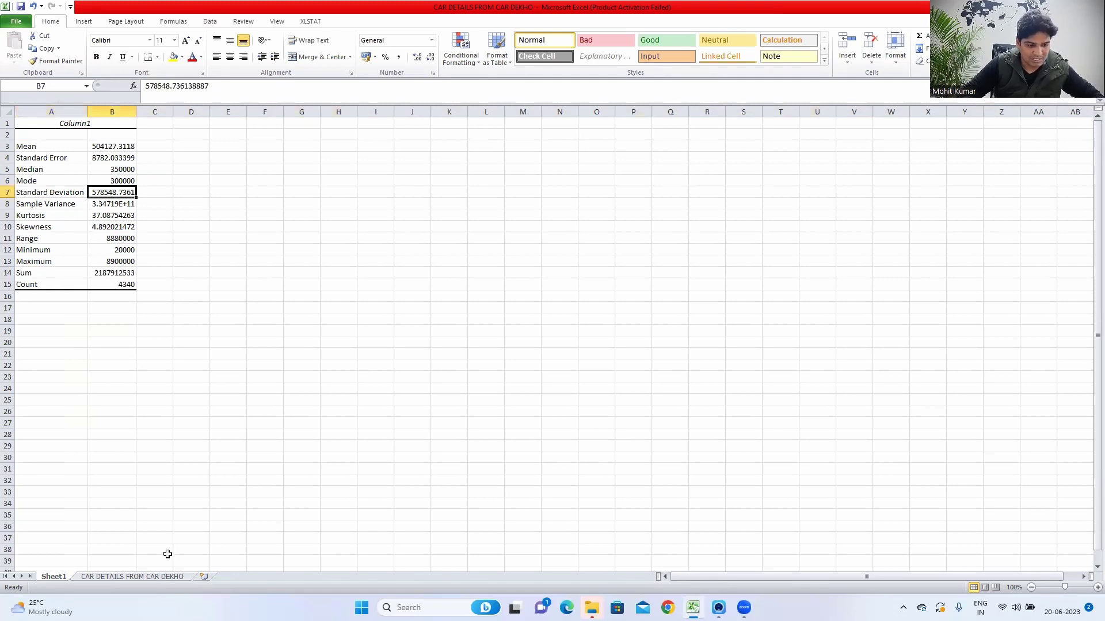
Inspect the formula-based standard deviation in O5 of the CAR DETAILS FROM CAR DEKHO sheet to compare it with the summary
{"action": "left_click", "coordinate": [150, 578]}
{"action": "scroll", "coordinate": [800, 228], "scroll_direction": "up", "scroll_amount": 2, "text": "ctrl"}
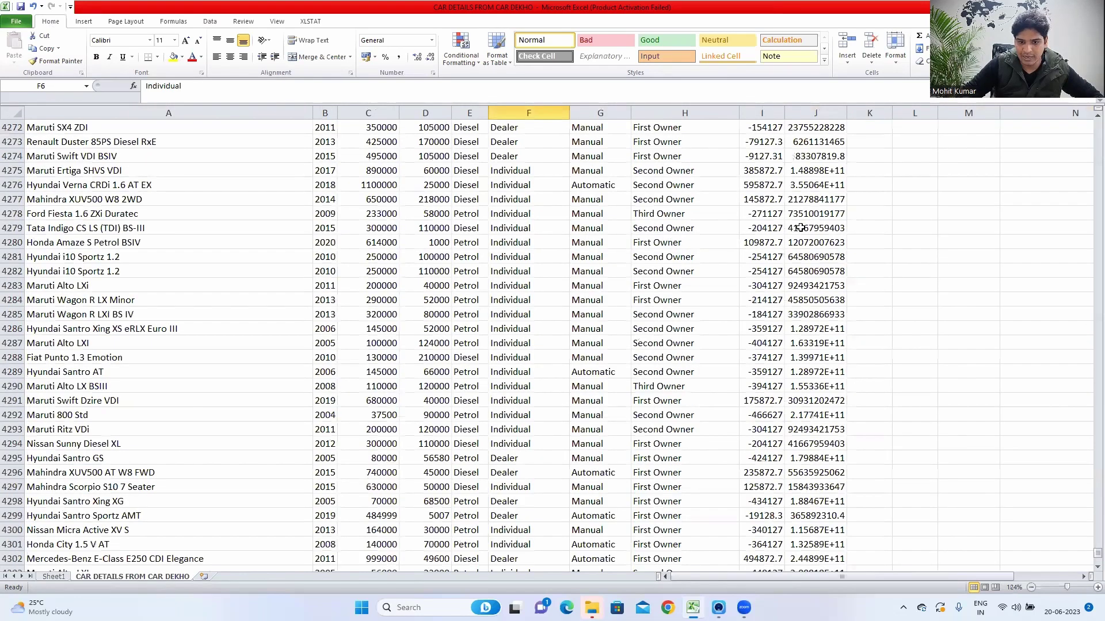
{"action": "scroll", "coordinate": [936, 208], "scroll_direction": "up", "scroll_amount": 20}
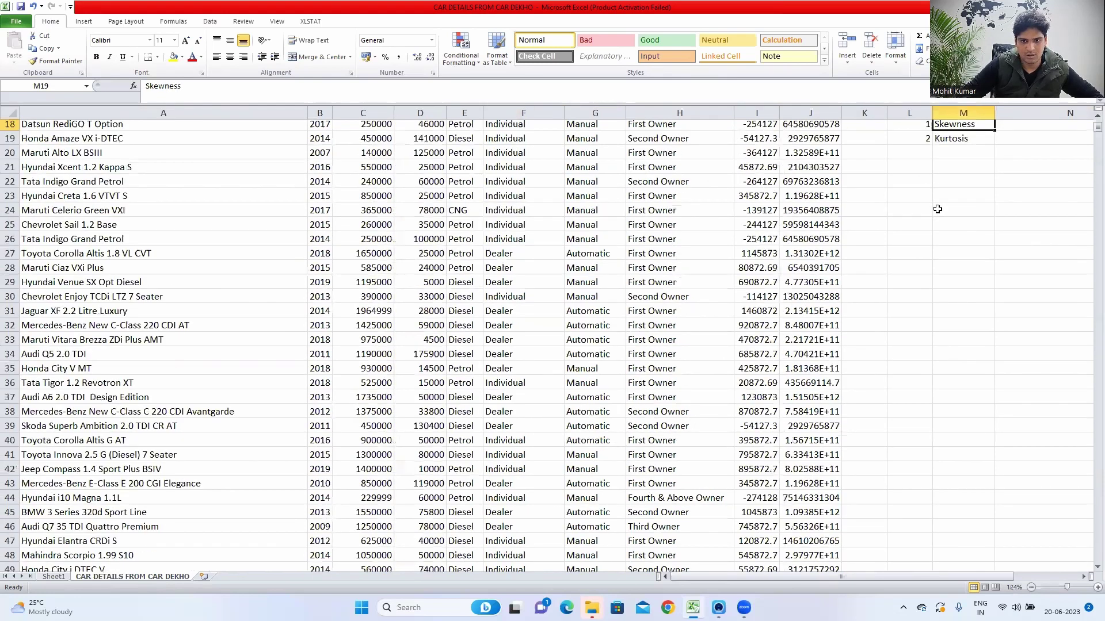
{"action": "key", "text": "Up"}
{"action": "key", "text": "Up"}
{"action": "key", "text": "Up"}
{"action": "key", "text": "Up"}
{"action": "key", "text": "Up"}
{"action": "key", "text": "Up"}
{"action": "key", "text": "Up"}
{"action": "key", "text": "Up"}
{"action": "key", "text": "Up"}
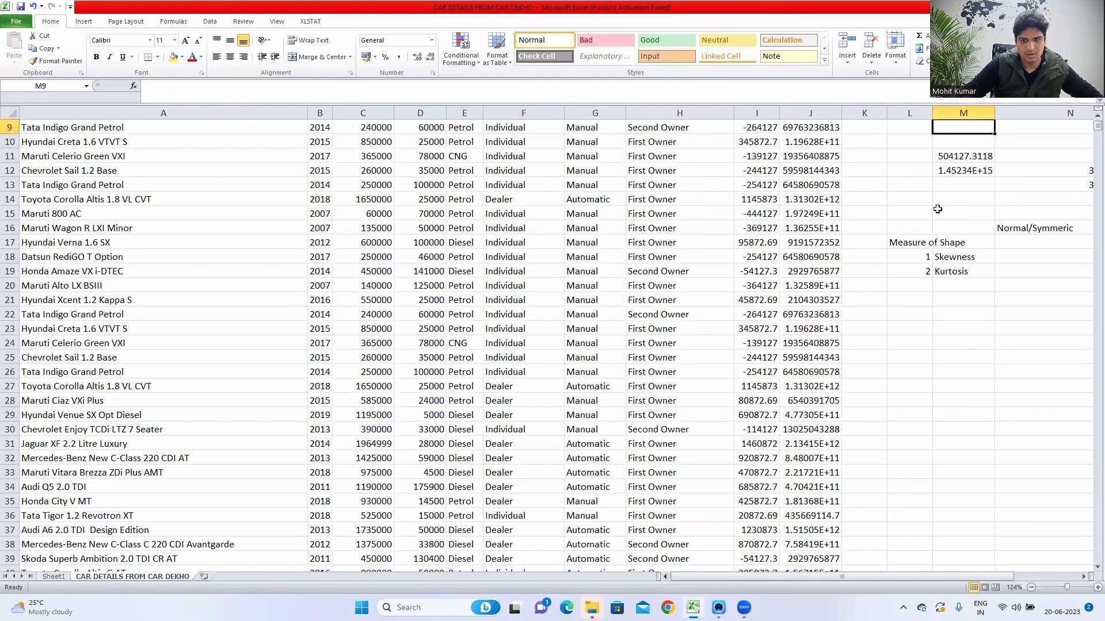
{"action": "key", "text": "Up"}
{"action": "key", "text": "Up"}
{"action": "key", "text": "Up"}
{"action": "key", "text": "Up"}
{"action": "scroll", "coordinate": [937, 219], "scroll_direction": "right", "scroll_amount": 2}
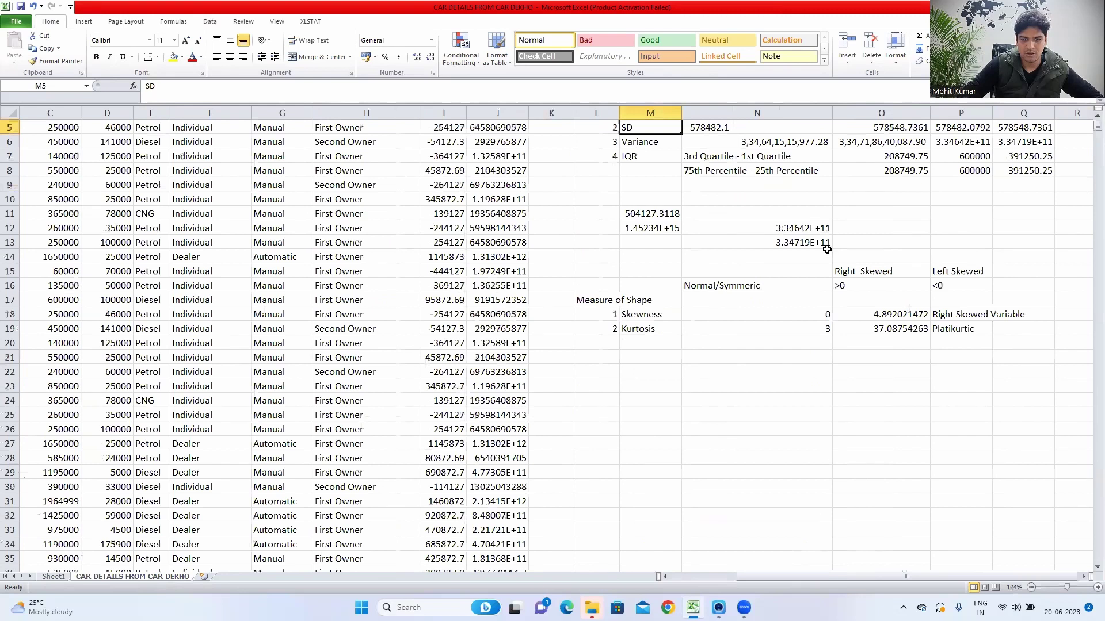
{"action": "scroll", "coordinate": [853, 181], "scroll_direction": "up", "scroll_amount": 2}
{"action": "scroll", "coordinate": [852, 187], "scroll_direction": "right", "scroll_amount": 1}
{"action": "key", "text": "Right"}
{"action": "key", "text": "Right"}
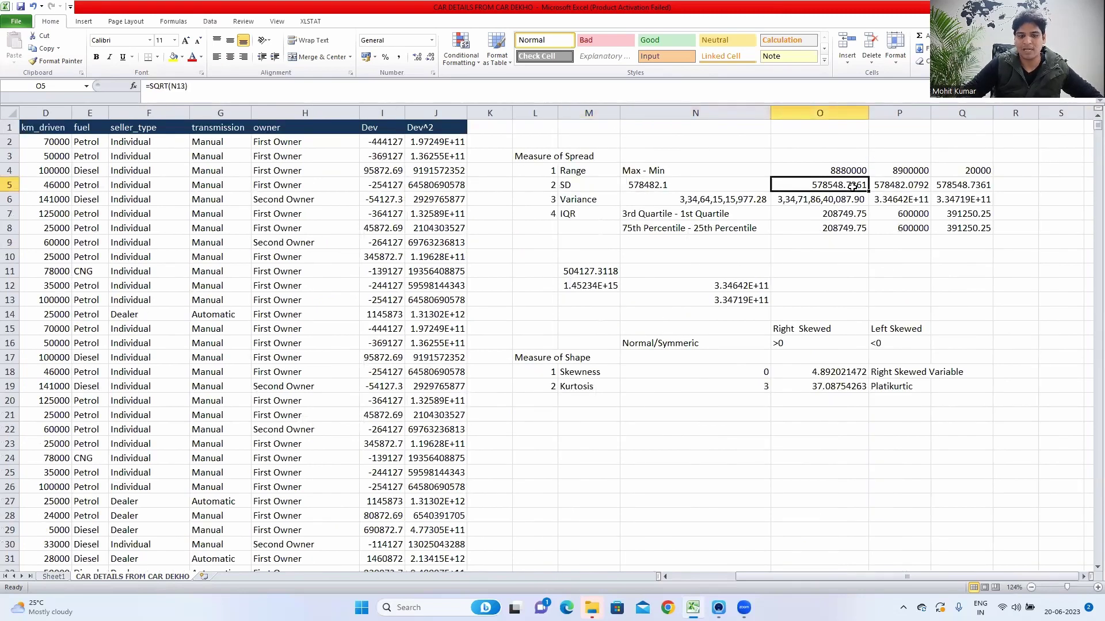
Compare the standard deviation, variance, kurtosis and skewness on Sheet1 with the formula results on the car details sheet
{"action": "left_click", "coordinate": [51, 578]}
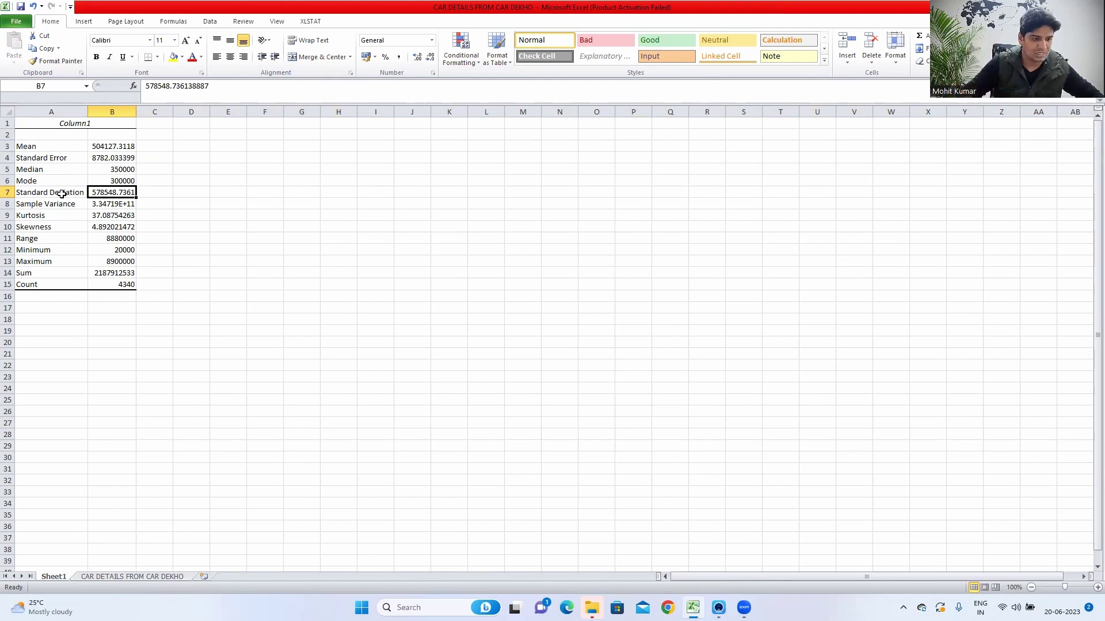
{"action": "key", "text": "Down"}
{"action": "left_click", "coordinate": [94, 193]}
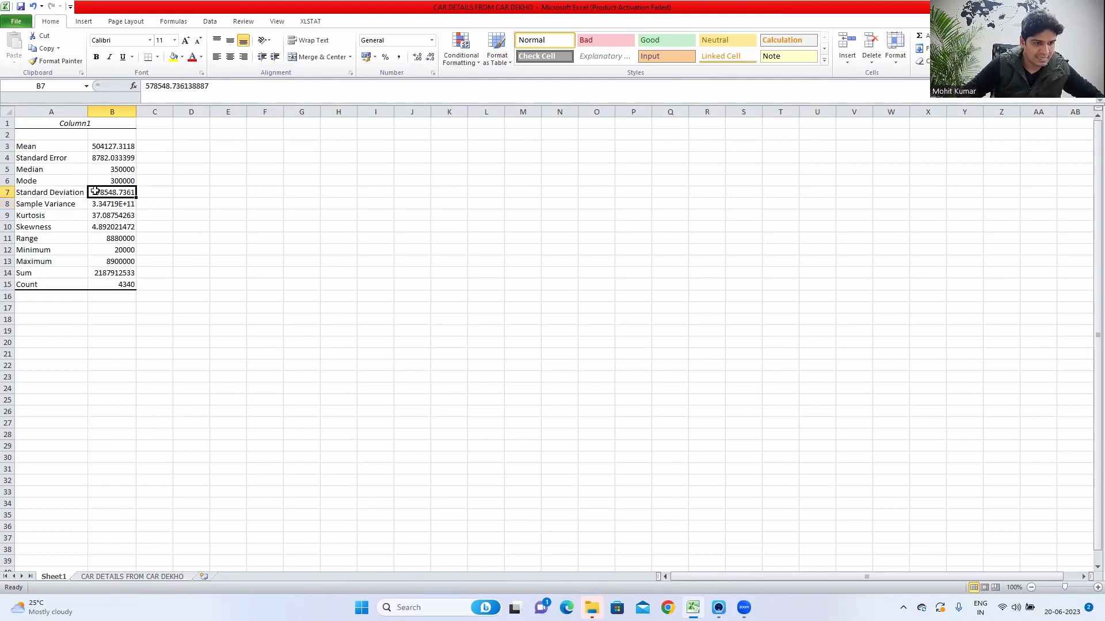
{"action": "key", "text": "Down"}
{"action": "key", "text": "Down"}
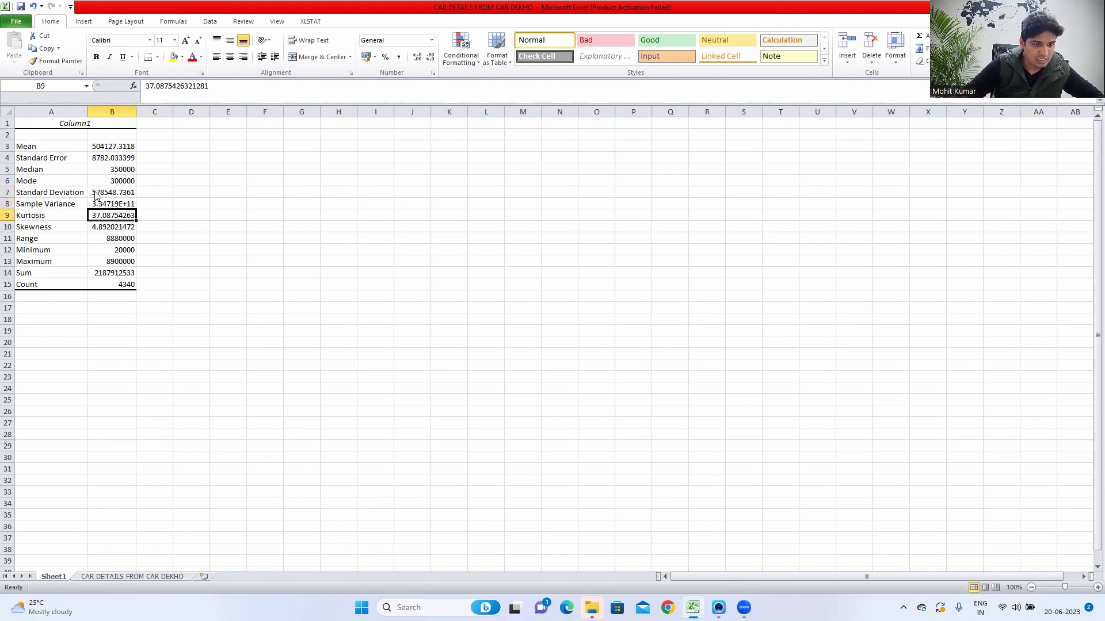
{"action": "key", "text": "Down"}
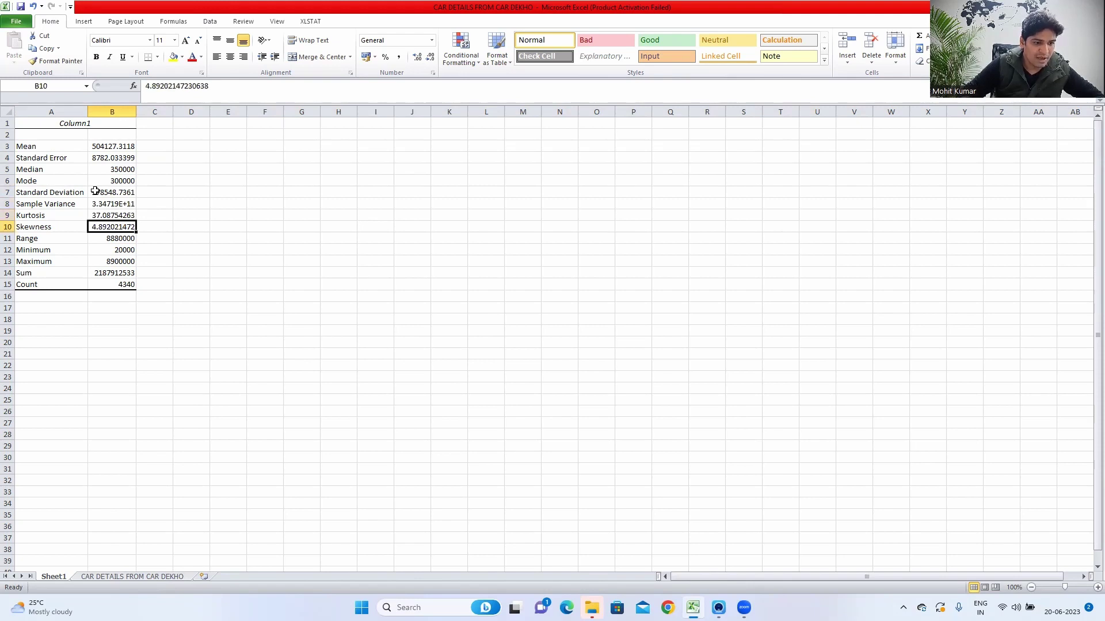
{"action": "left_click", "coordinate": [142, 569]}
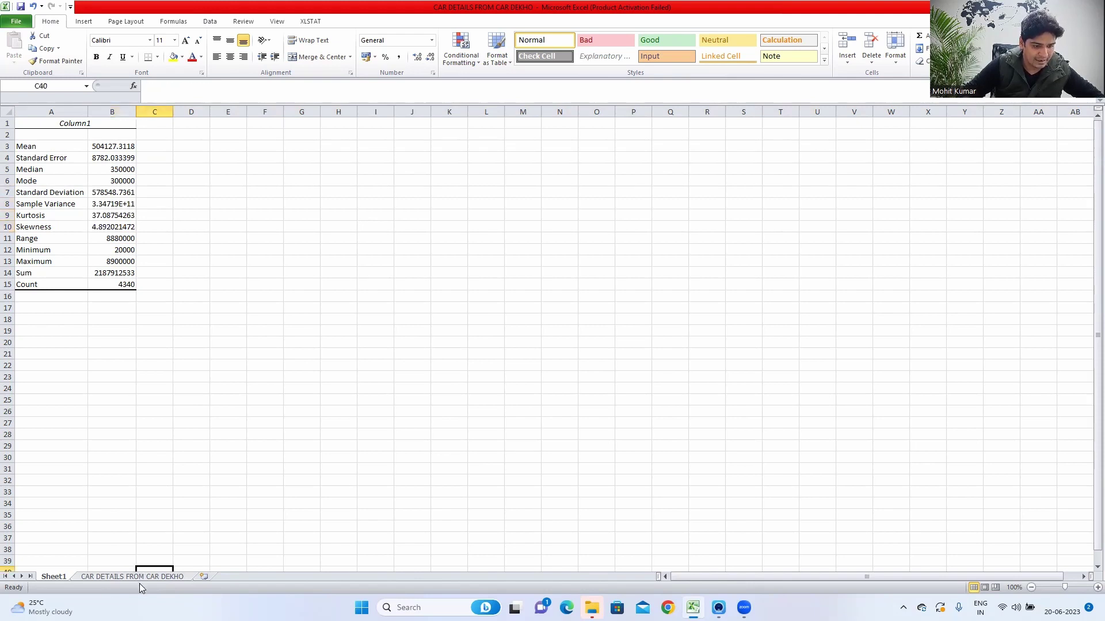
{"action": "left_click", "coordinate": [135, 580]}
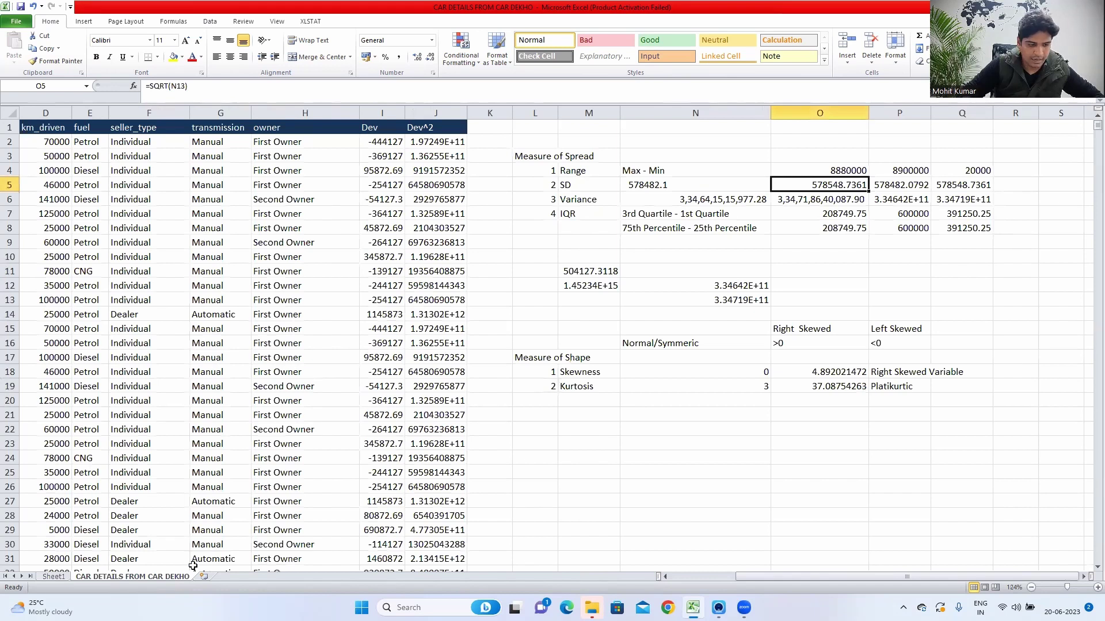
{"action": "left_click", "coordinate": [55, 577]}
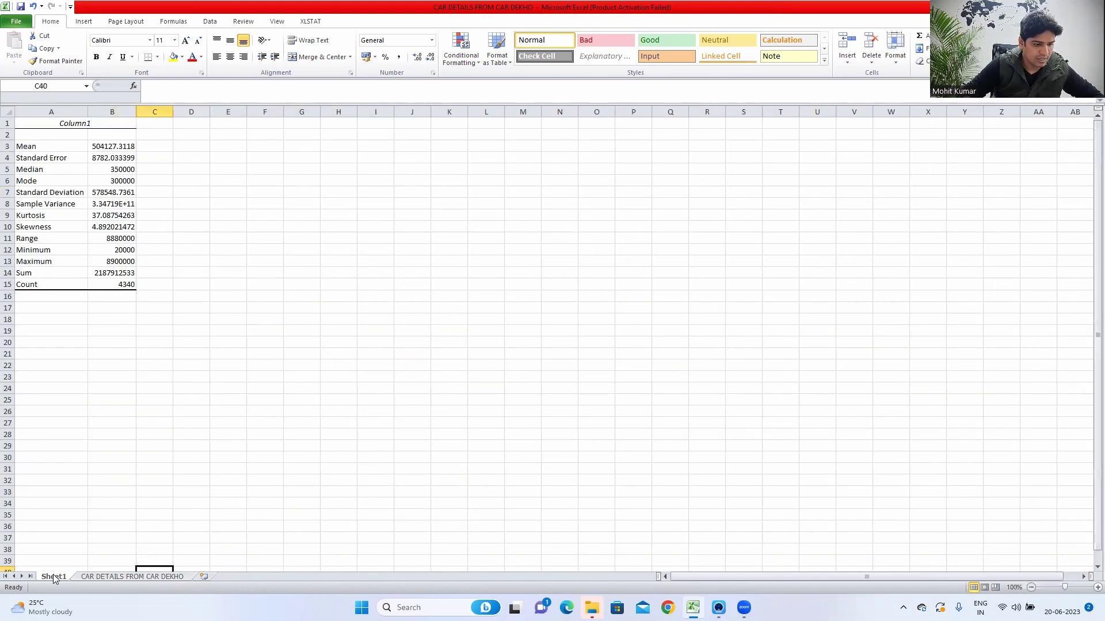
Review the Sheet1 statistics from sample variance down to count, and select the whole summary in A3:B15
{"action": "left_click", "coordinate": [118, 204]}
{"action": "key", "text": "Down"}
{"action": "key", "text": "Down"}
{"action": "key", "text": "Down"}
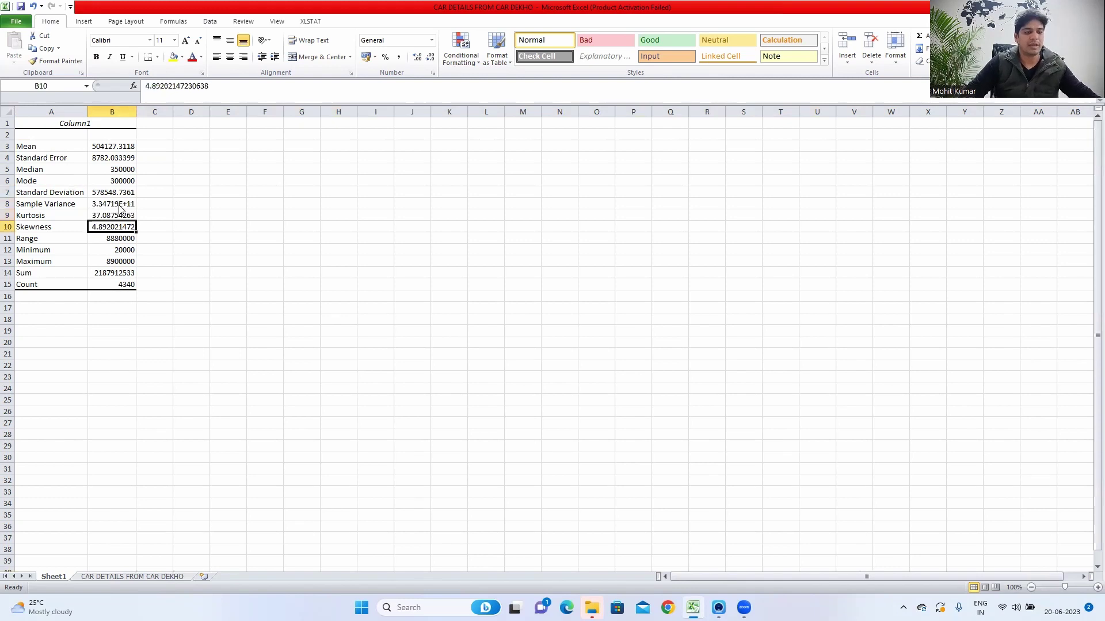
{"action": "key", "text": "Down"}
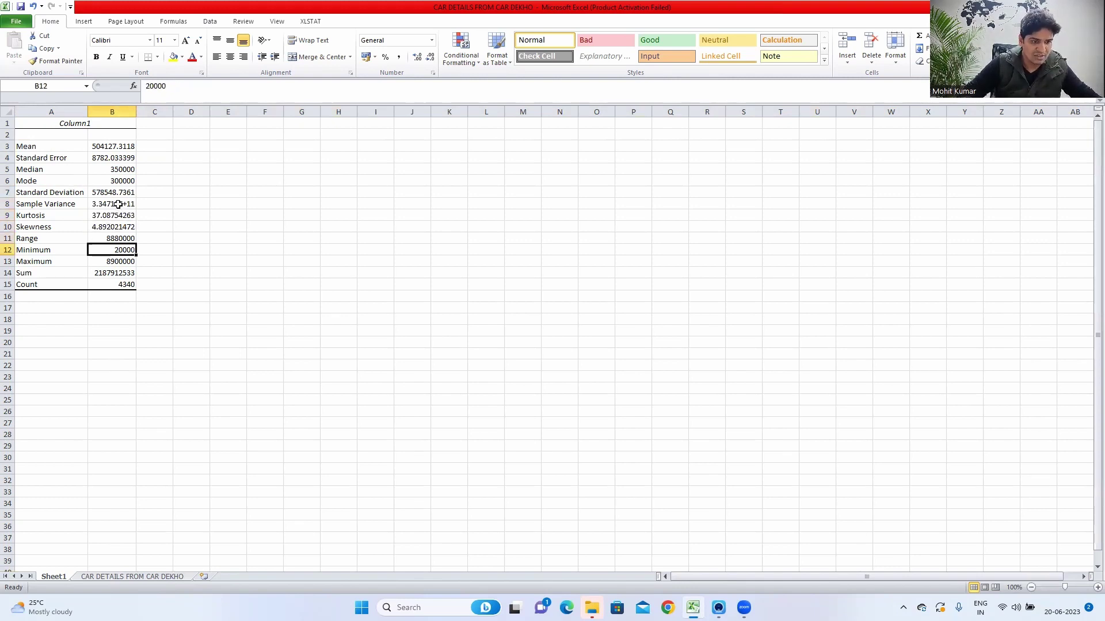
{"action": "key", "text": "Down"}
{"action": "key", "text": "Down"}
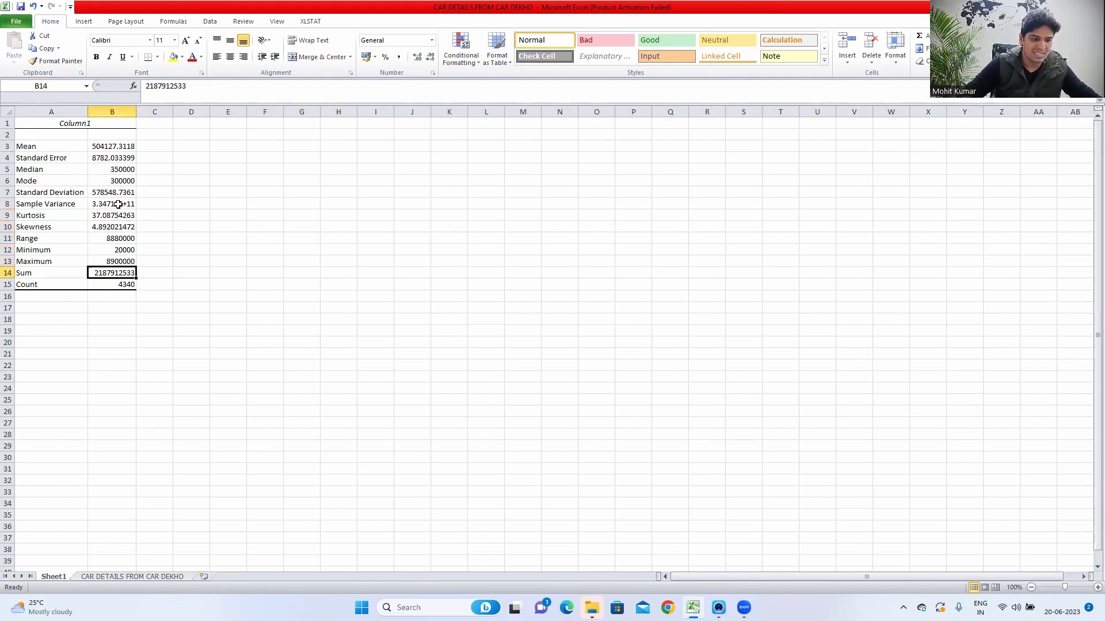
{"action": "key", "text": "Down"}
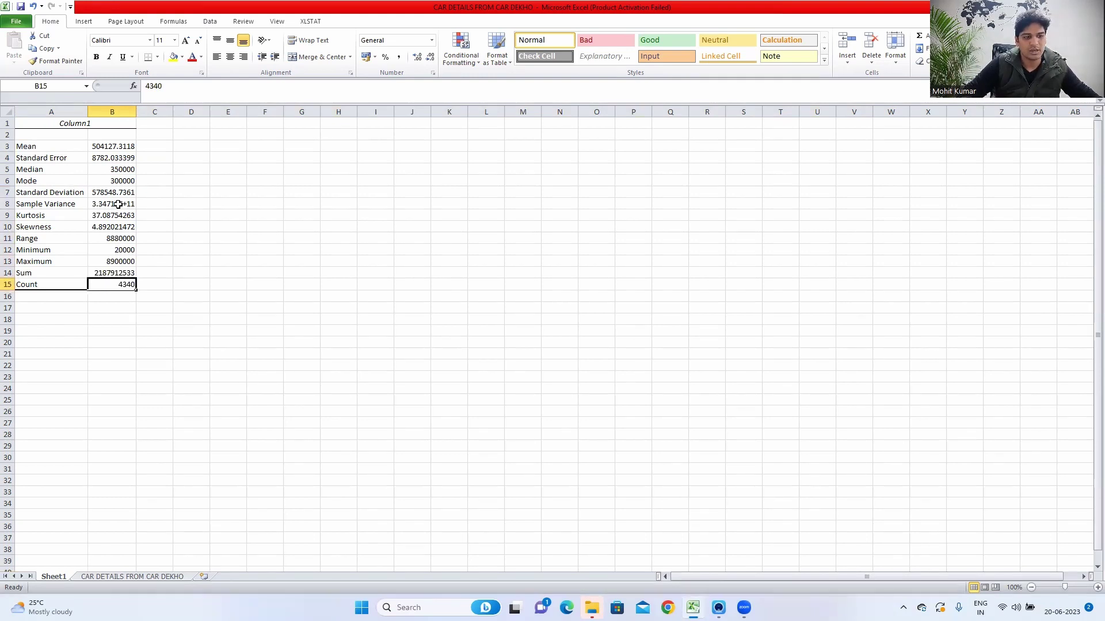
{"action": "left_click_drag", "start_coordinate": [63, 148], "coordinate": [112, 282]}
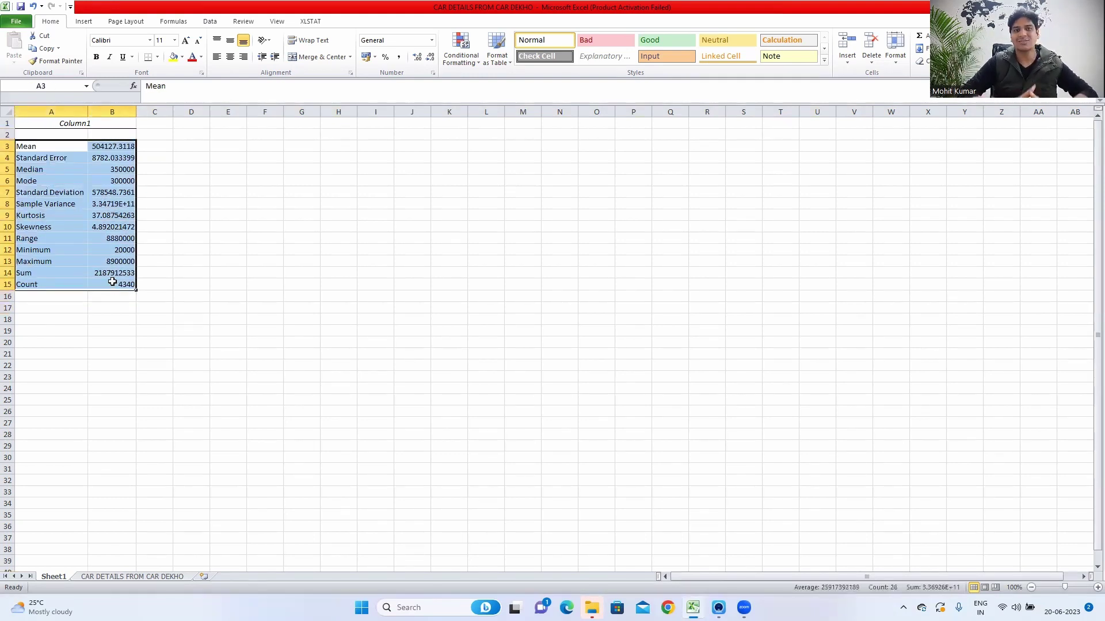